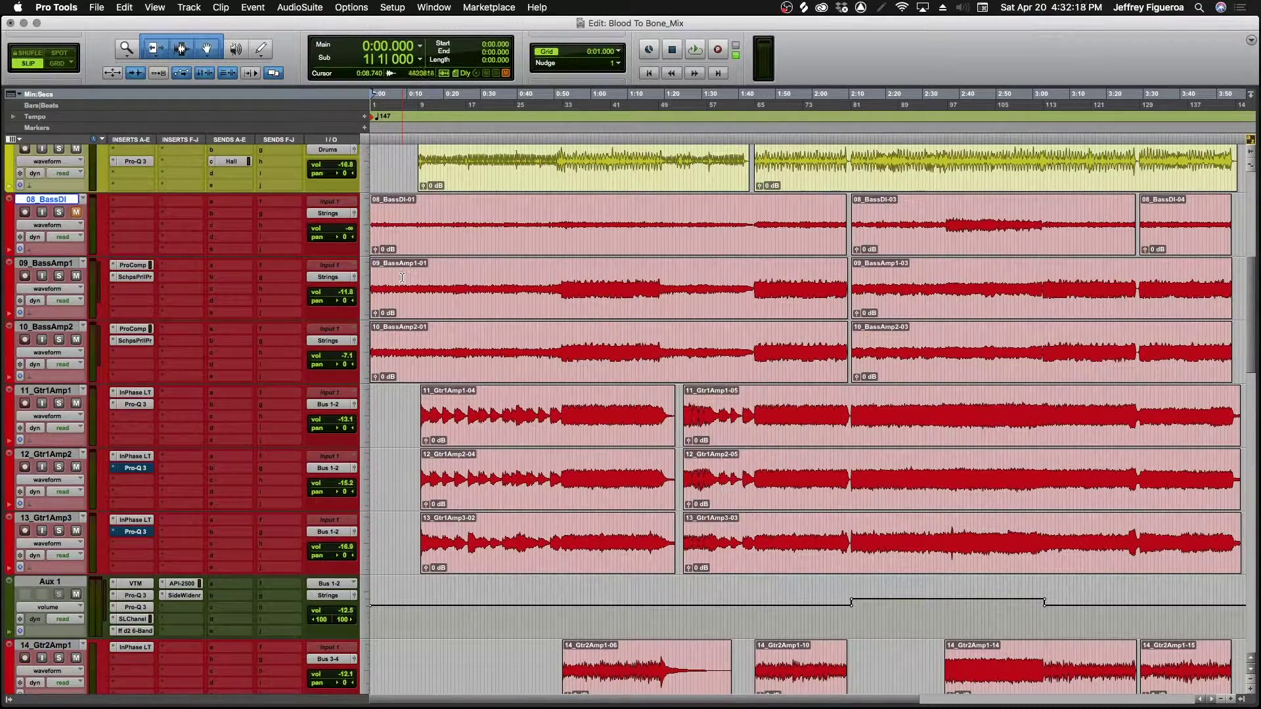
Toggle track mutes among the bus and reverb return tracks near the end of the track list
scroll(407, 316, "down", 15)
scroll(407, 316, "up", 10)
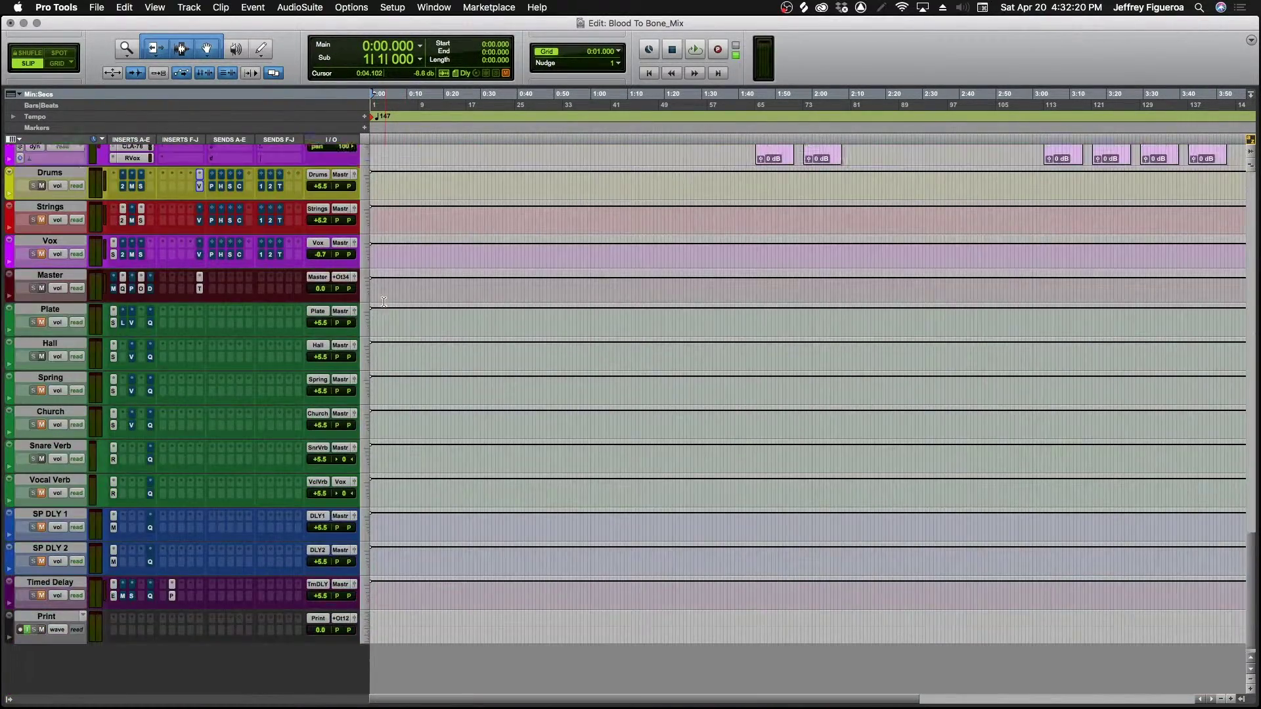
scroll(65, 335, "down", 2)
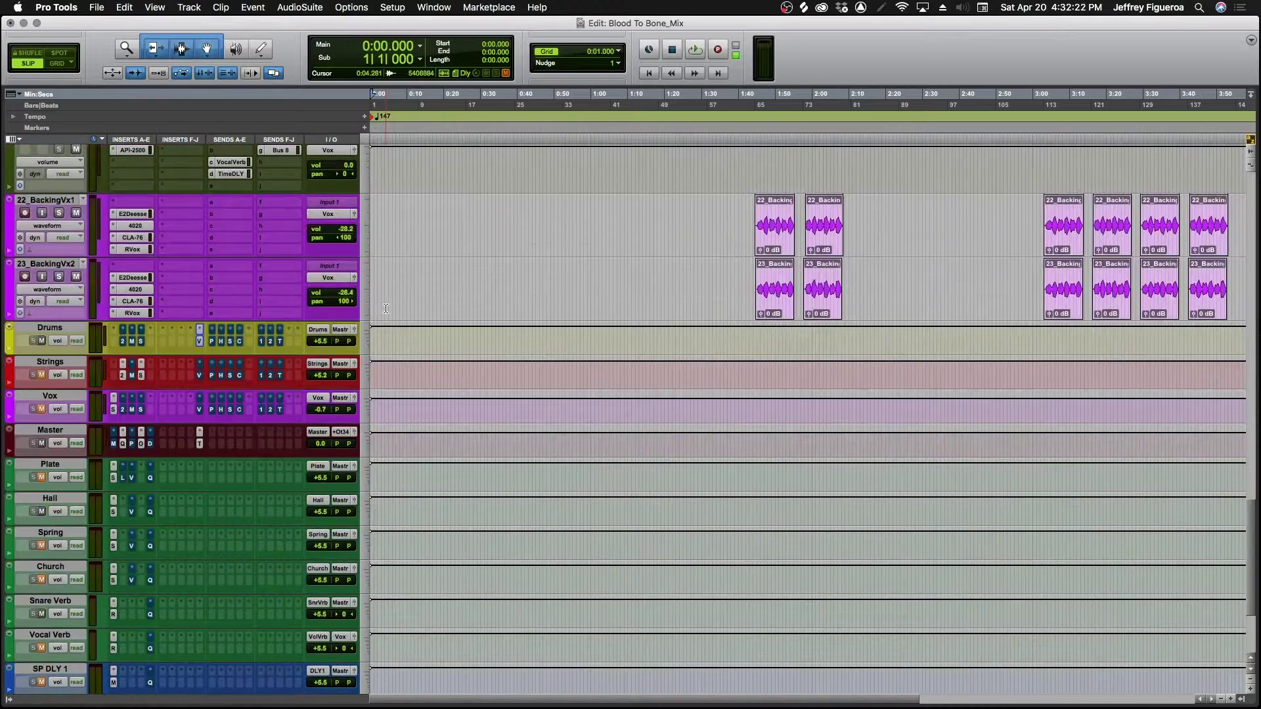
left_click(40, 341)
left_click(40, 375)
scroll(200, 368, "up", 15)
scroll(200, 366, "down", 20)
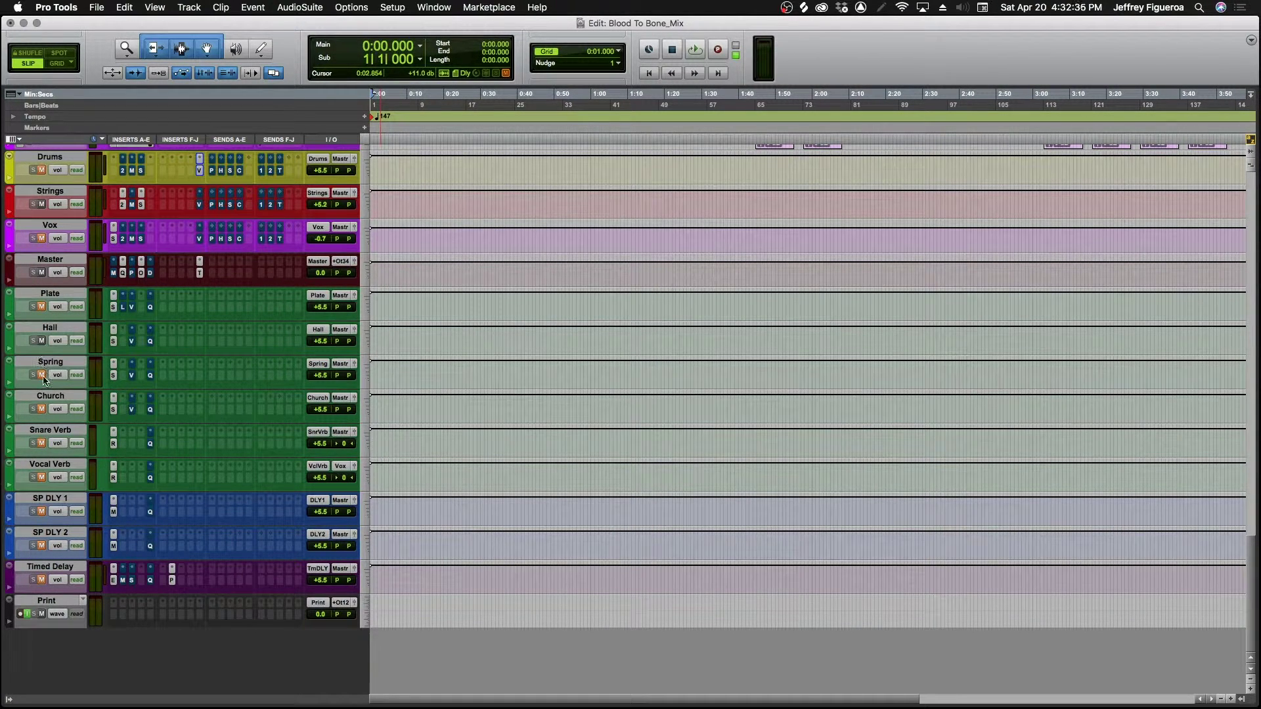
left_click(43, 342)
Select the 09_BassAmp1 track and play the session from the beginning
scroll(376, 378, "up", 20)
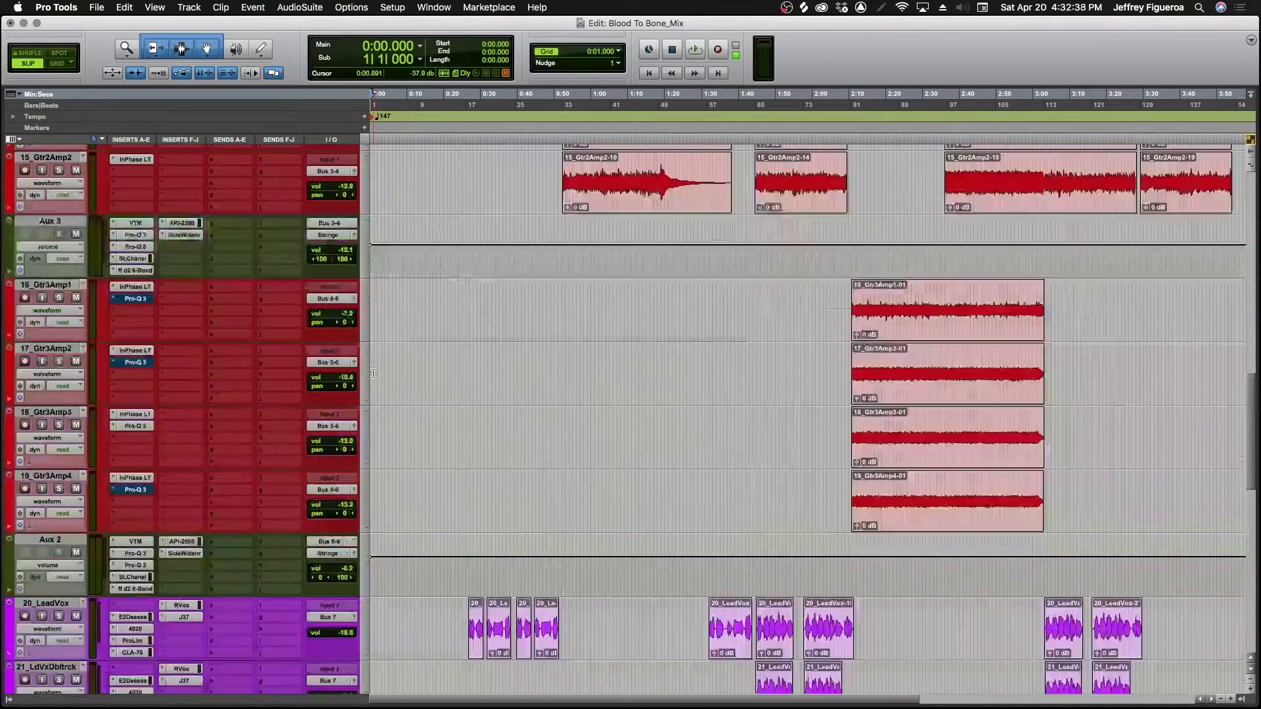
scroll(387, 341, "down", 10)
scroll(397, 302, "up", 5)
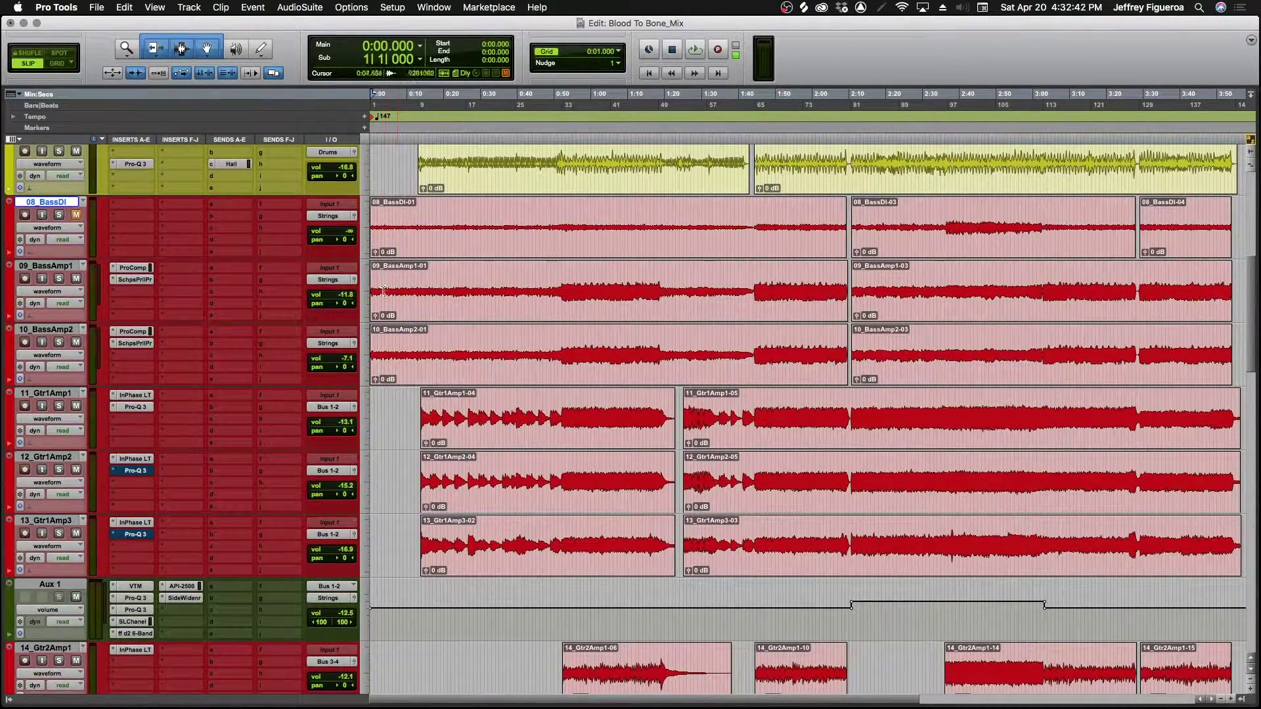
left_click(387, 215)
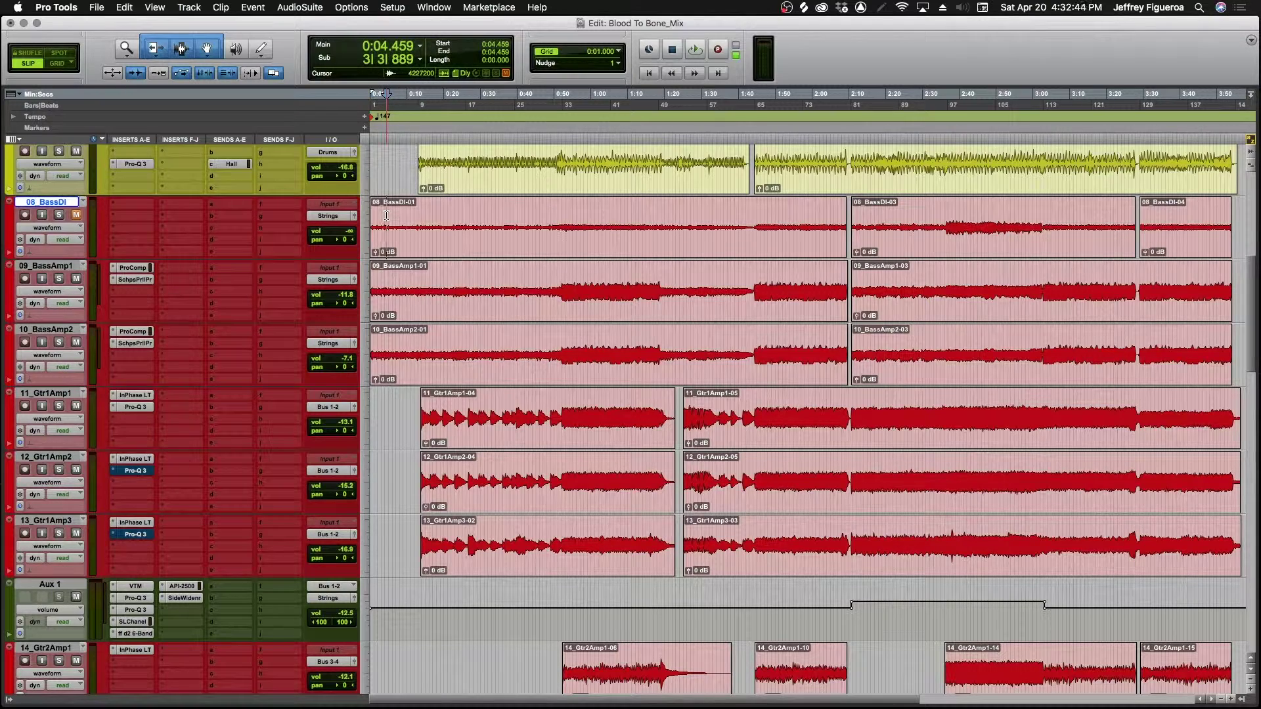
key("Return")
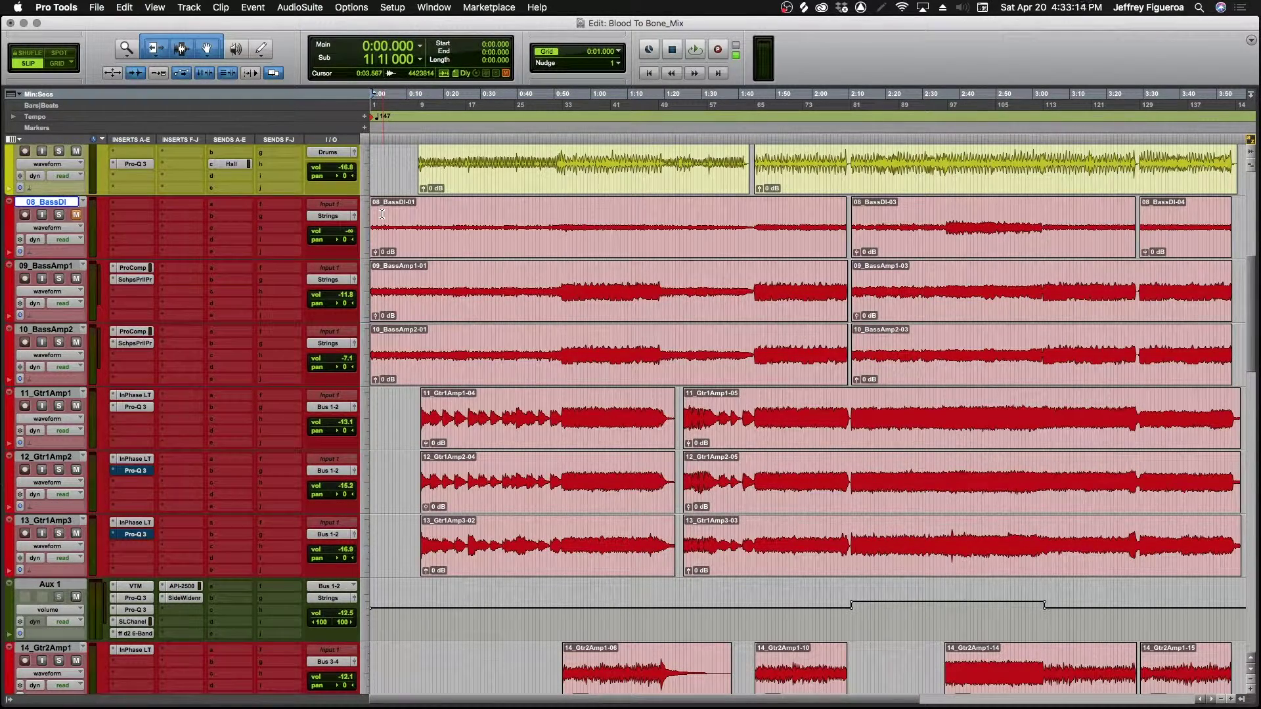
left_click(408, 282)
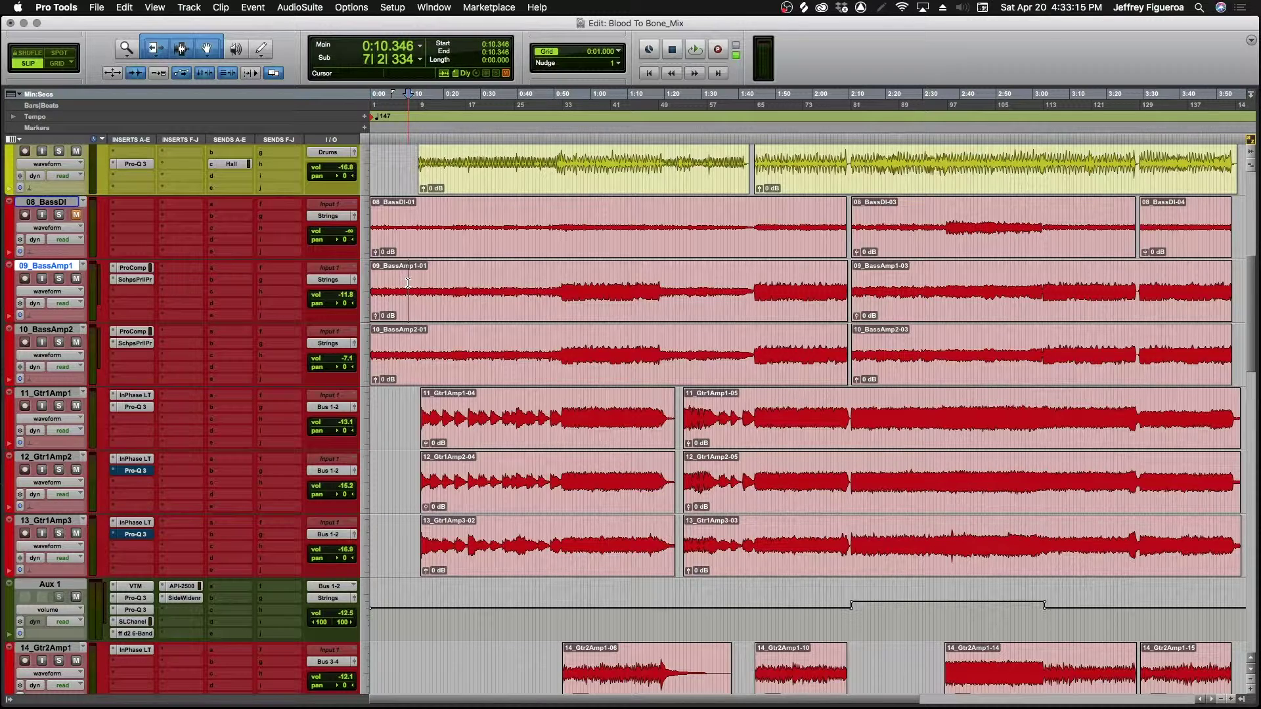
key("Return")
key("space")
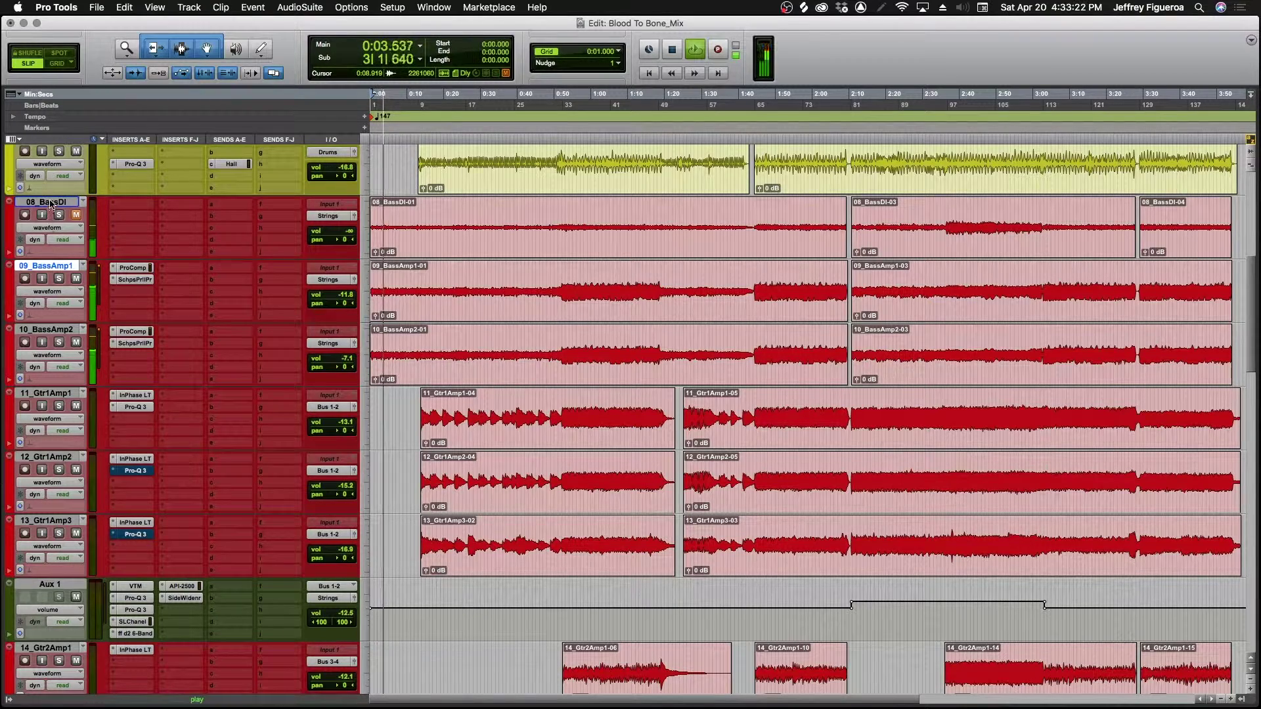
Solo the 09_BassAmp1 and 10_BassAmp2 tracks and bypass all of their inserts
scroll(51, 204, "down", 1)
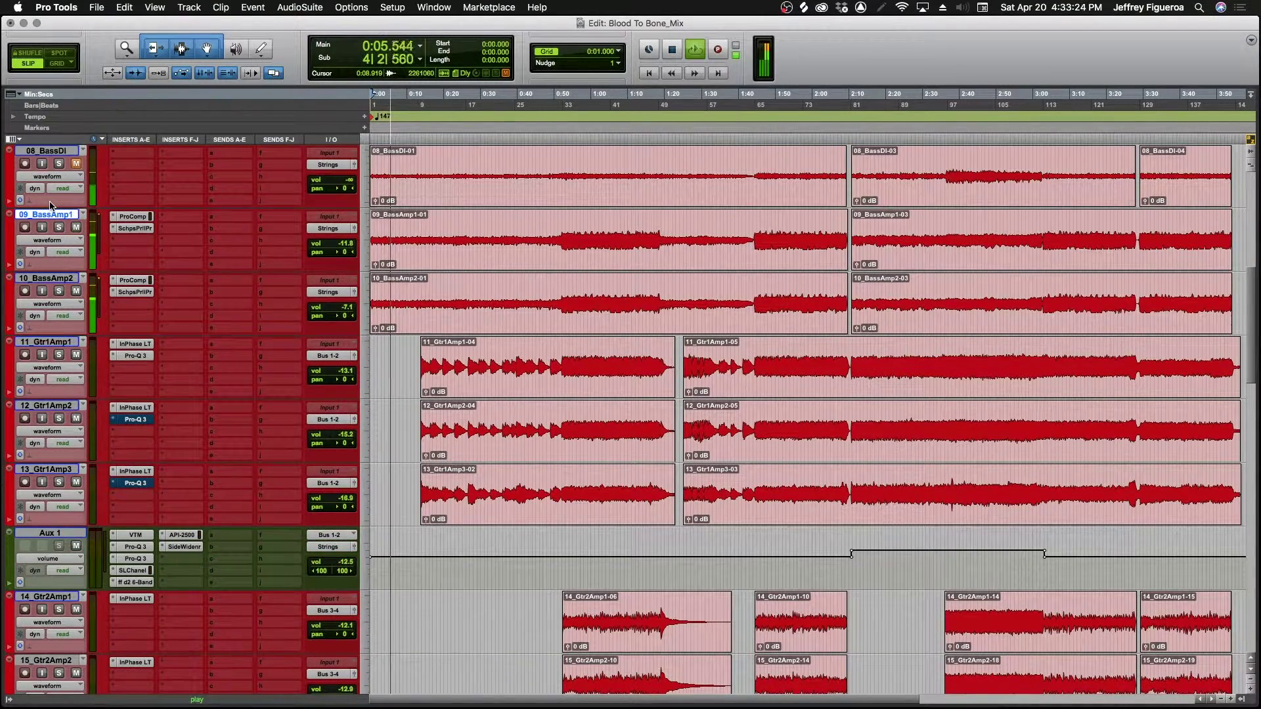
left_click_drag(59, 227, 58, 291)
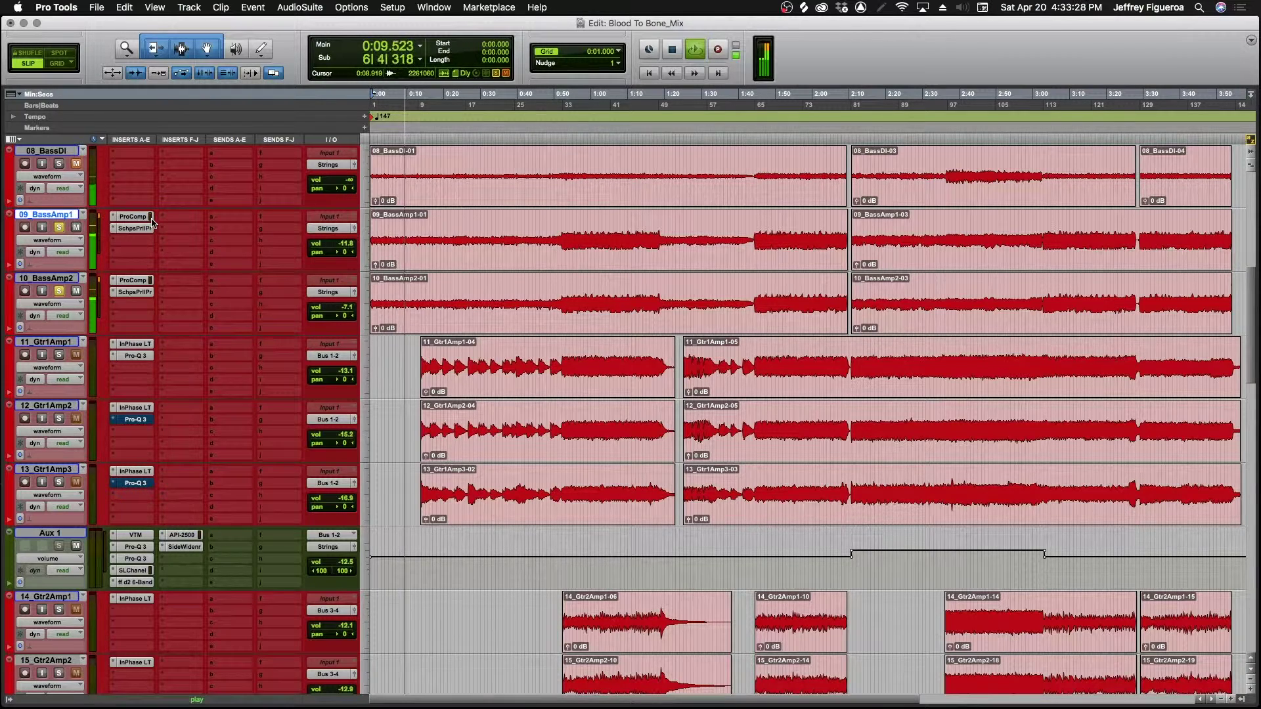
left_click(153, 224, "shift+super")
left_click(146, 283, "shift+super")
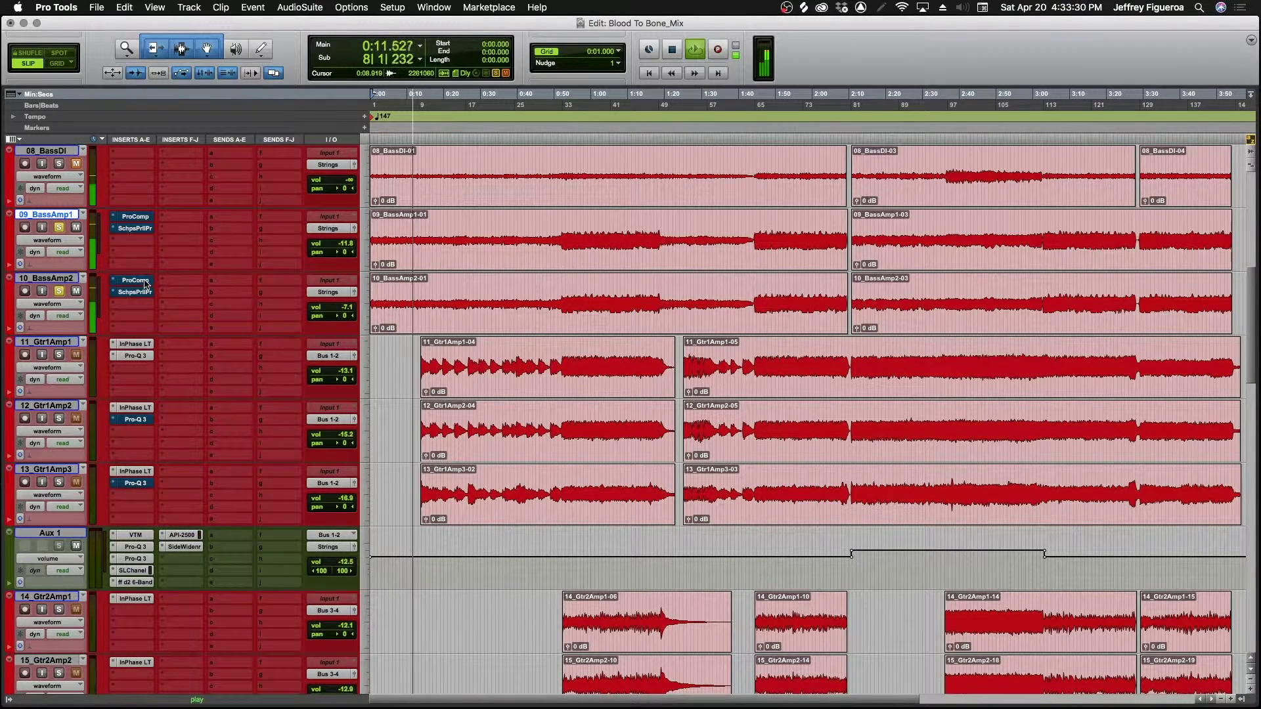
Bypass all inserts on the 11_Gtr1Amp1, Aux 1 and Aux 2 tracks
left_click(138, 345, "shift+super")
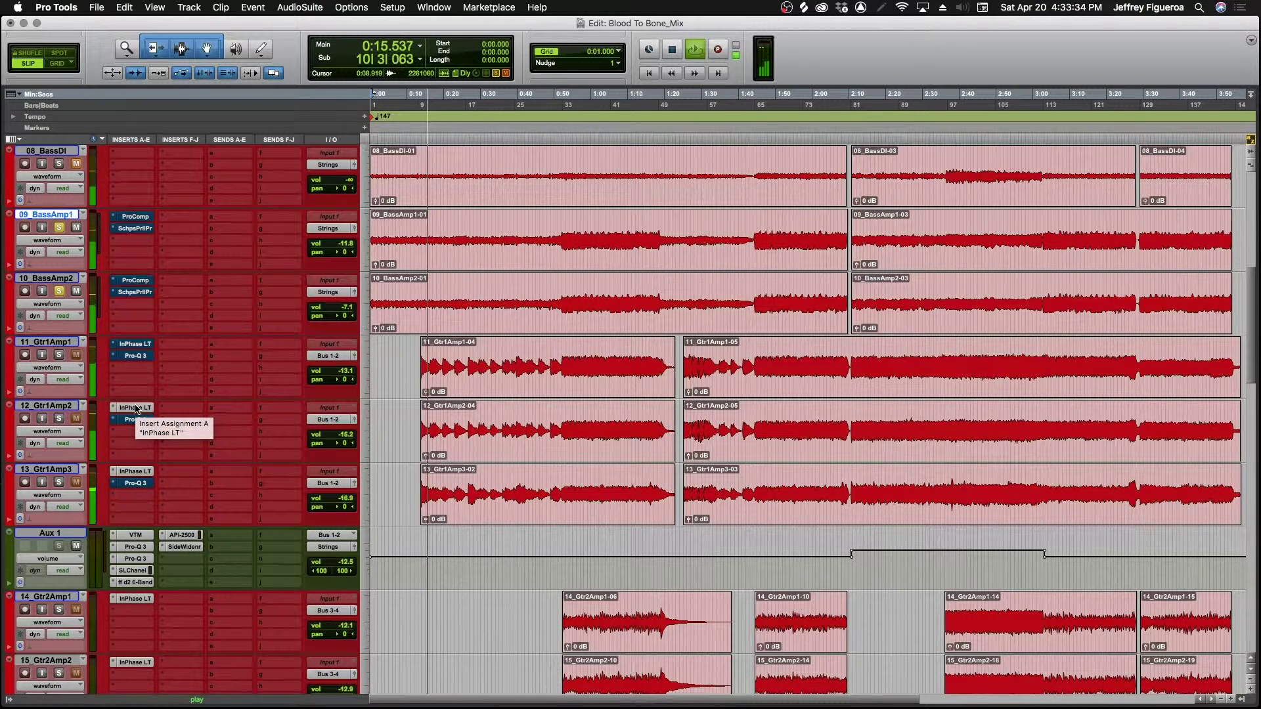
left_click(141, 535, "shift+super")
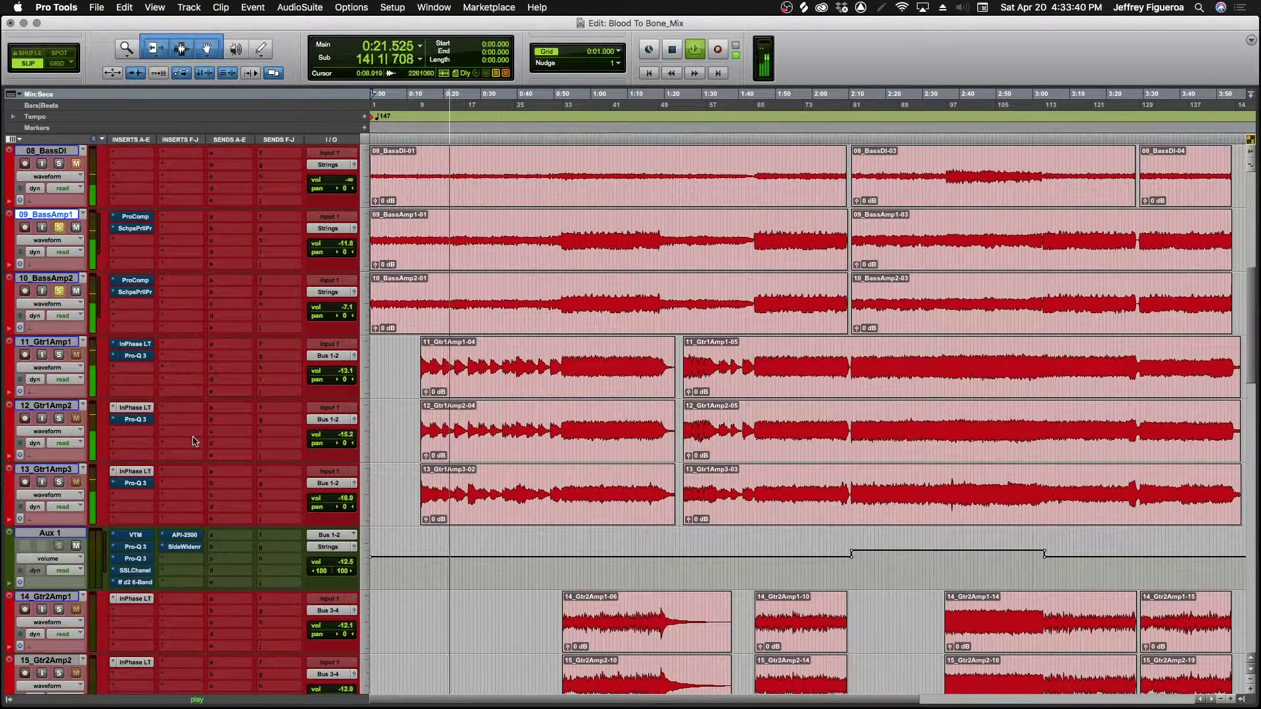
scroll(195, 441, "down", 10)
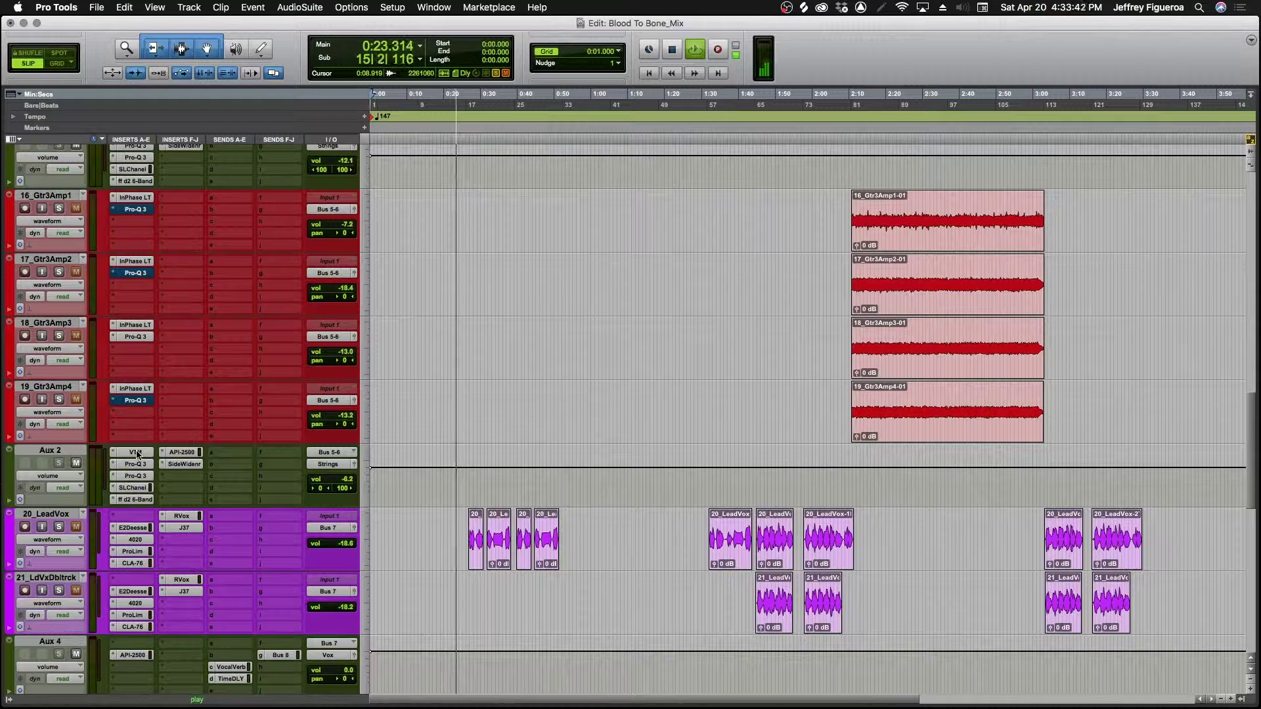
left_click(136, 454, "shift+super")
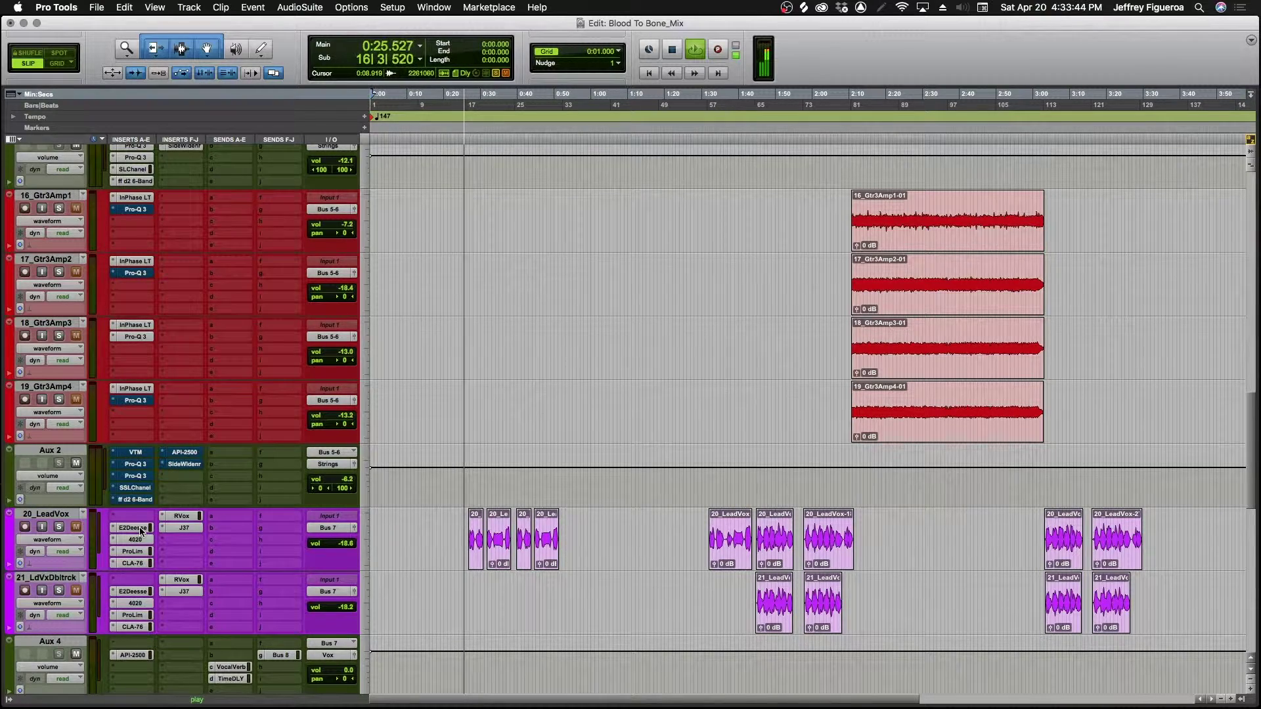
Solo only the 08_BassDI track, raise its volume to about -11 dB and replay from the session start
scroll(222, 429, "up", 1)
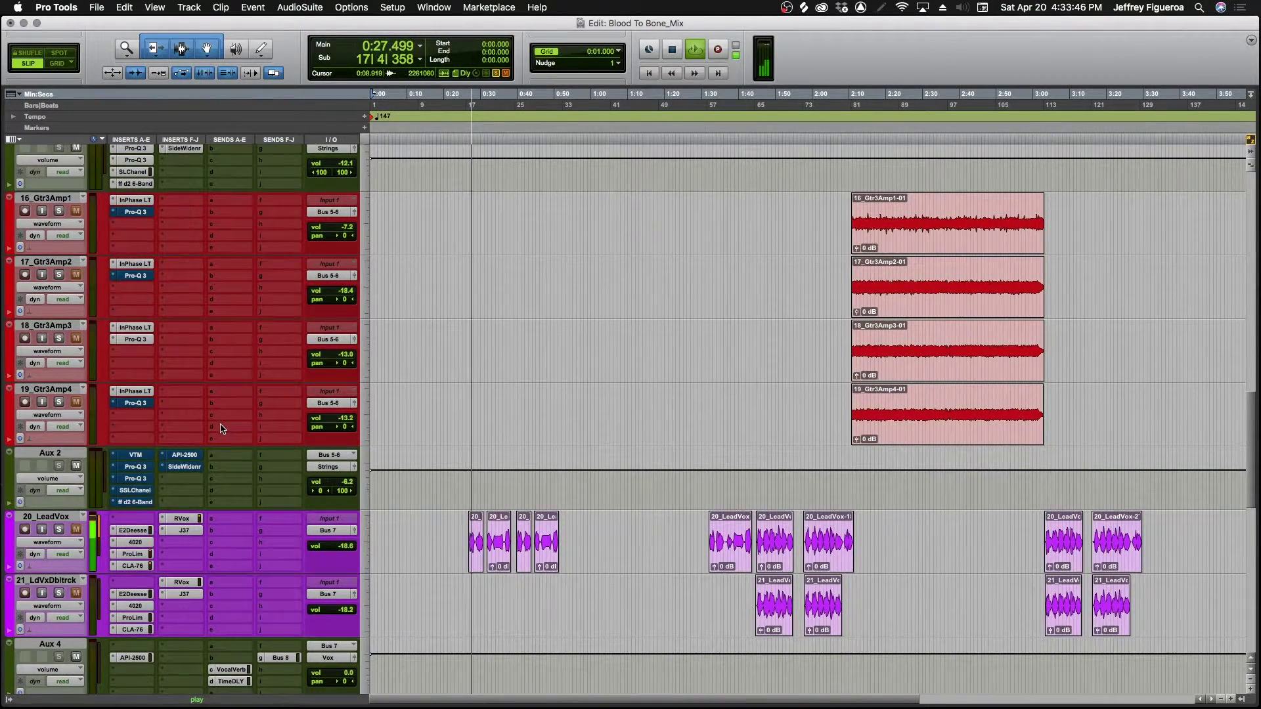
scroll(222, 429, "up", 10)
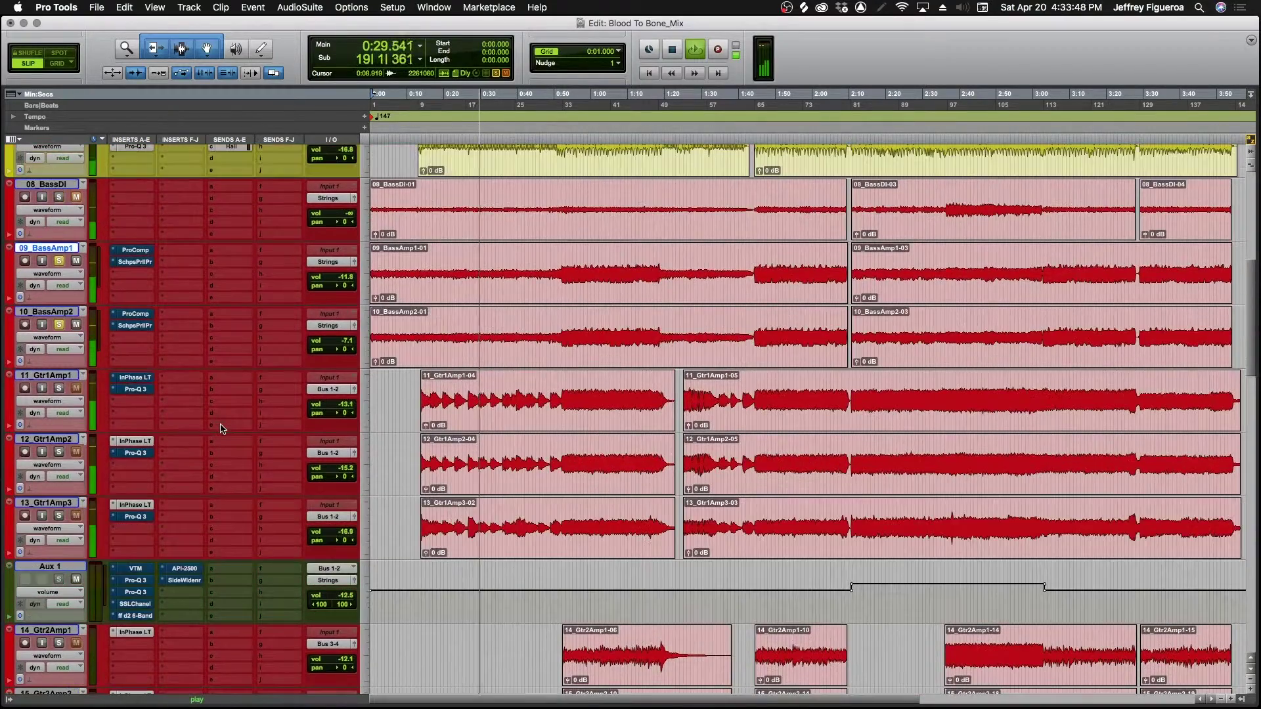
scroll(222, 429, "down", 1)
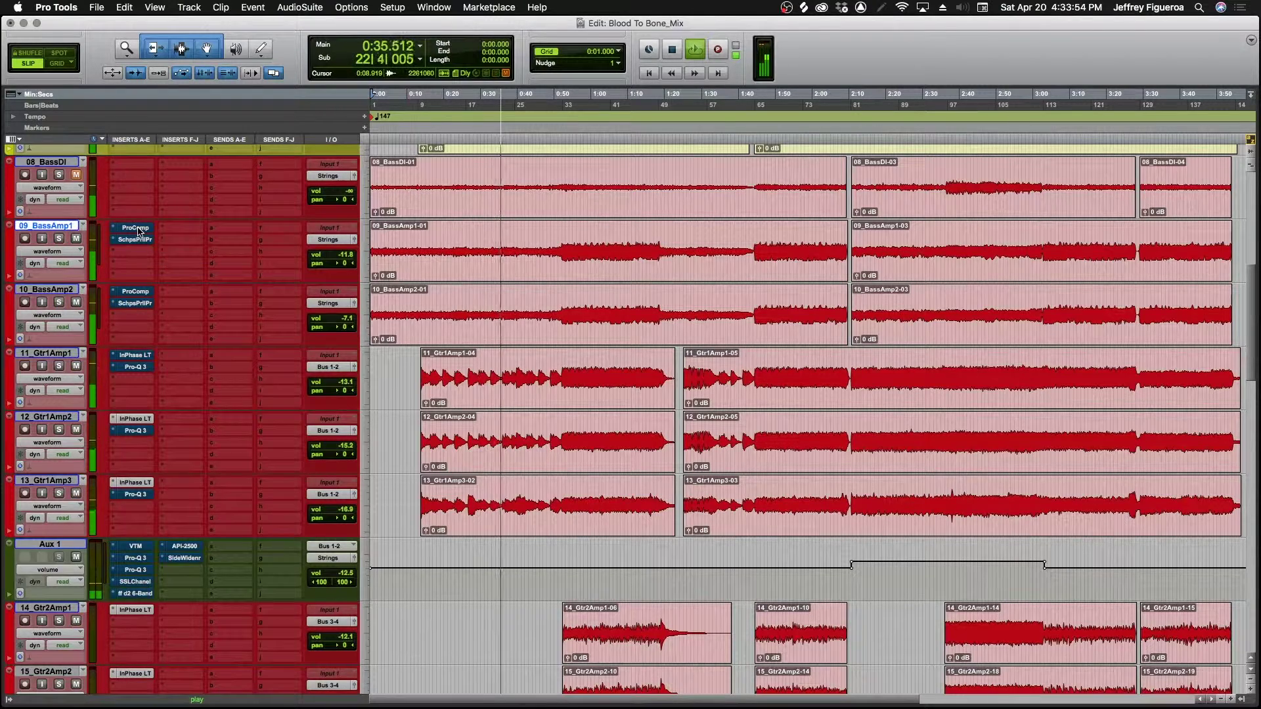
key("space")
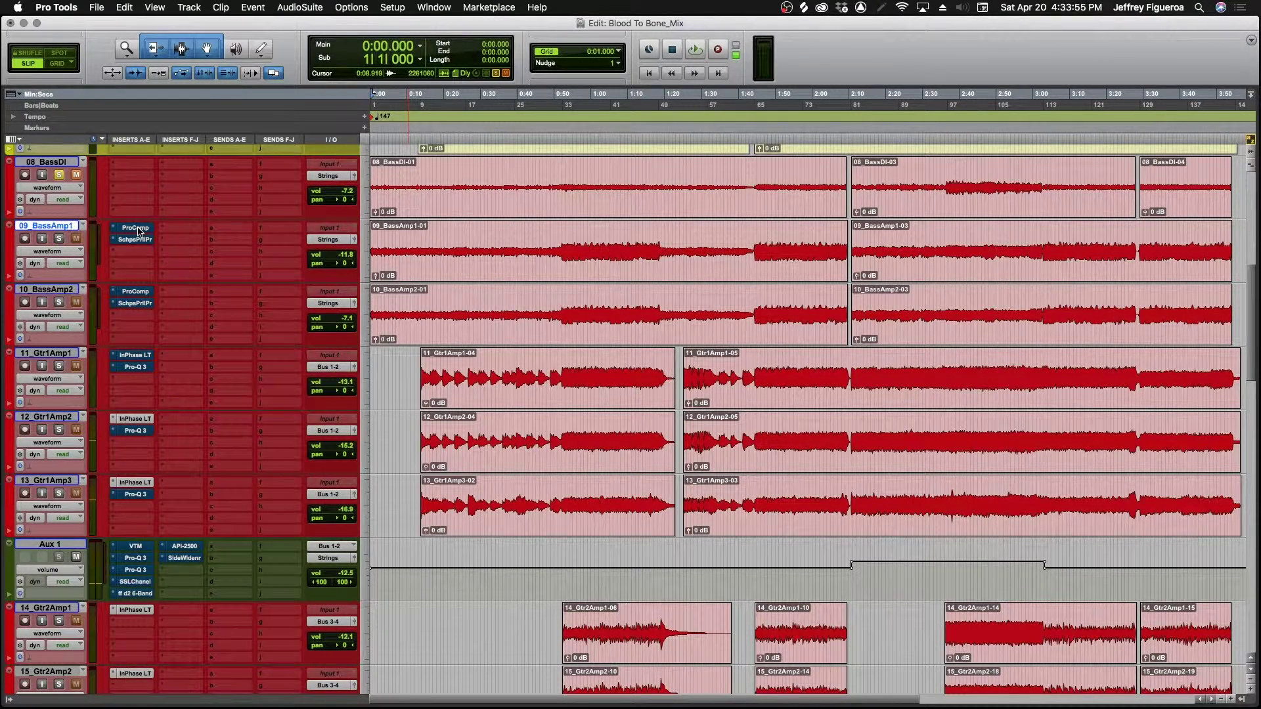
key("space")
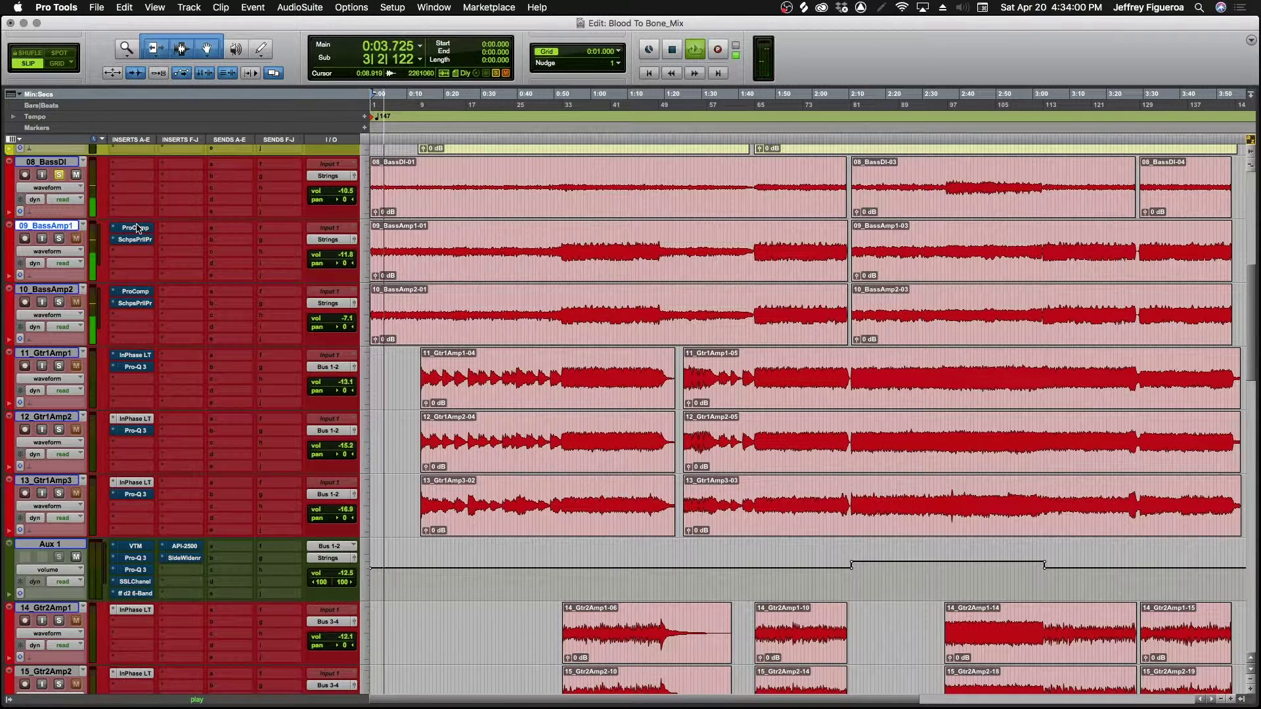
Insert the FabFilter Pro-Q 3 equalizer in the first insert slot of the 08_BassDI track
left_click(134, 170)
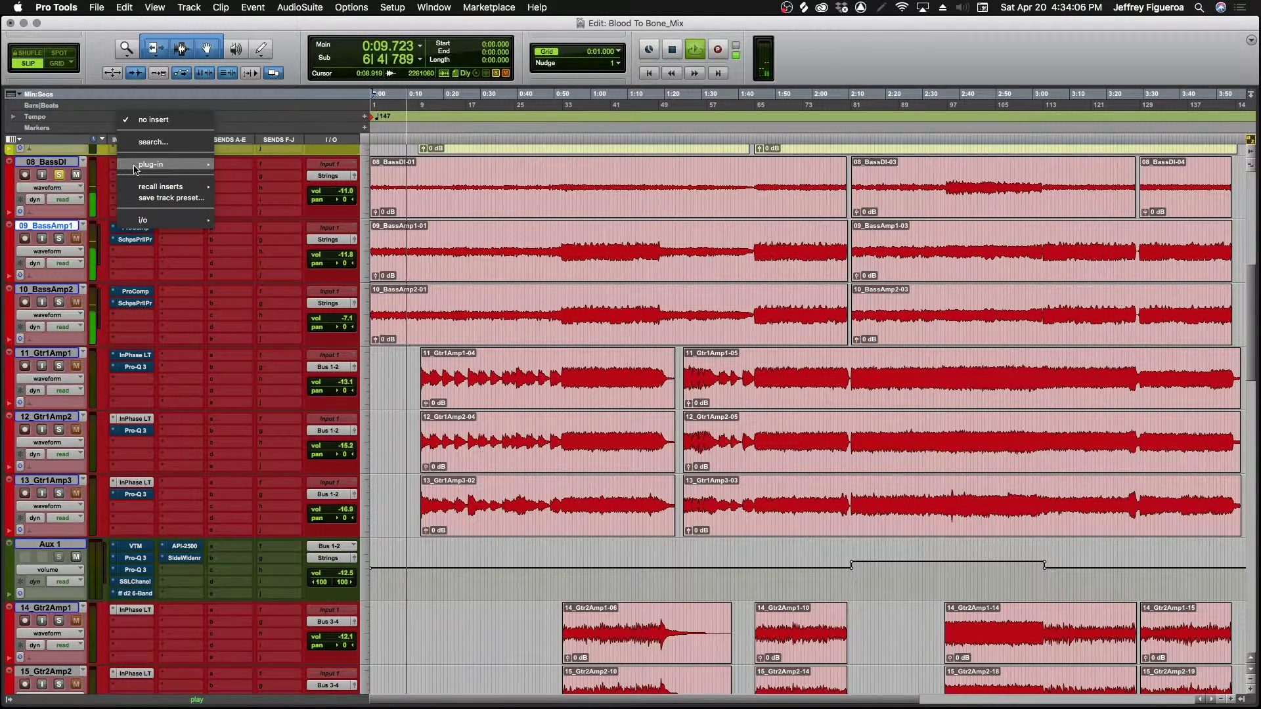
left_click(139, 144)
type("pro c")
key("Return")
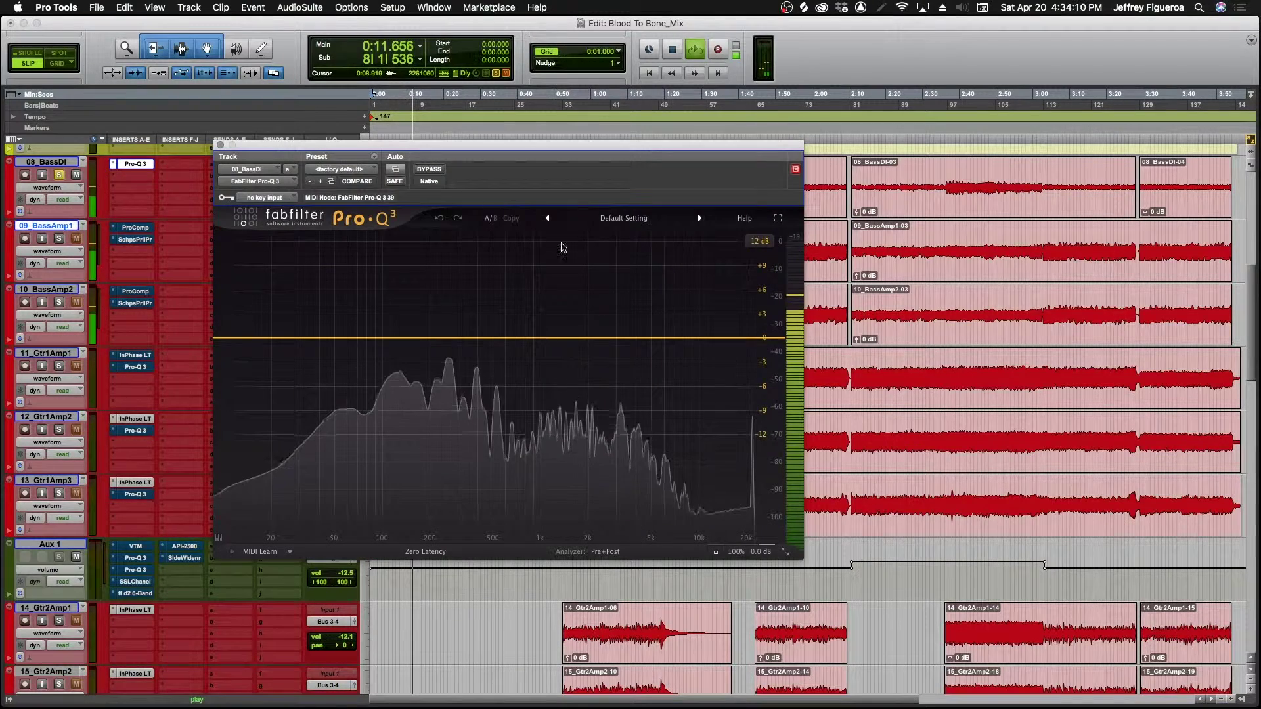
Try the dynamic instrument preset "Bass Gtr - DI Transformation" in the Pro-Q 3 on 08_BassDI
left_click(621, 219)
mouse_move(620, 236)
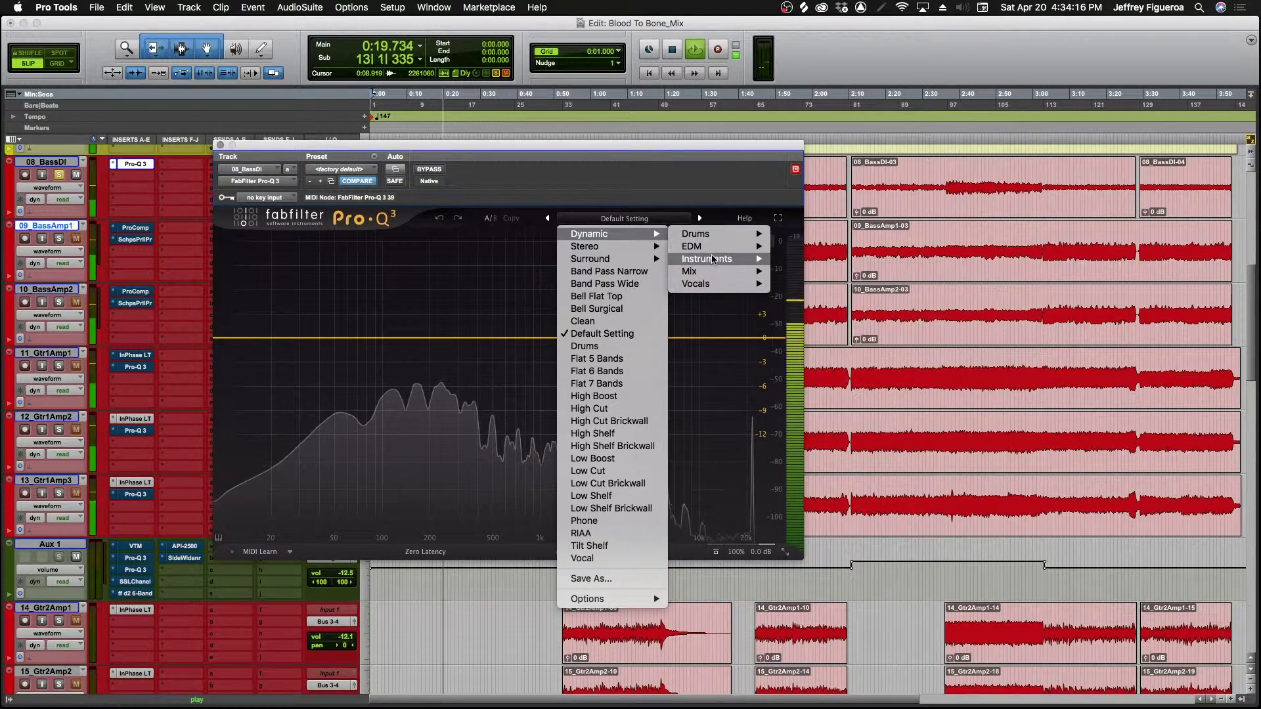
mouse_move(715, 251)
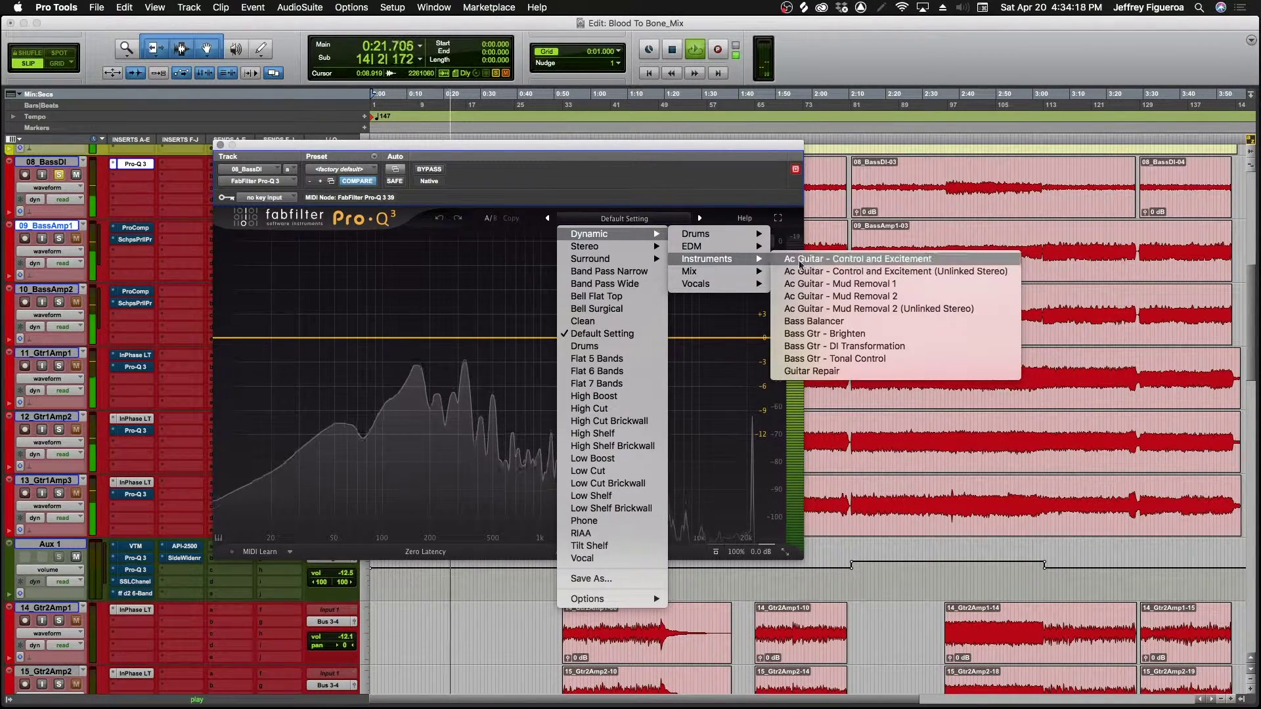
left_click(875, 347)
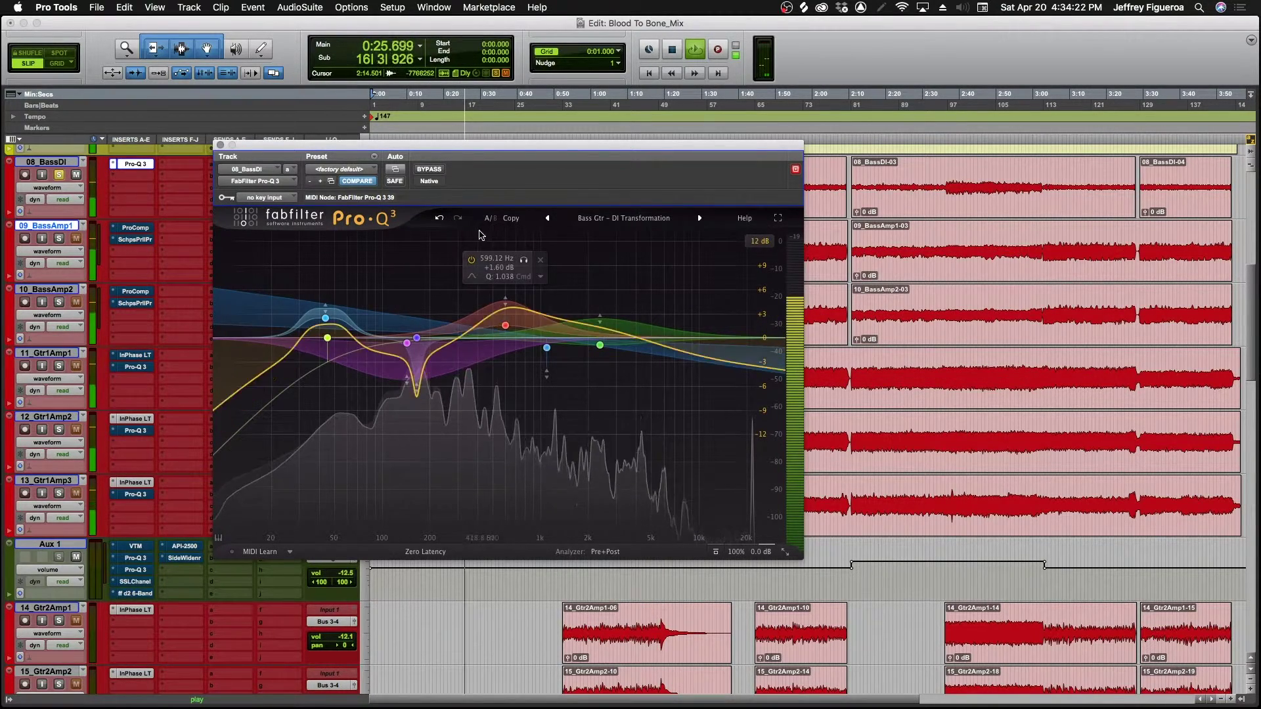
Compare the Pro-Q 3 preset with the bypassed sound and audition its 599 Hz band in solo
left_click(425, 170)
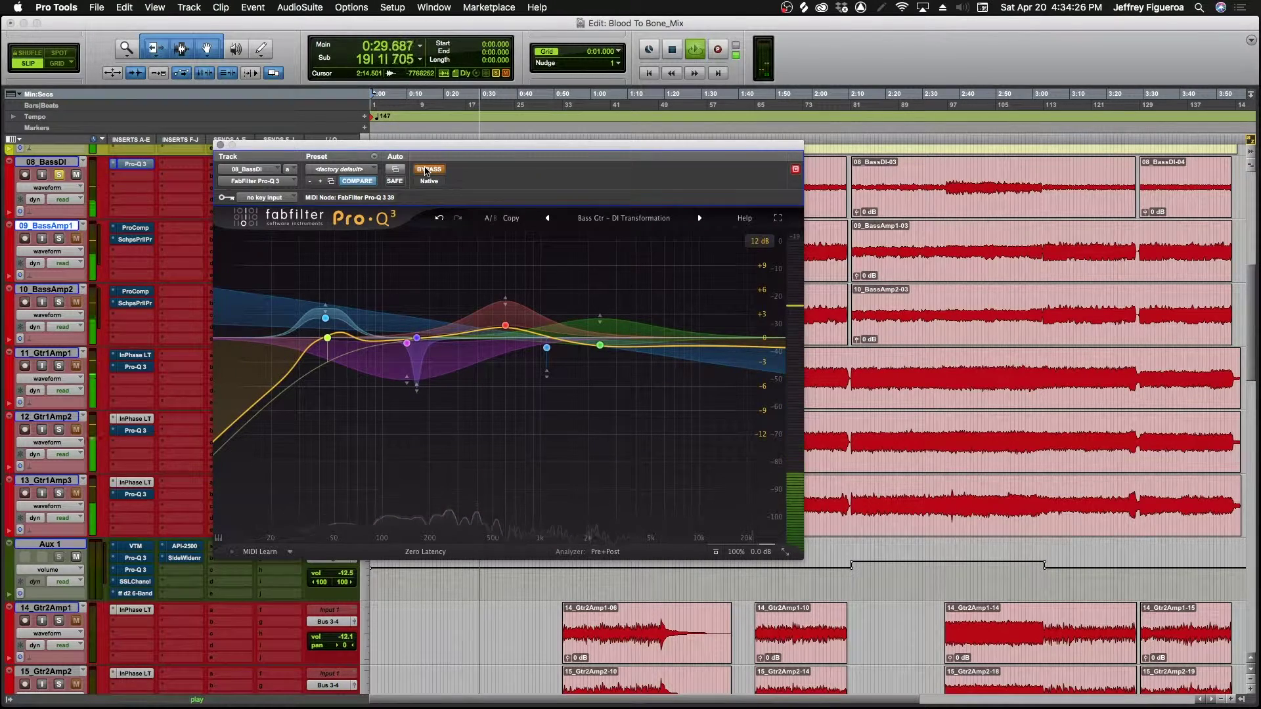
left_click(426, 170)
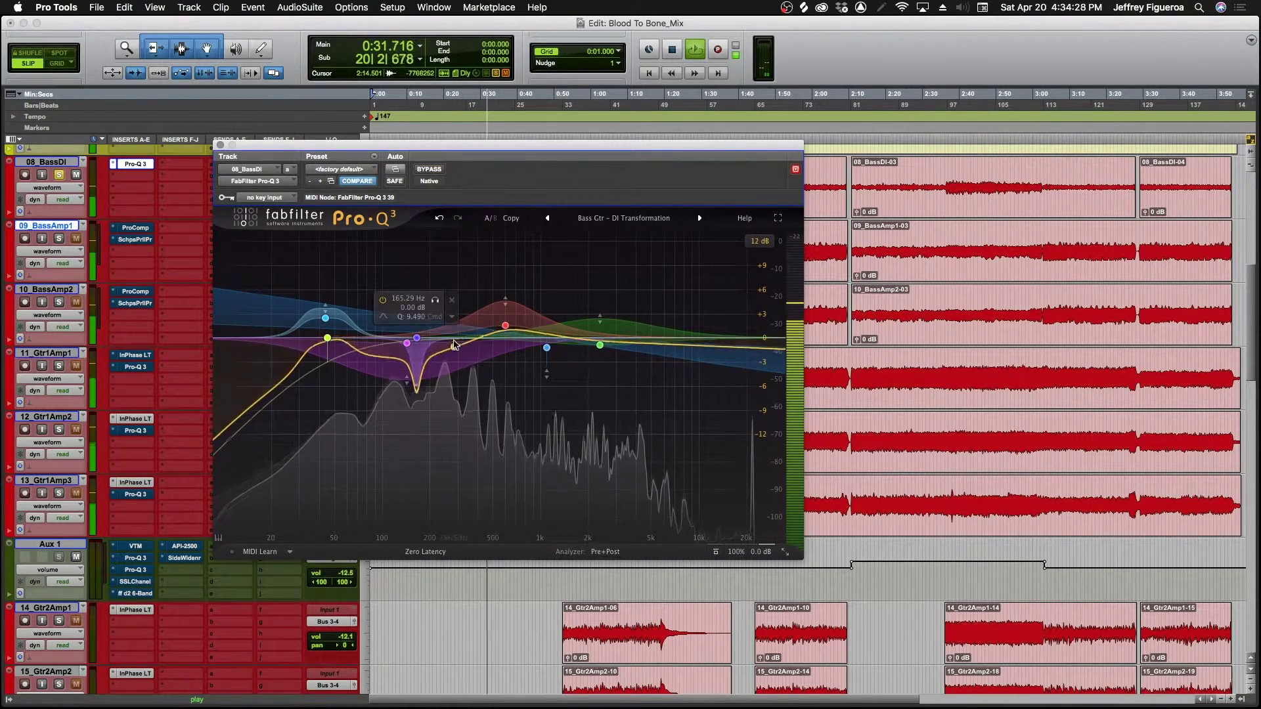
left_click(524, 261)
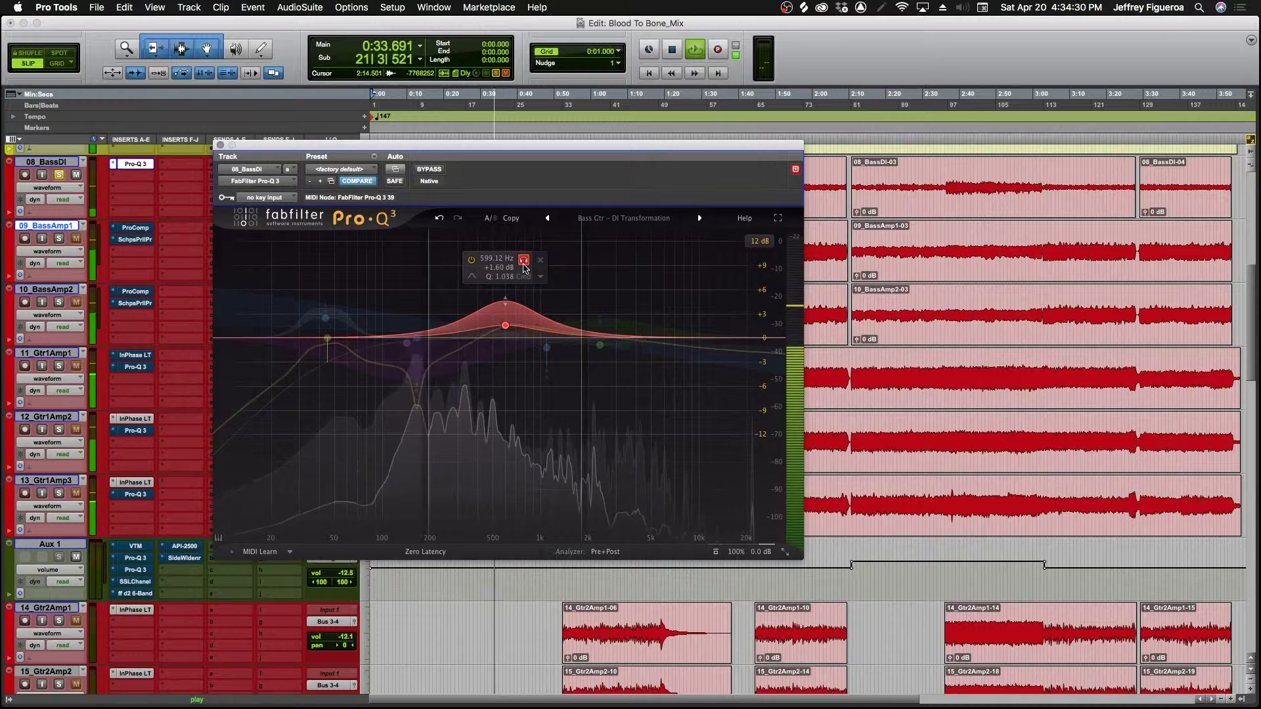
Revert the Pro-Q 3 to its default setting, shape the low end around 50 Hz and stop playback
left_click(358, 181)
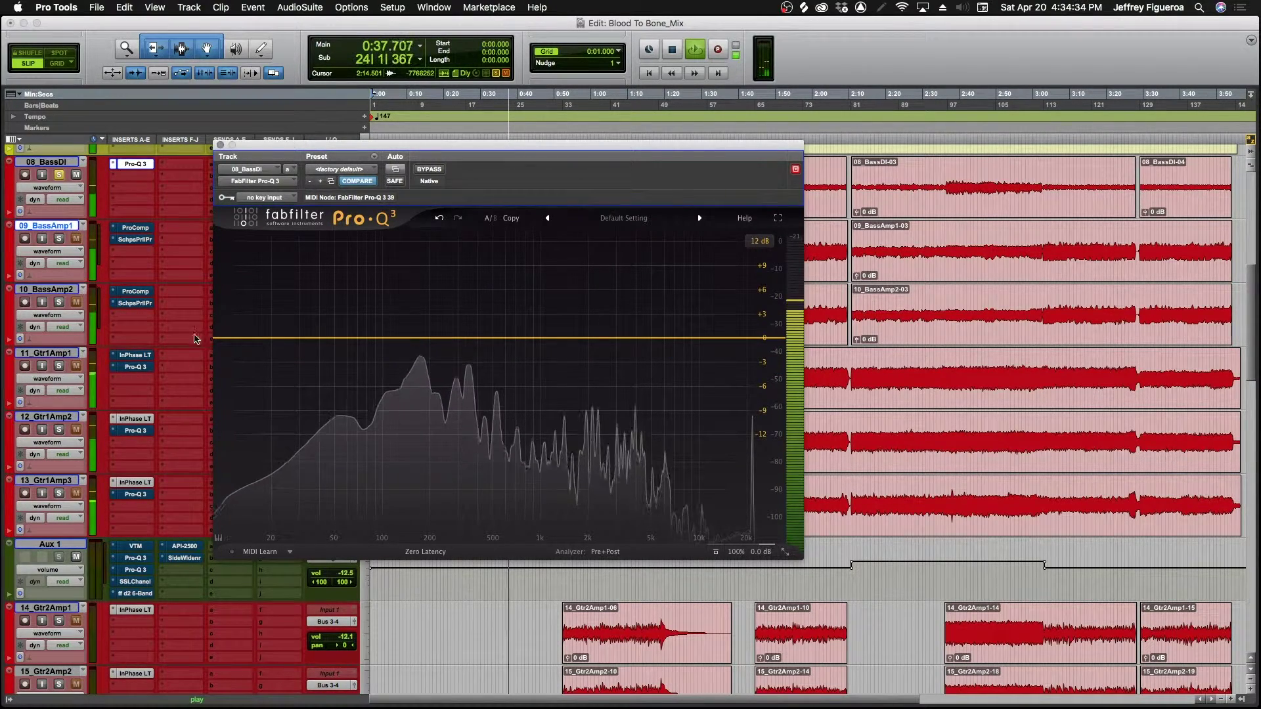
left_click_drag(236, 340, 332, 332)
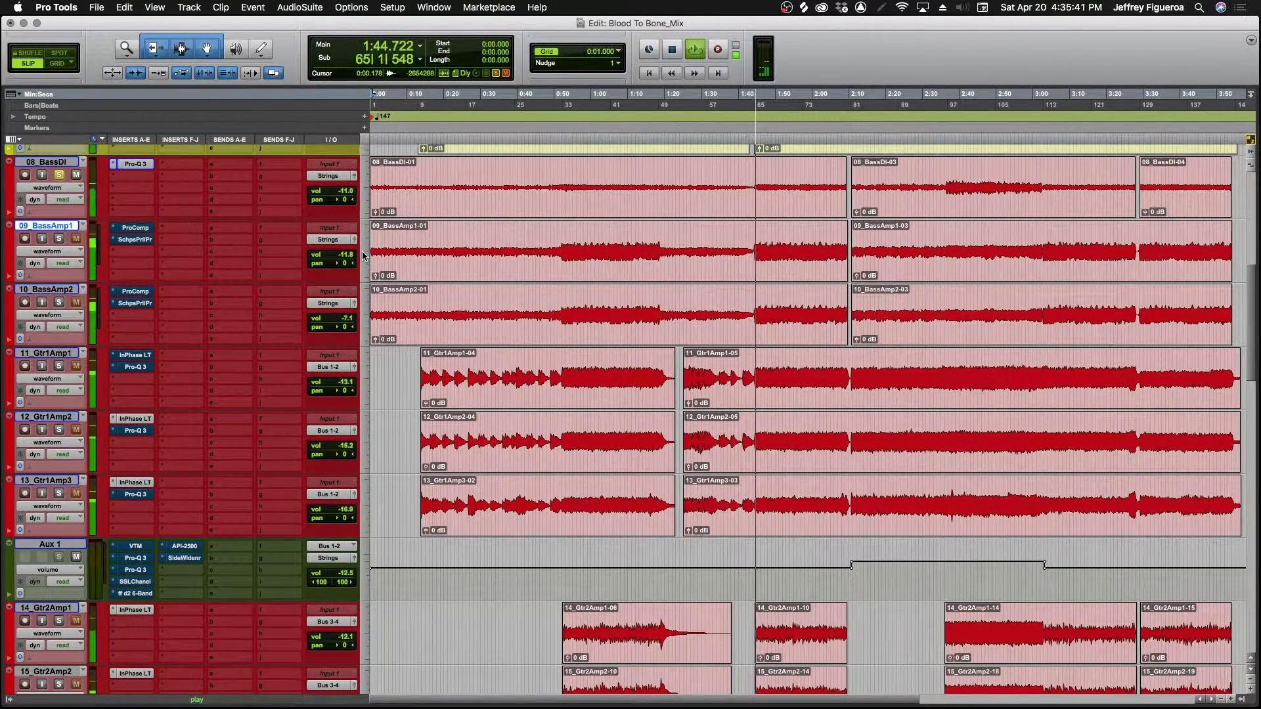
key("space")
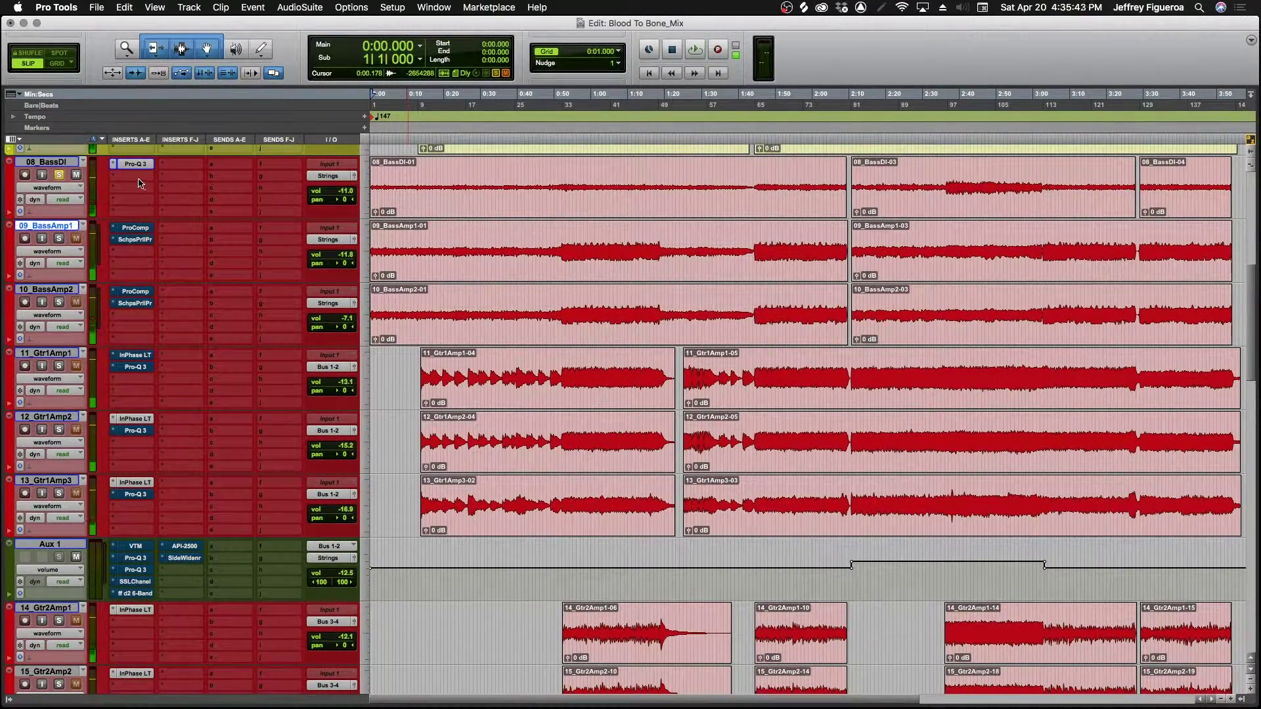
Insert the Little Clipper (mono) plug-in after the Pro-Q 3 on the 08_BassDI track
left_click(139, 184)
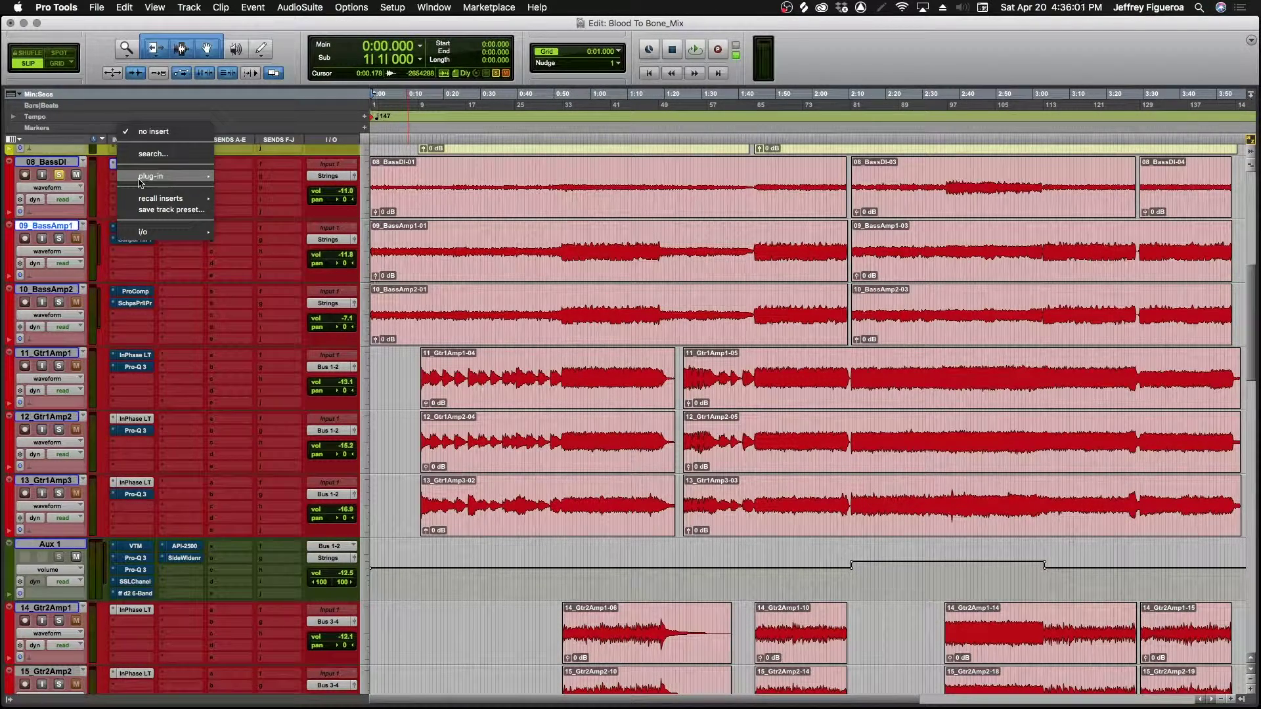
left_click(153, 154)
type("littl")
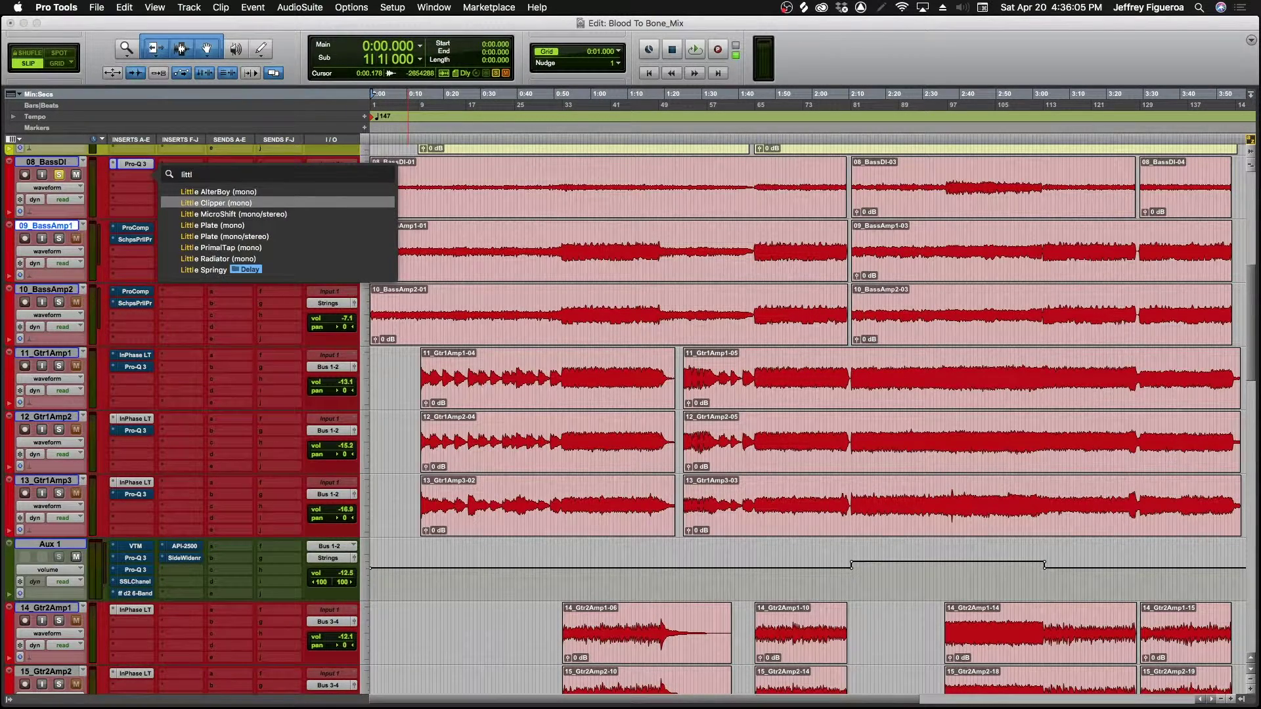
left_click(202, 204)
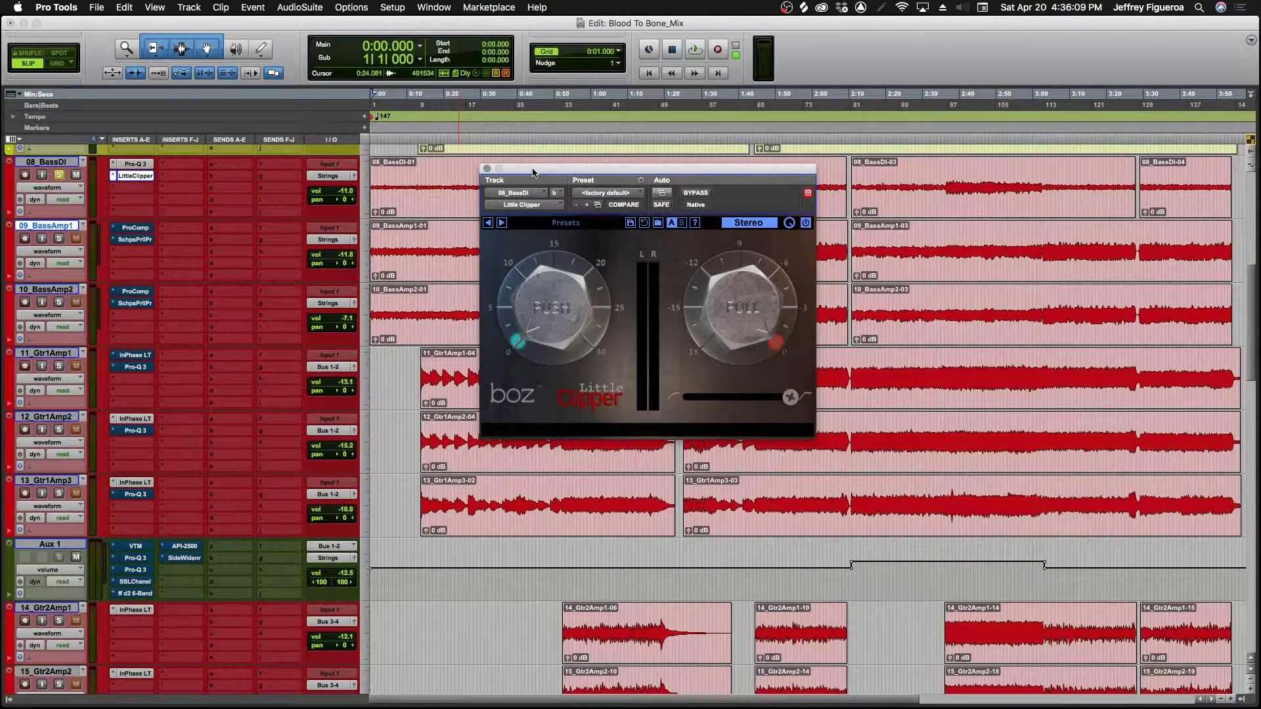
Start playback, lower the Little Clipper's ceiling and raise its input gain to 8.78 dB on 08_BassDI
left_click_drag(534, 172, 490, 233)
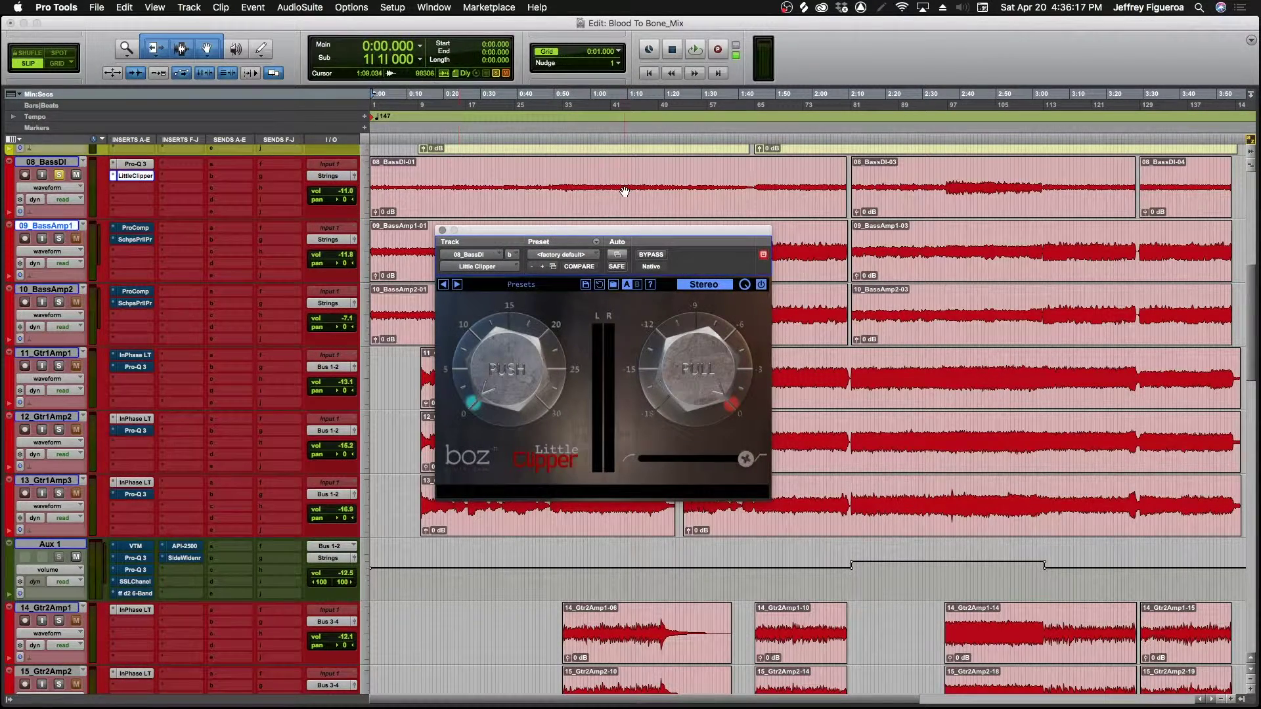
key("space")
mouse_move(670, 376)
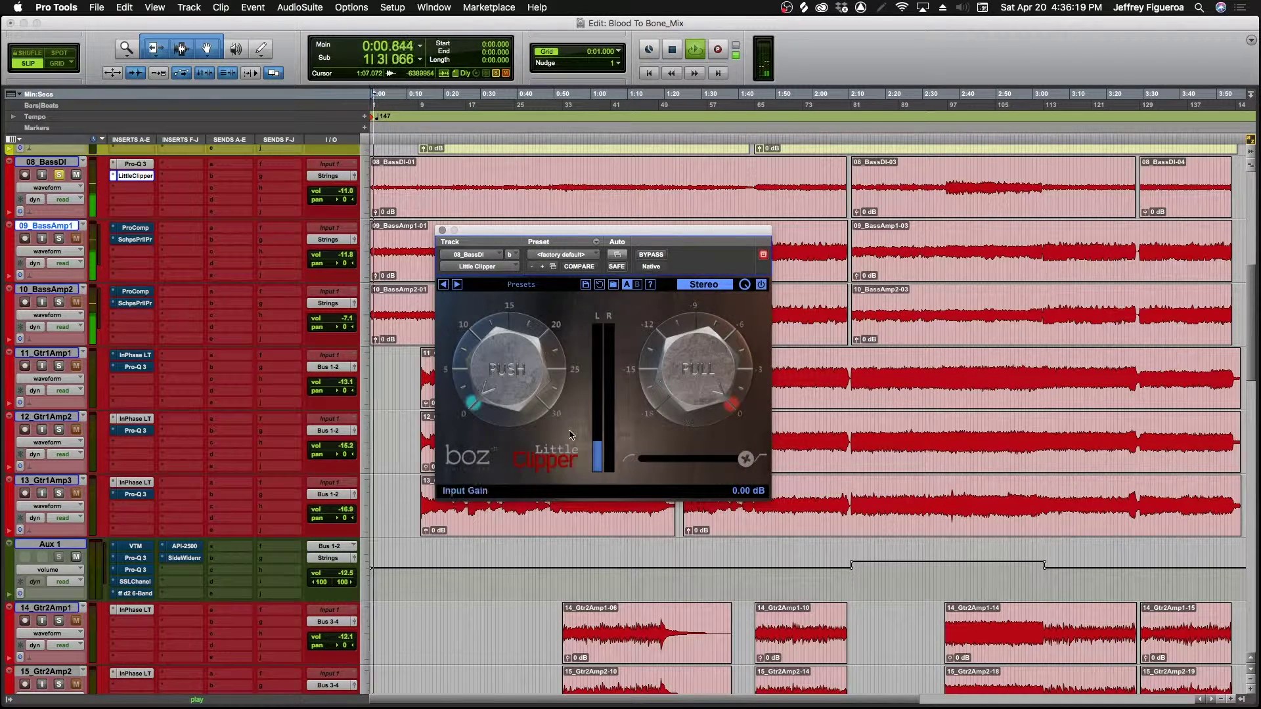
left_click_drag(670, 376, 660, 520)
mouse_move(517, 395)
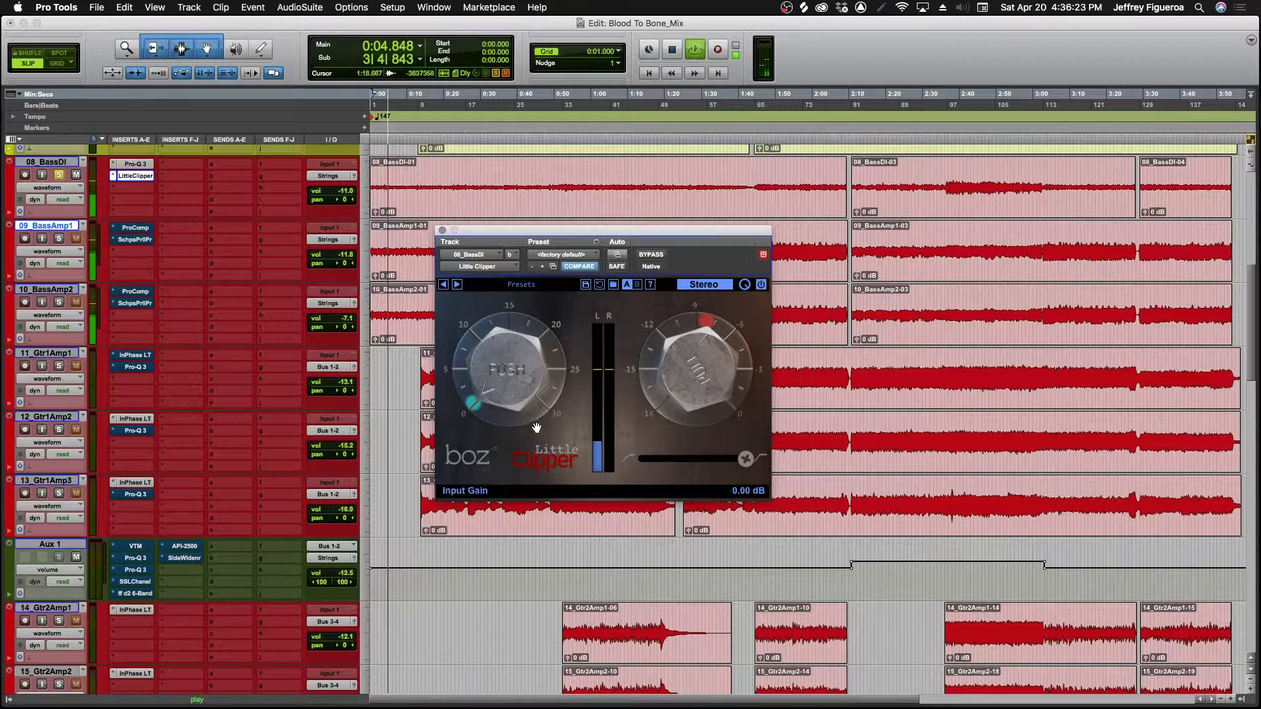
left_click_drag(517, 395, 552, 317)
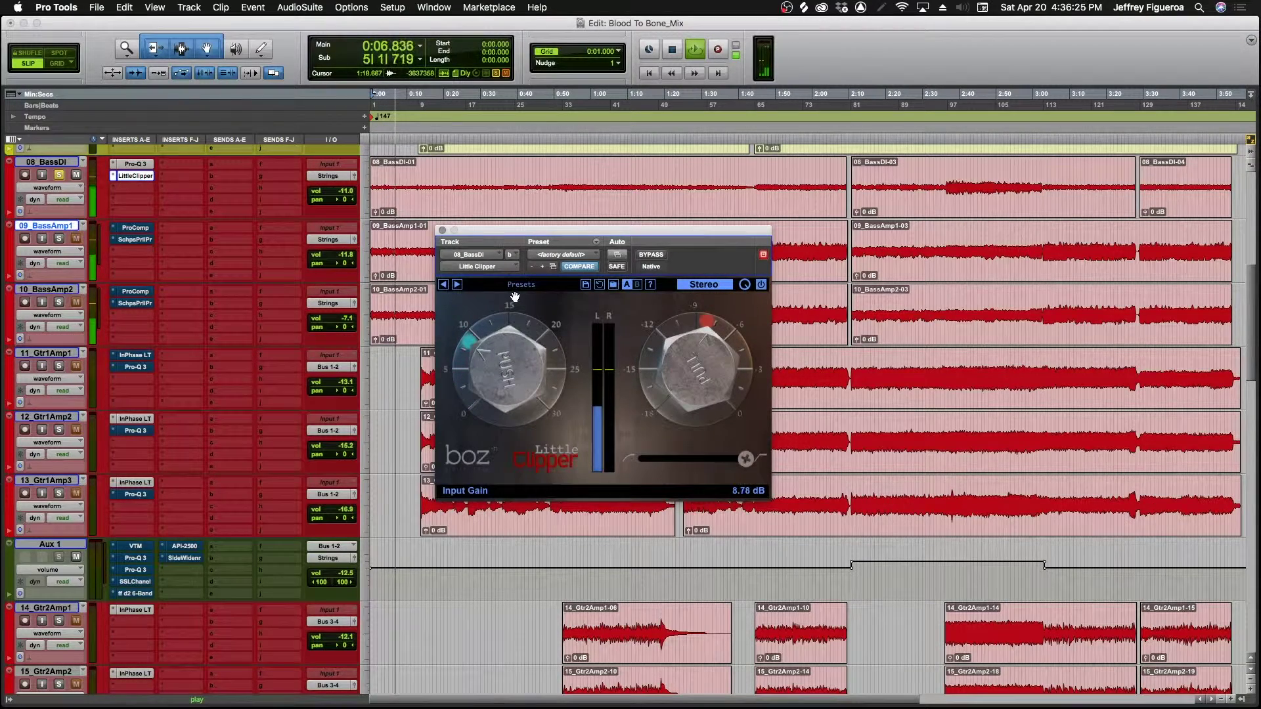
Lower the Little Clipper's ceiling to about -15 dB and try 25 % hardness before returning hardness to maximum
left_click_drag(674, 362, 664, 479)
left_click_drag(744, 462, 666, 469)
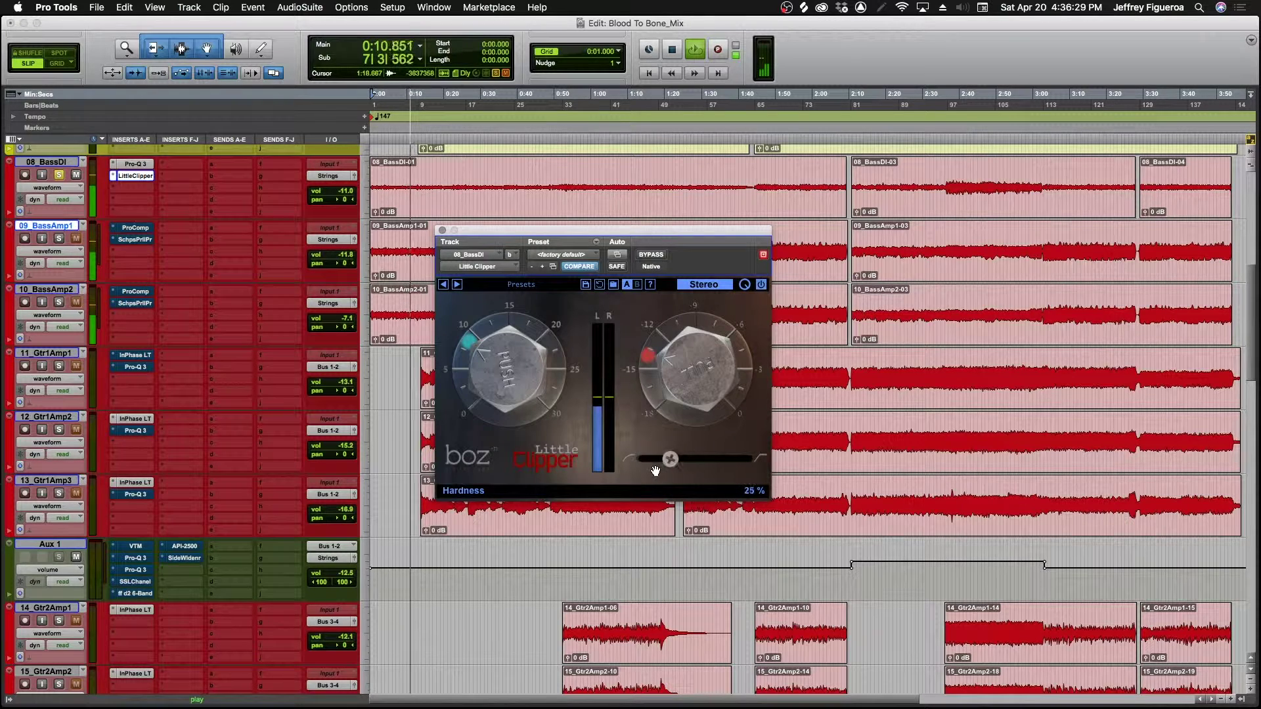
left_click_drag(694, 335, 672, 388)
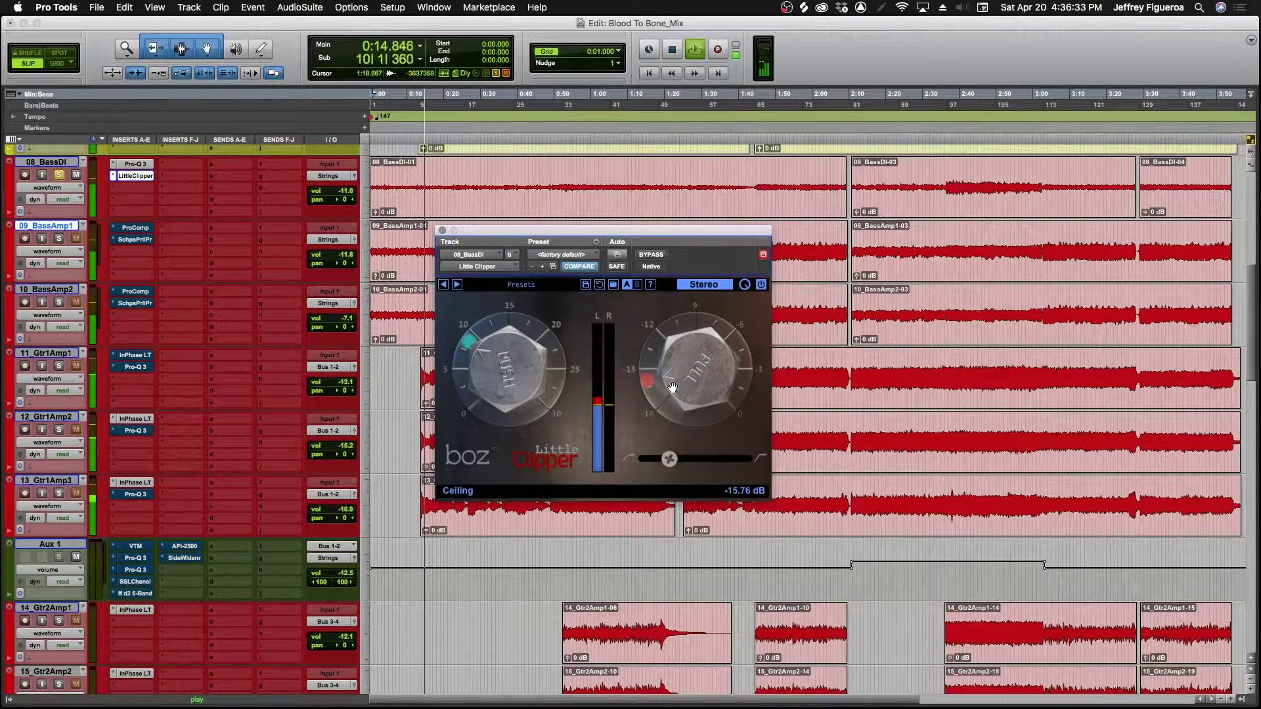
left_click_drag(670, 457, 755, 432)
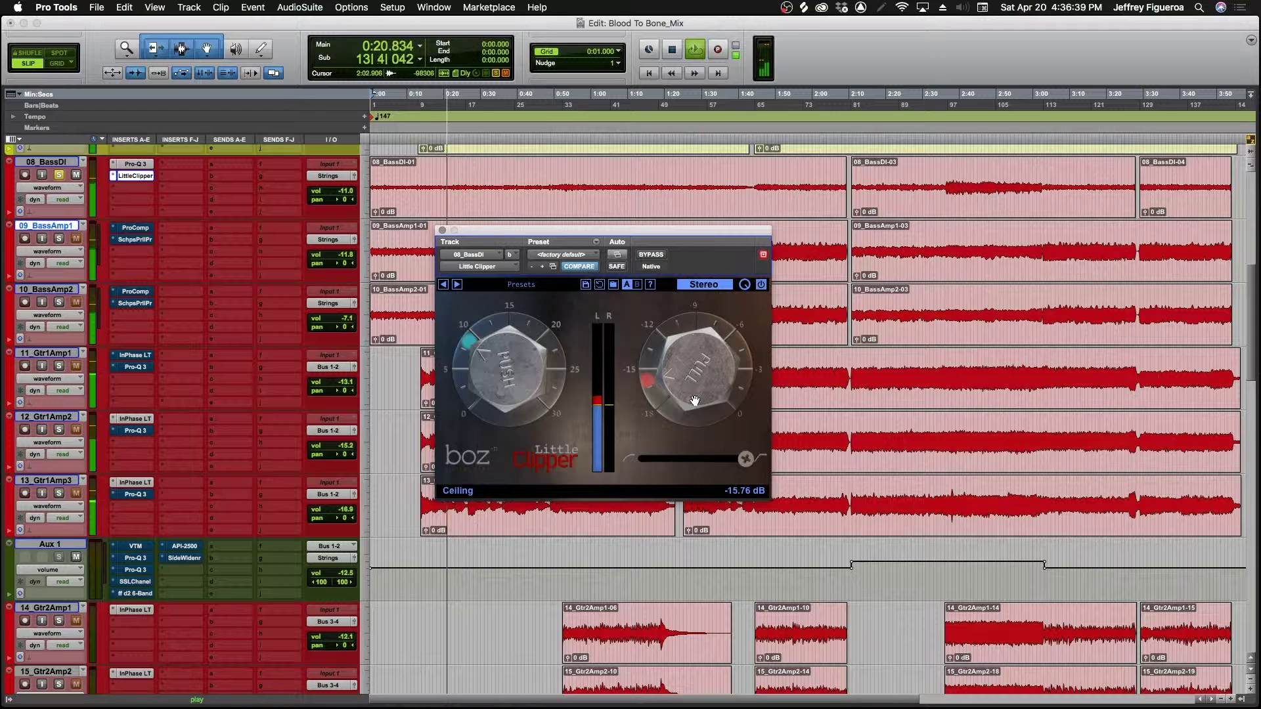
left_click_drag(694, 397, 692, 376)
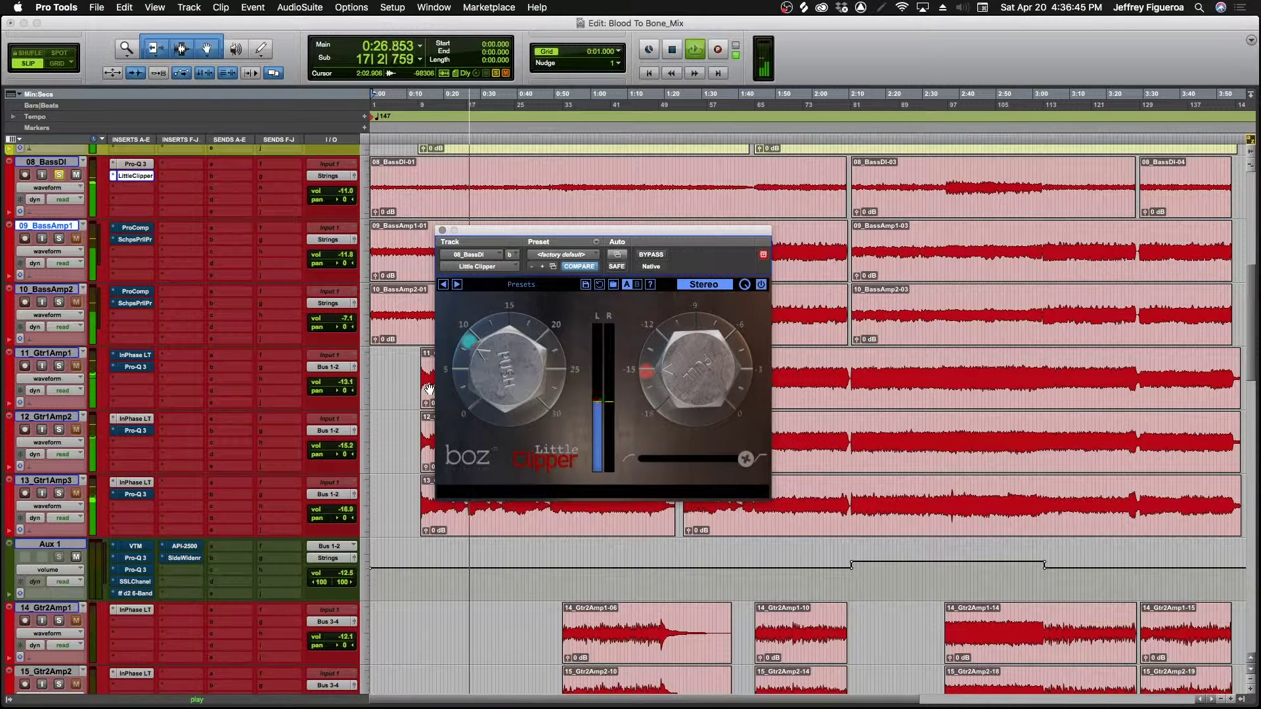
Move the Little Clipper one insert slot down on 08_BassDI and insert the API-2500 (mono) compressor between it and the Pro-Q 3
left_click(135, 178)
left_click_drag(134, 181, 134, 184)
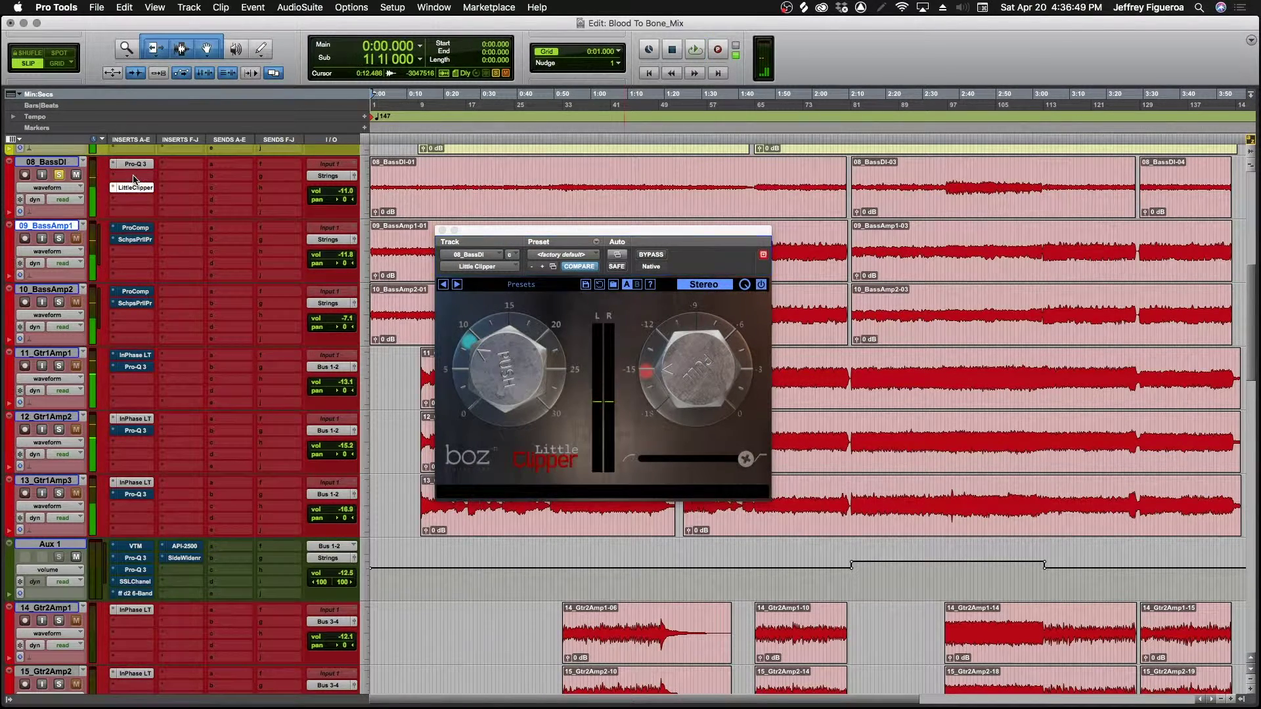
left_click(133, 179)
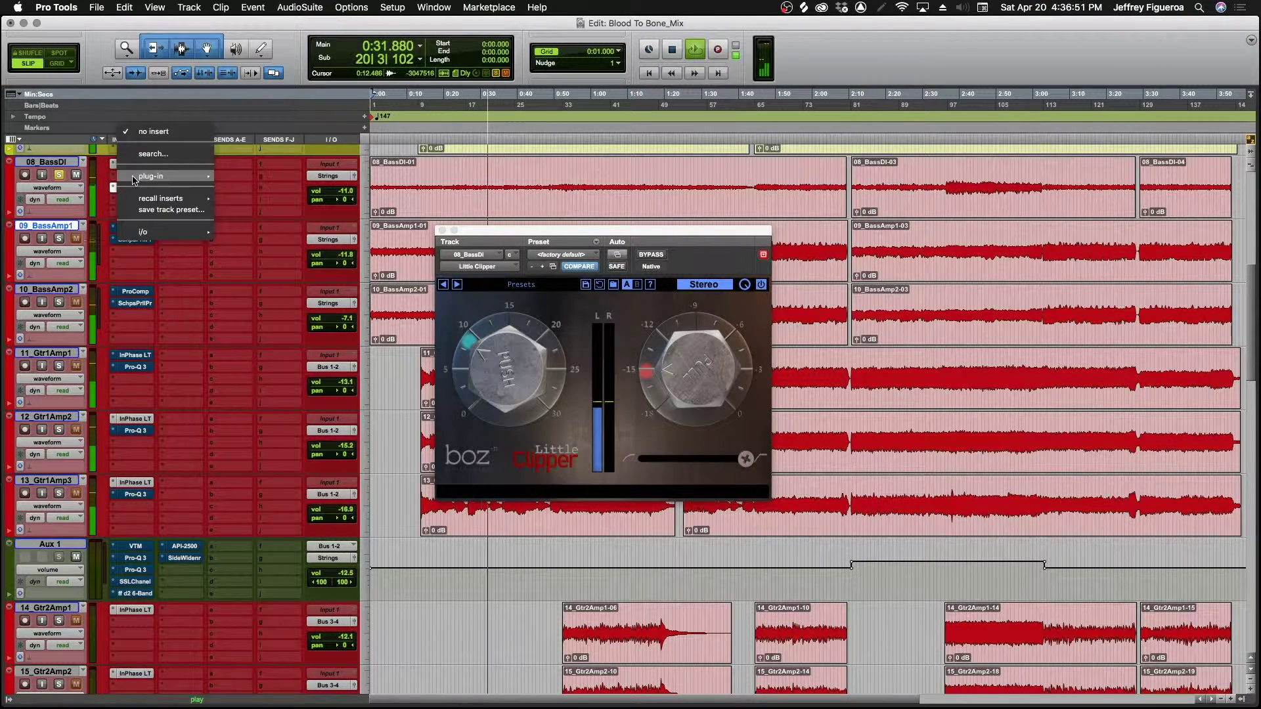
left_click(132, 179)
left_click(133, 180)
type("pro")
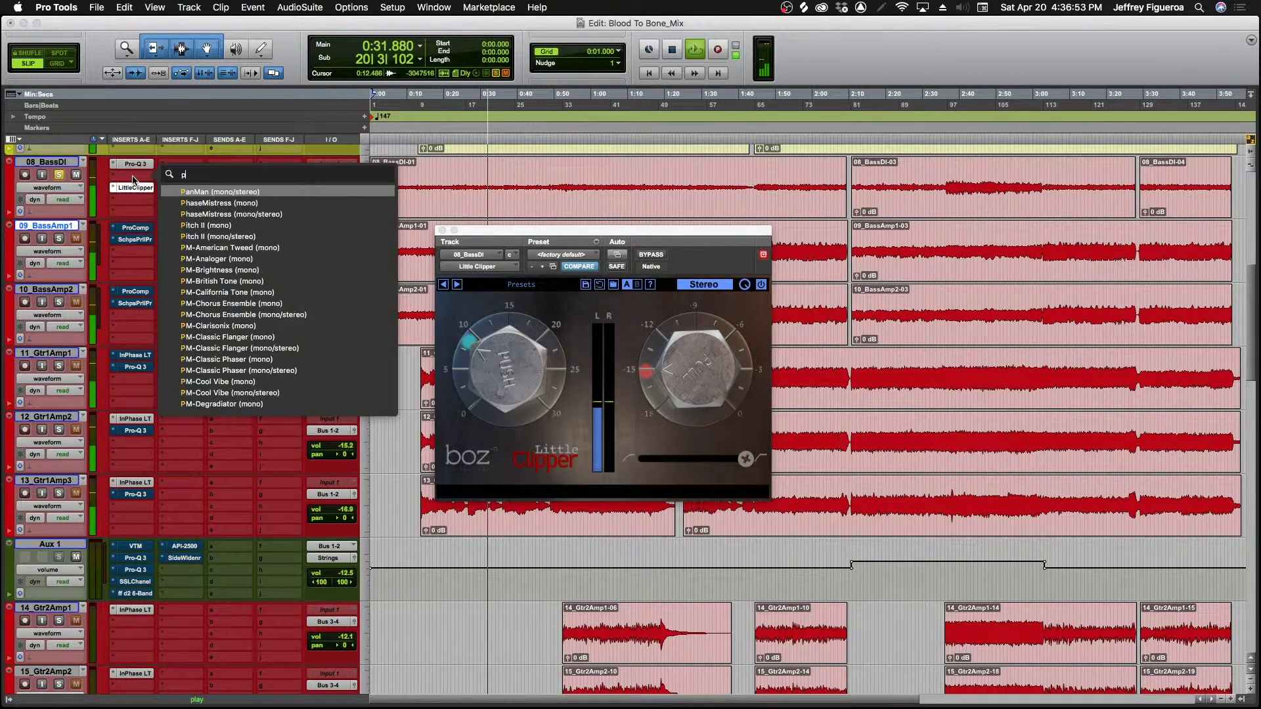
key("BackSpace")
key("BackSpace")
key("BackSpace")
type("api")
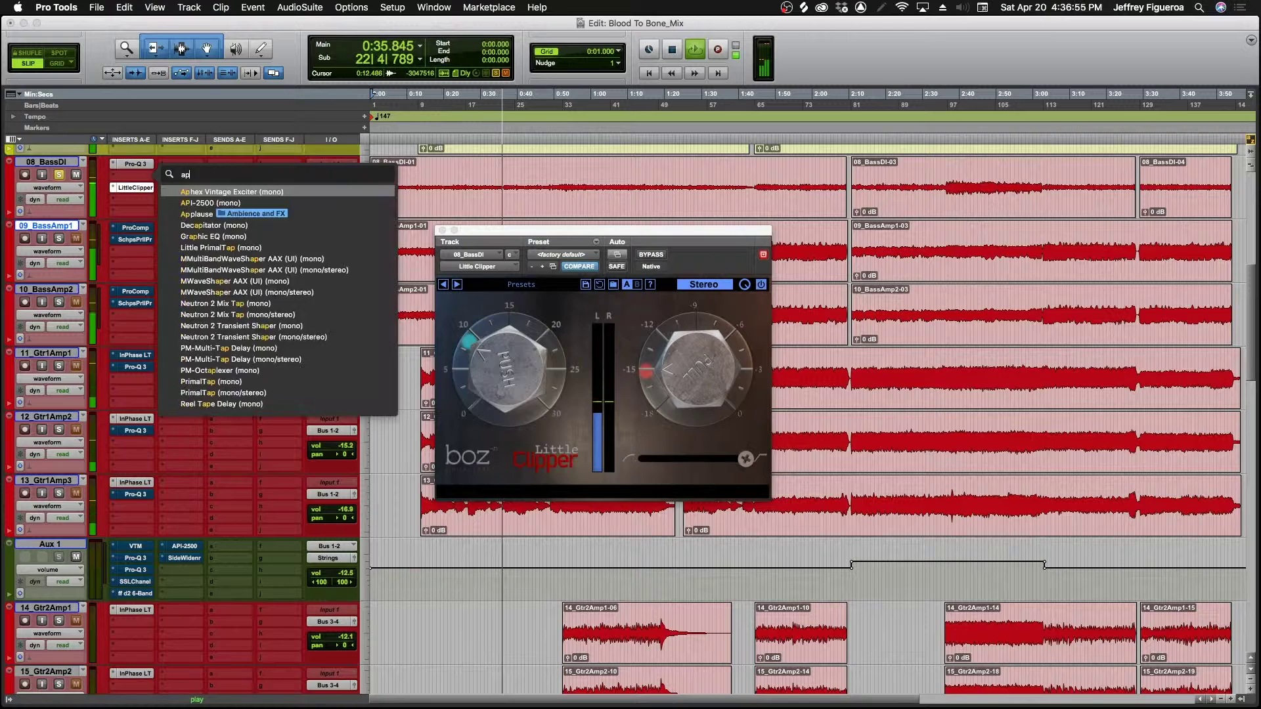
key("Return")
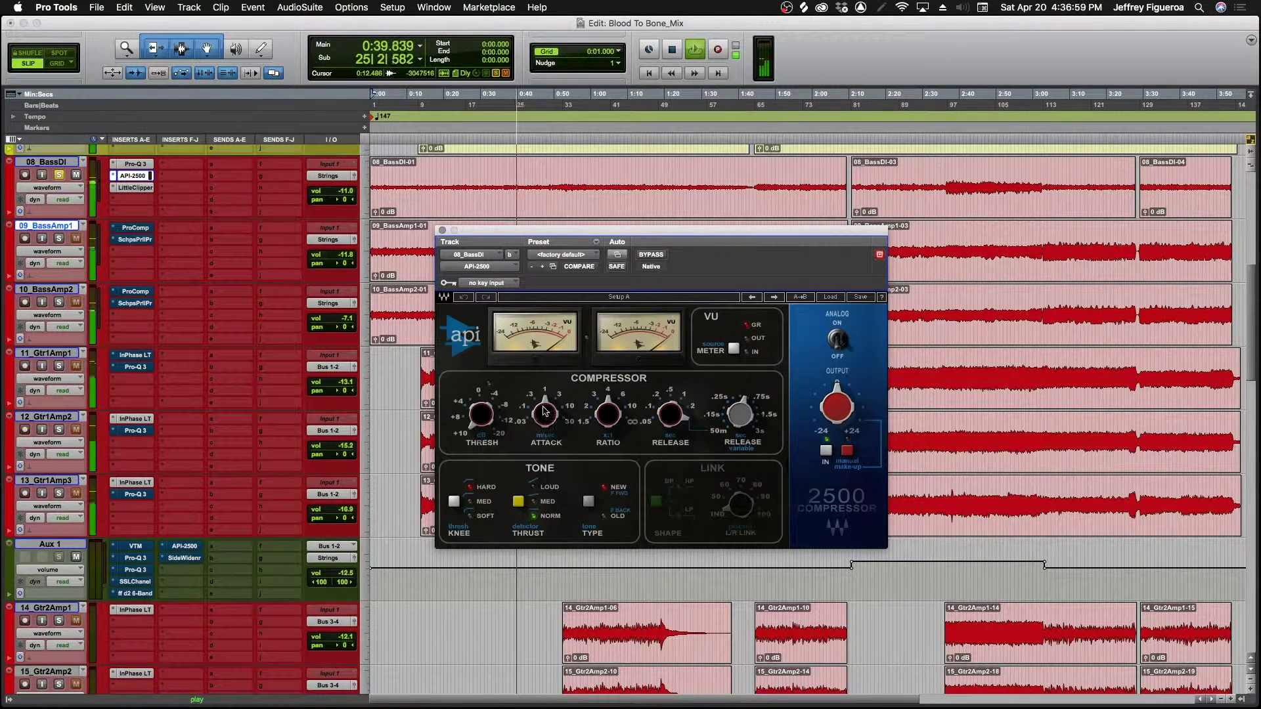
Adjust the API-2500's ratio and attack, and set release to .5, thrust to Med and knee to Soft
left_click_drag(607, 418, 595, 426)
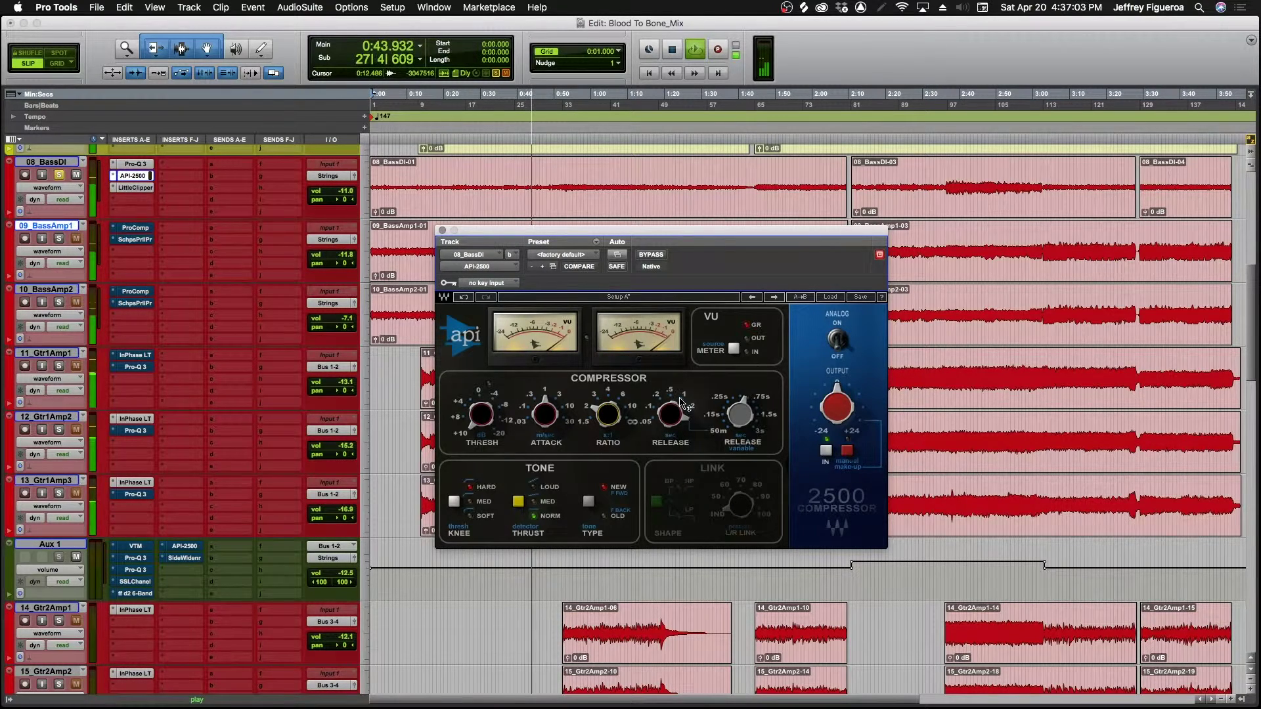
left_click_drag(682, 404, 671, 394)
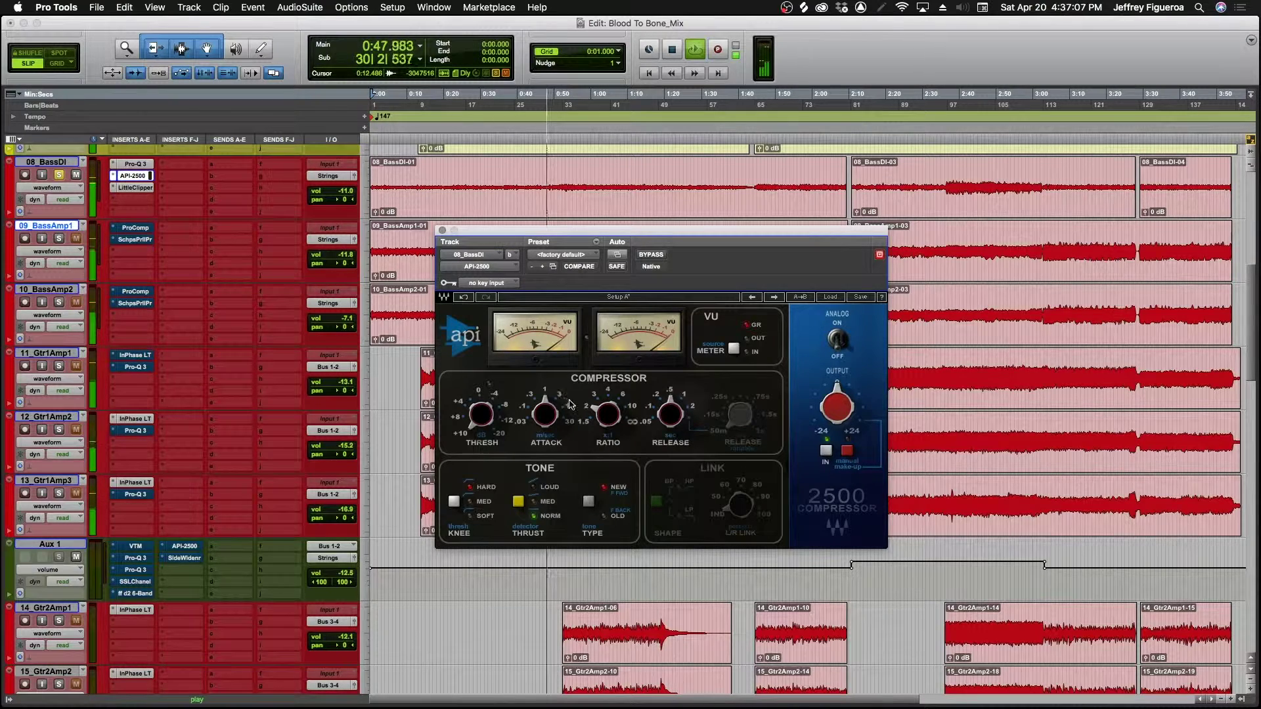
mouse_move(556, 402)
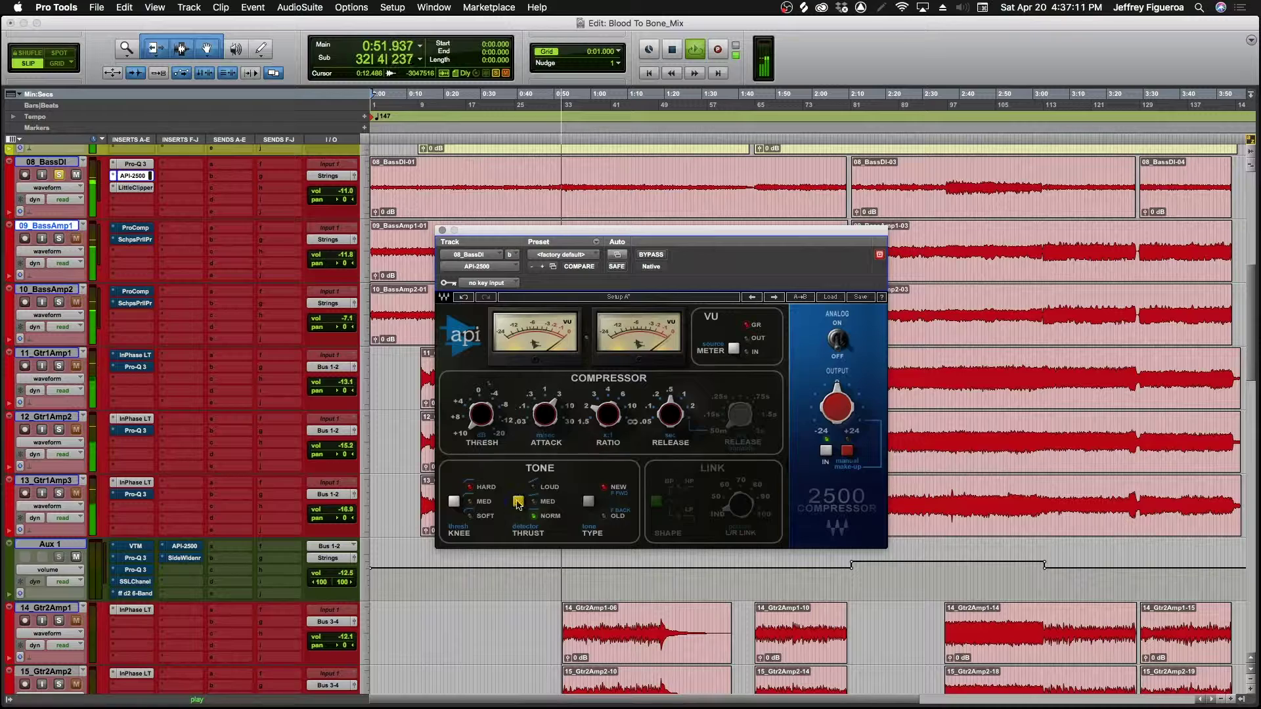
left_click(518, 502)
left_click(454, 502)
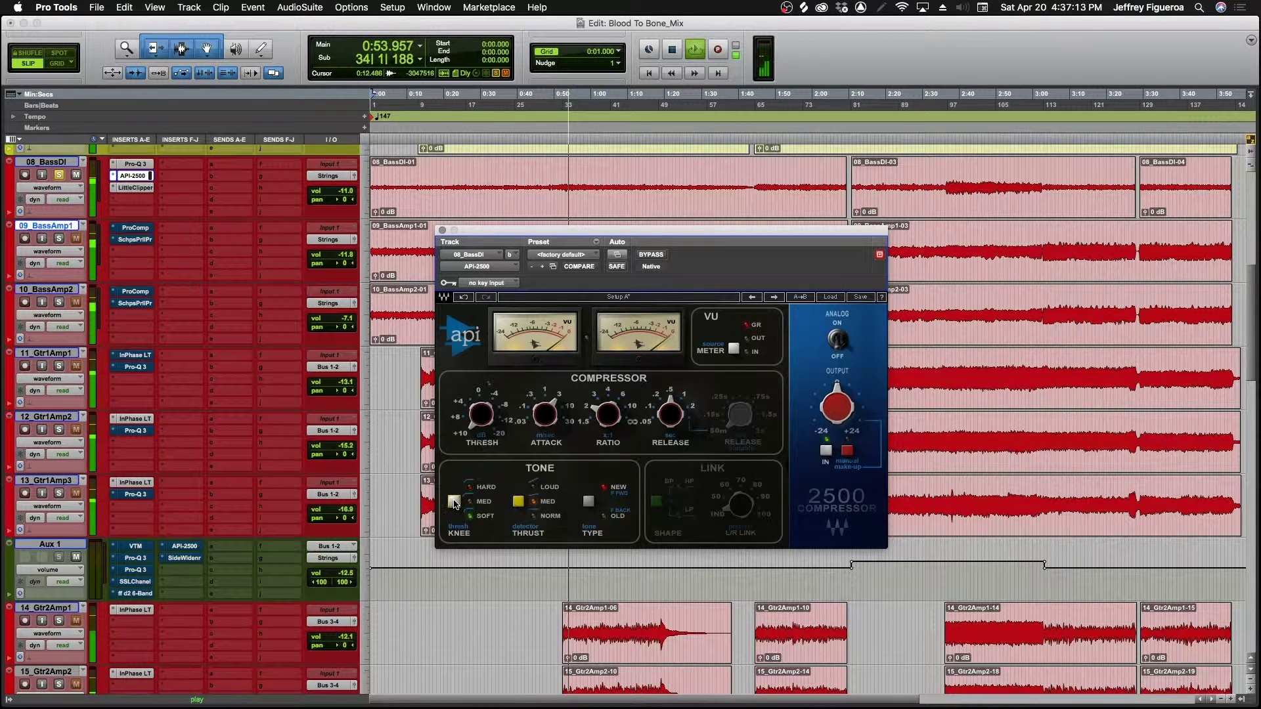
Raise the Little Clipper's ceiling to -13.28 dB and bypass the plug-in
left_click(150, 188)
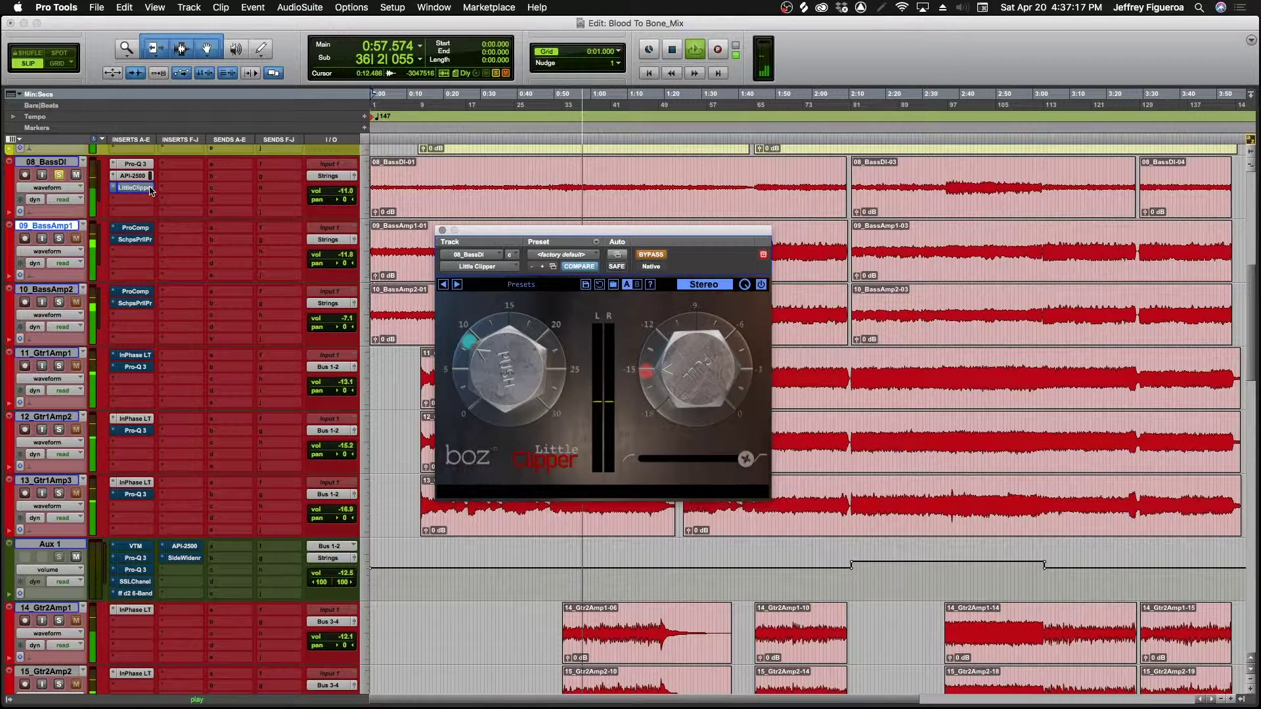
left_click(150, 190, "super")
left_click_drag(699, 378, 670, 338)
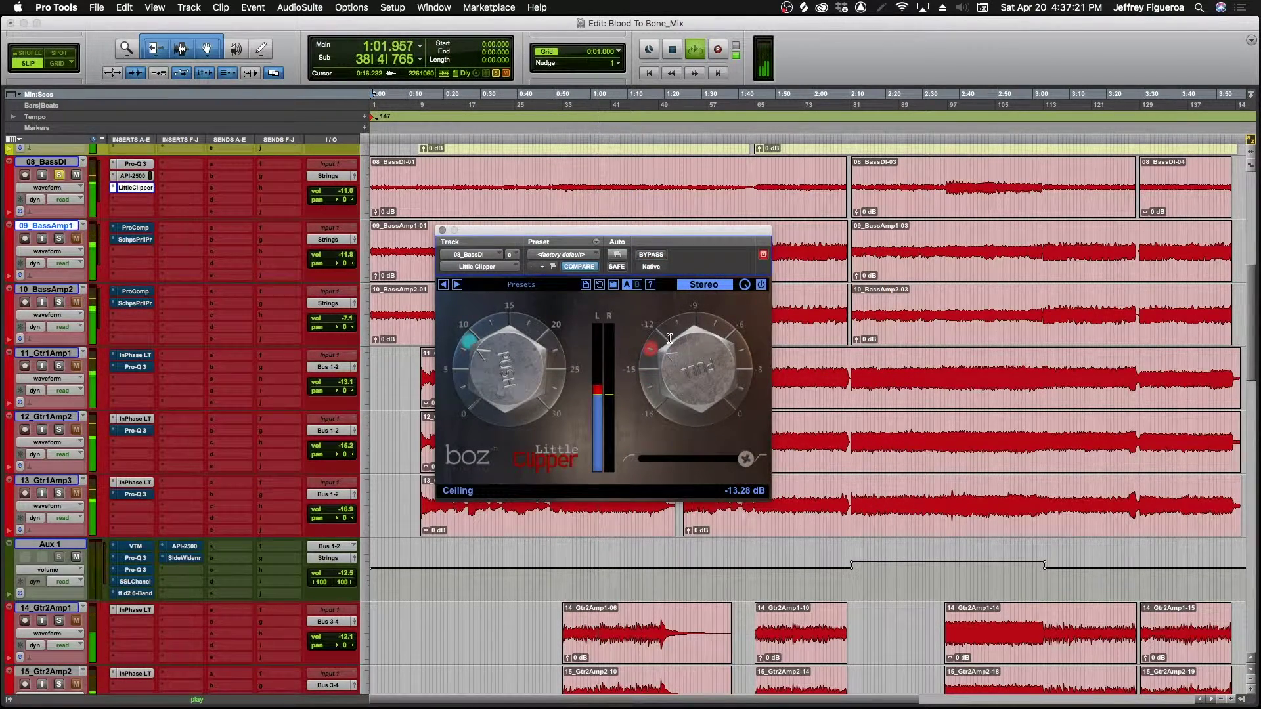
left_click(148, 189, "super")
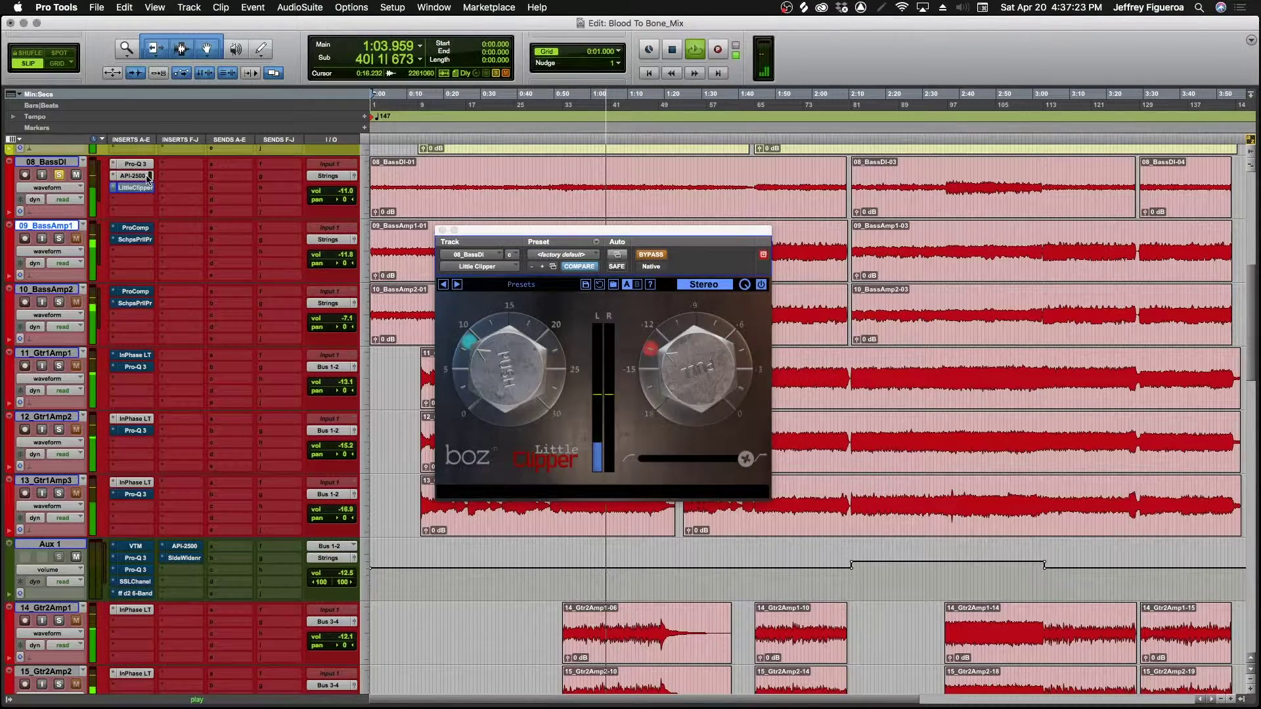
Set the API-2500 to the Old type with its threshold around -4, and re-enable the Little Clipper
left_click(149, 177)
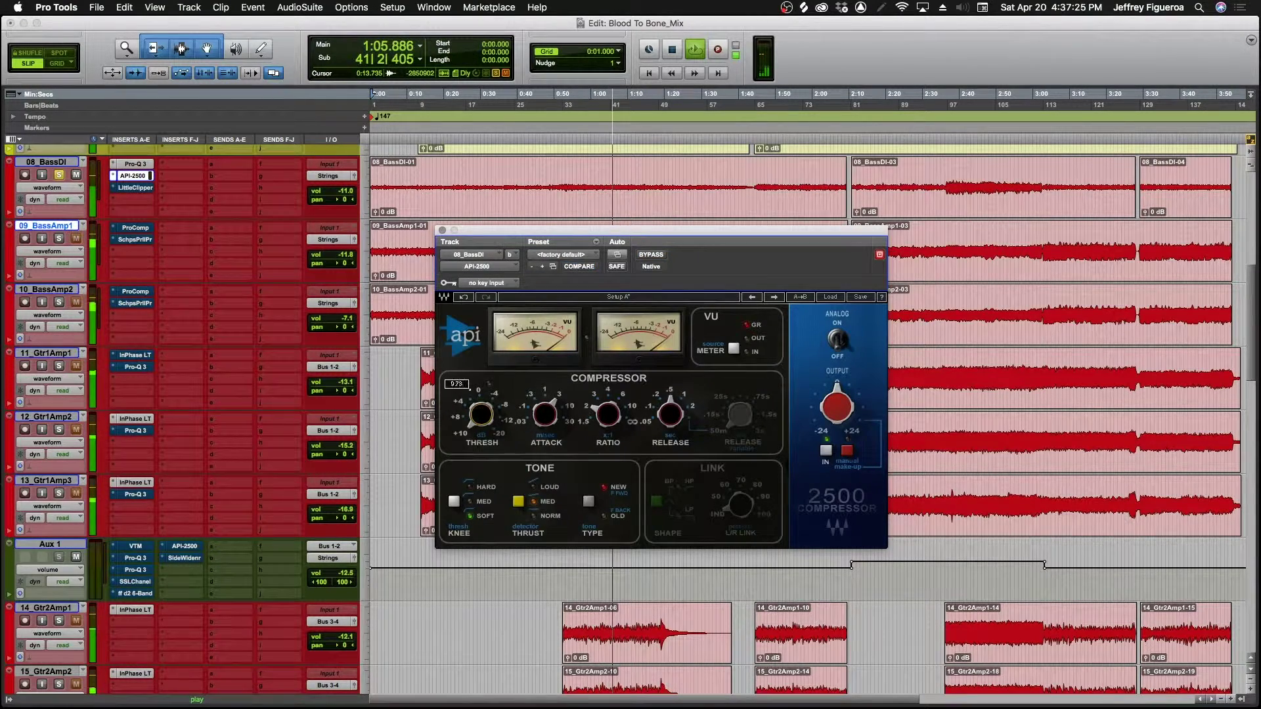
left_click_drag(471, 387, 470, 393)
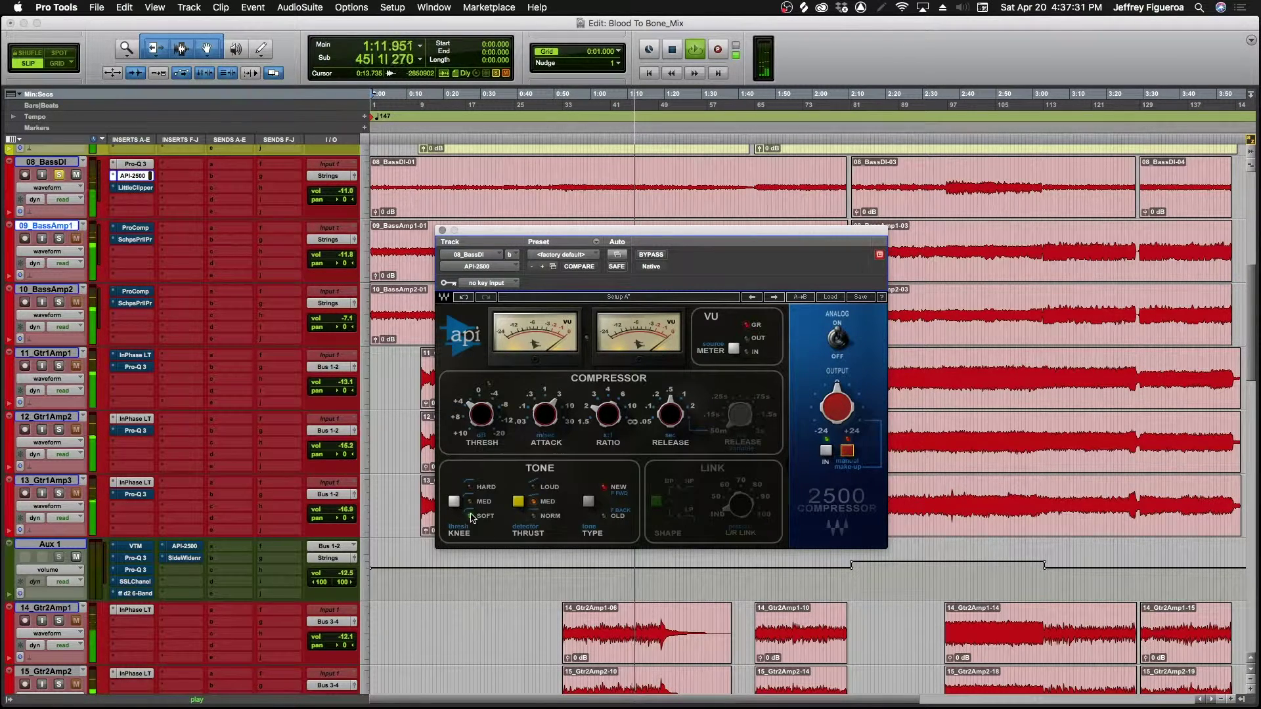
left_click(589, 502)
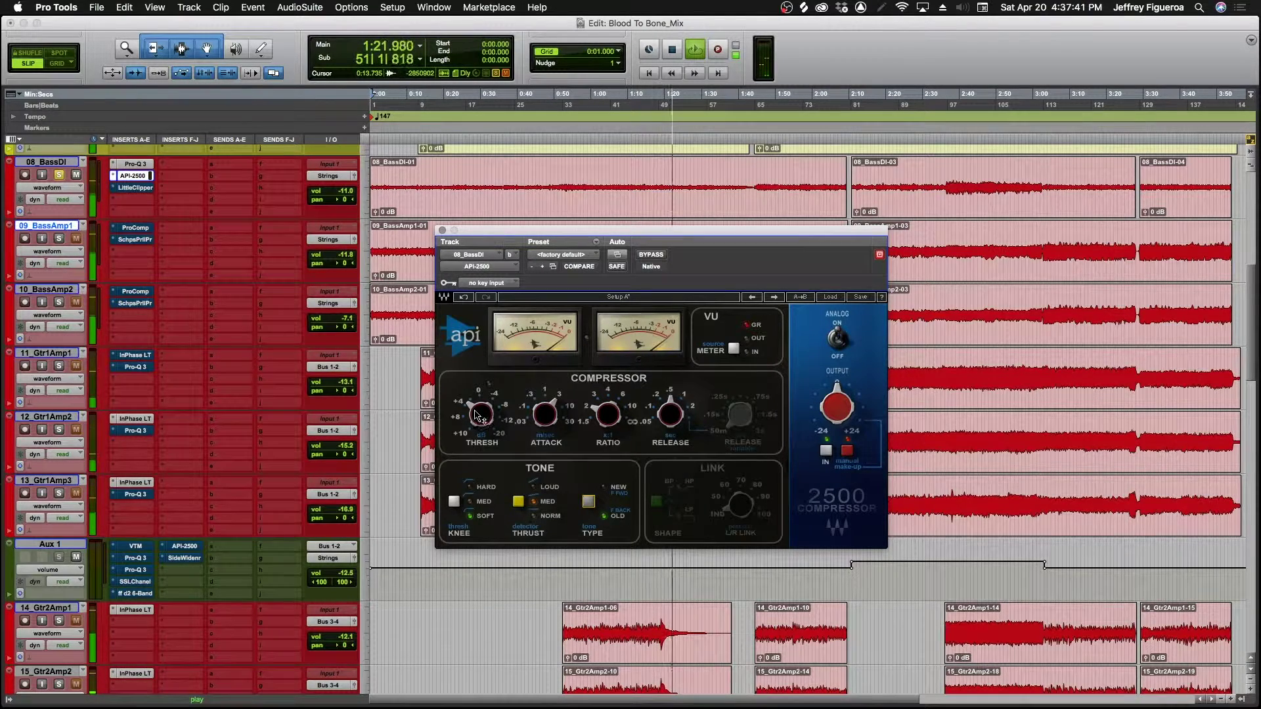
left_click_drag(484, 418, 485, 395)
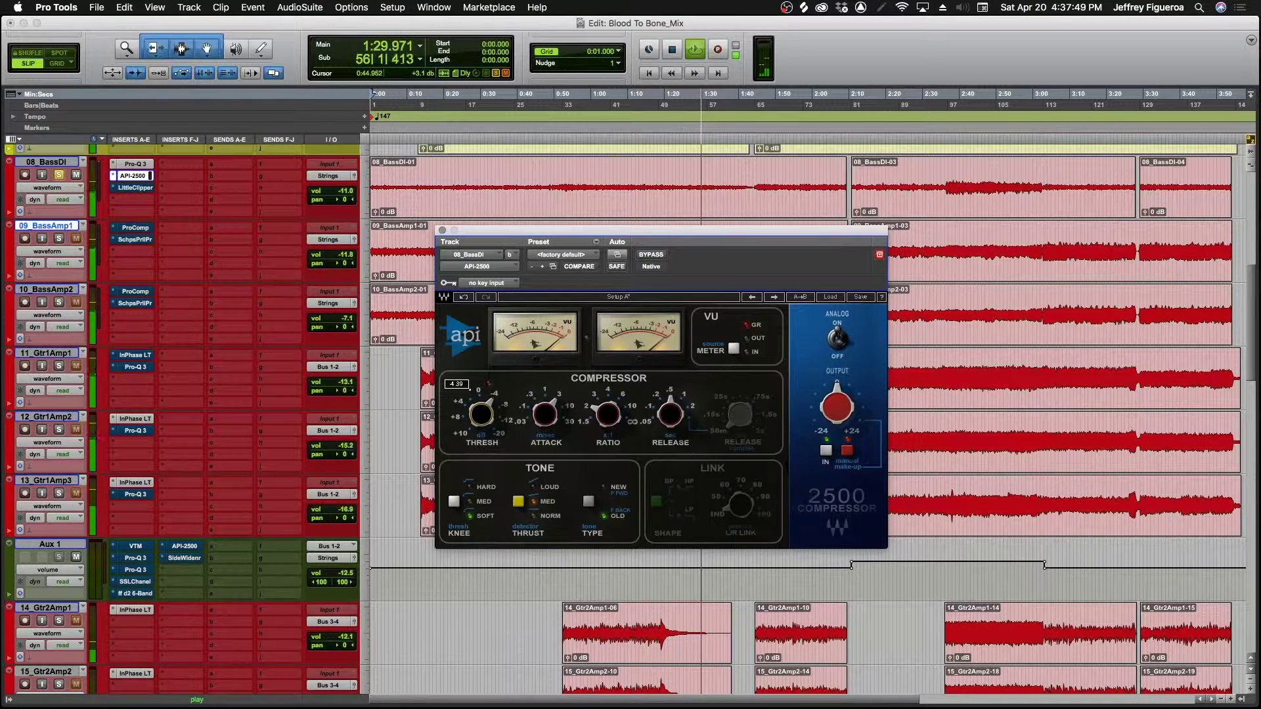
left_click_drag(485, 395, 485, 396)
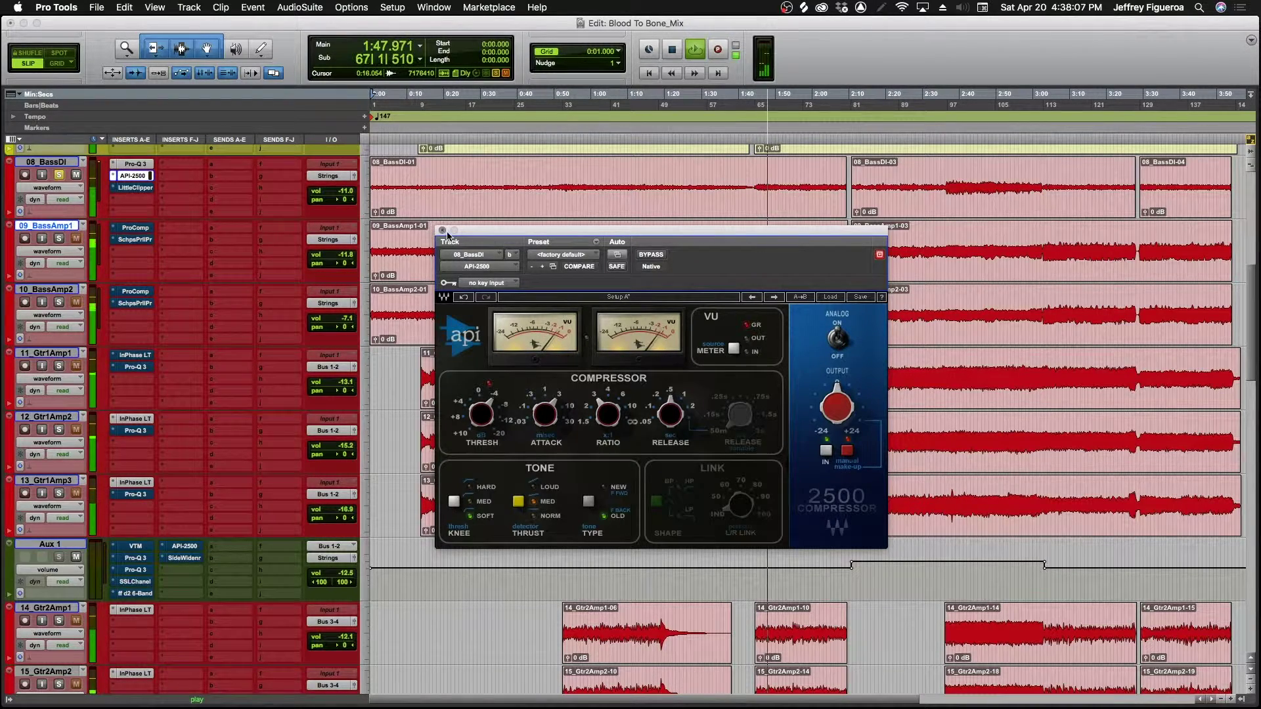
left_click(442, 230)
left_click(141, 188)
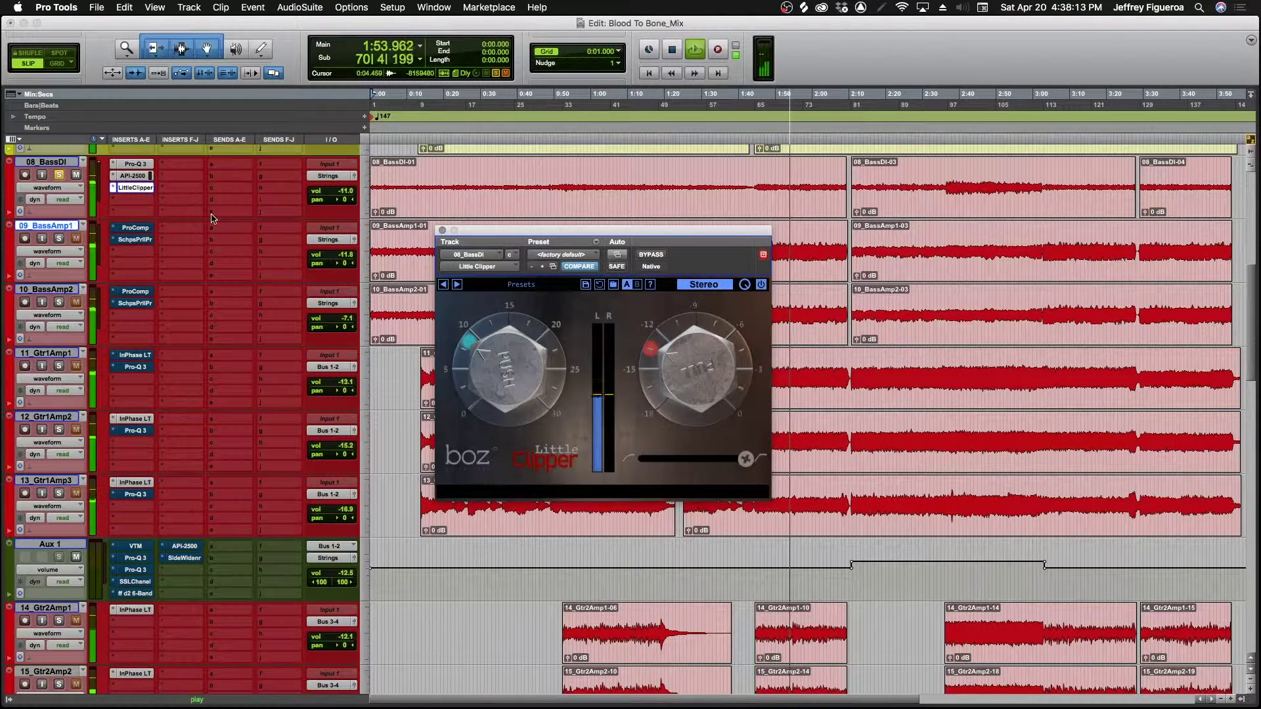
left_click(141, 204)
left_click(139, 202)
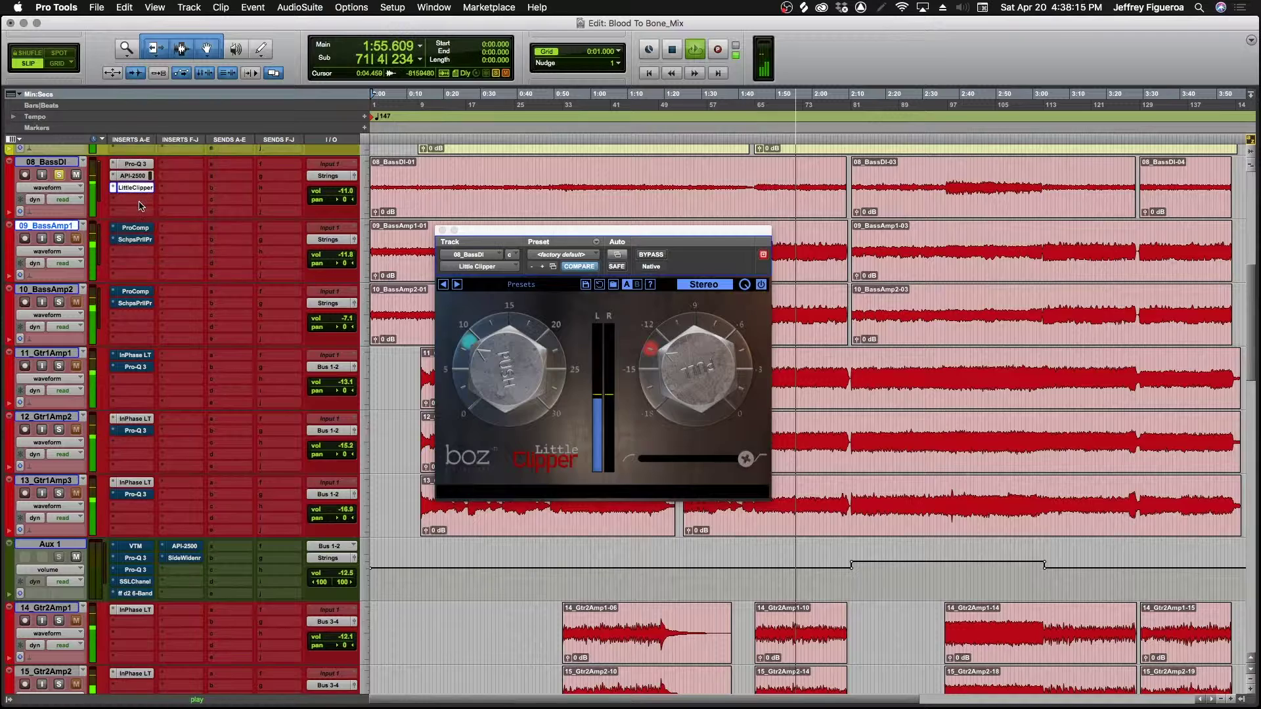
left_click(140, 207)
type("thu")
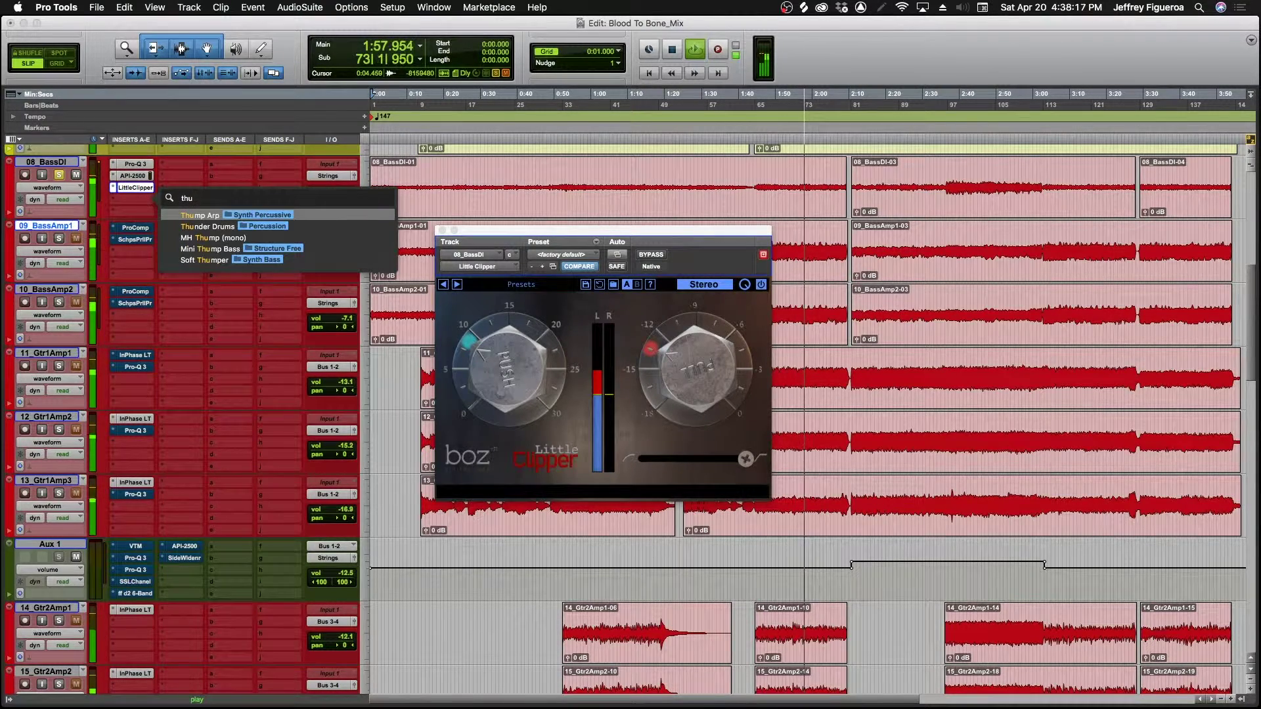
key("Escape")
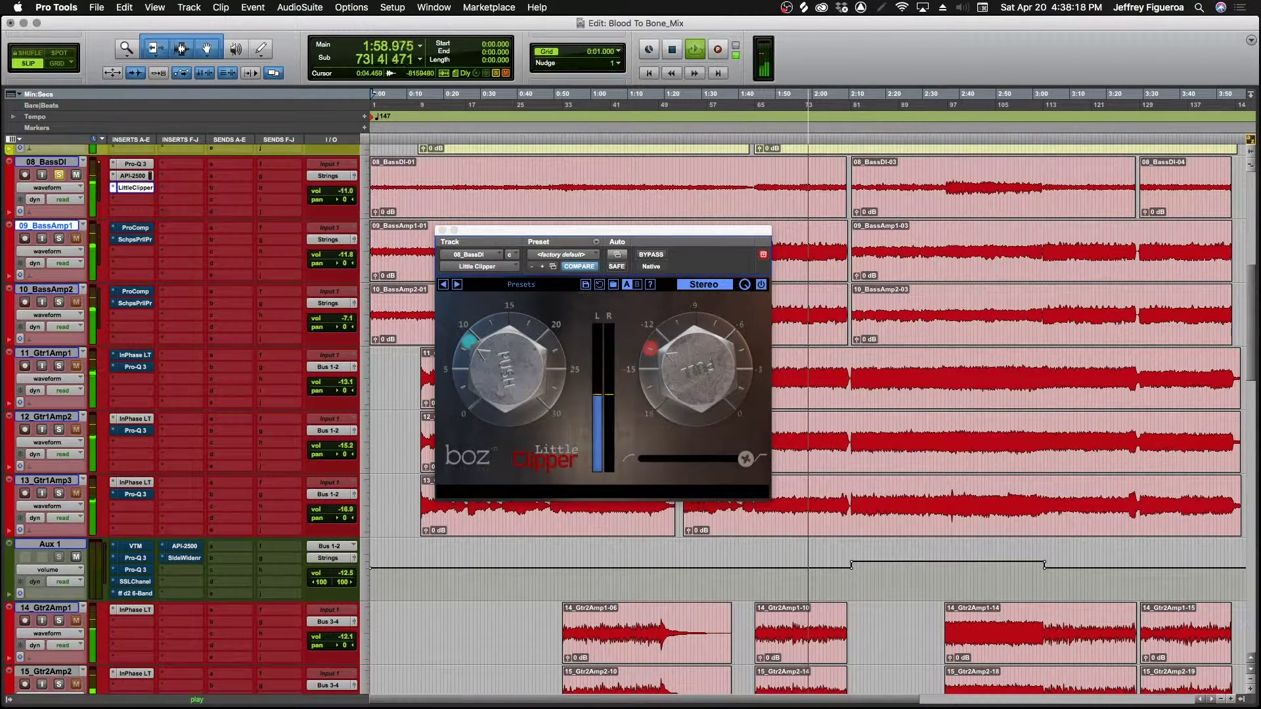
Insert Overloud's TH-U Slate (mono) after the Little Clipper on 08_BassDI and select its Bass preset bank
left_click(139, 208)
mouse_move(165, 200)
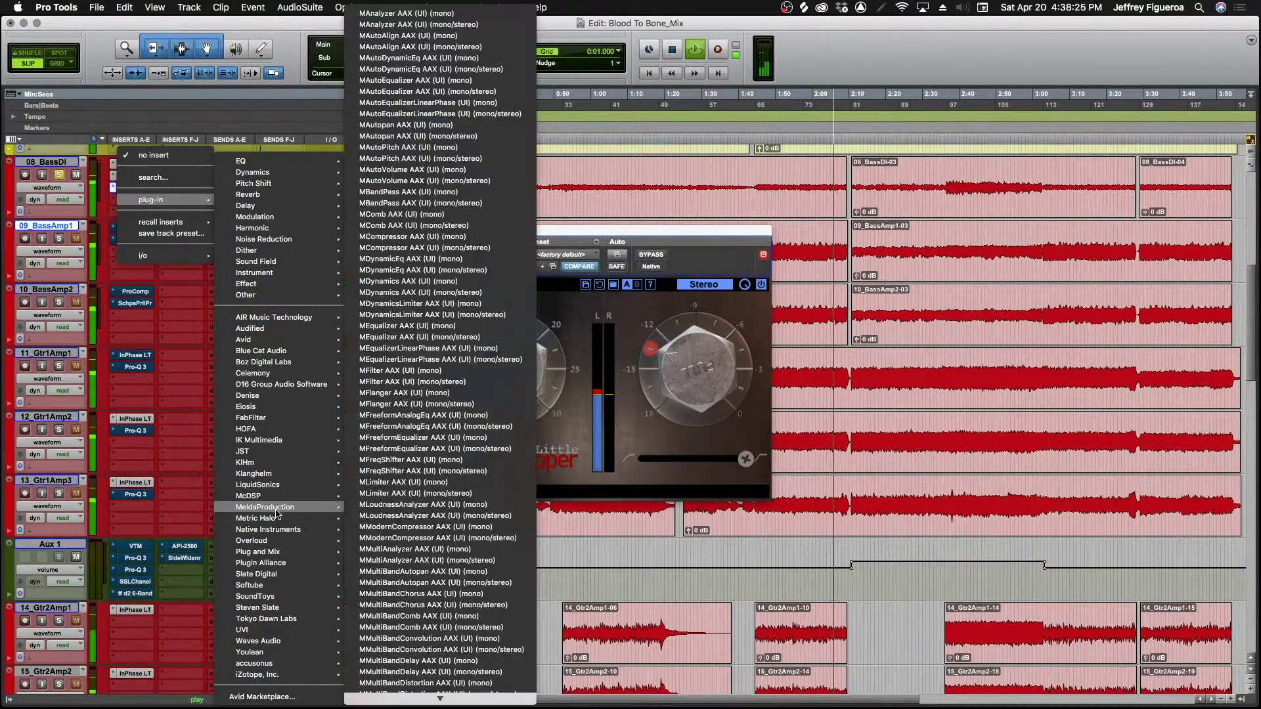
mouse_move(276, 540)
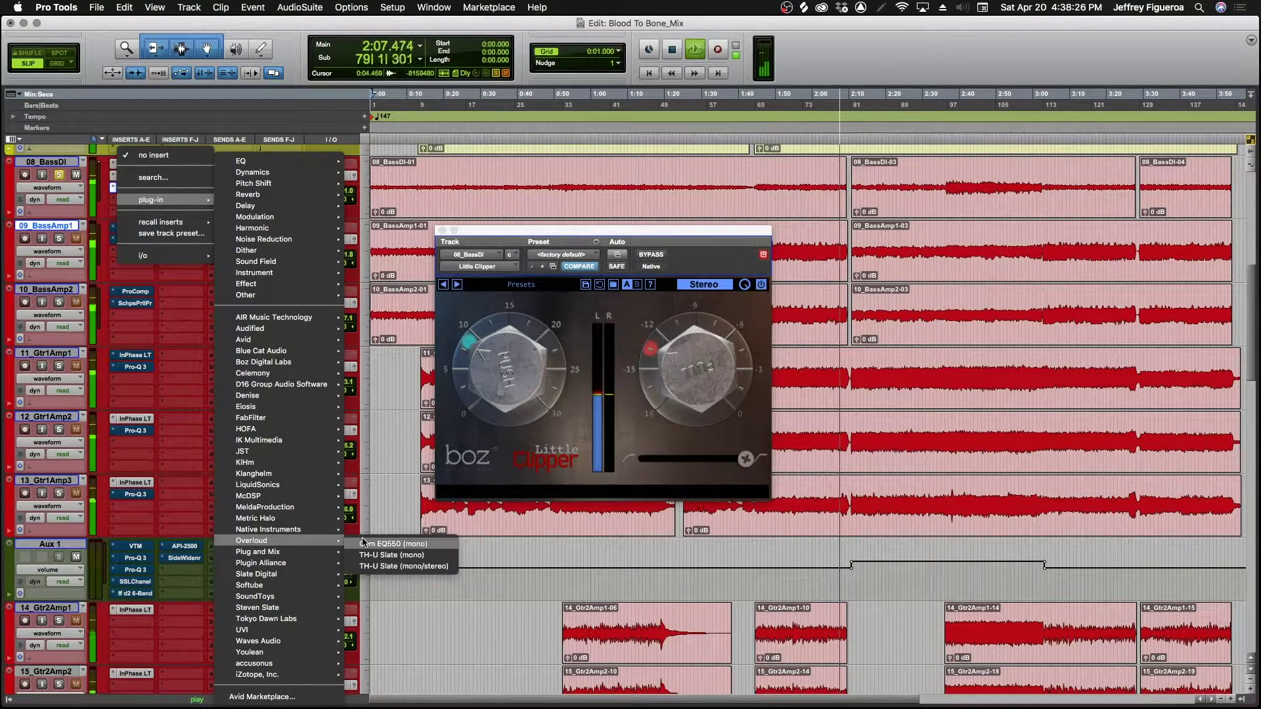
left_click(402, 558)
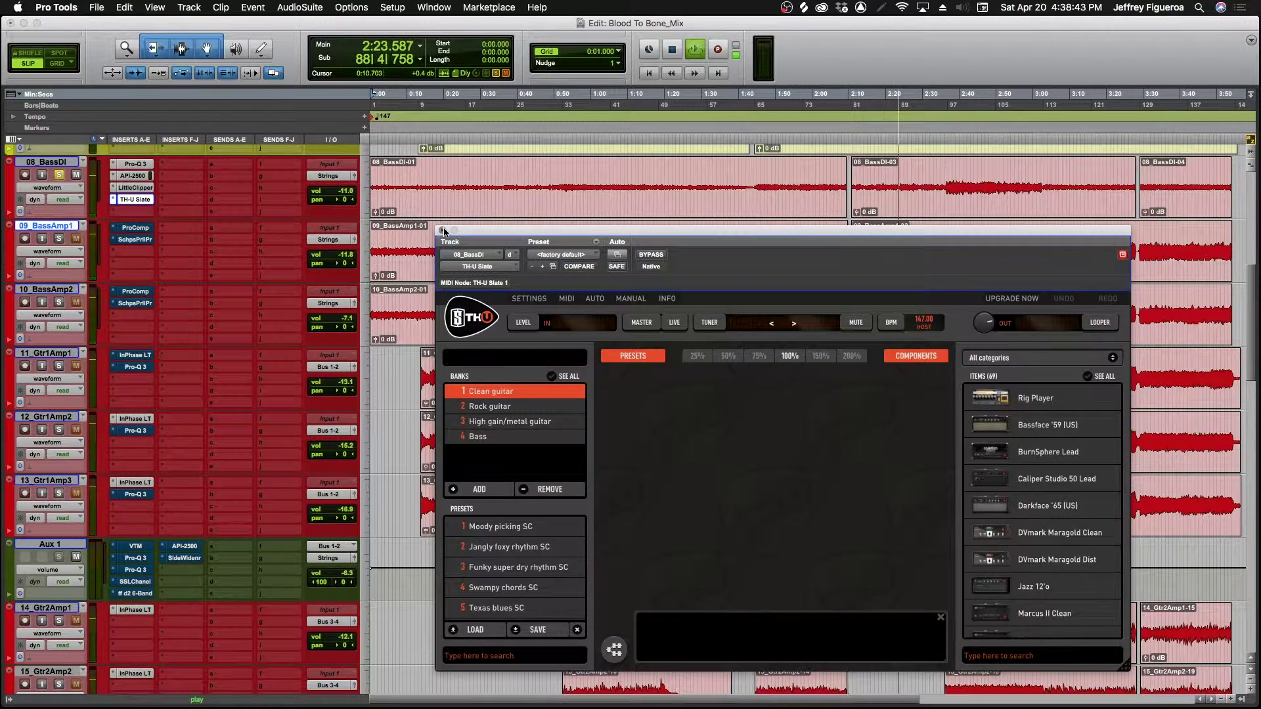
left_click_drag(485, 231, 408, 160)
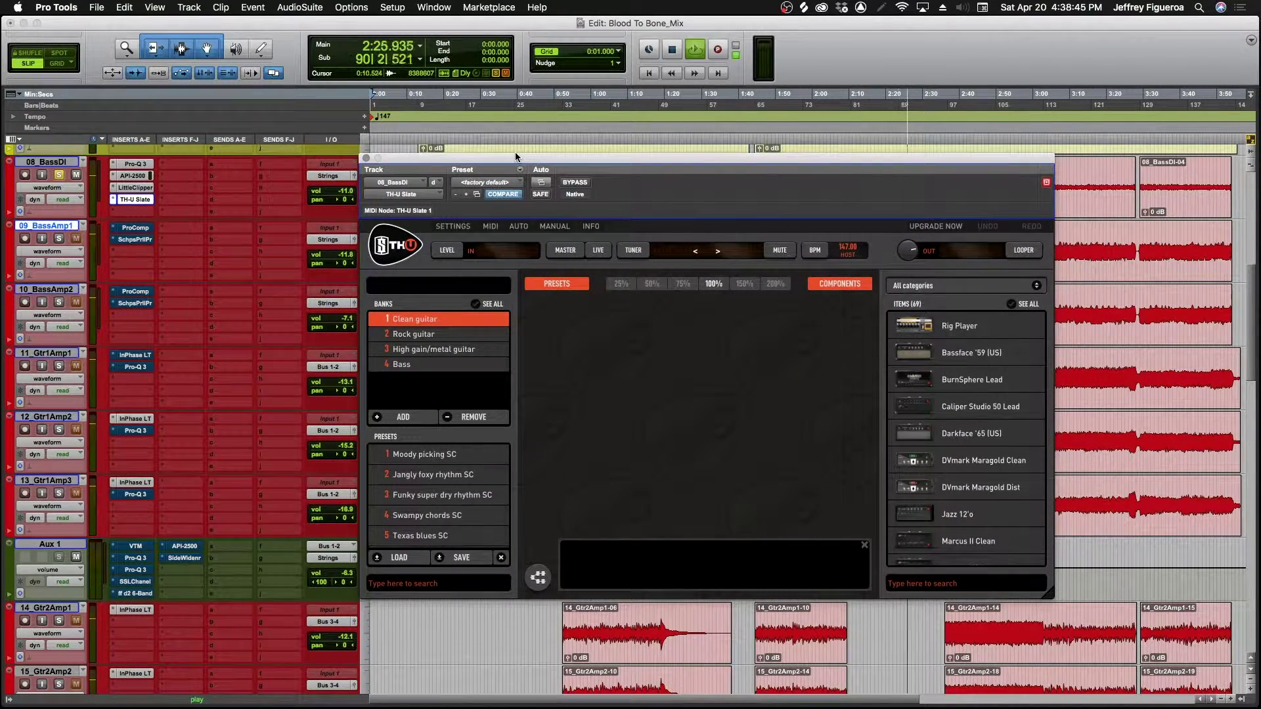
left_click_drag(514, 161, 512, 269)
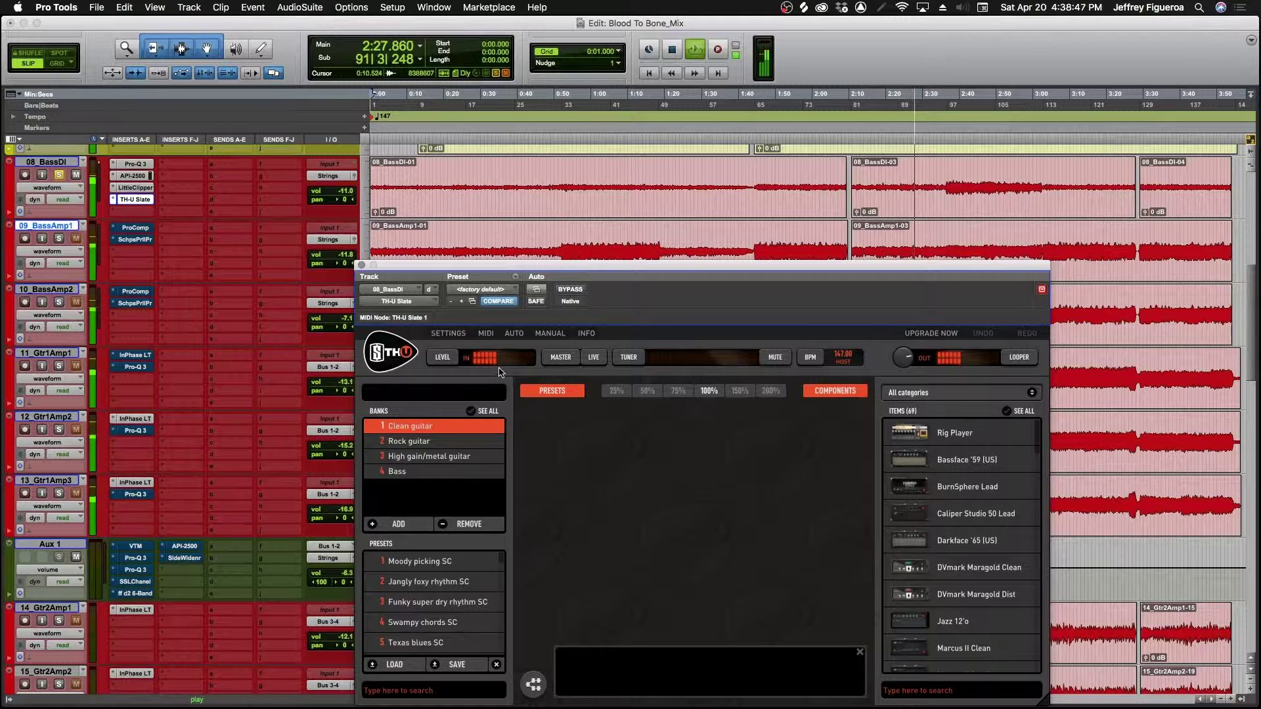
left_click(418, 472)
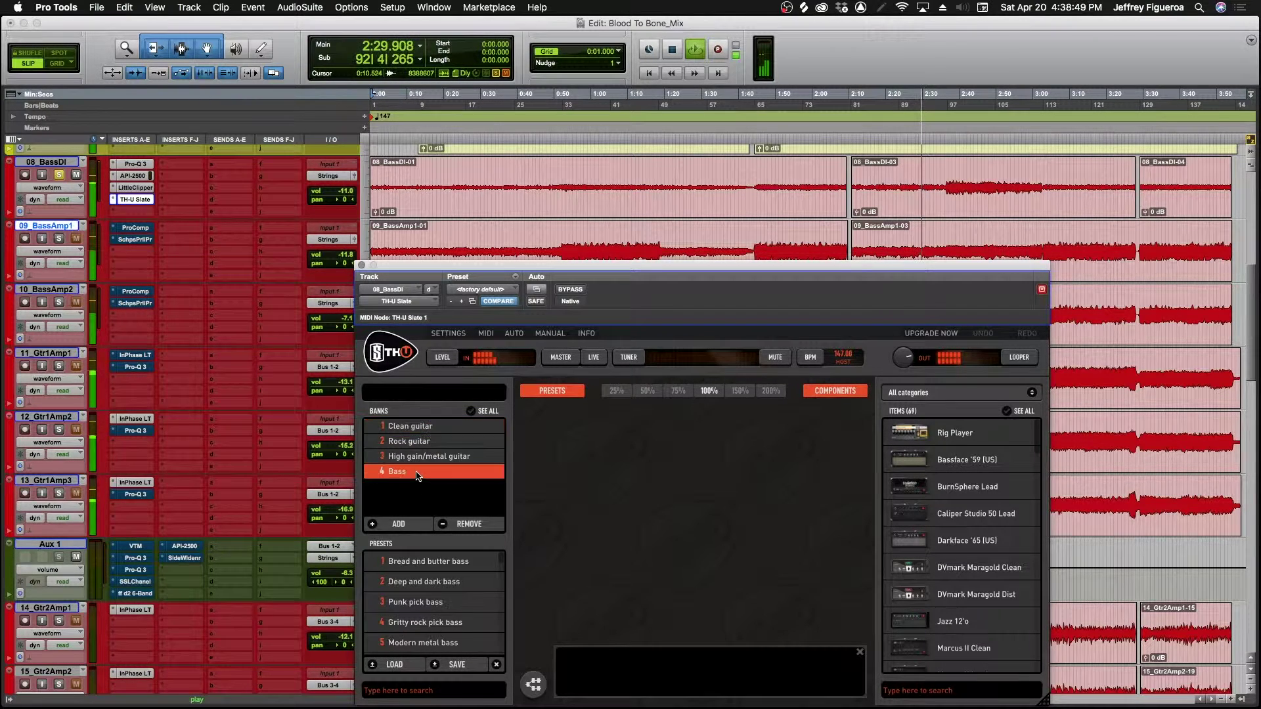
Load the Deep and dark bass preset in TH-U Slate, then reposition and enlarge the plug-in window
scroll(456, 581, "down", 1)
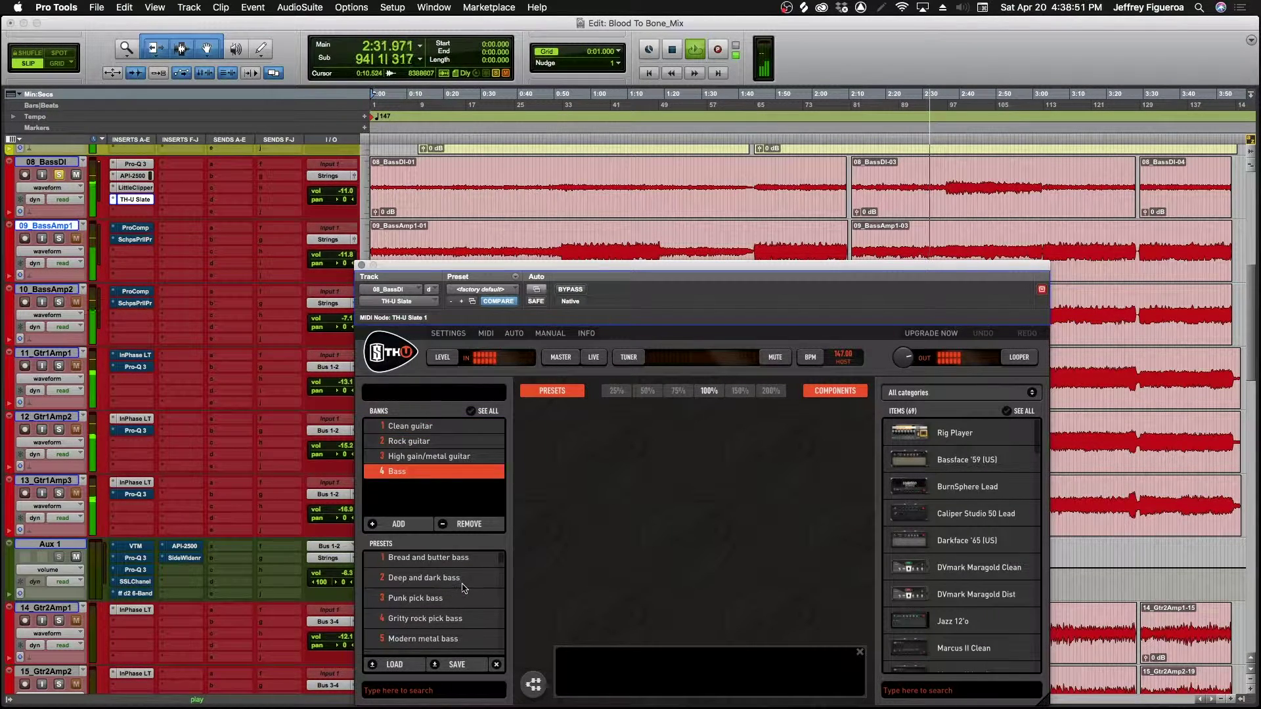
left_click(465, 578)
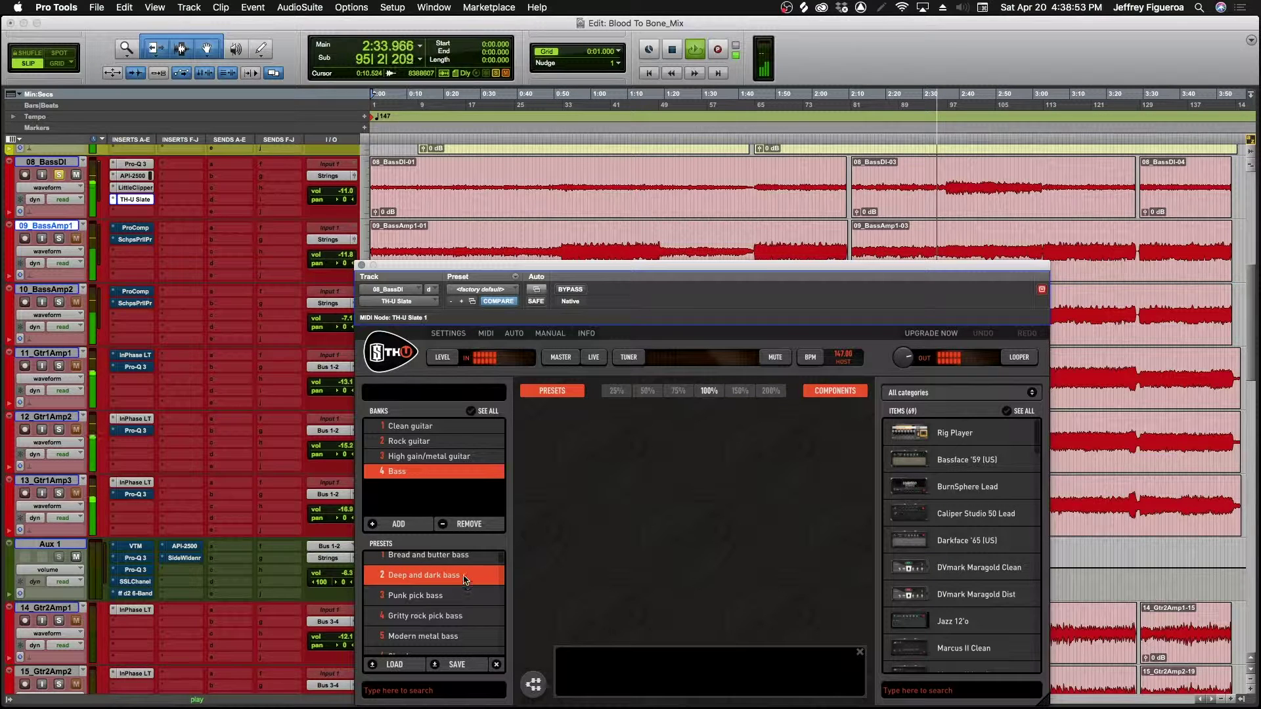
left_click(465, 577)
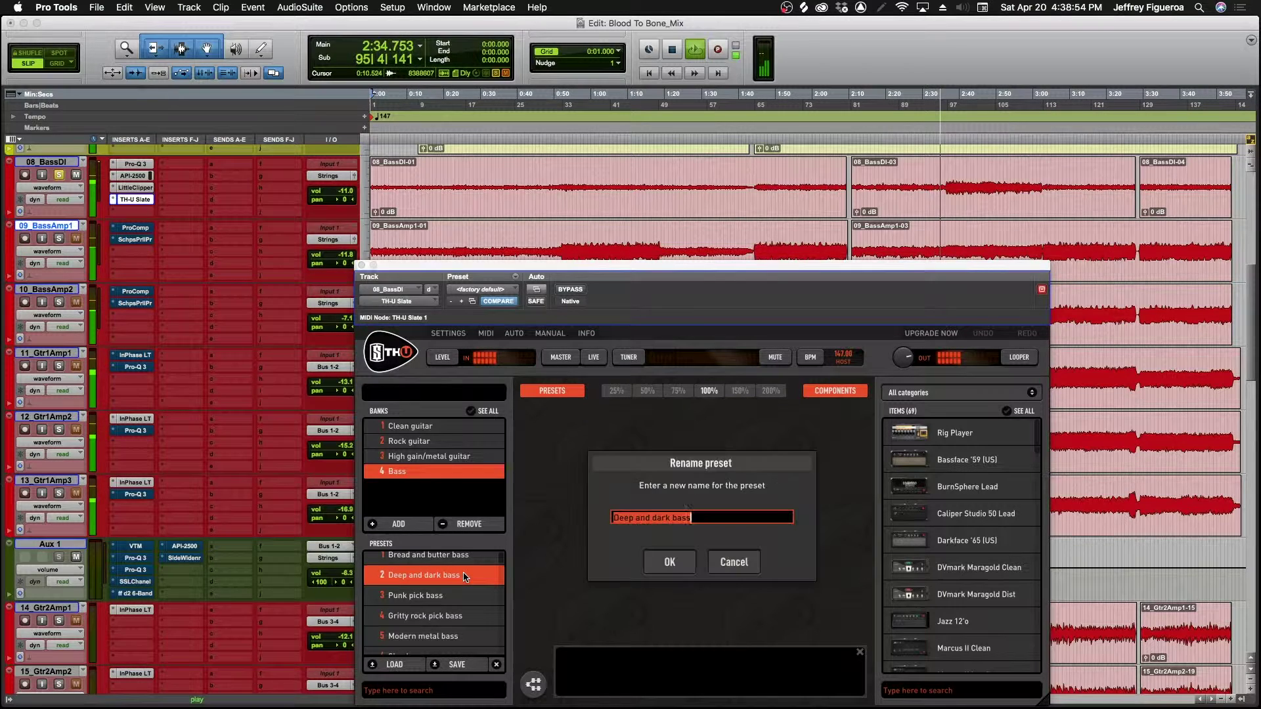
left_click(726, 564)
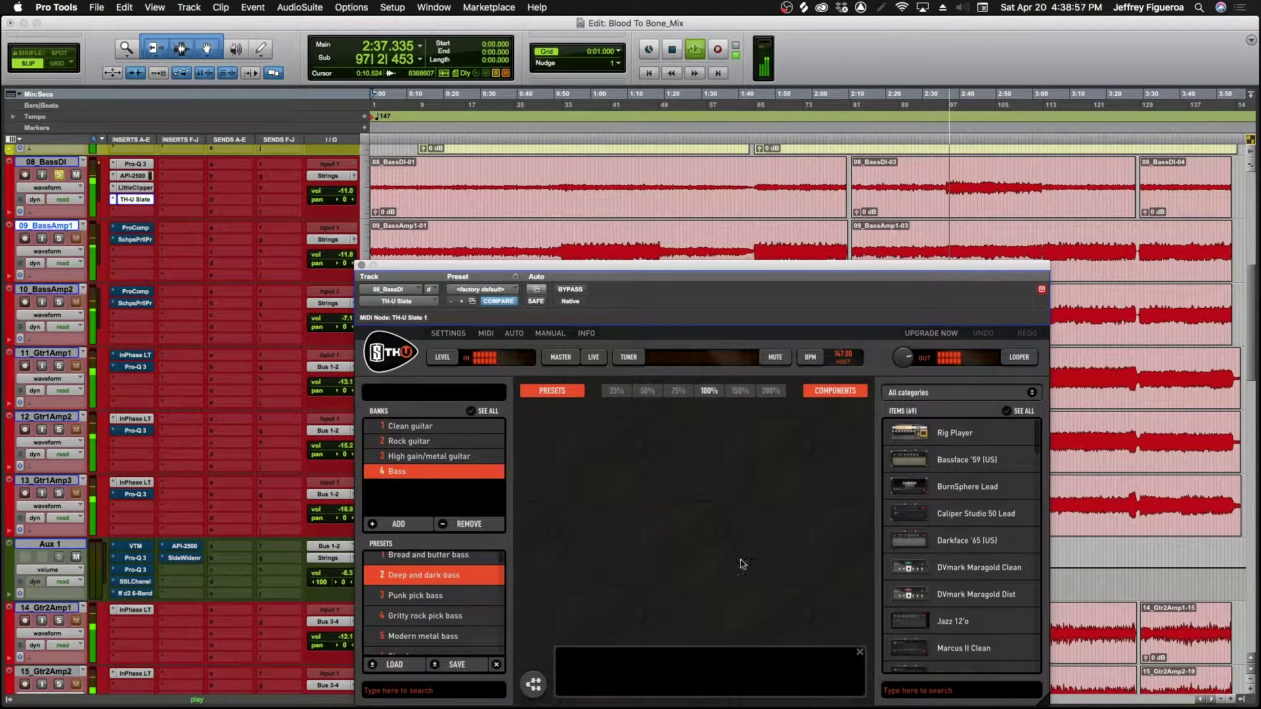
left_click_drag(649, 267, 607, 147)
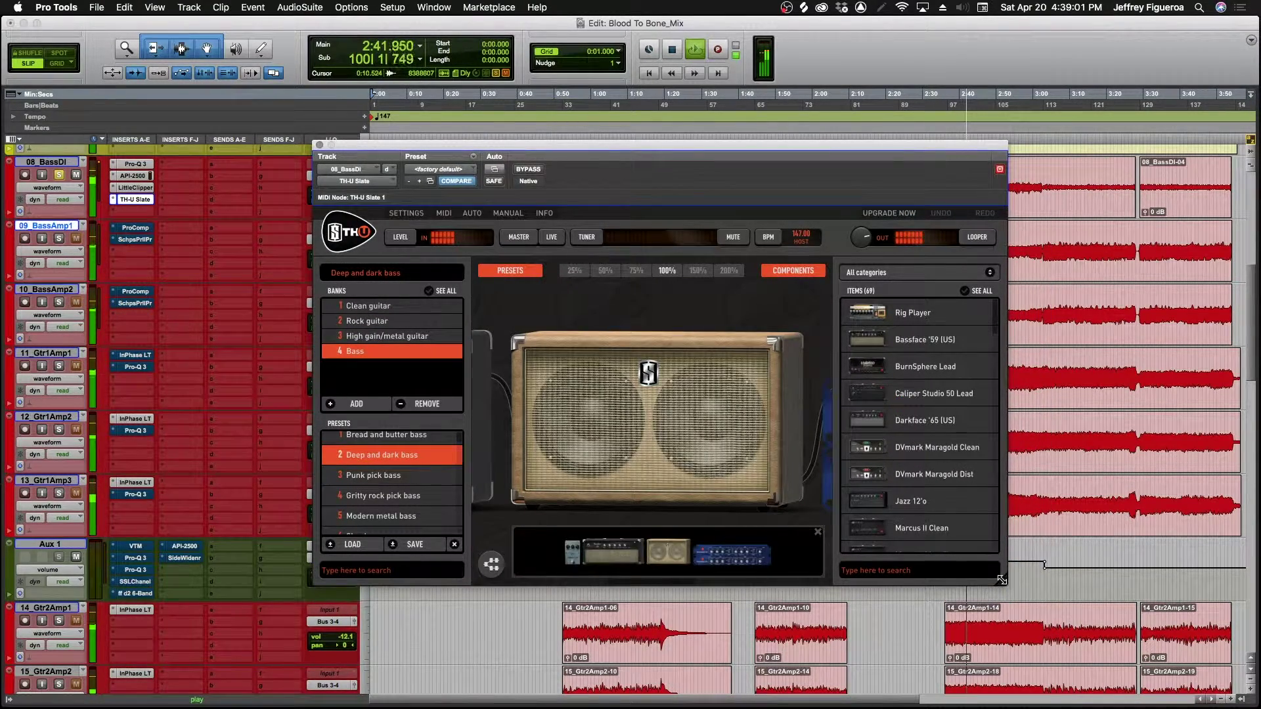
left_click_drag(1002, 581, 1122, 647)
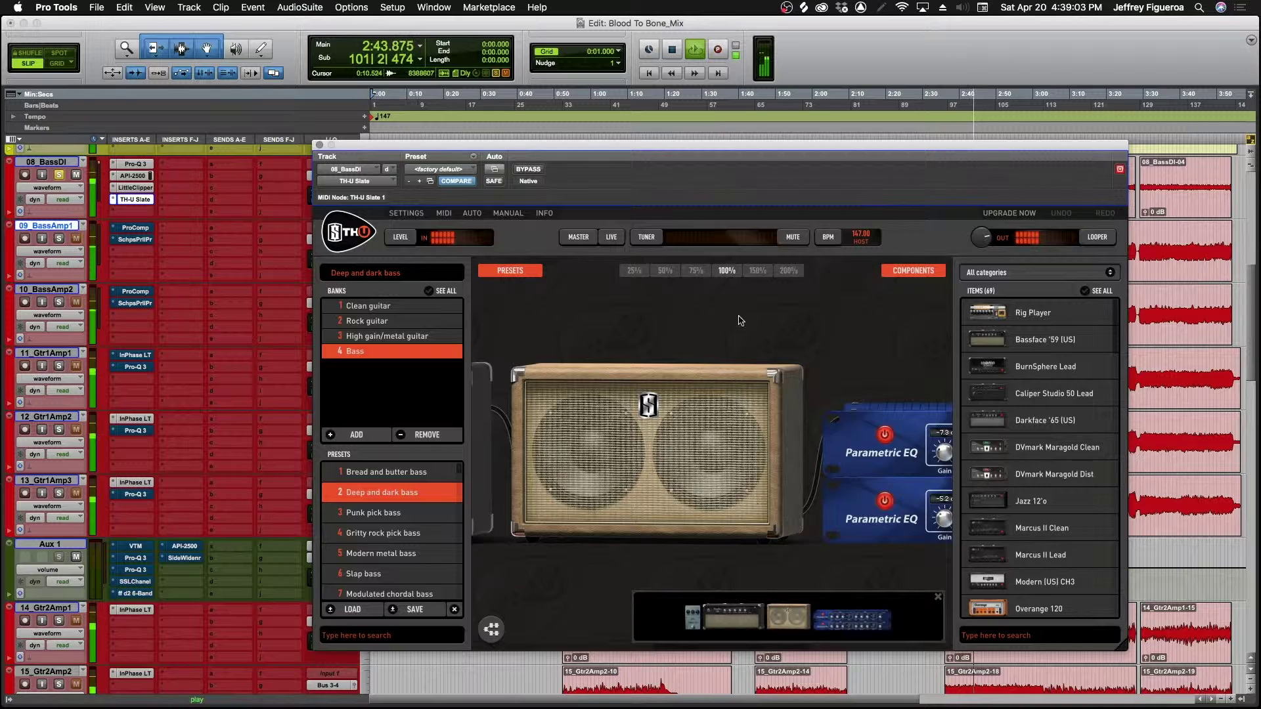
Toggle the compressor pedal ahead of the Bassface '59 amp and inspect the amp's controls at 100% zoom
left_click(695, 272)
left_click(660, 272)
left_click_drag(632, 349, 765, 350)
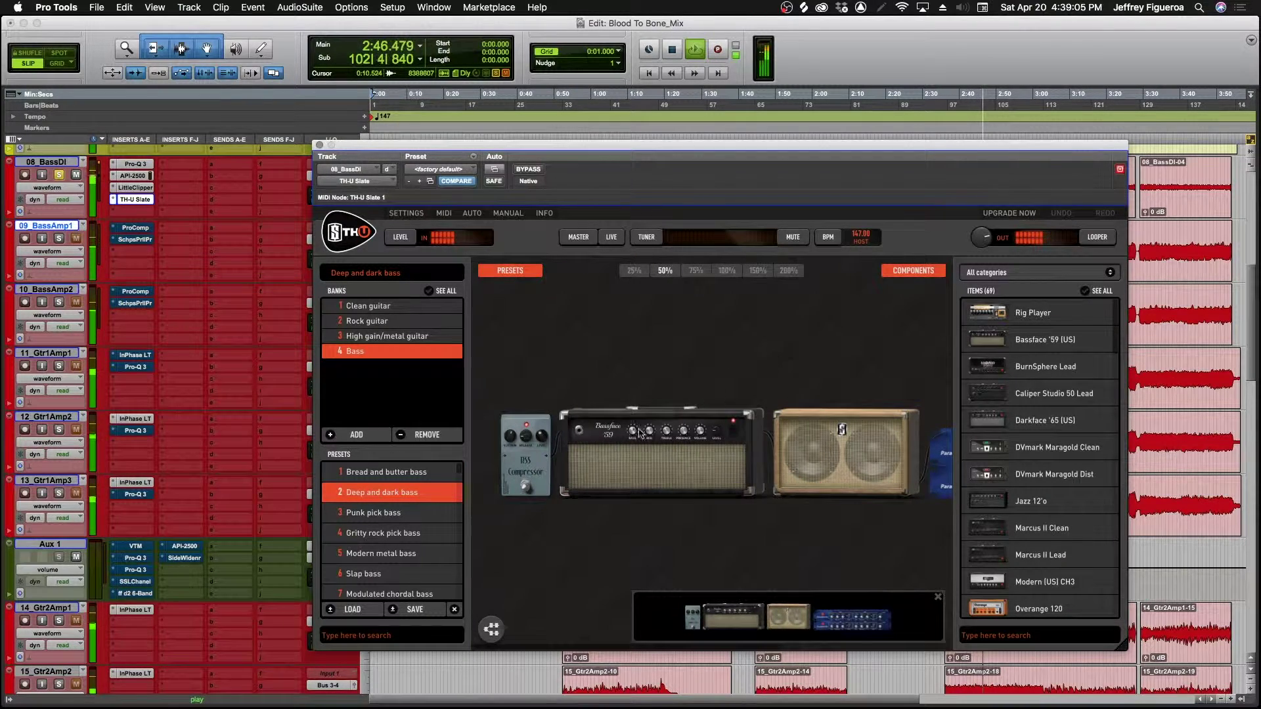
left_click(526, 489)
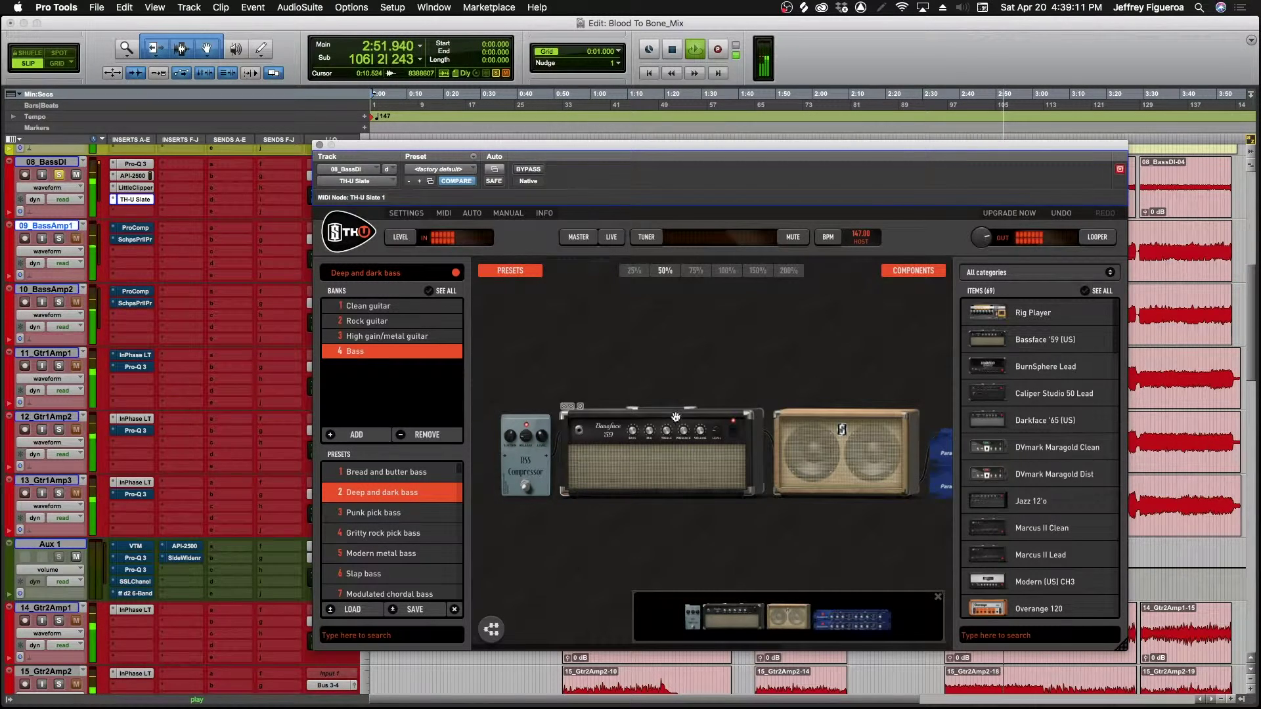
left_click(726, 270)
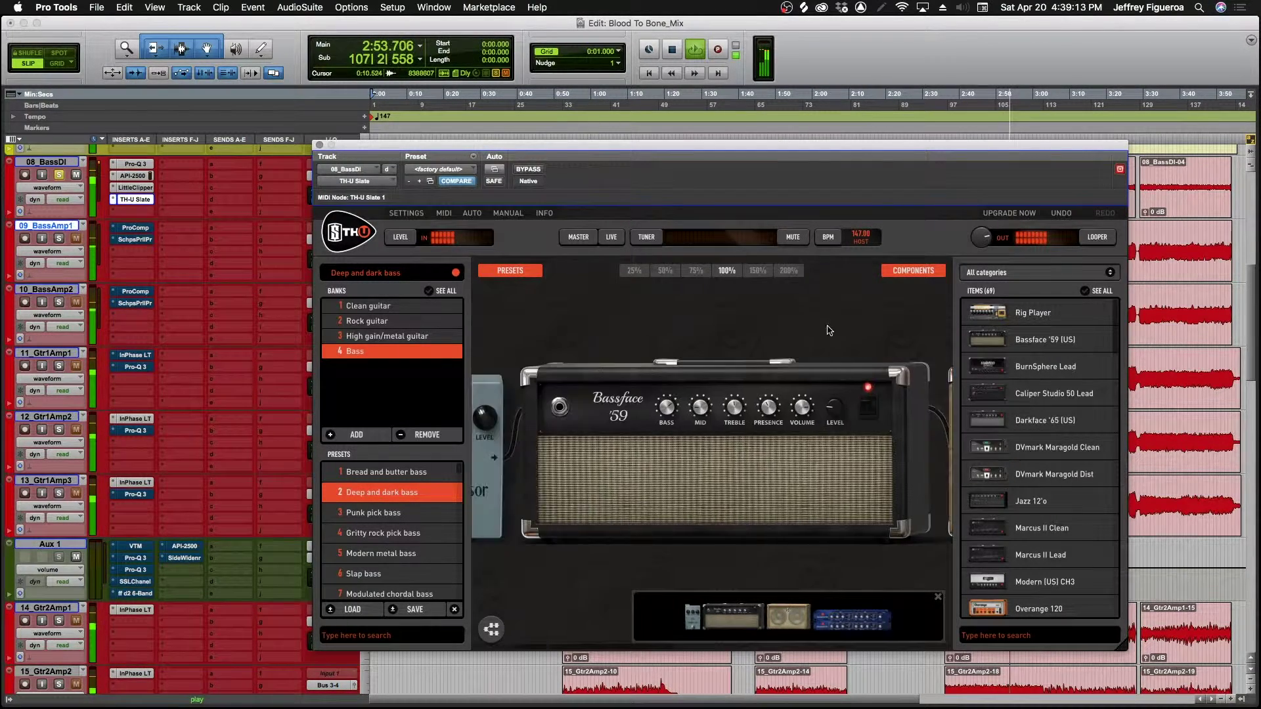
left_click_drag(679, 412, 708, 411)
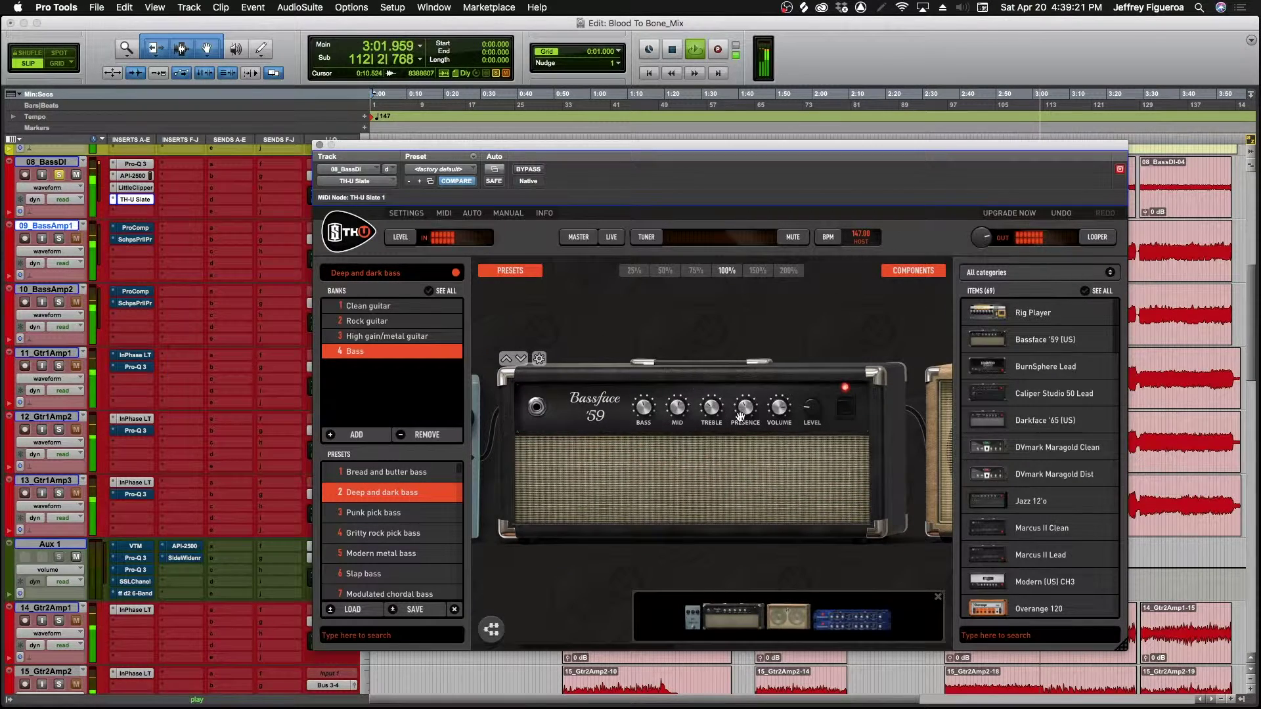
left_click_drag(809, 414, 746, 408)
mouse_move(747, 408)
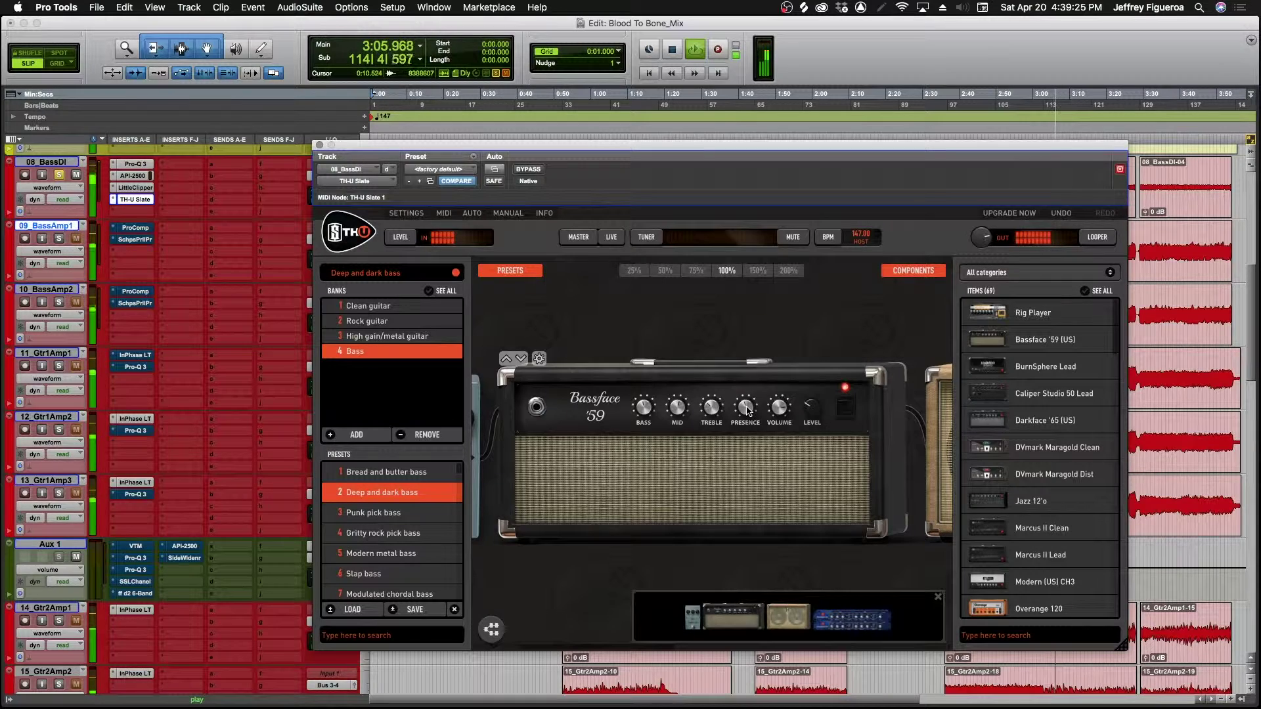
Filter the component list to the Cabinet category and examine the available cabinet models and what they are based on
left_click_drag(891, 329, 662, 314)
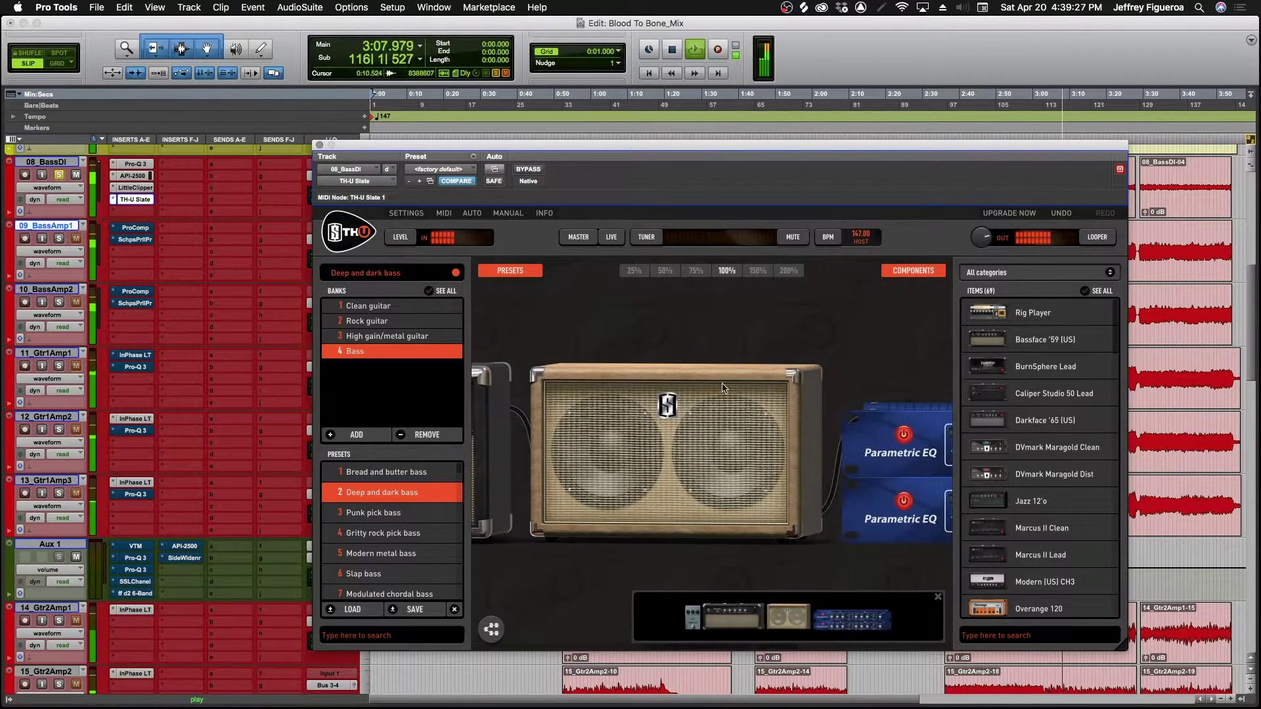
left_click(1015, 273)
left_click(998, 320)
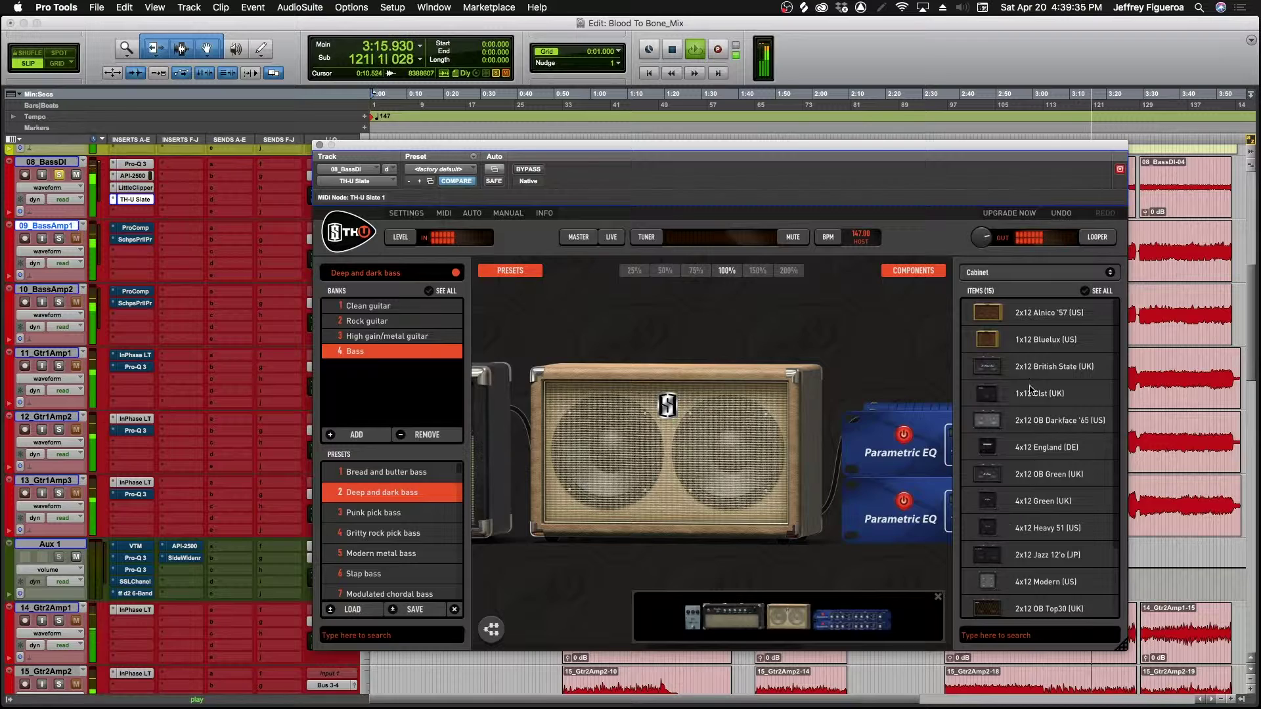
scroll(1030, 390, "down", 1)
scroll(1029, 397, "down", 1)
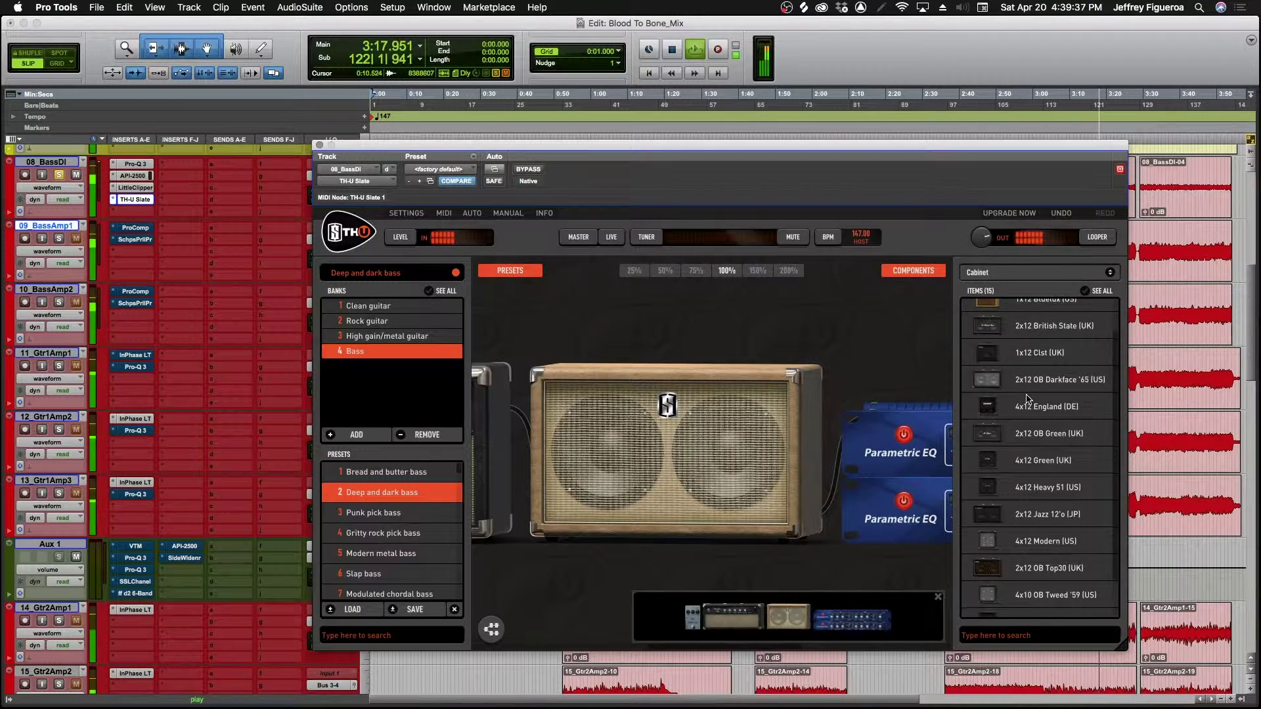
scroll(1027, 404, "down", 1)
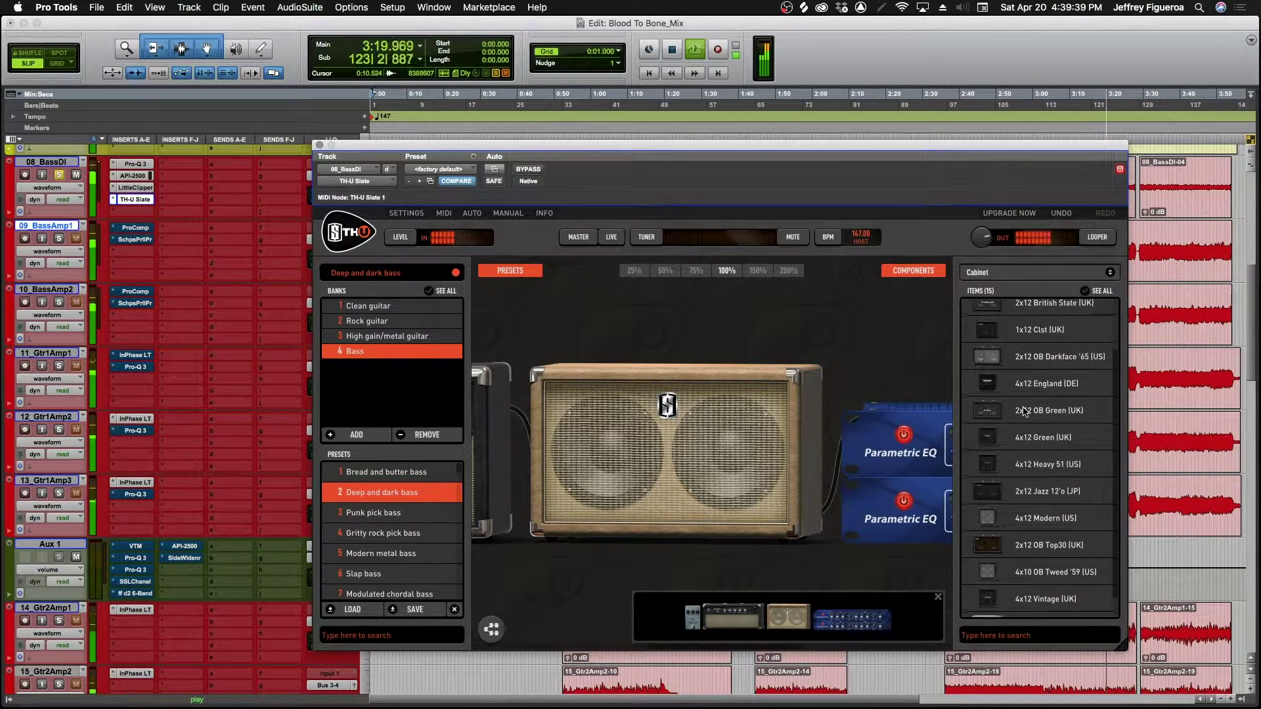
scroll(1025, 411, "down", 1)
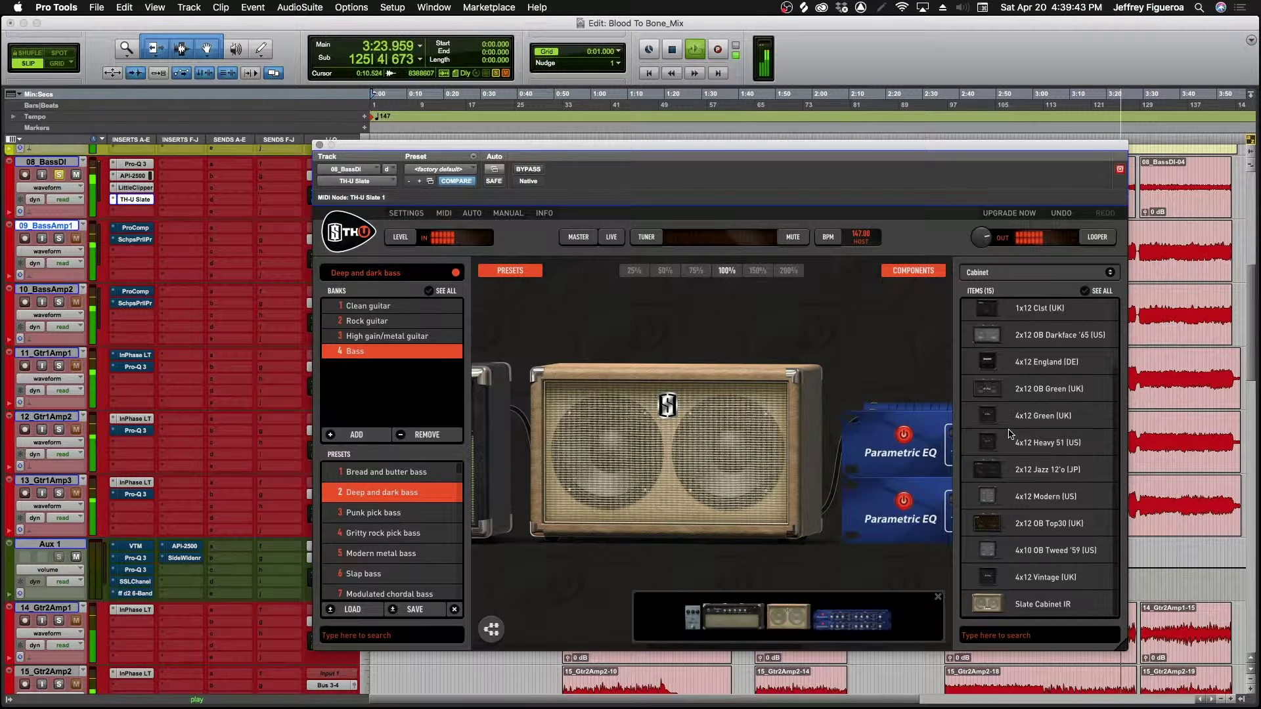
mouse_move(1012, 450)
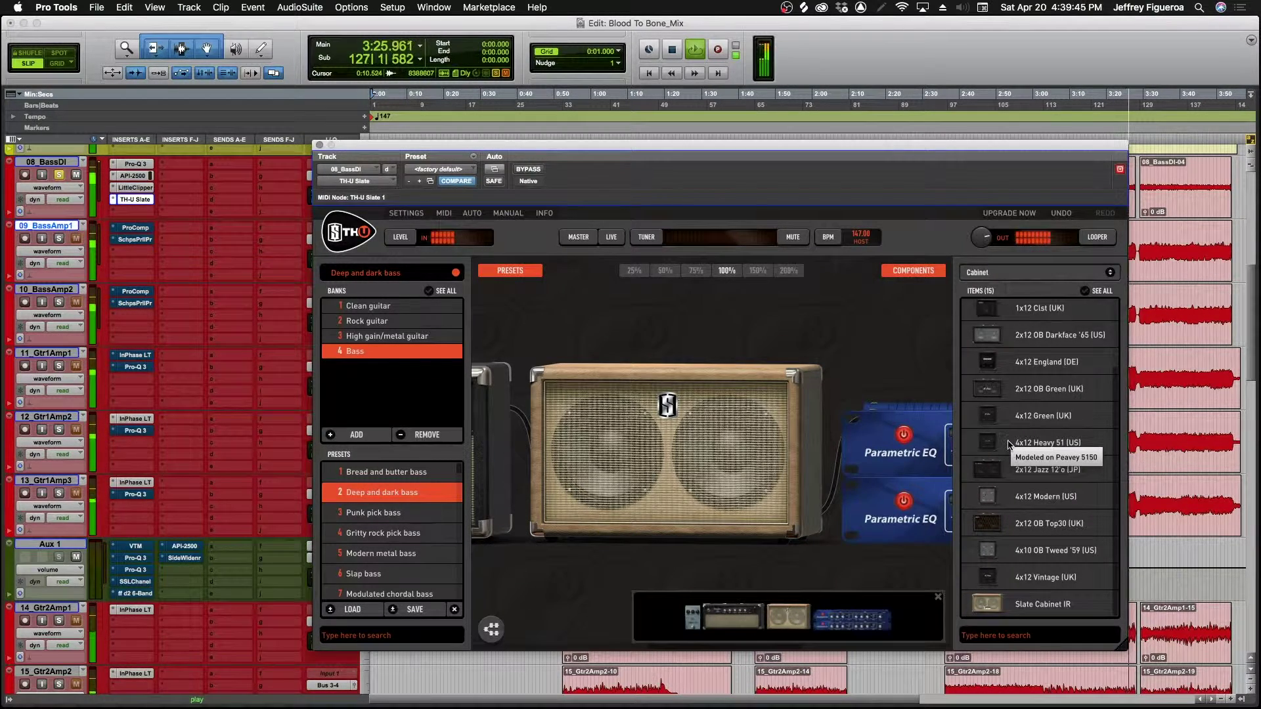
mouse_move(1012, 526)
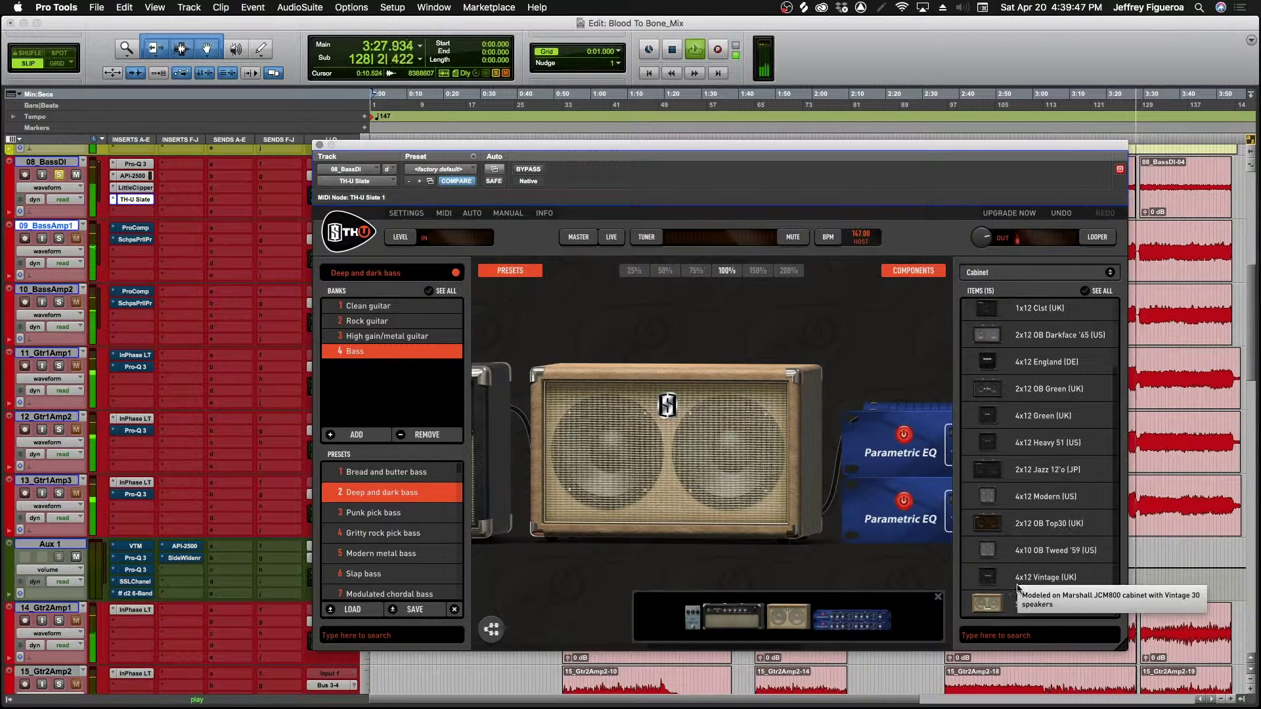
scroll(1021, 365, "up", 1)
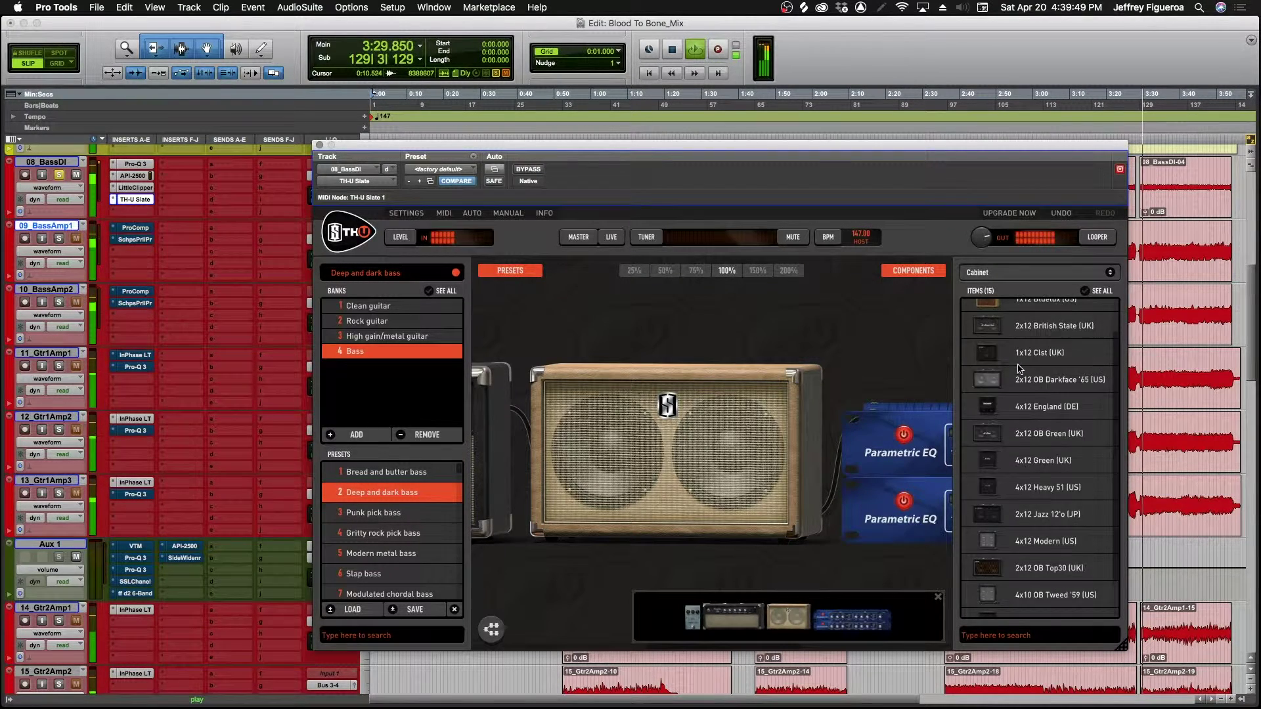
scroll(1018, 369, "up", 3)
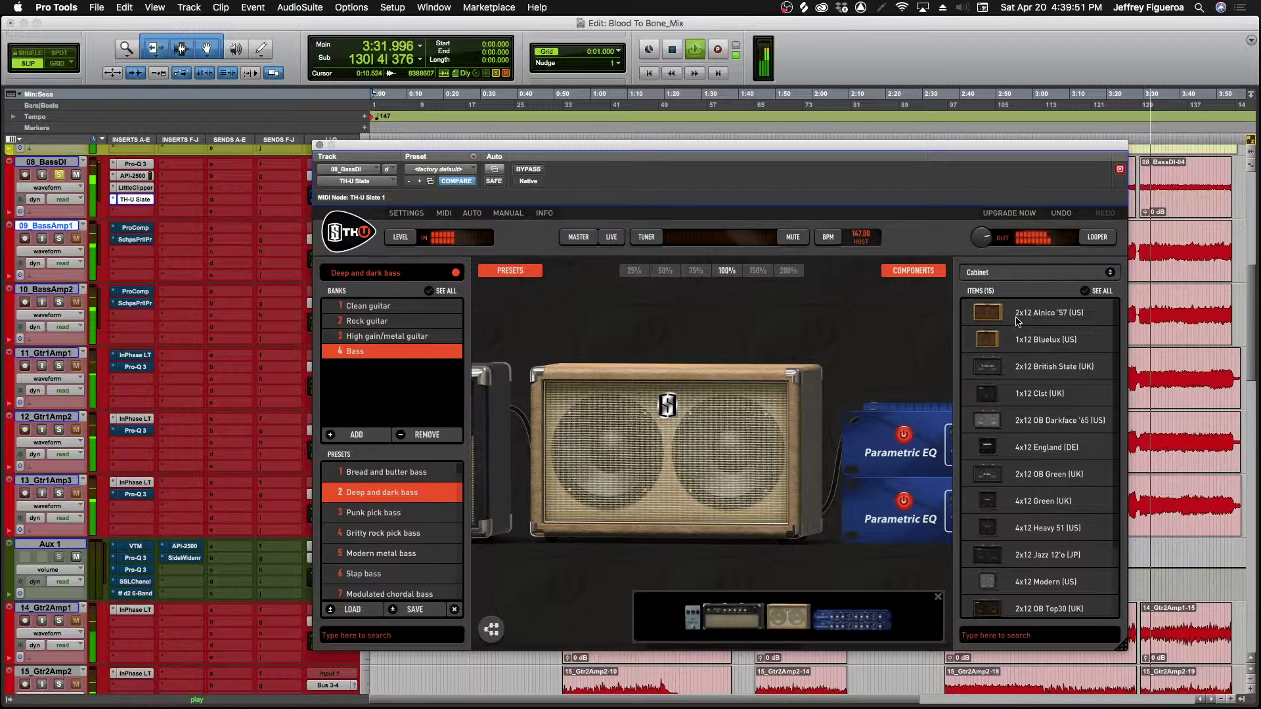
mouse_move(1016, 322)
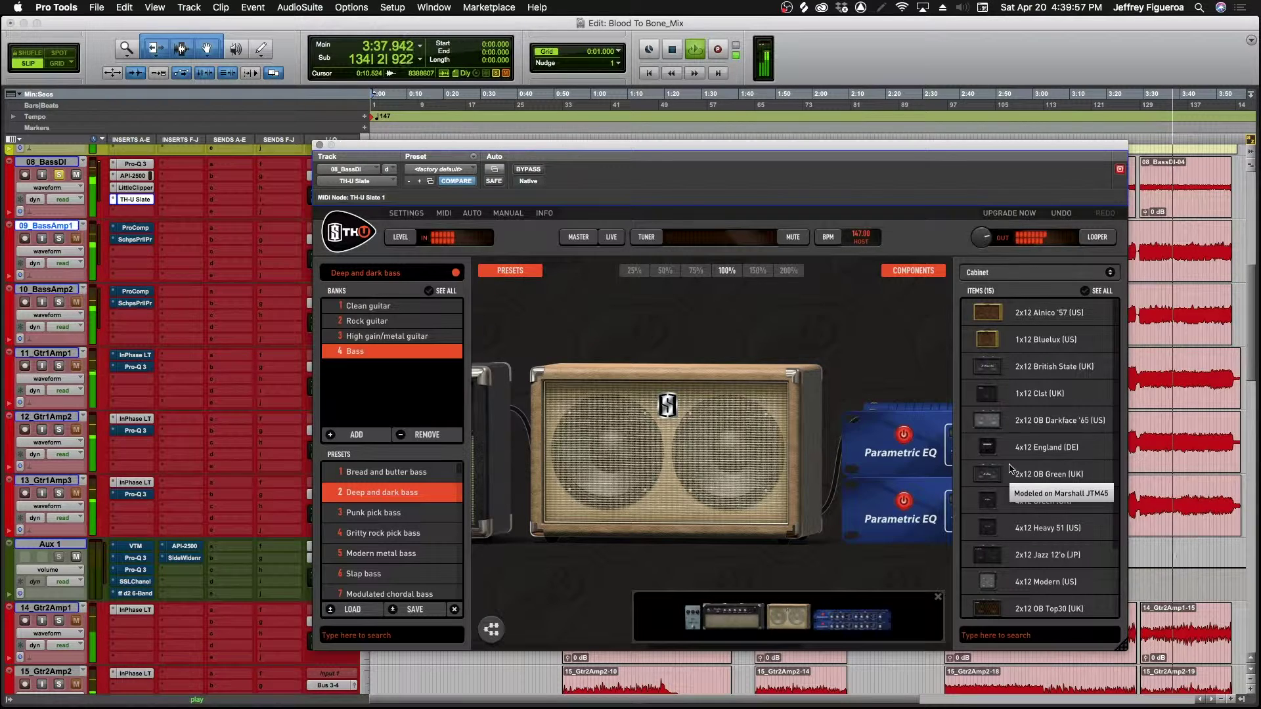
Add the 2x12 OB Darkface '65 (US) cabinet to the signal chain and remove the Slate Cabinet IR
left_click(1013, 426)
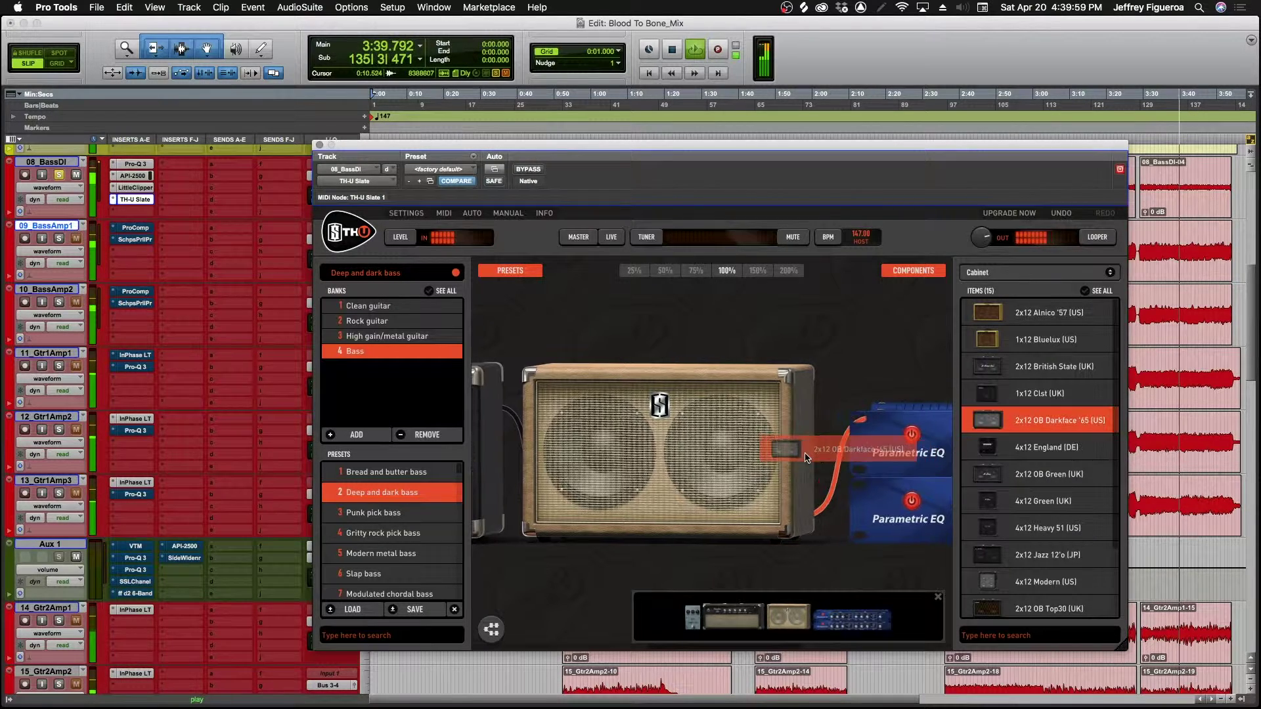
right_click(662, 411)
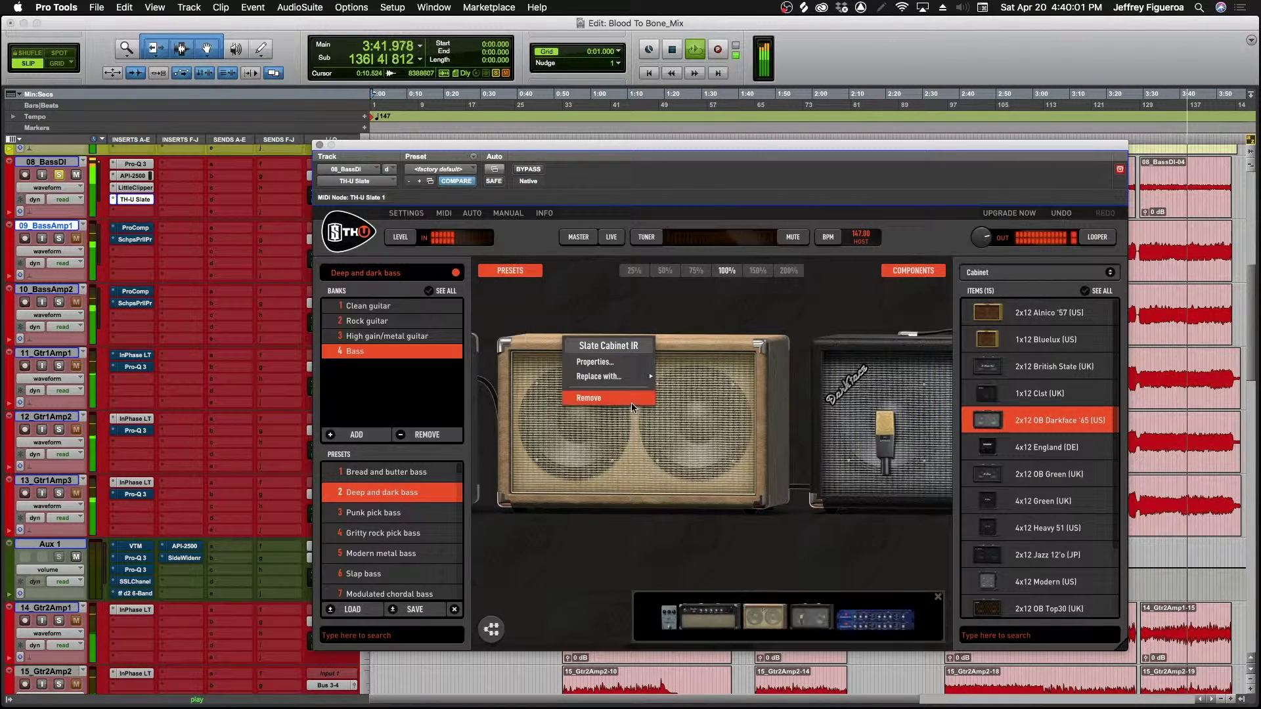
left_click(589, 398)
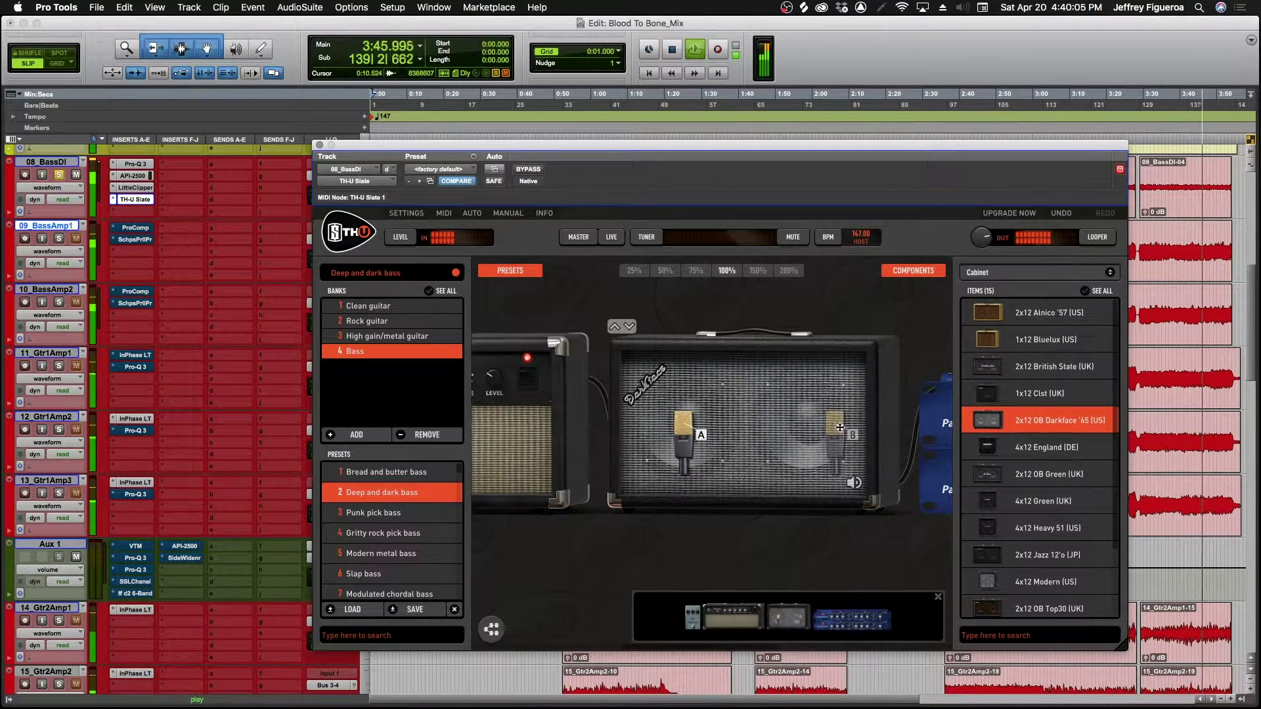
Open the Darkface '65 cabinet's properties and turn the Mic B level all the way down
right_click(820, 374)
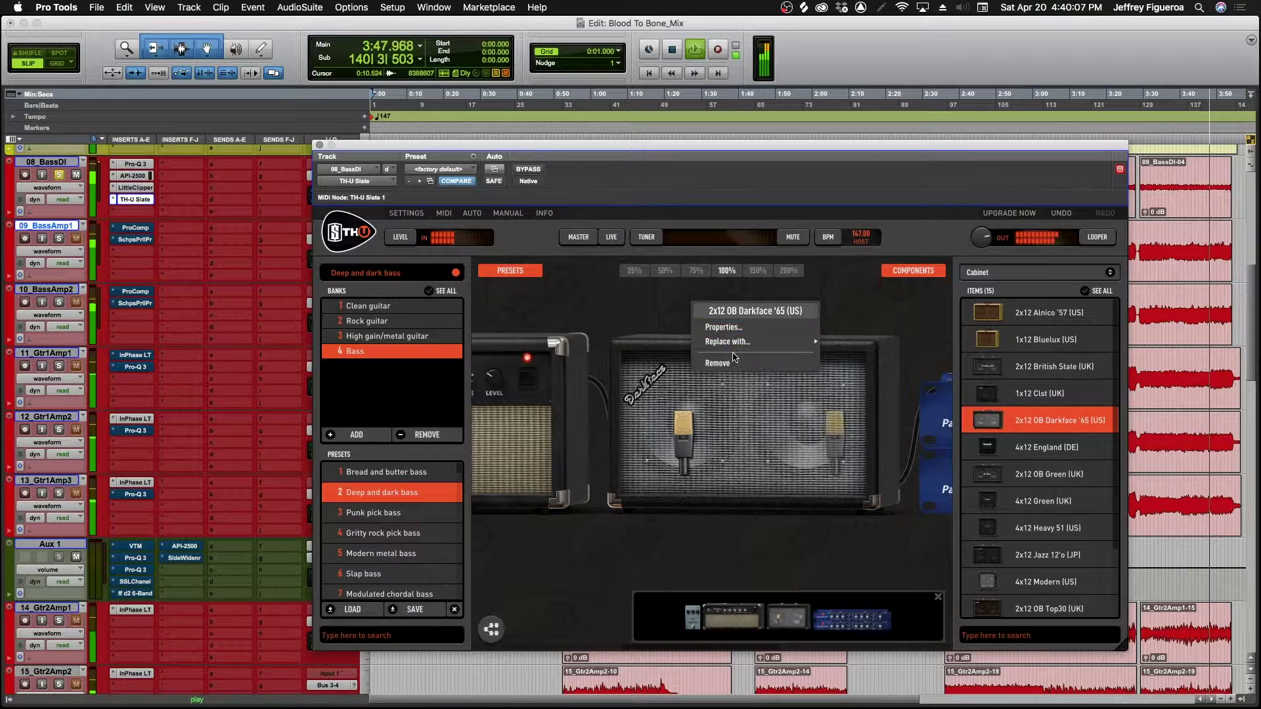
left_click(725, 328)
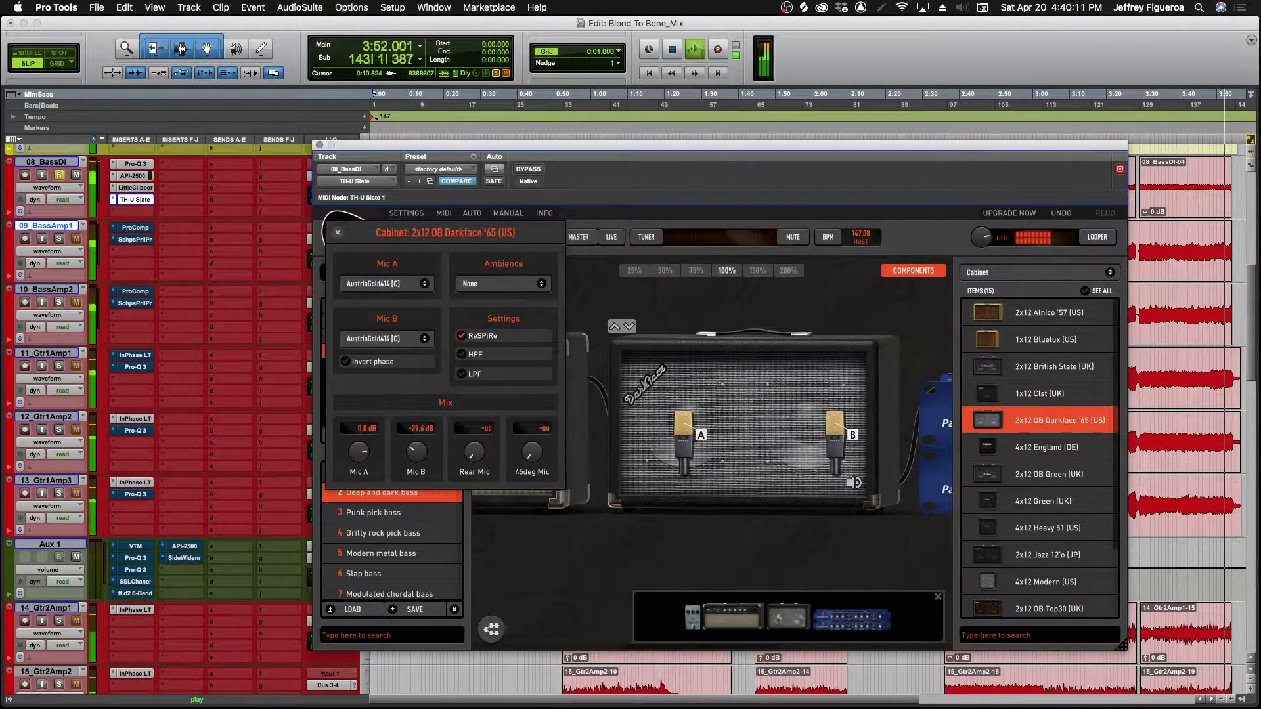
left_click_drag(416, 452, 417, 493)
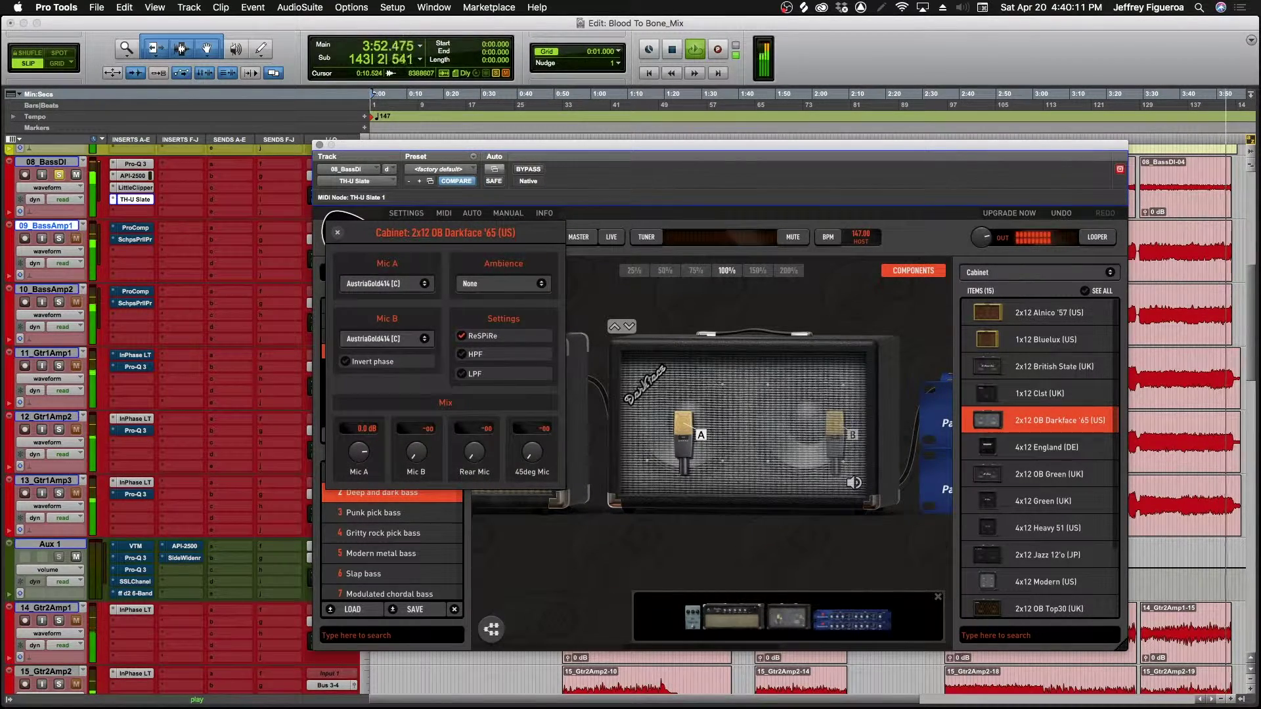
Move the plug-in window clear of the tracks, restart playback from the session start, and move the window back
left_click(388, 283)
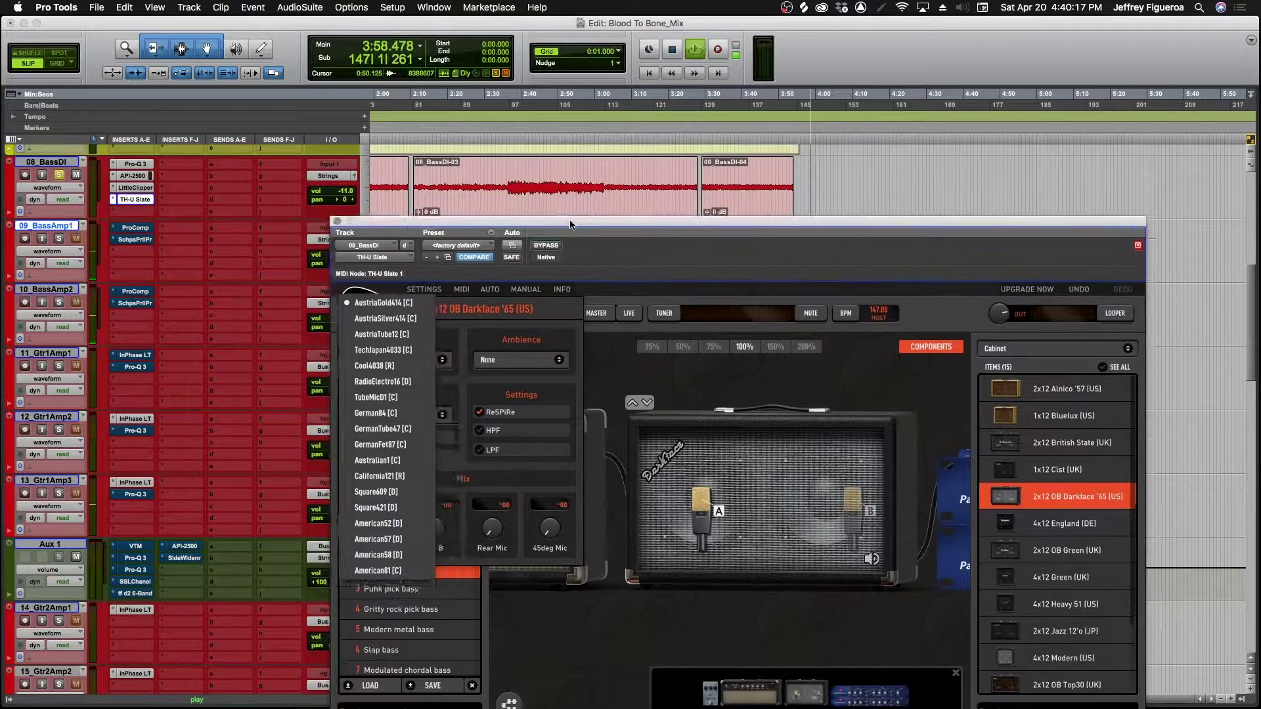
left_click_drag(561, 143, 590, 263)
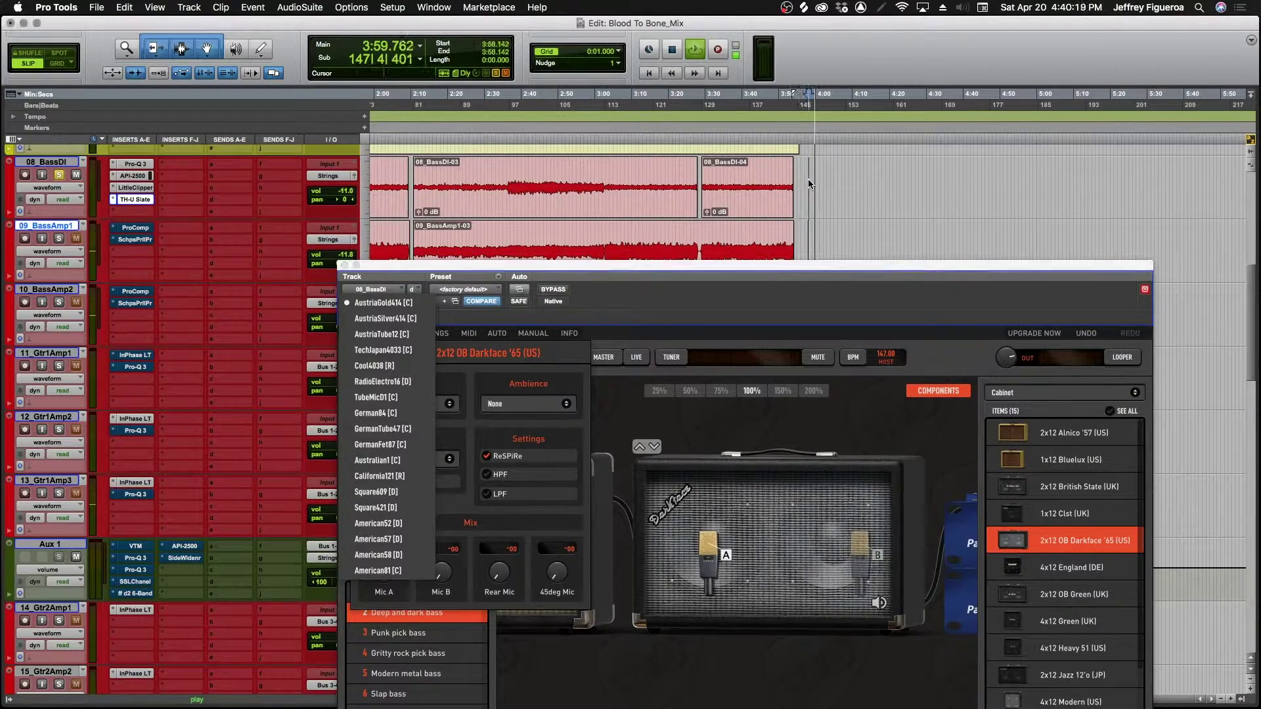
key("space")
key("Return")
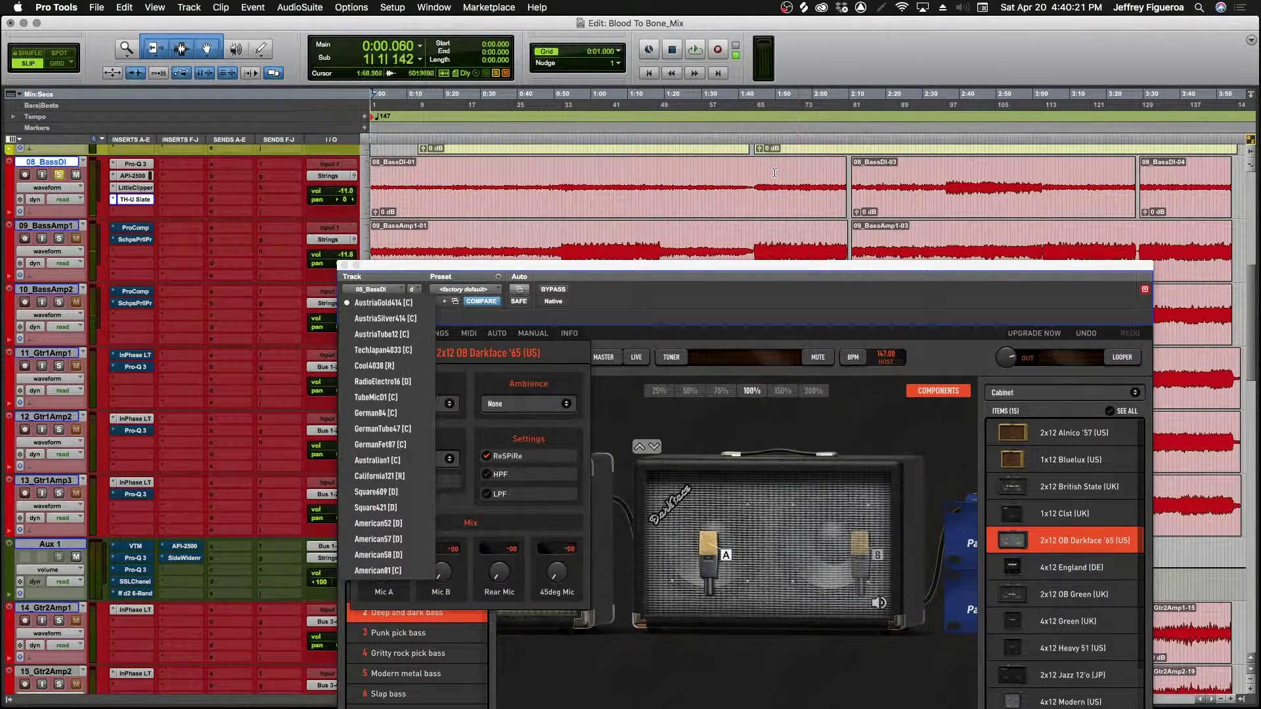
key("space")
left_click_drag(499, 270, 506, 125)
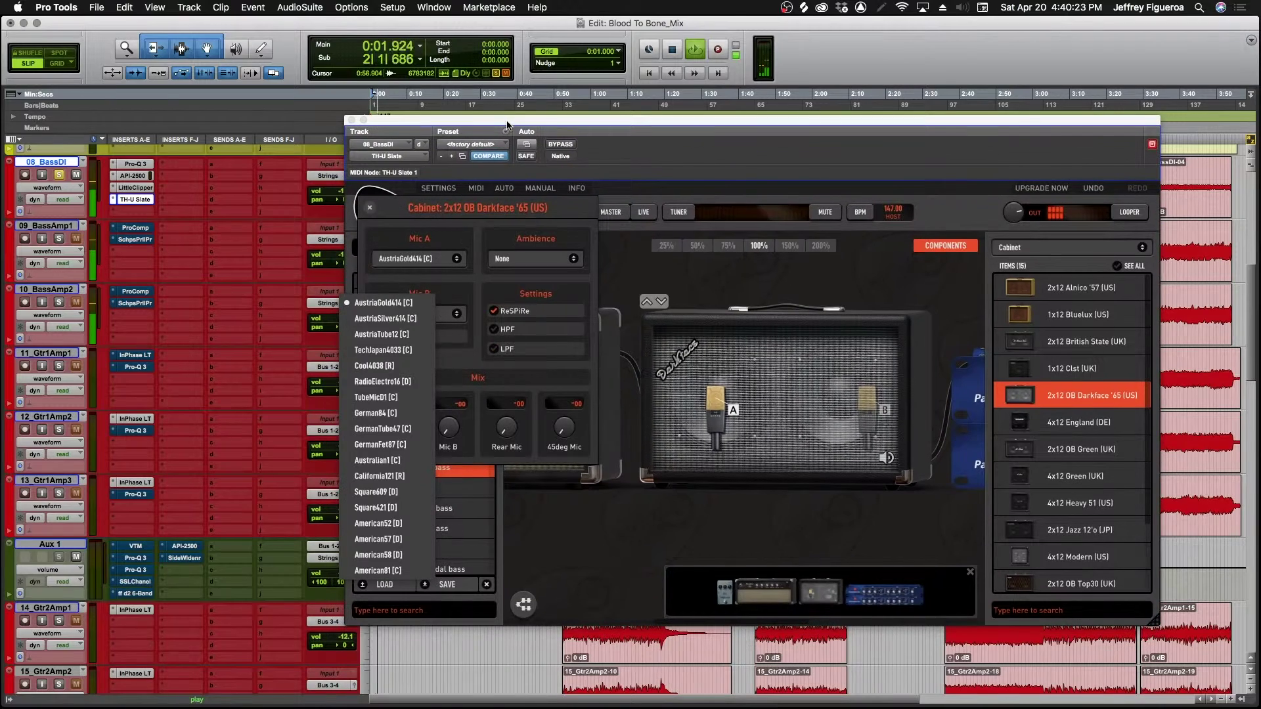
Audition the TechJapan4033 [C], Cool4038 [R] and German84 [C] microphones as the cabinet's Mic A
left_click(410, 350)
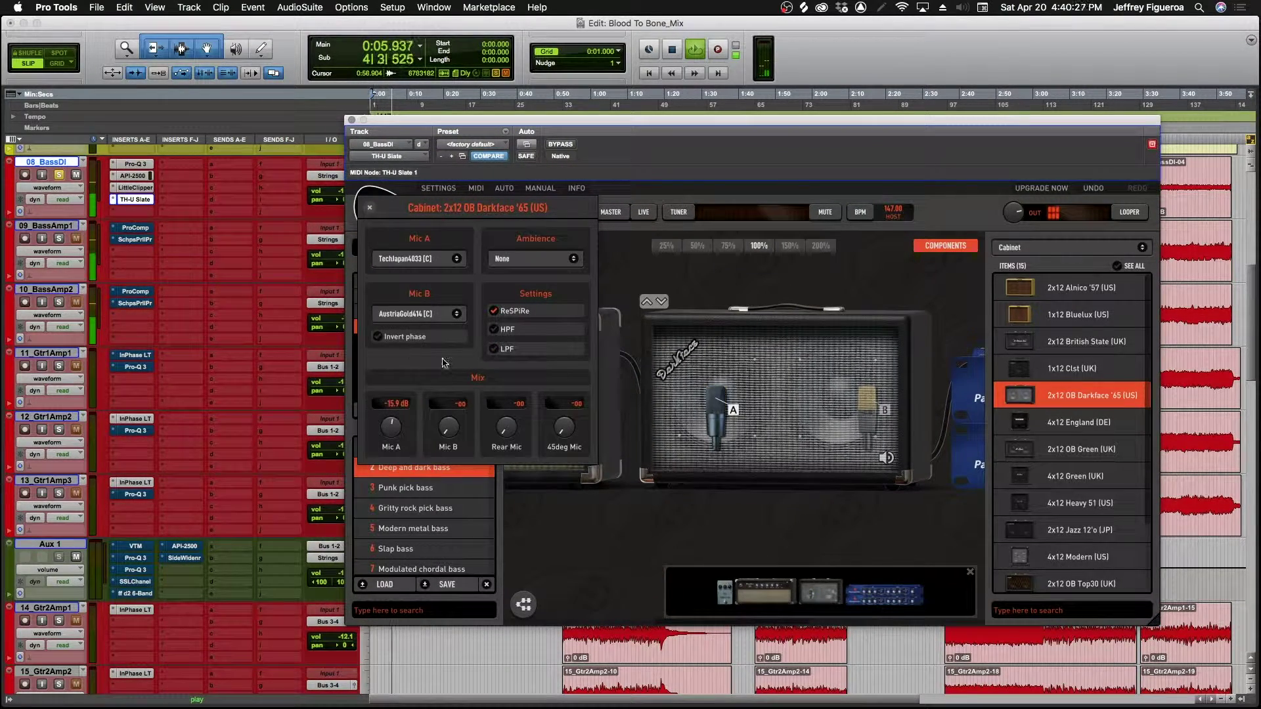
left_click(433, 259)
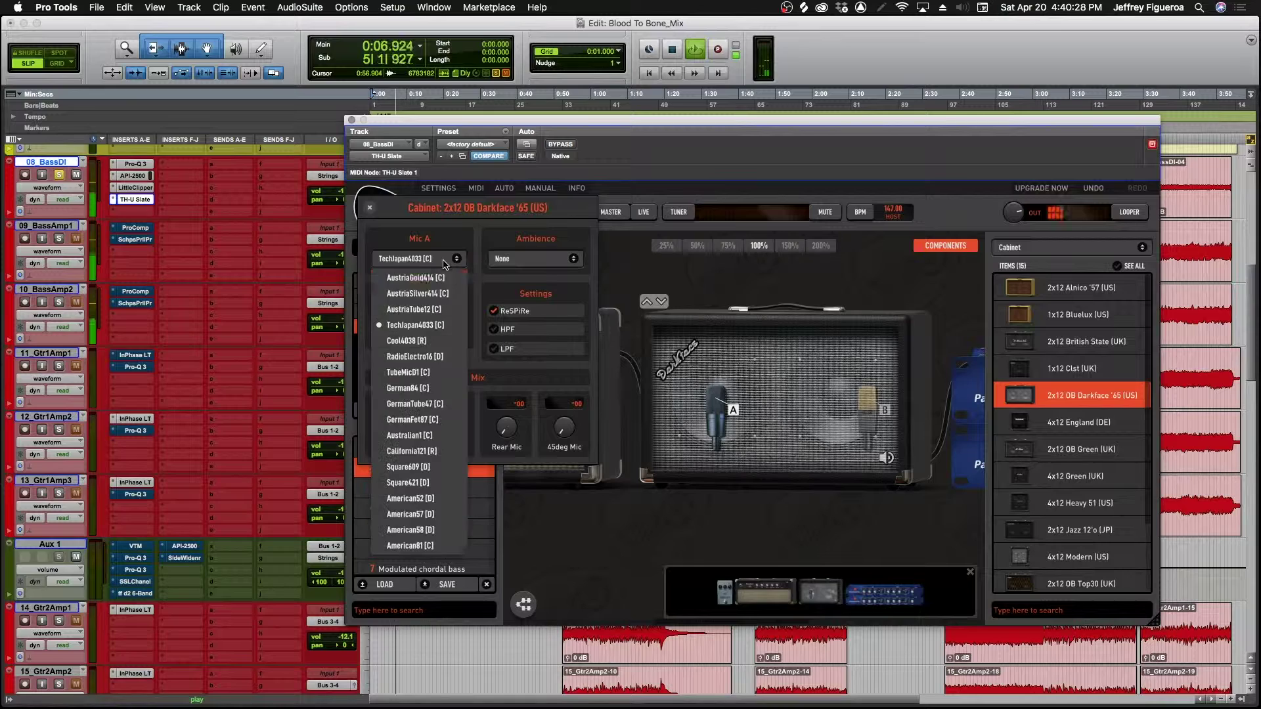
left_click(424, 342)
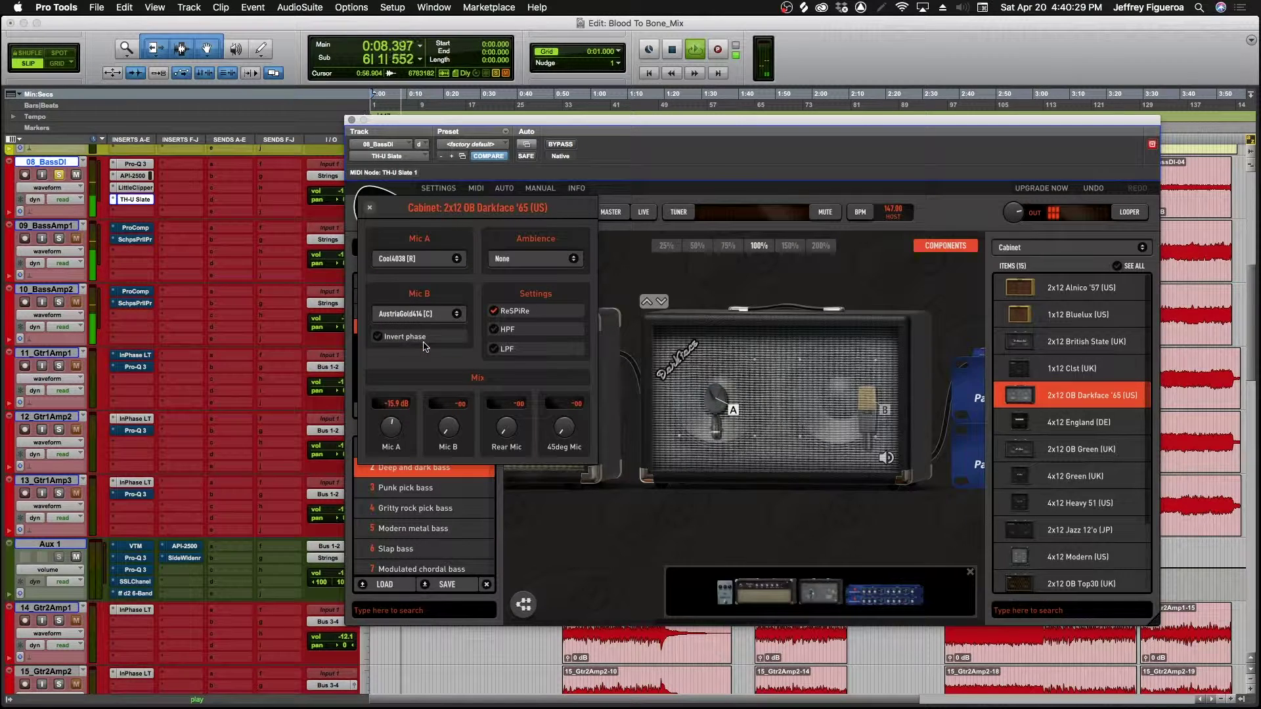
left_click(432, 263)
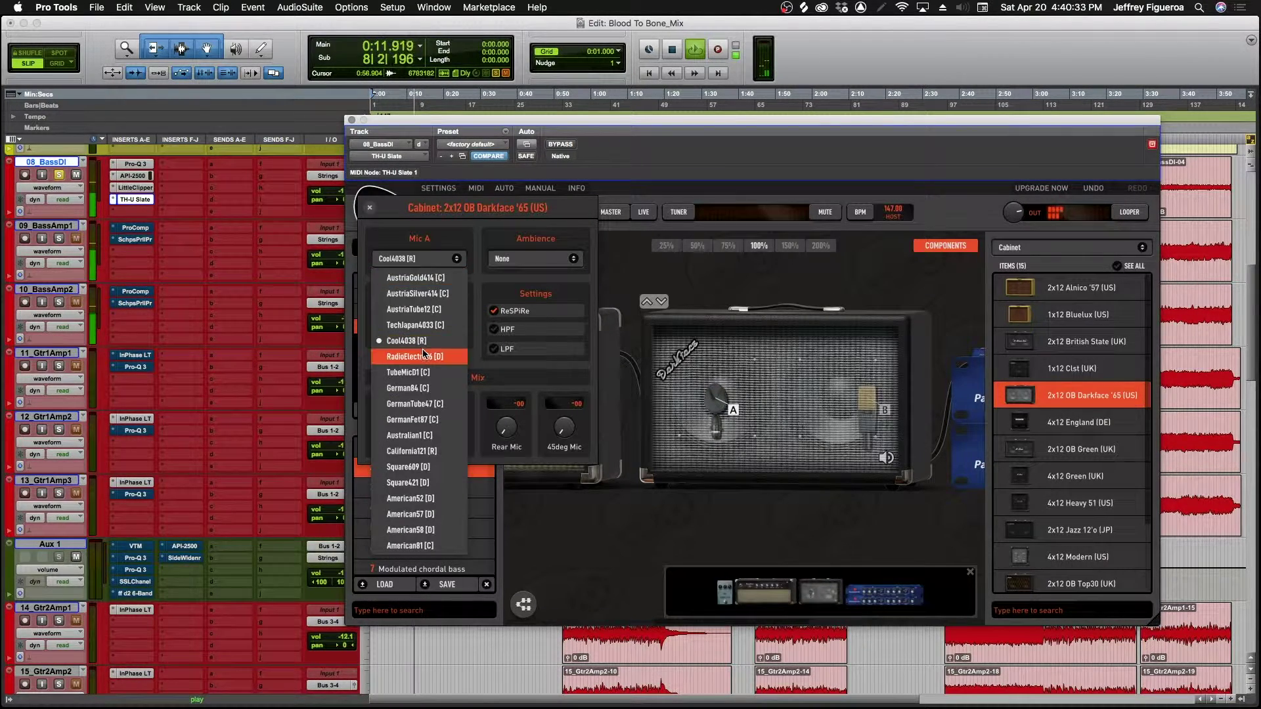
left_click(428, 388)
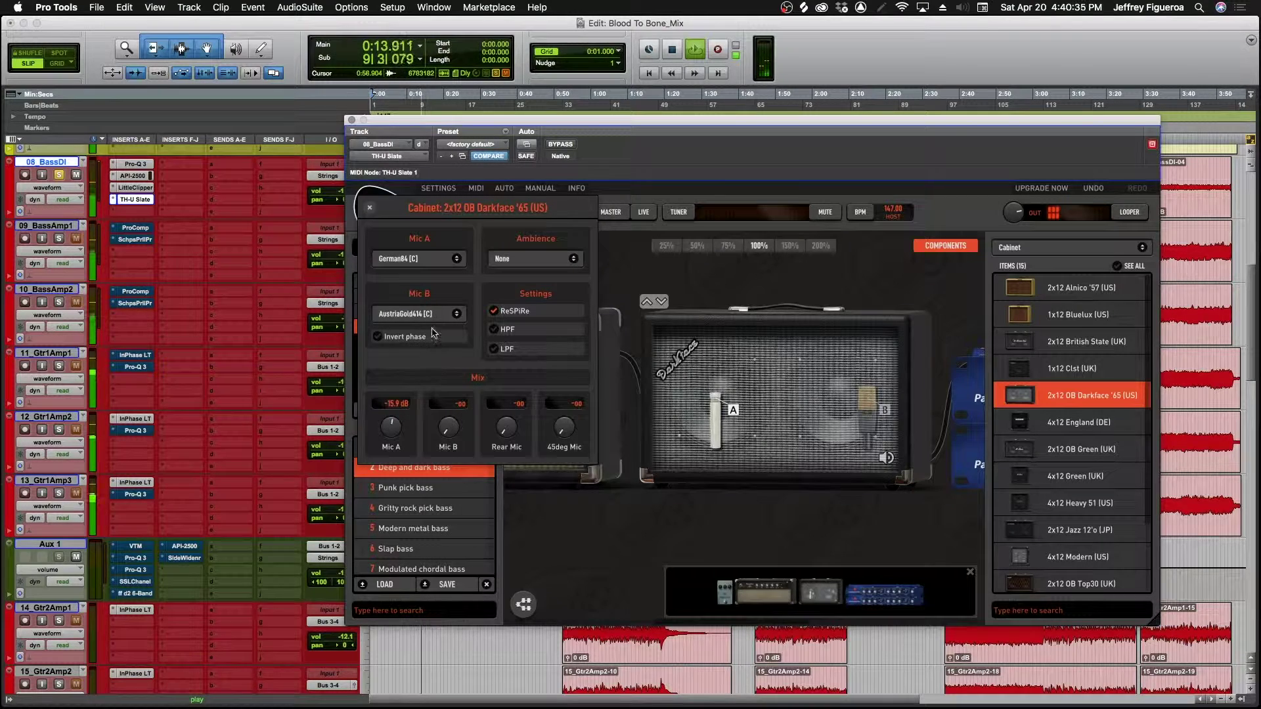
Set Mic A to American52 [D] and move it outward to the left edge of its speaker
left_click(438, 264)
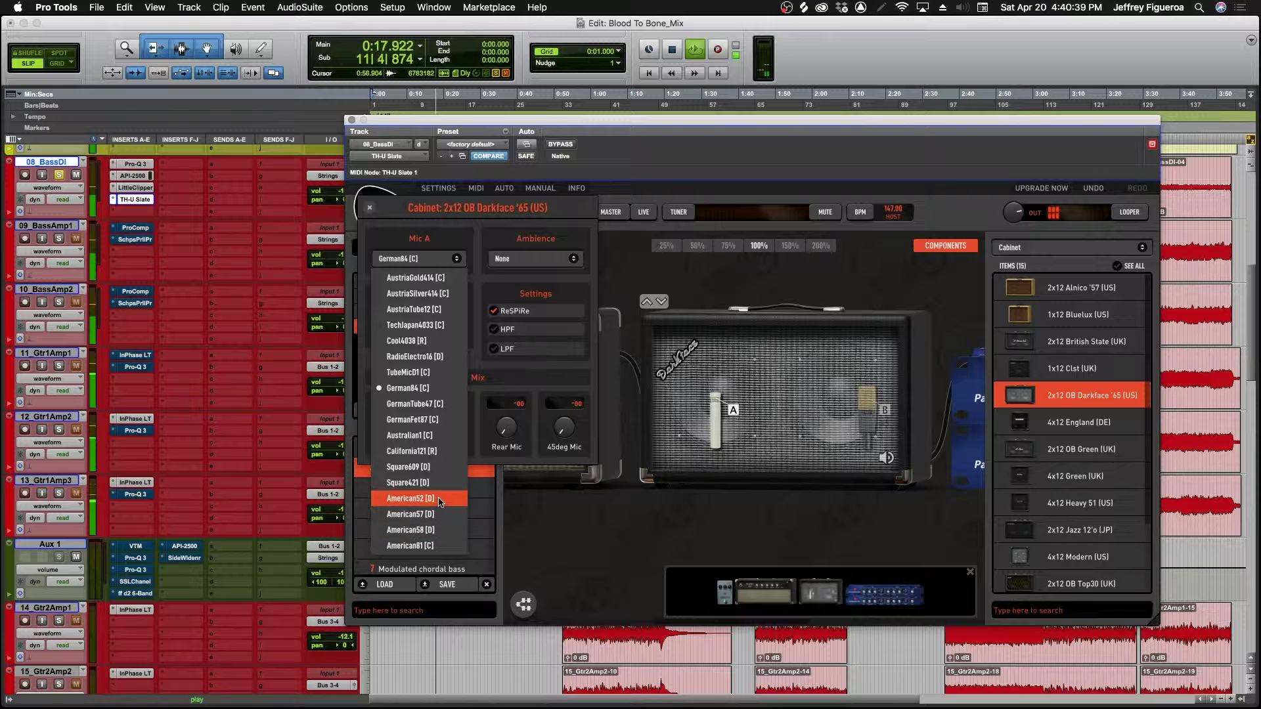
left_click(439, 501)
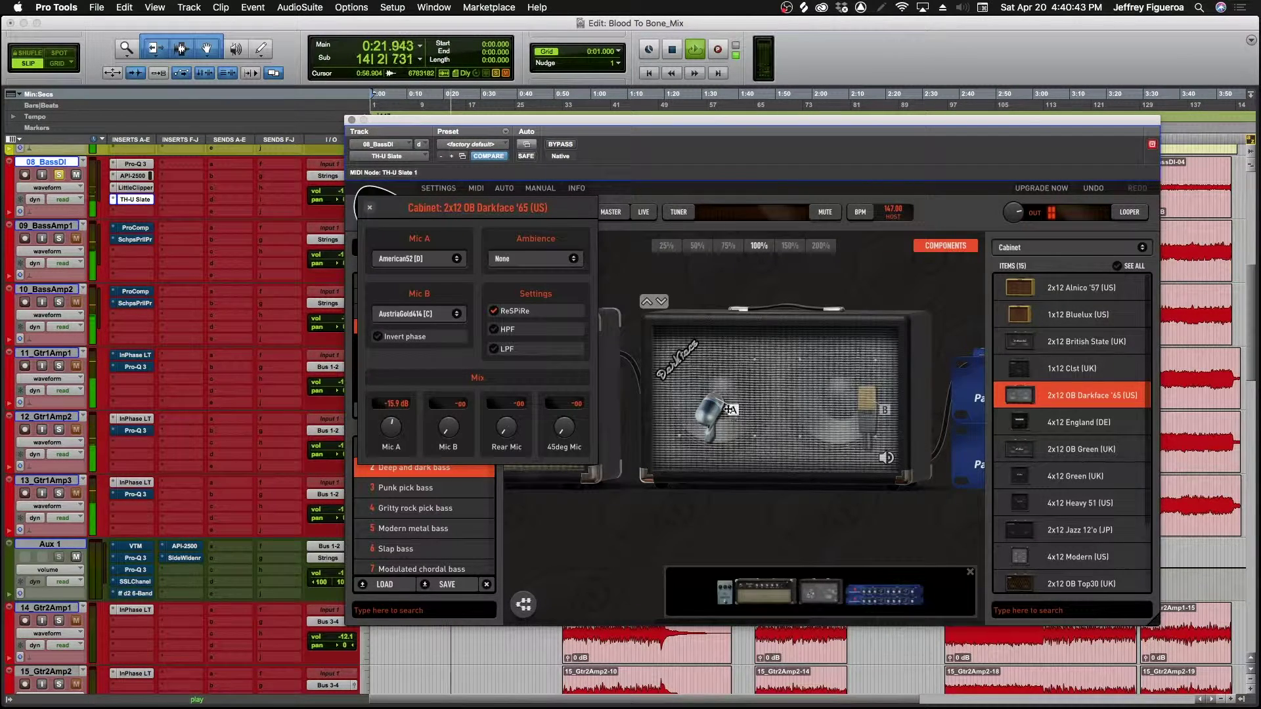
left_click_drag(732, 410, 704, 410)
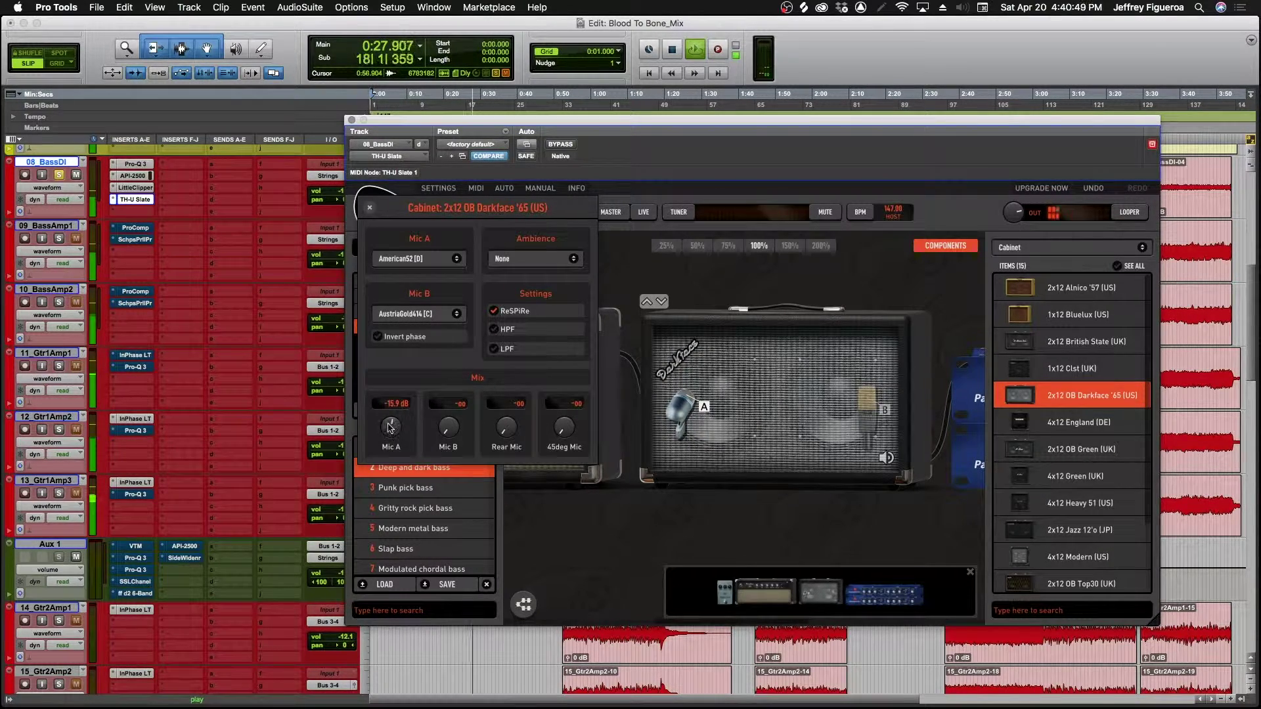
Raise the Mic A level to -4.7 dB and reposition the mic near the upper-left edge of its speaker
mouse_move(392, 427)
left_mouse_down()
mouse_move(391, 411)
mouse_move(391, 440)
left_mouse_up()
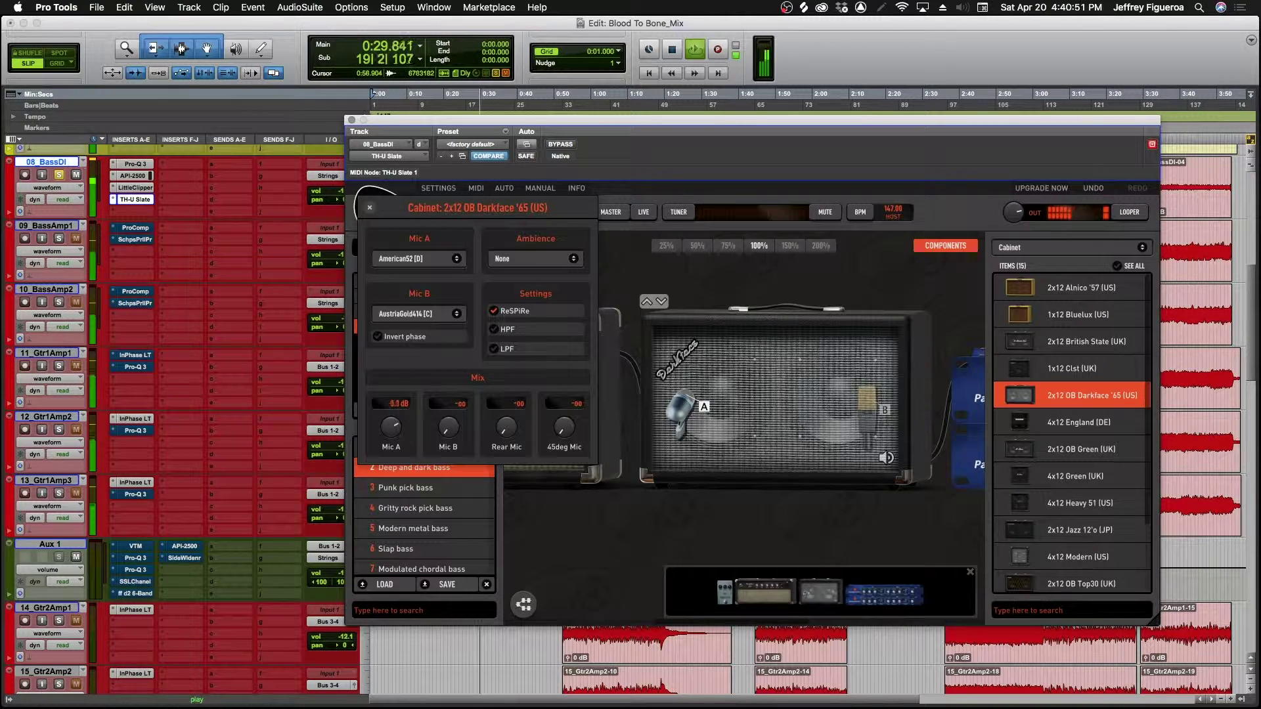
mouse_move(720, 418)
left_mouse_down()
mouse_move(741, 428)
mouse_move(715, 417)
left_mouse_up()
left_click_drag(649, 394, 659, 368)
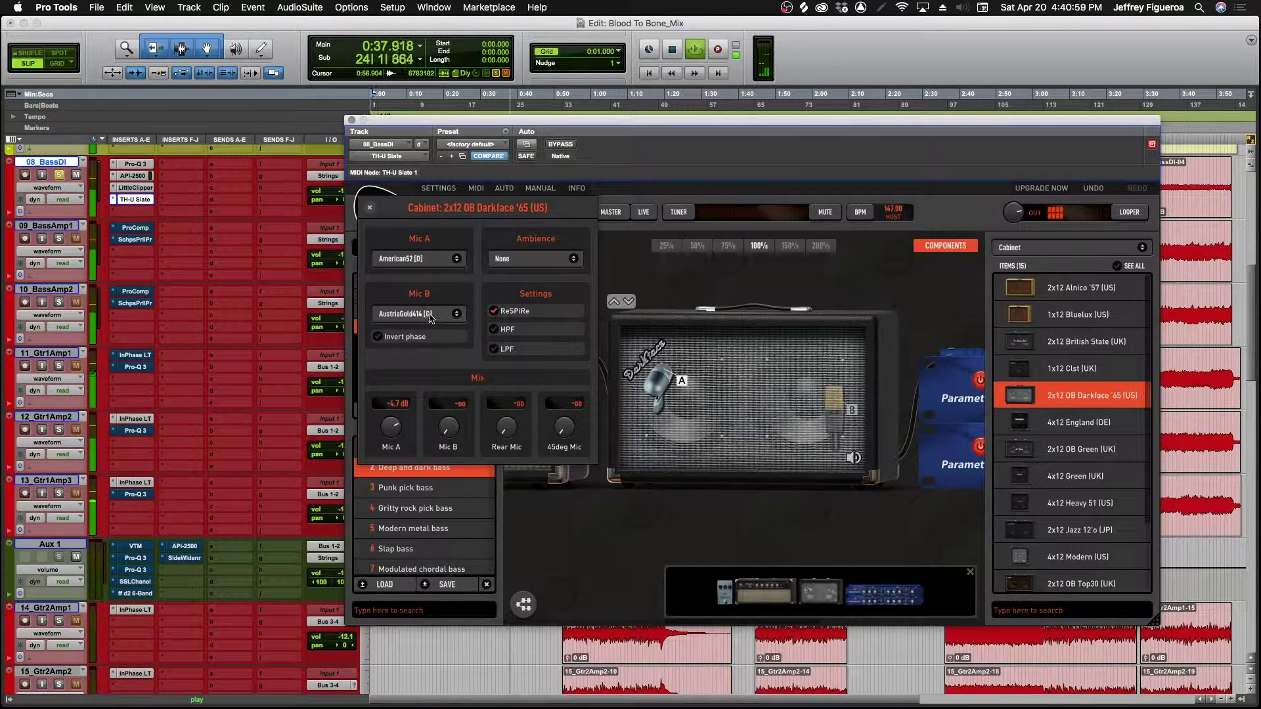
With Mic A turned fully down, set Mic B to Cool4038 [R] at -5.7 dB and move it toward its speaker's center
left_click_drag(391, 427, 391, 486)
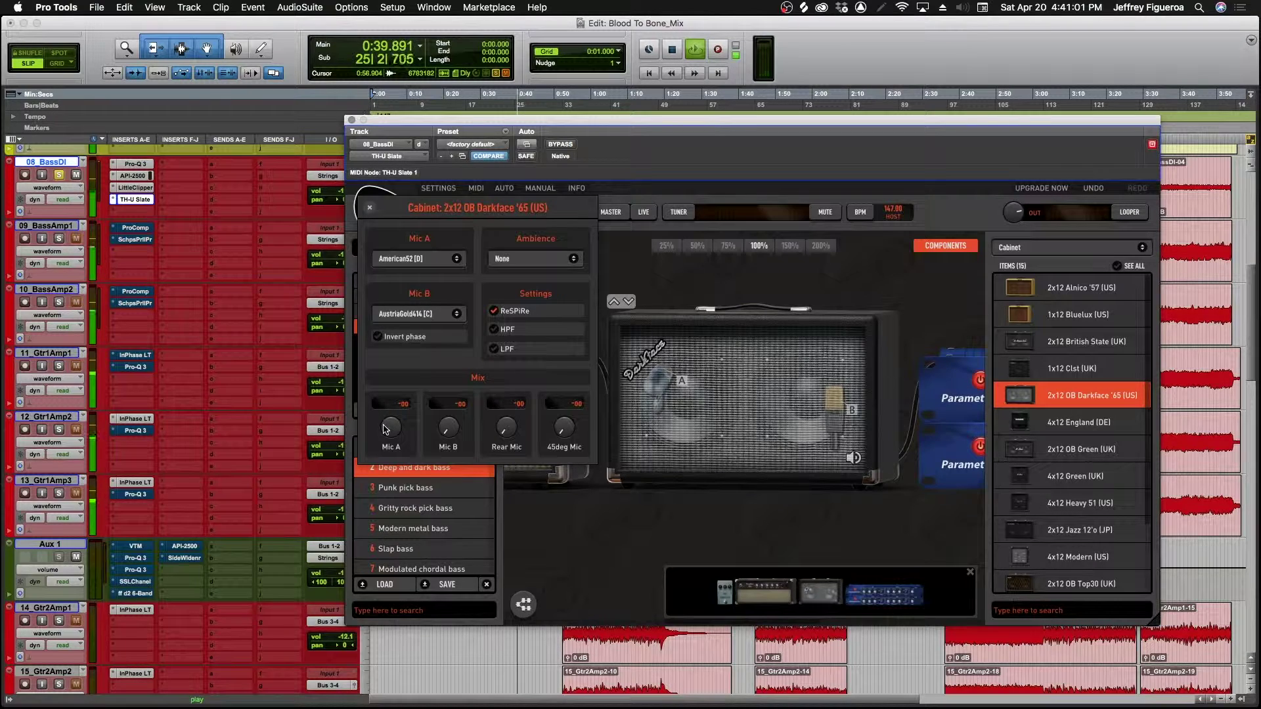
left_click(414, 316)
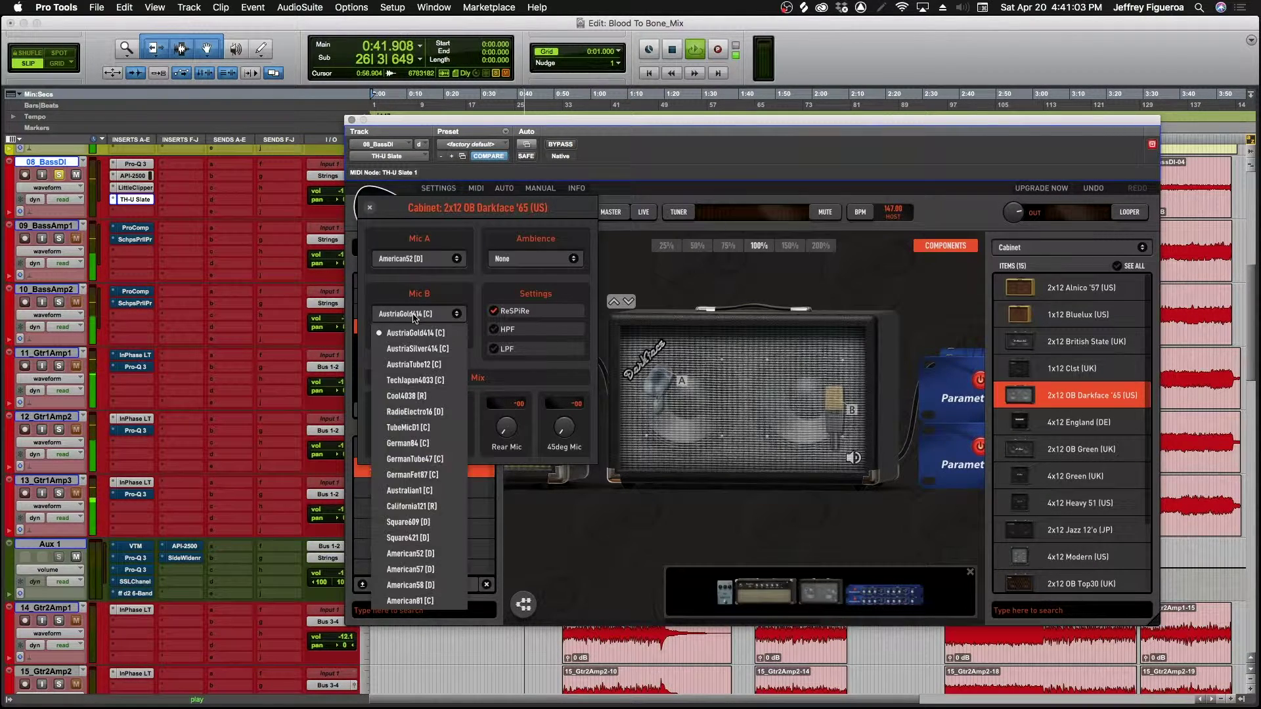
left_click(444, 396)
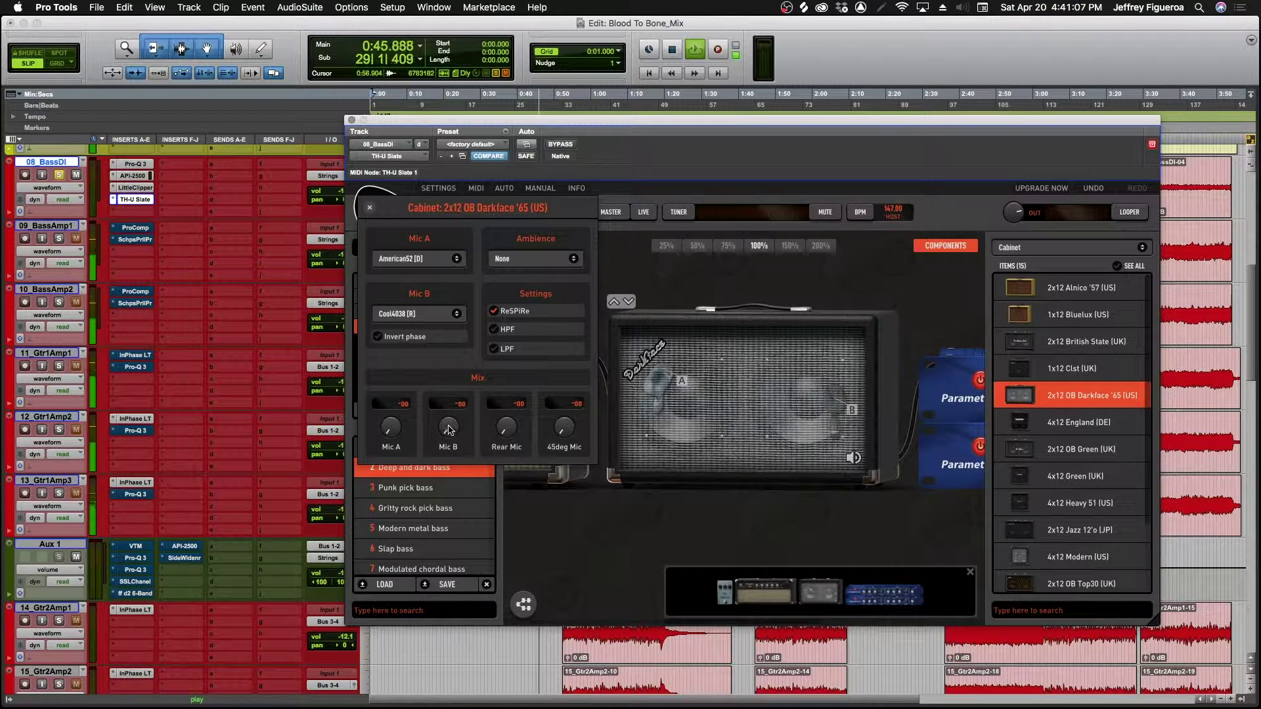
left_click_drag(448, 428, 449, 394)
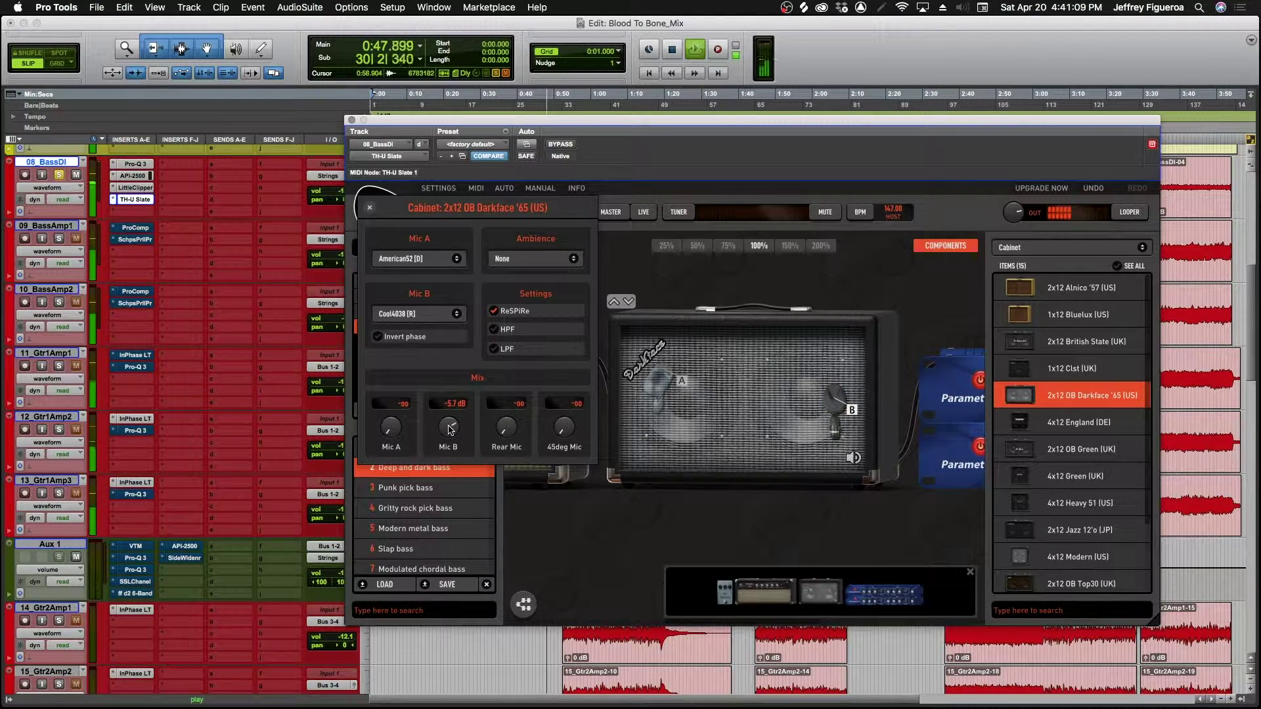
left_click_drag(850, 413, 823, 412)
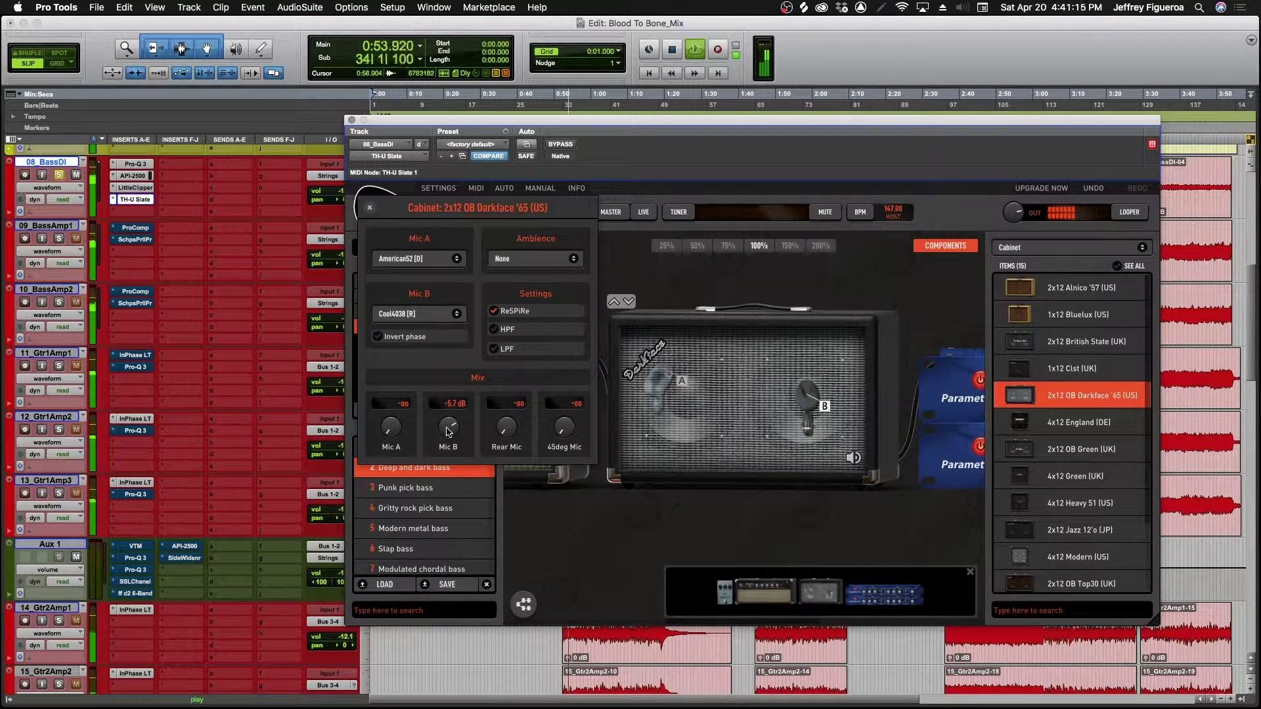
Blend the cabinet mics with Mic A at -10.1 dB, Mic B at -10.8 dB and Rear Mic at -29.5 dB
left_click_drag(449, 428, 449, 478)
left_click_drag(507, 428, 506, 388)
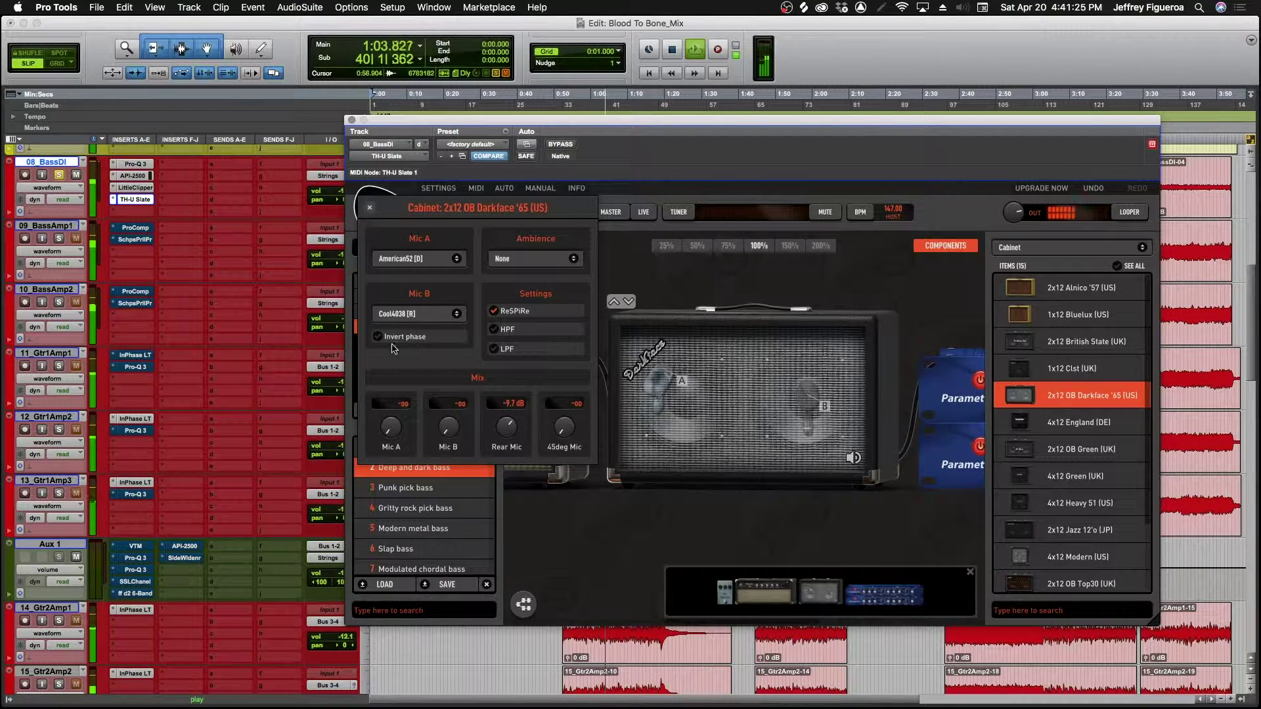
left_click_drag(451, 436, 452, 421)
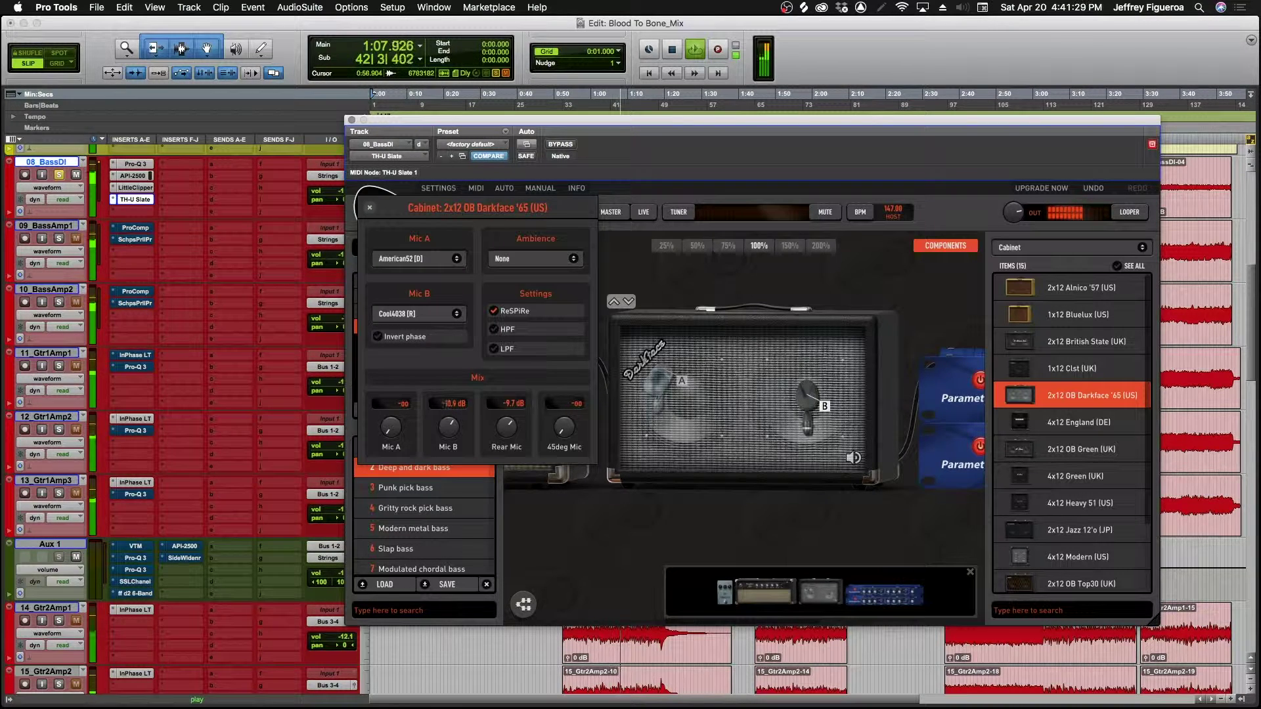
left_click_drag(499, 435, 384, 415)
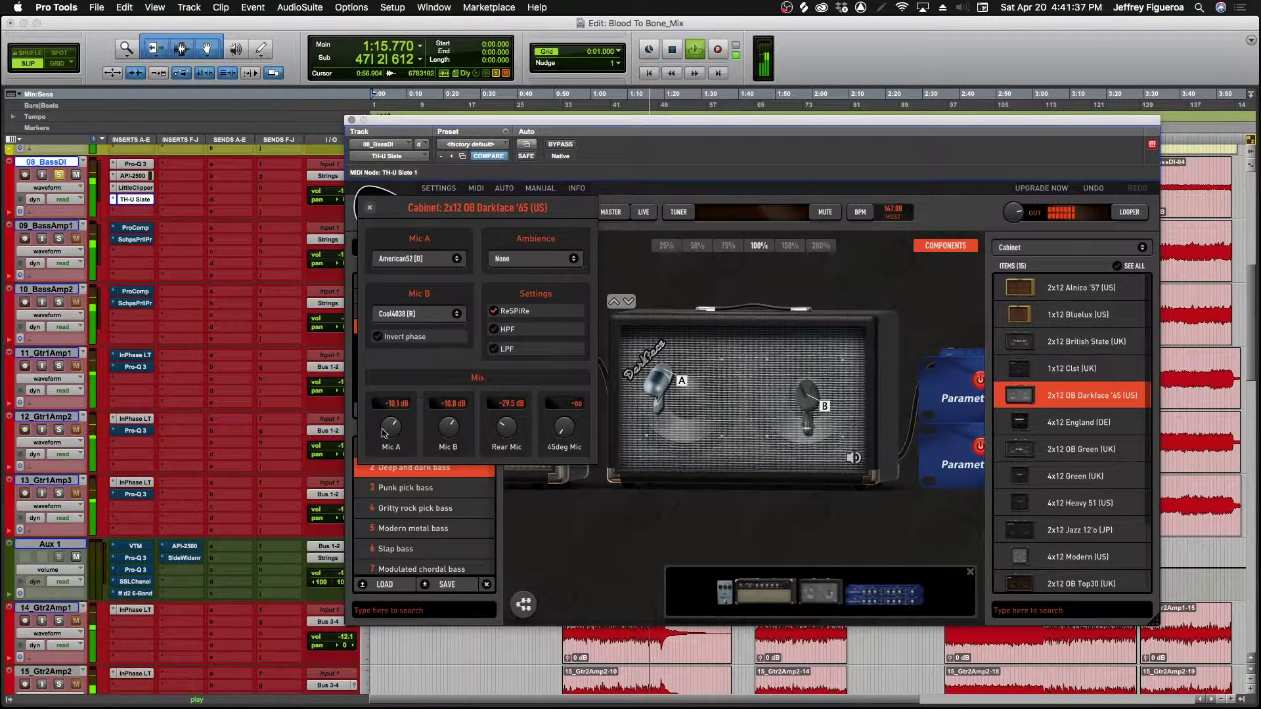
Try the Closet ambience on the cabinet, then set the ambience back to None
left_click(511, 256)
left_click(530, 297)
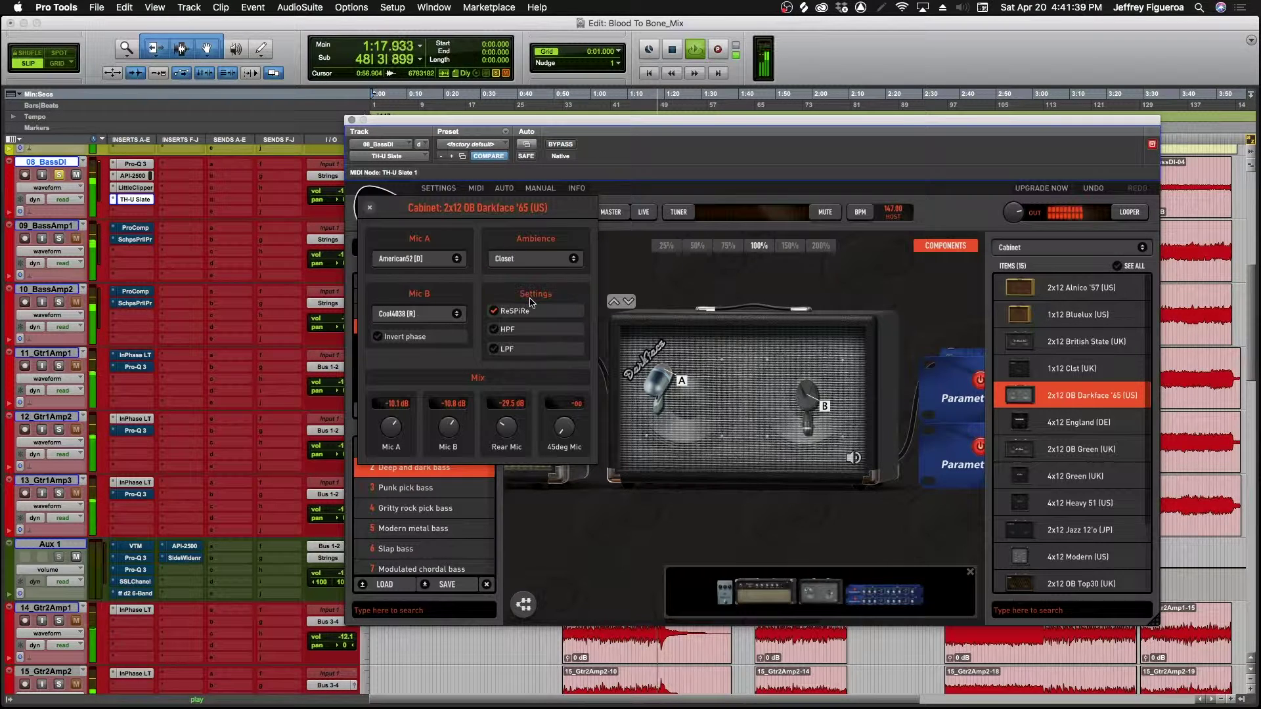
left_click(531, 263)
left_click(526, 278)
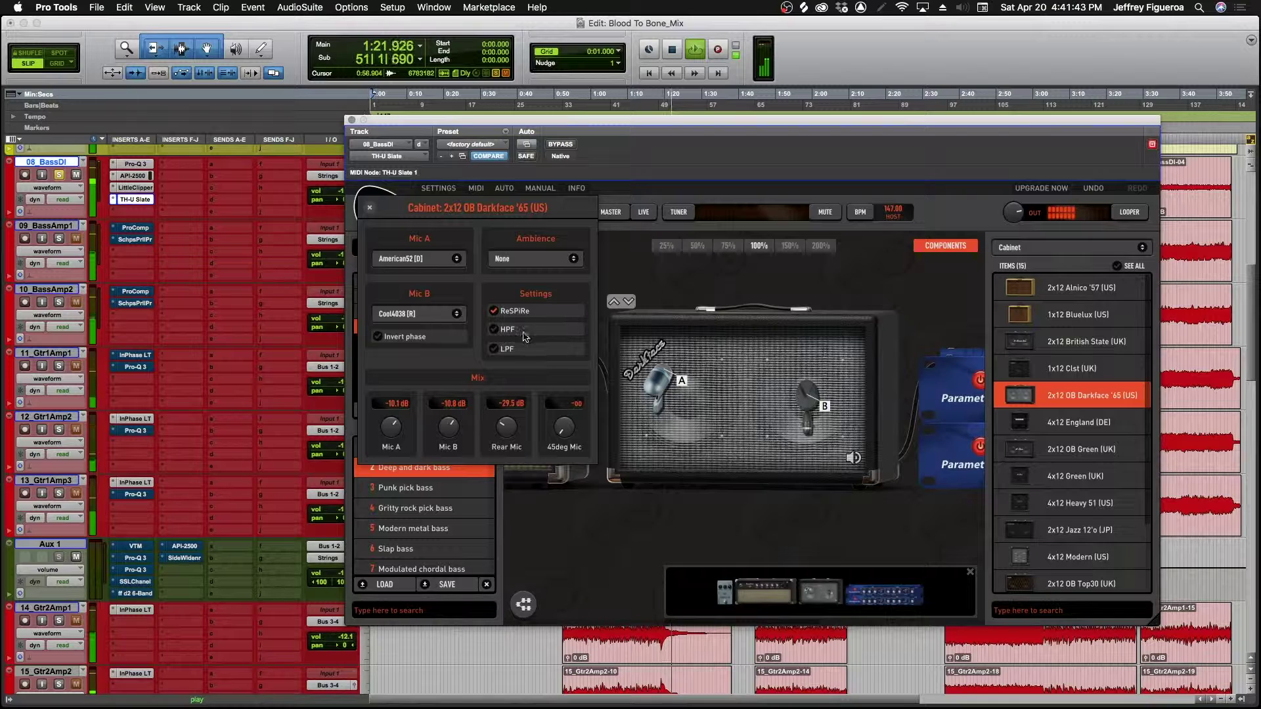
Enable the HPF on the Darkface '65 cabinet and close its properties
left_click(526, 333)
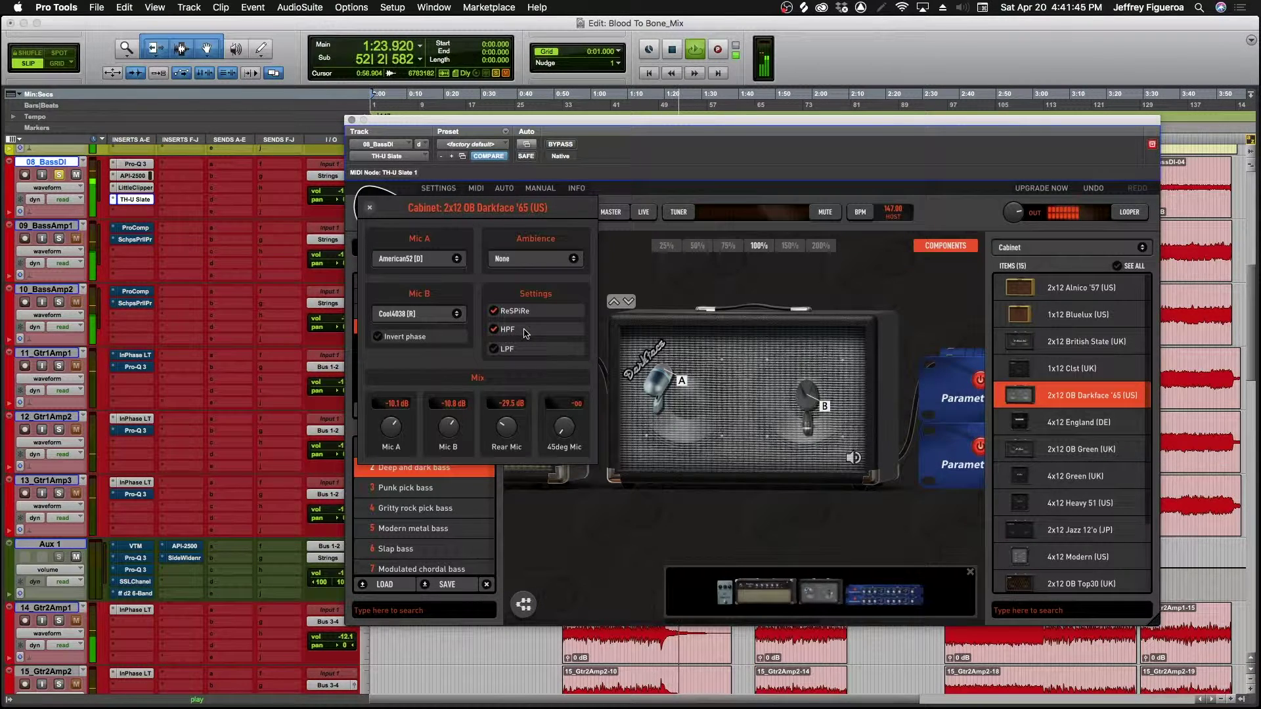
left_click(371, 209)
Open the Amp Tweaks for the Bassface '59 amp
left_click_drag(563, 276, 813, 290)
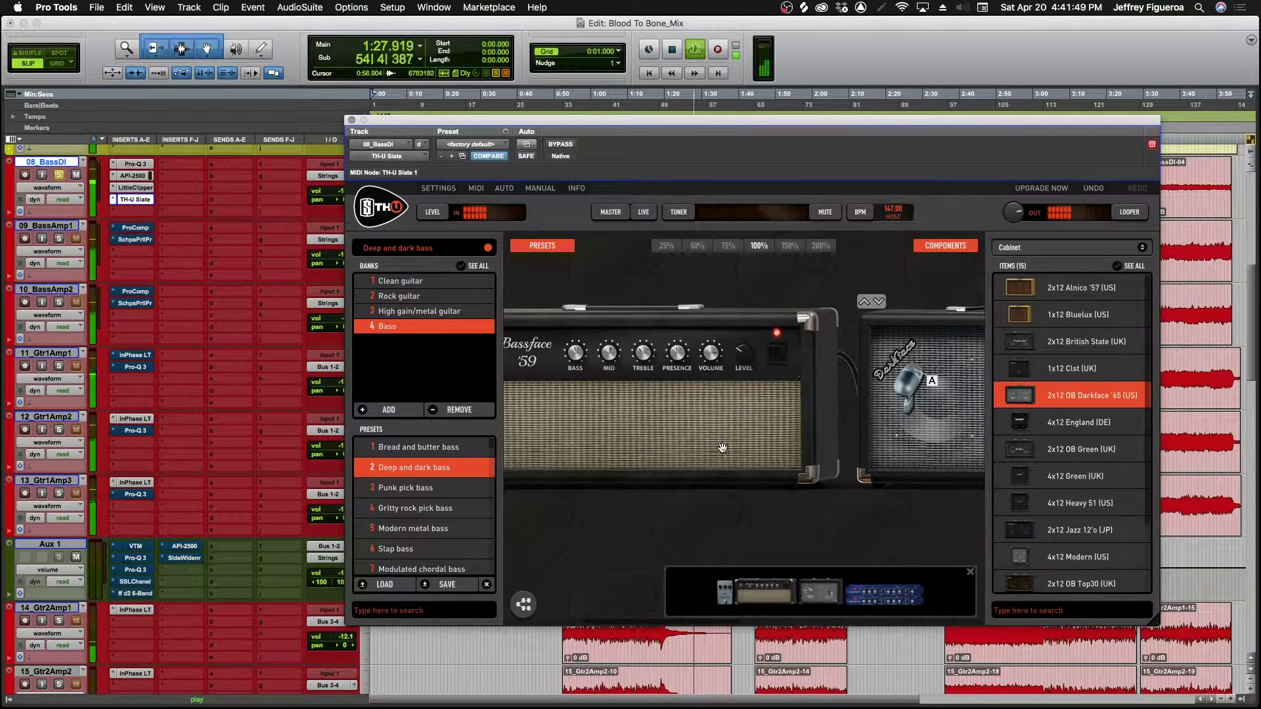
left_click_drag(653, 282, 844, 284)
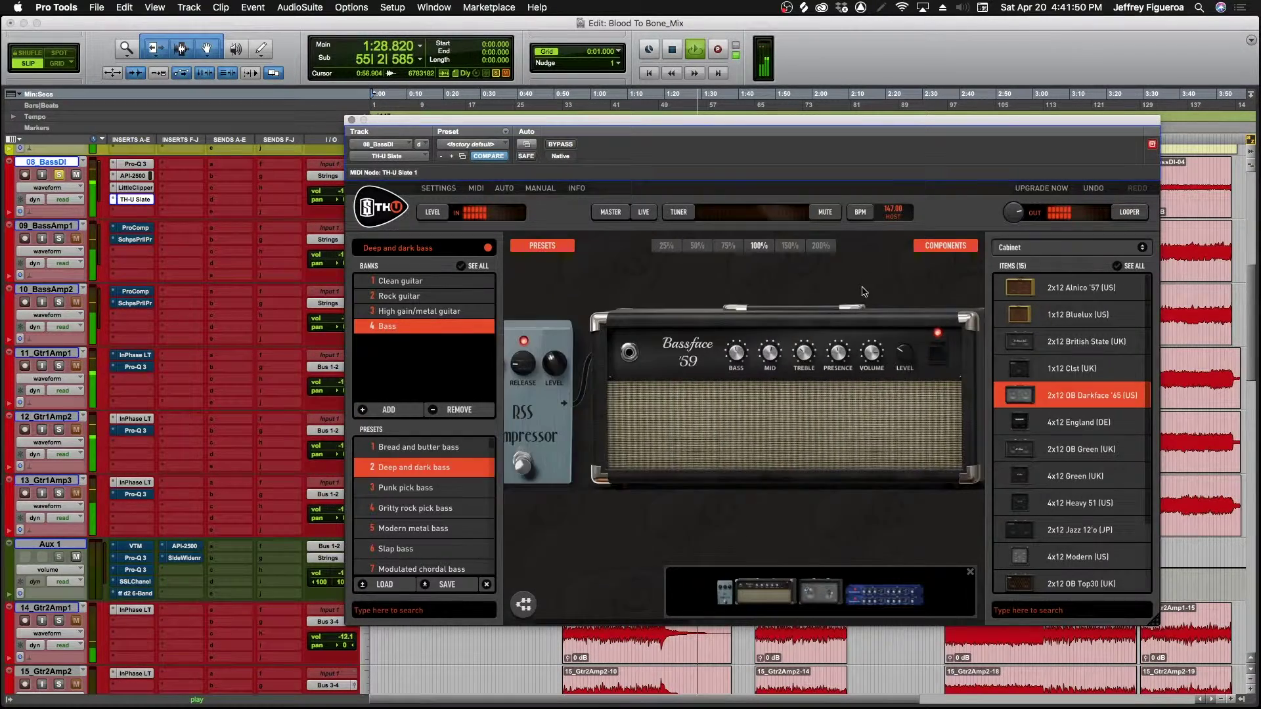
left_click(662, 304)
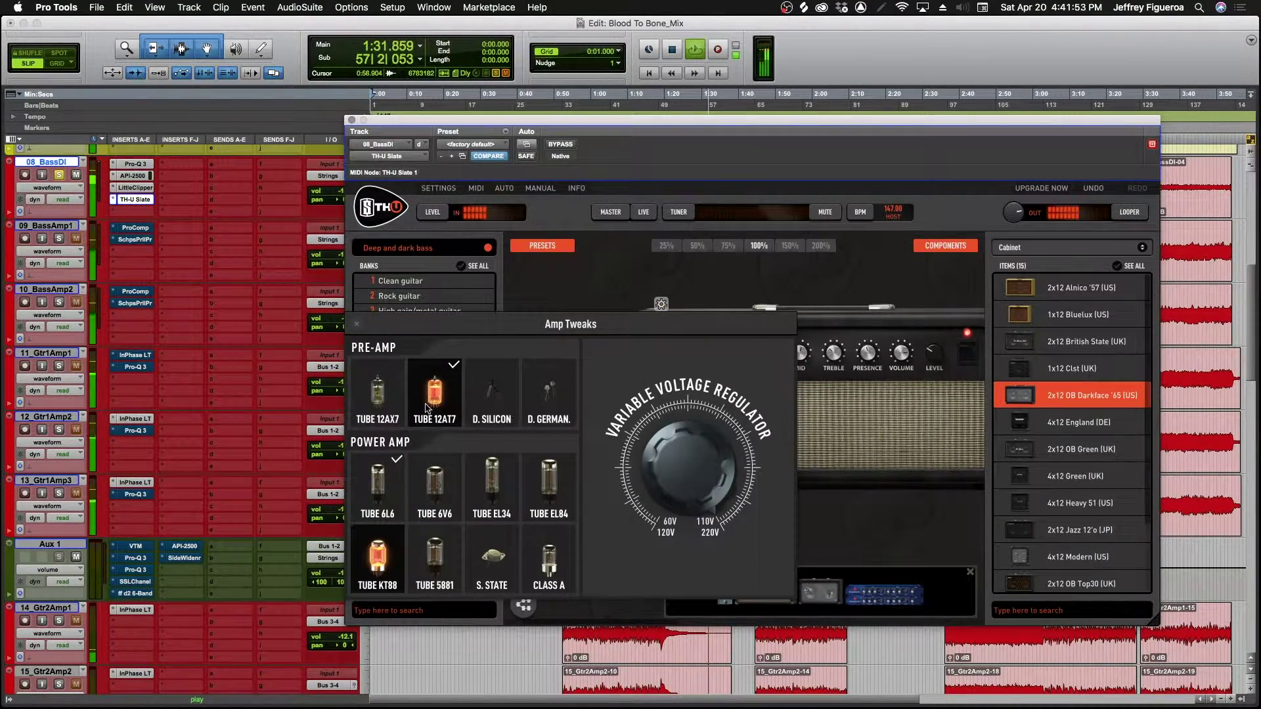
Audition the Tube 12AX7, germanium and silicon pre-amp options, then return to Tube 12AT7
left_click(396, 400)
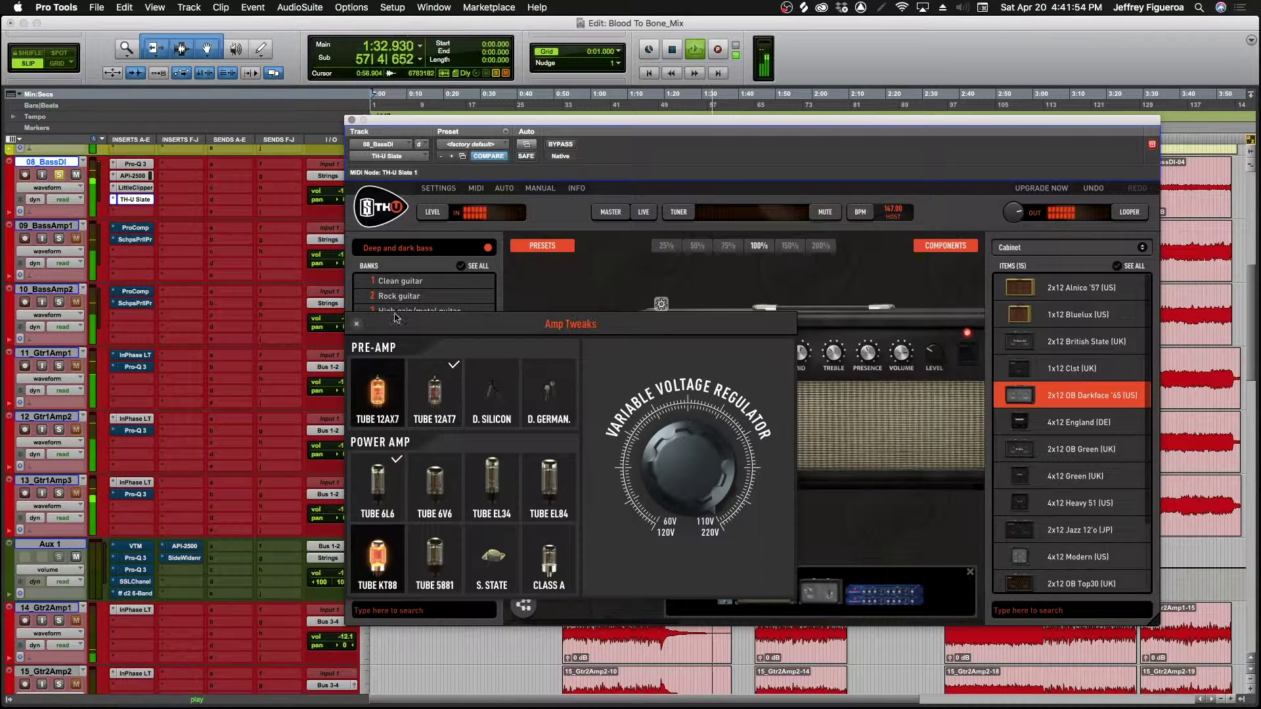
left_click(436, 402)
left_click(530, 404)
left_click(504, 405)
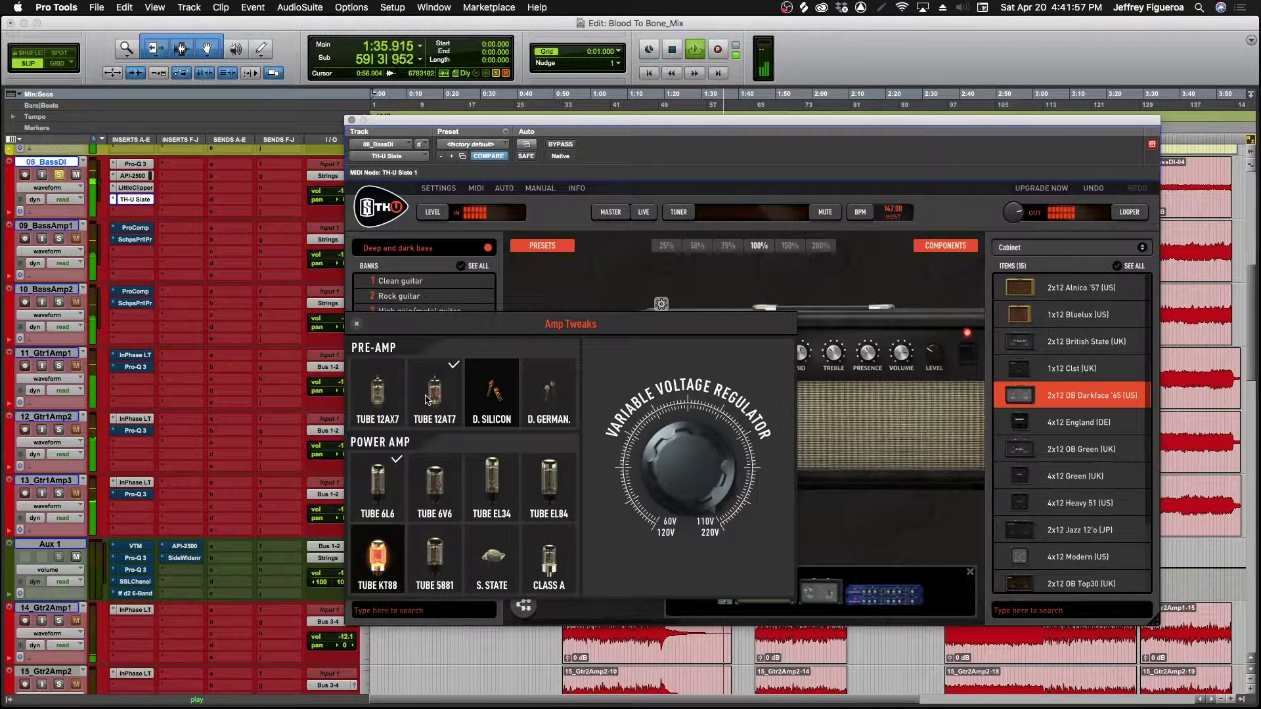
left_click(437, 398)
Compare the 6V6, 5881, 6L6, EL34, EL84, Class A and solid-state power amps, choose S. State, and close Amp Tweaks
left_click(452, 502)
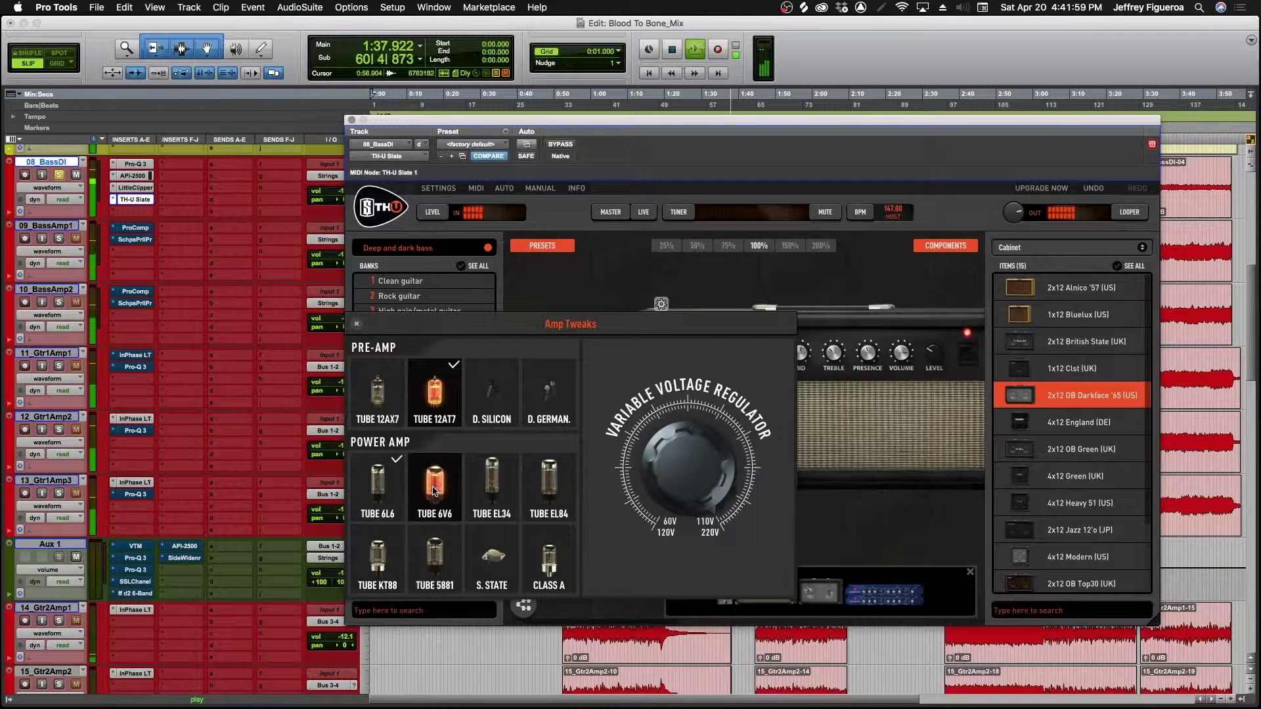
left_click(443, 556)
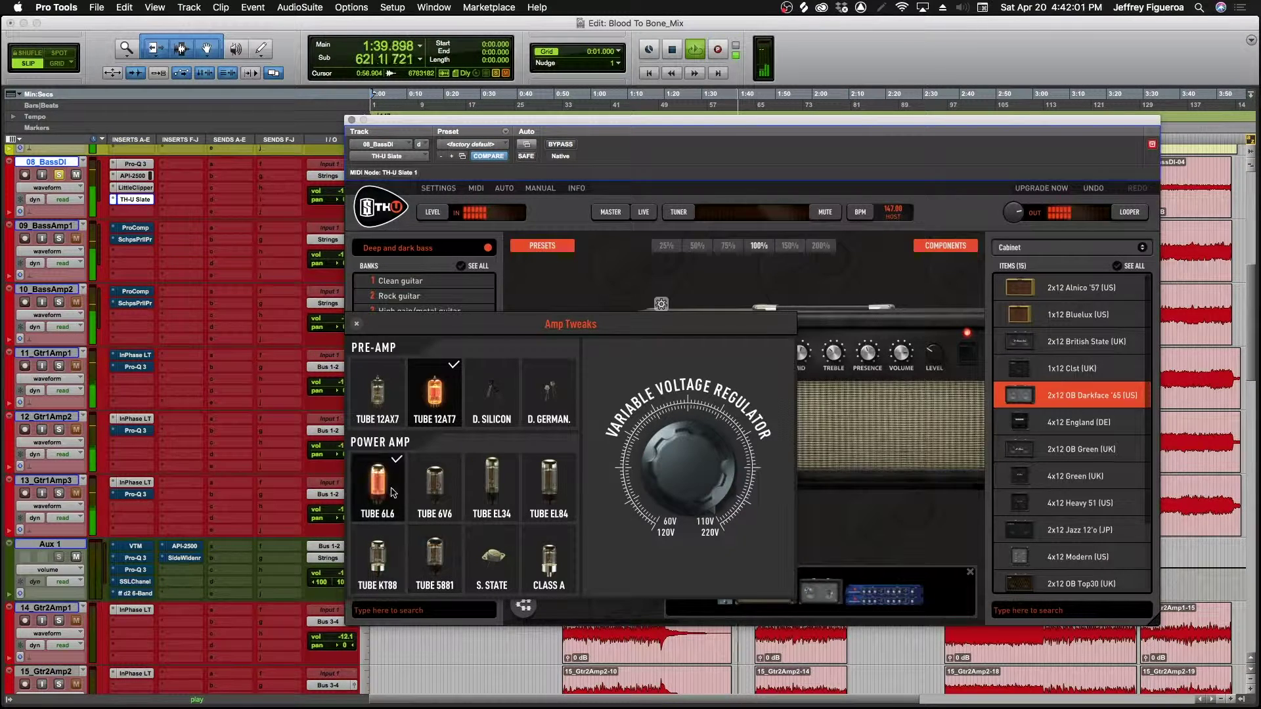
left_click(395, 492)
left_click(492, 486)
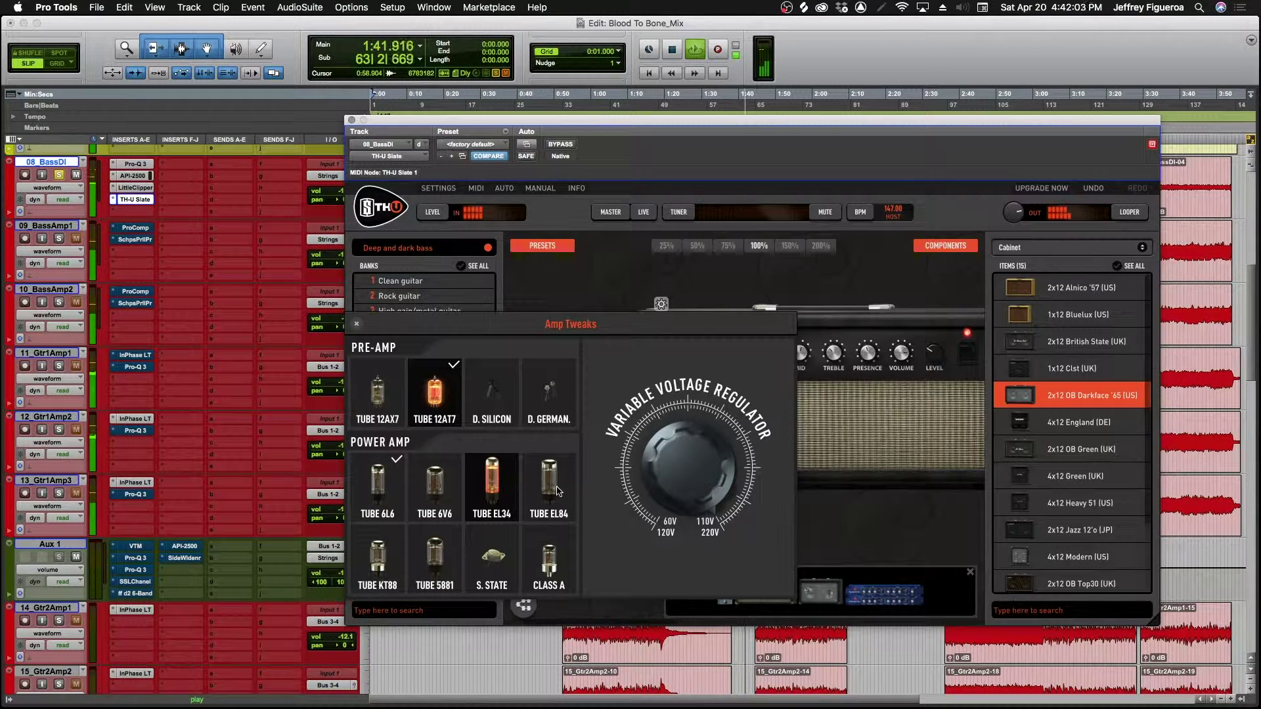
left_click(557, 492)
left_click(549, 562)
left_click(483, 563)
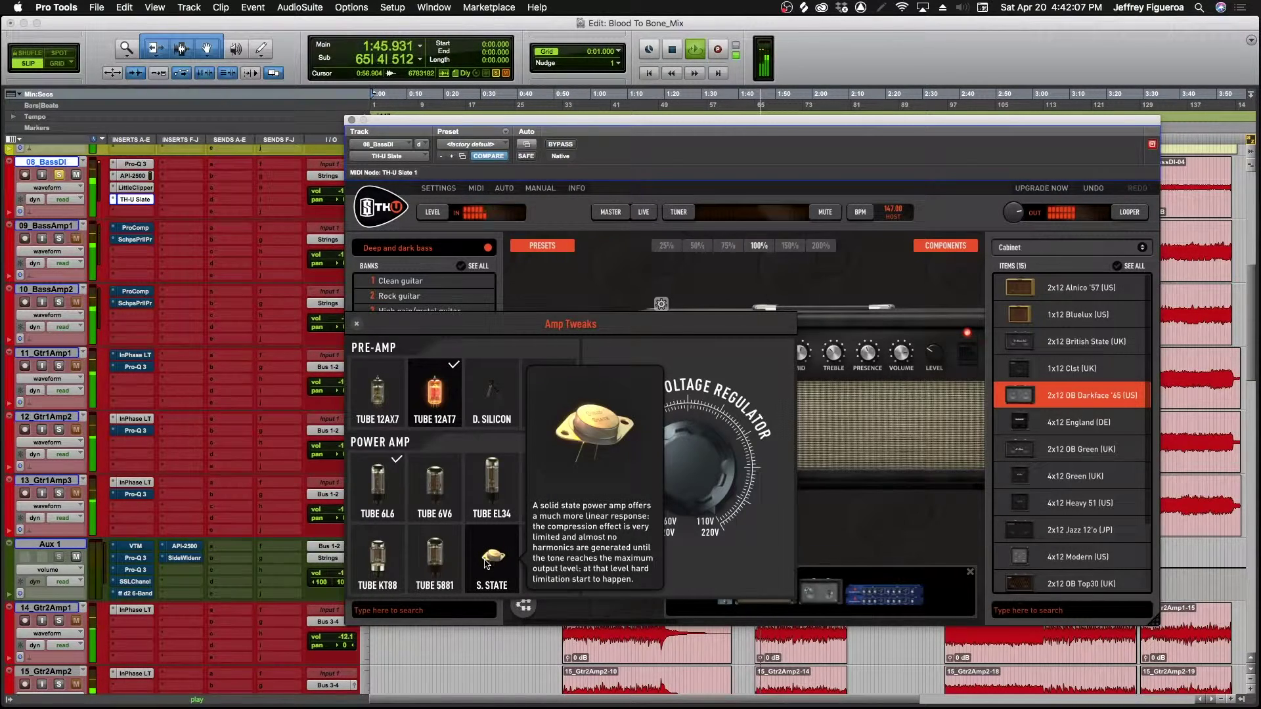
left_click(399, 499)
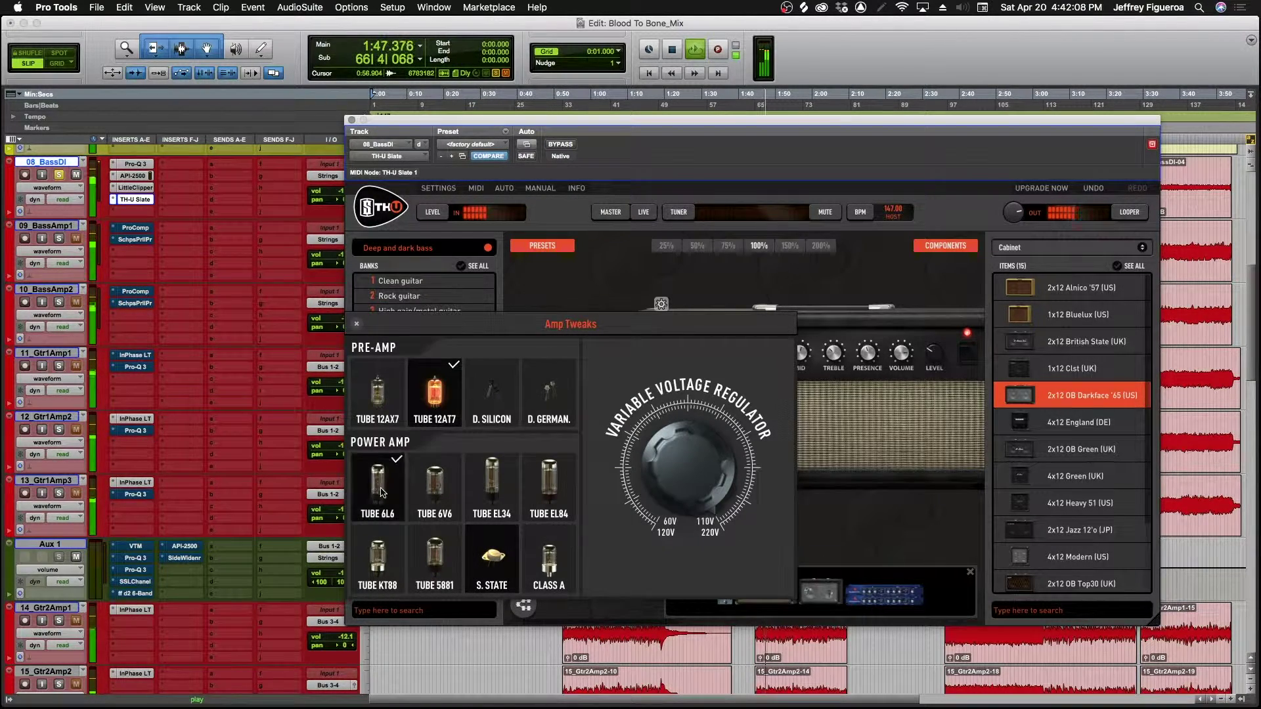
left_click(494, 557)
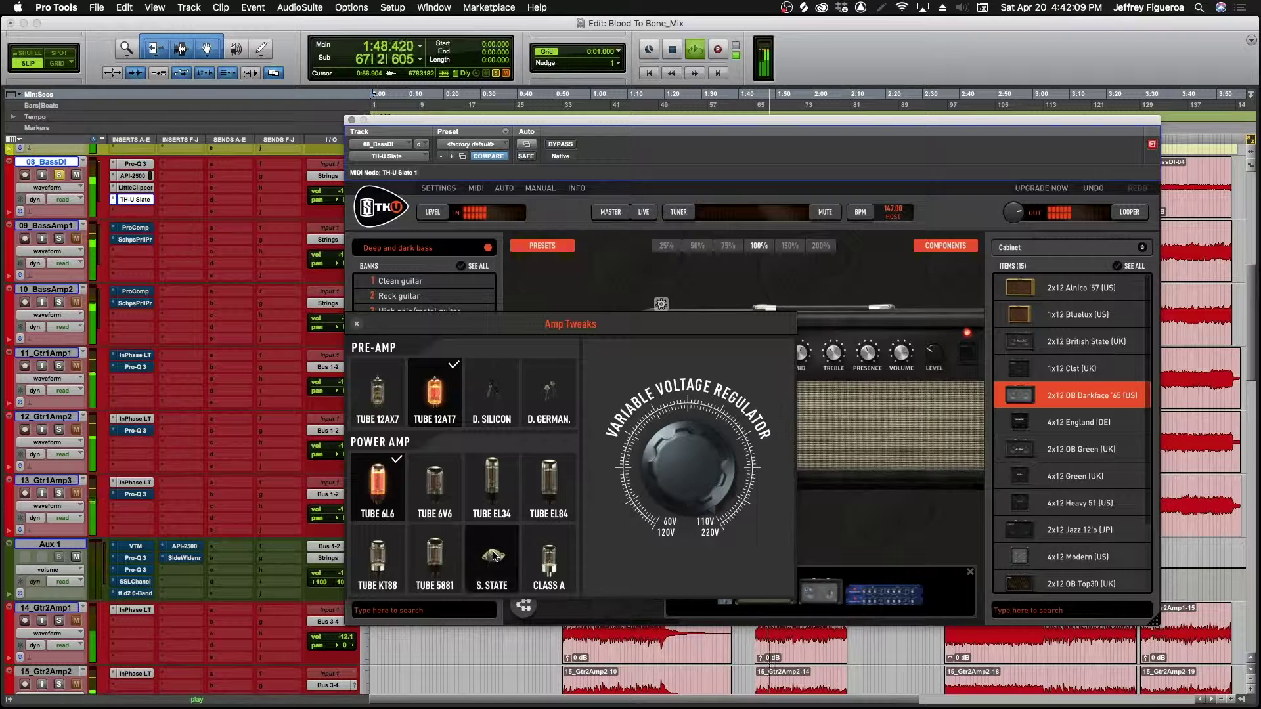
left_click(353, 325)
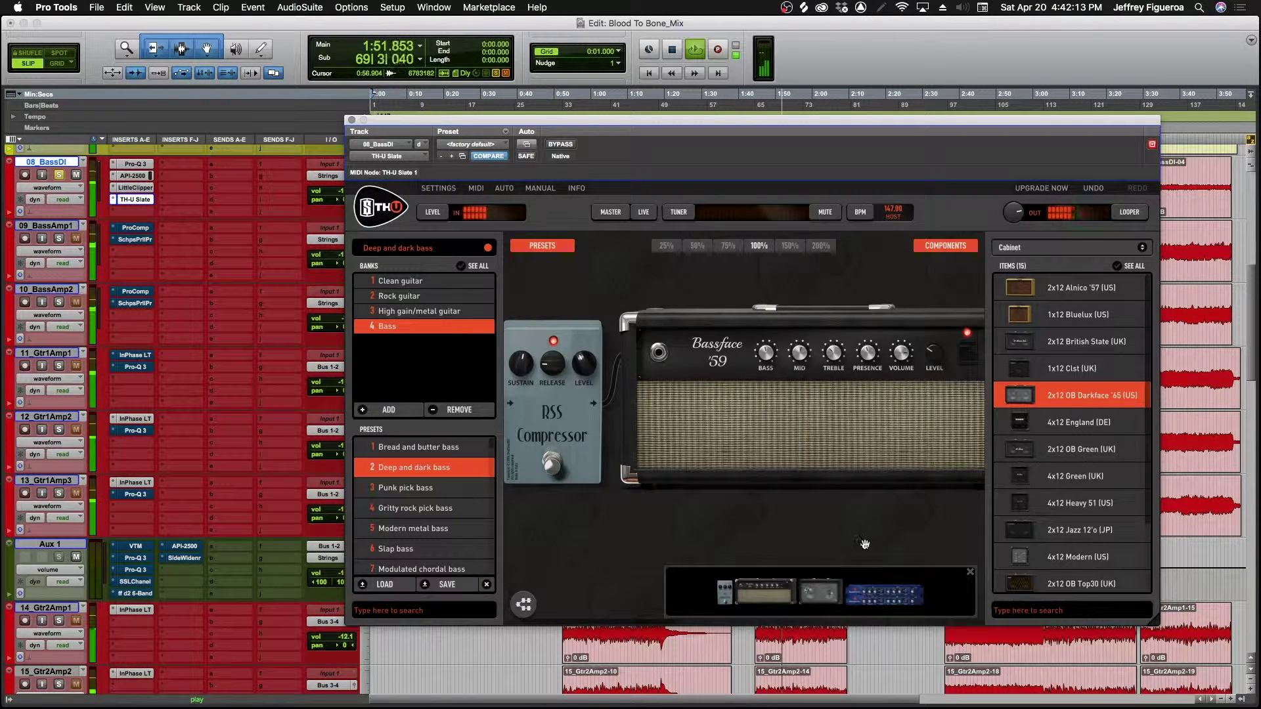
Check the two Parametric EQ units in the signal chain and close the TH-U Slate plug-in window
left_click_drag(835, 515, 567, 526)
left_click_drag(761, 527, 702, 524)
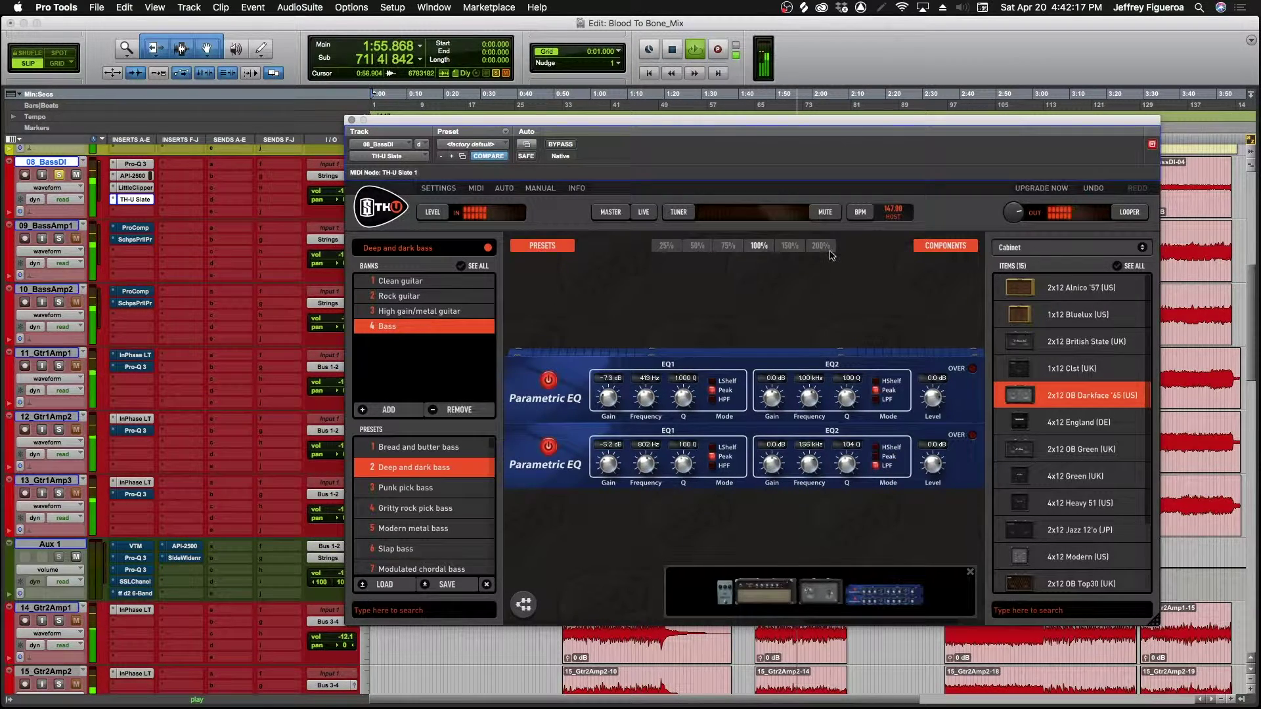
left_click(352, 121)
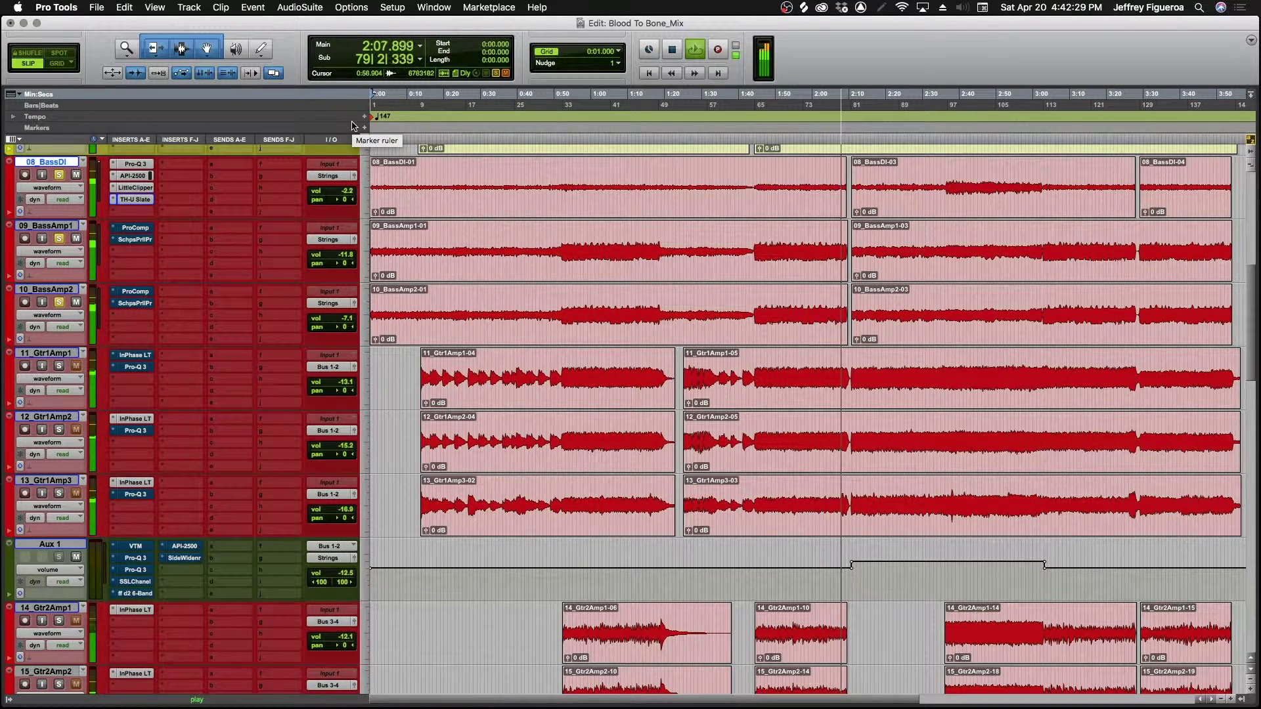
Stop playback, solo the 08_BassDI, 09_BassAmp1 and 10_BassAmp2 tracks, and play them from the start of the session
key("space")
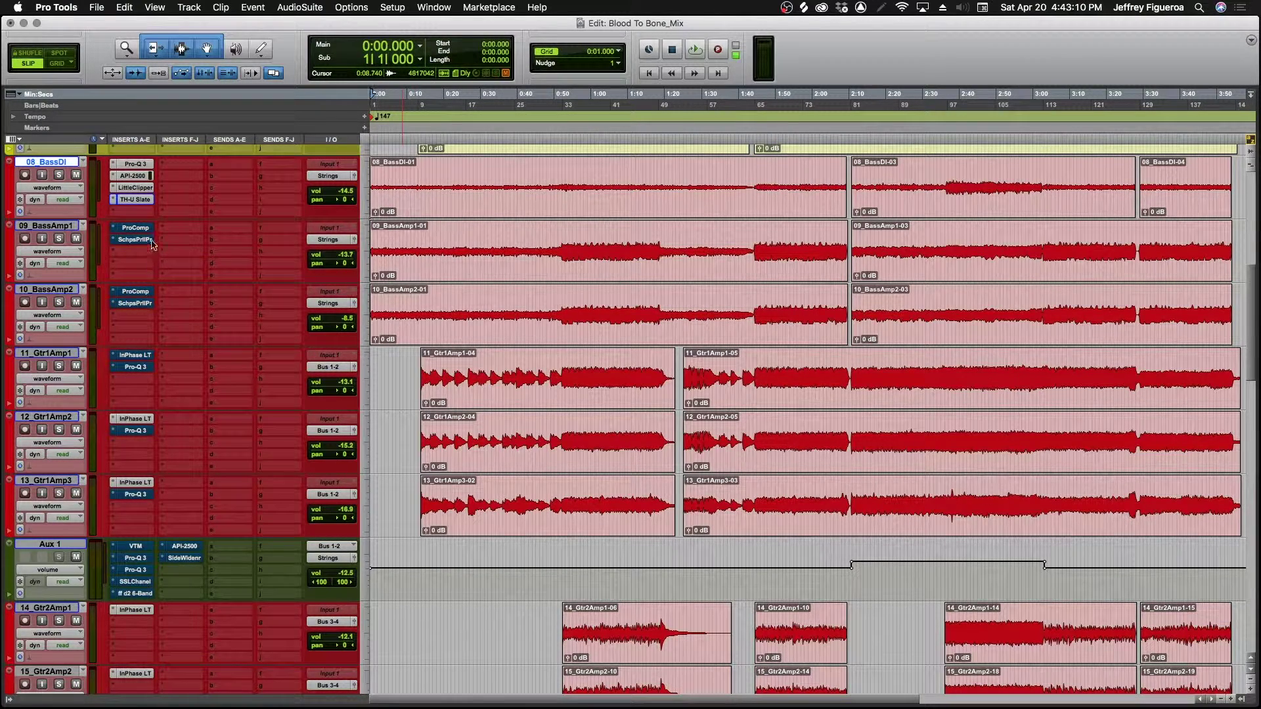
key("shift+s")
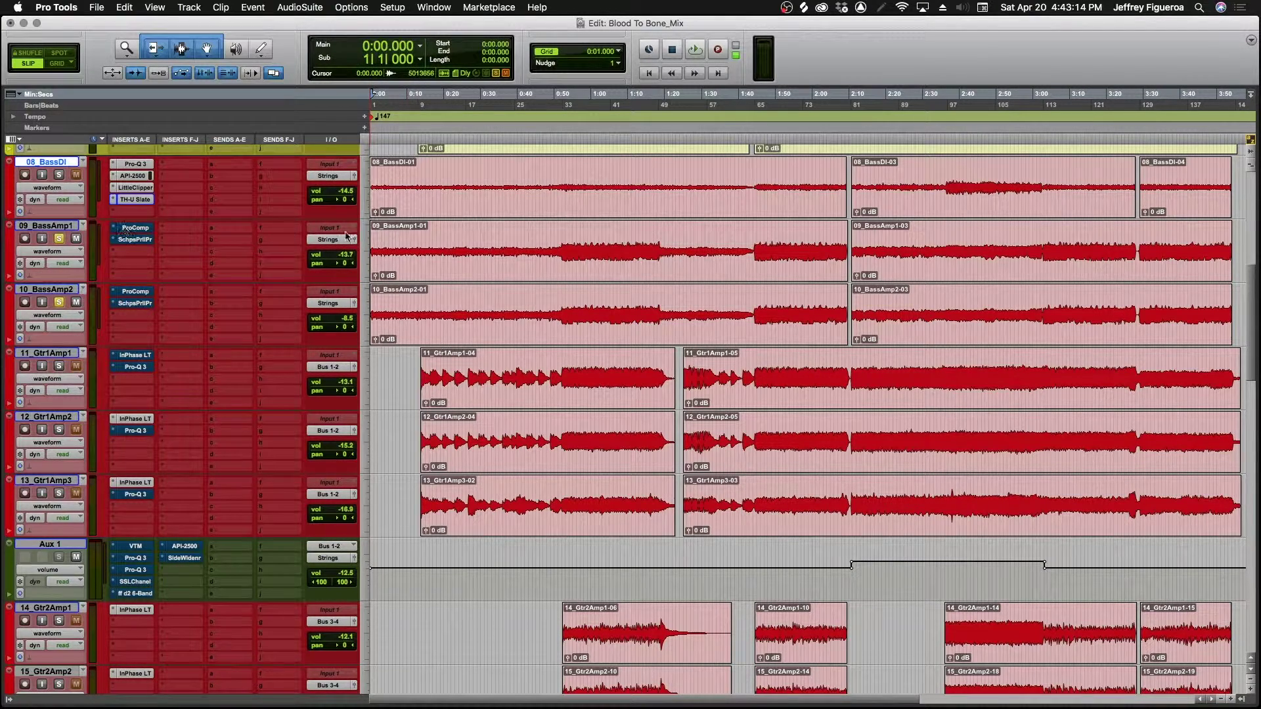
key("space")
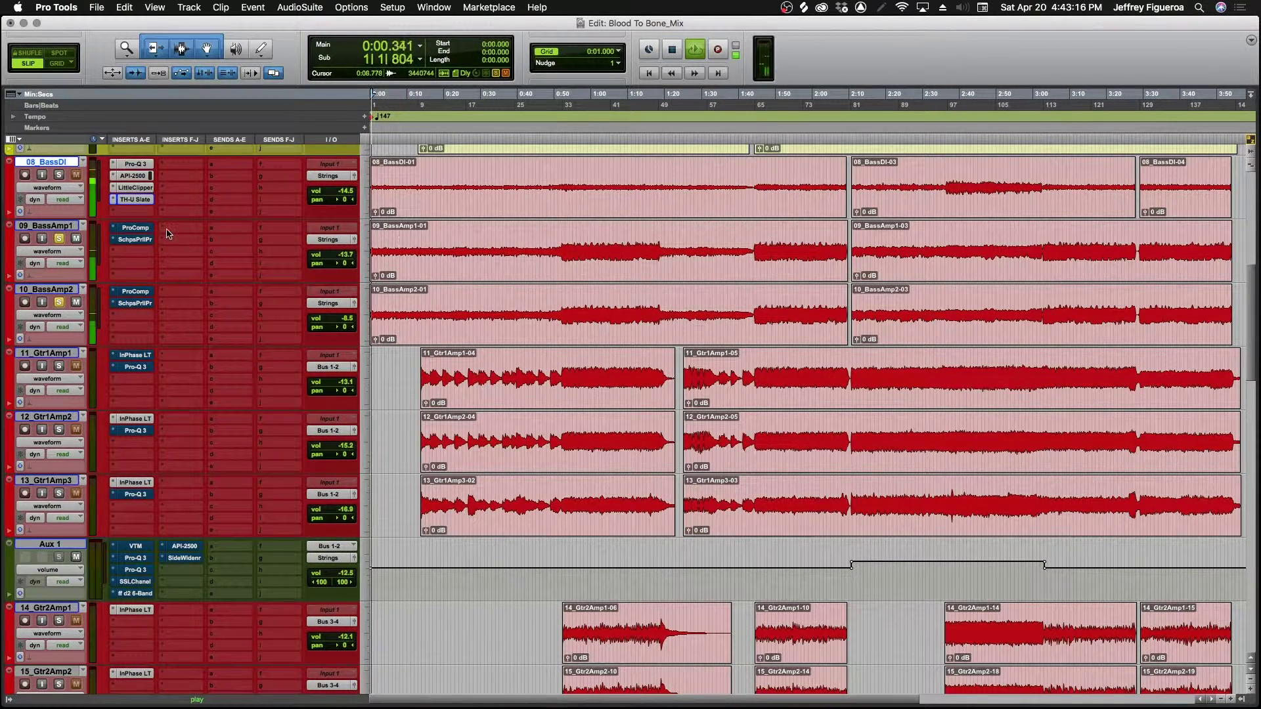
Activate the Pro Compressor on the 09_BassAmp1 and 10_BassAmp2 tracks and check its settings on both
left_click(129, 230, "super")
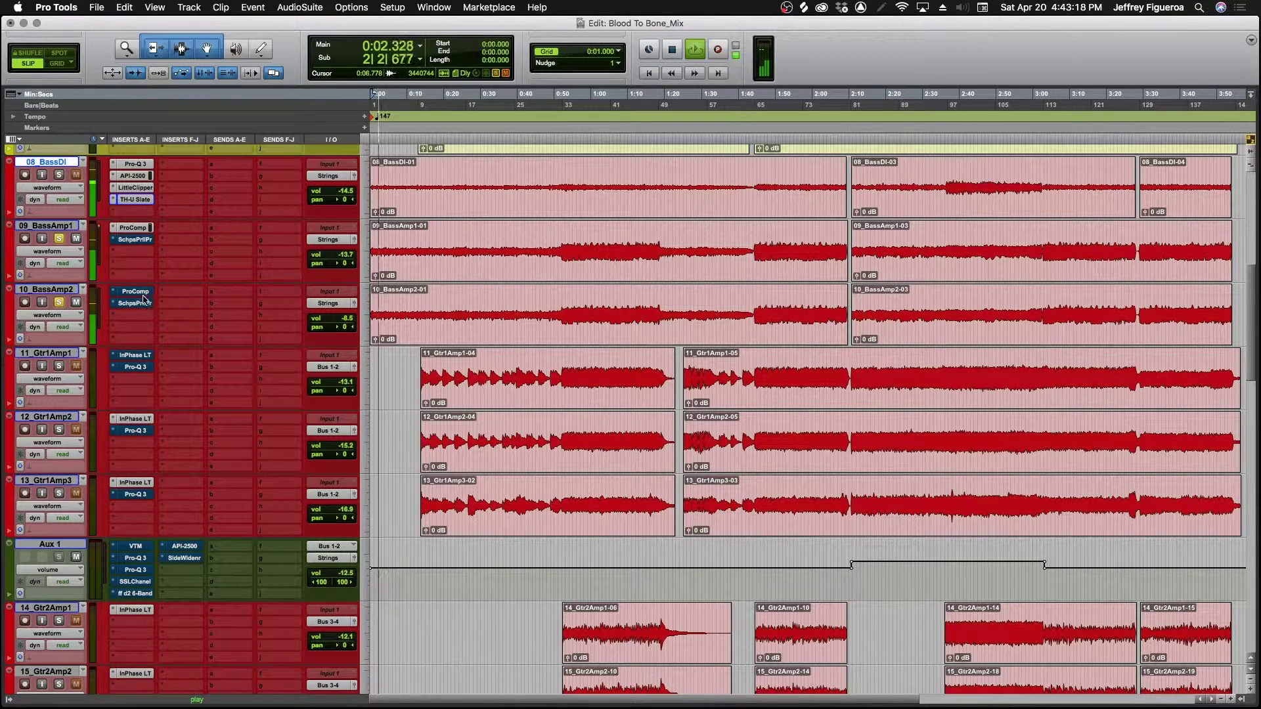
left_click(142, 293)
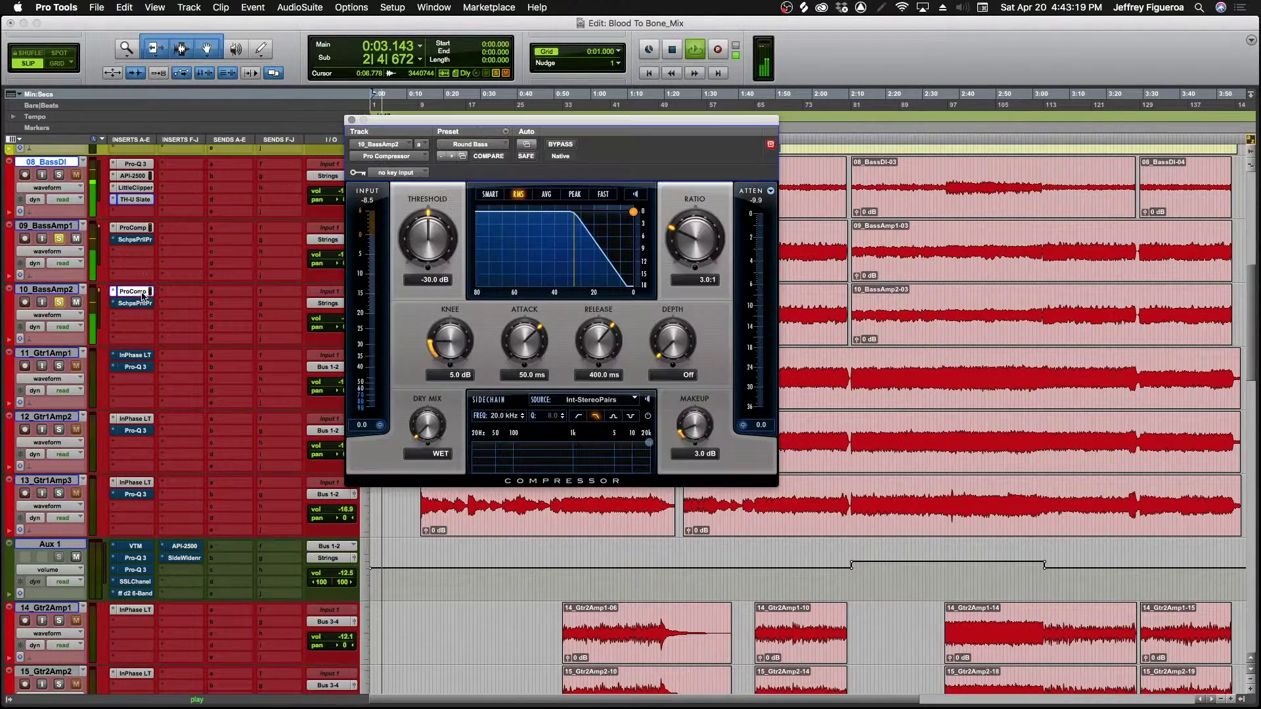
left_click(140, 230)
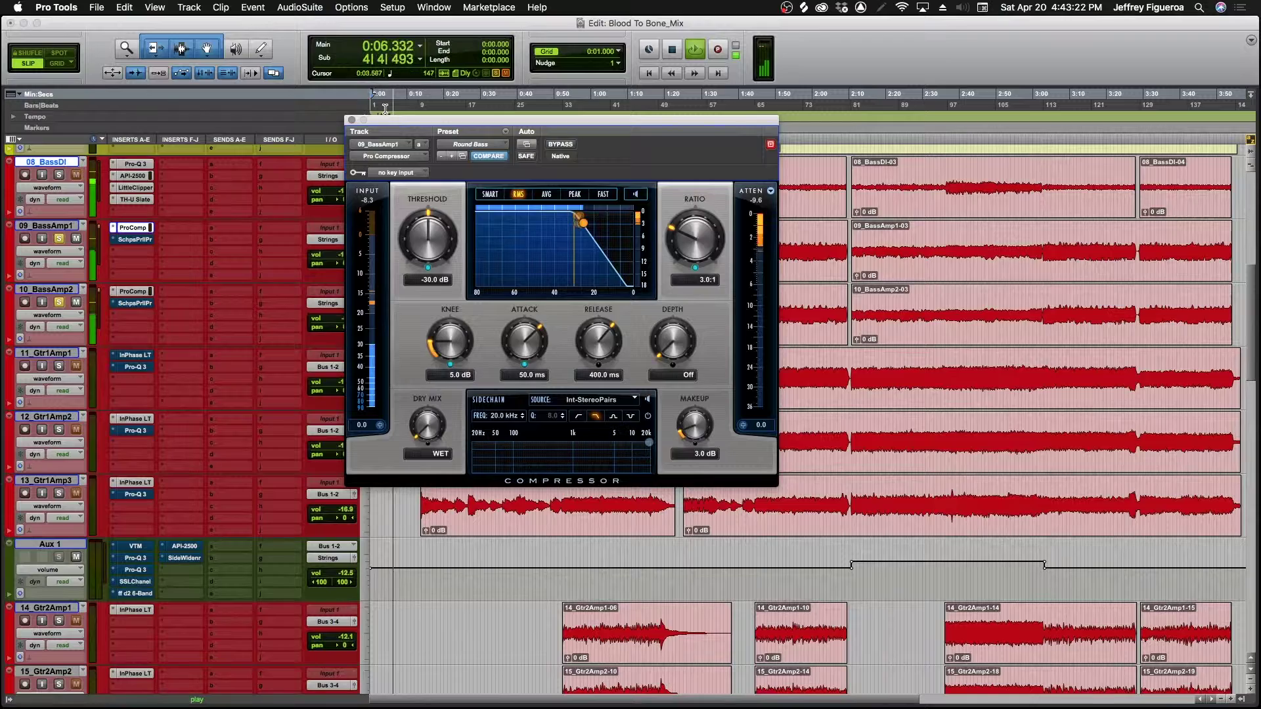
left_click_drag(392, 120, 625, 105)
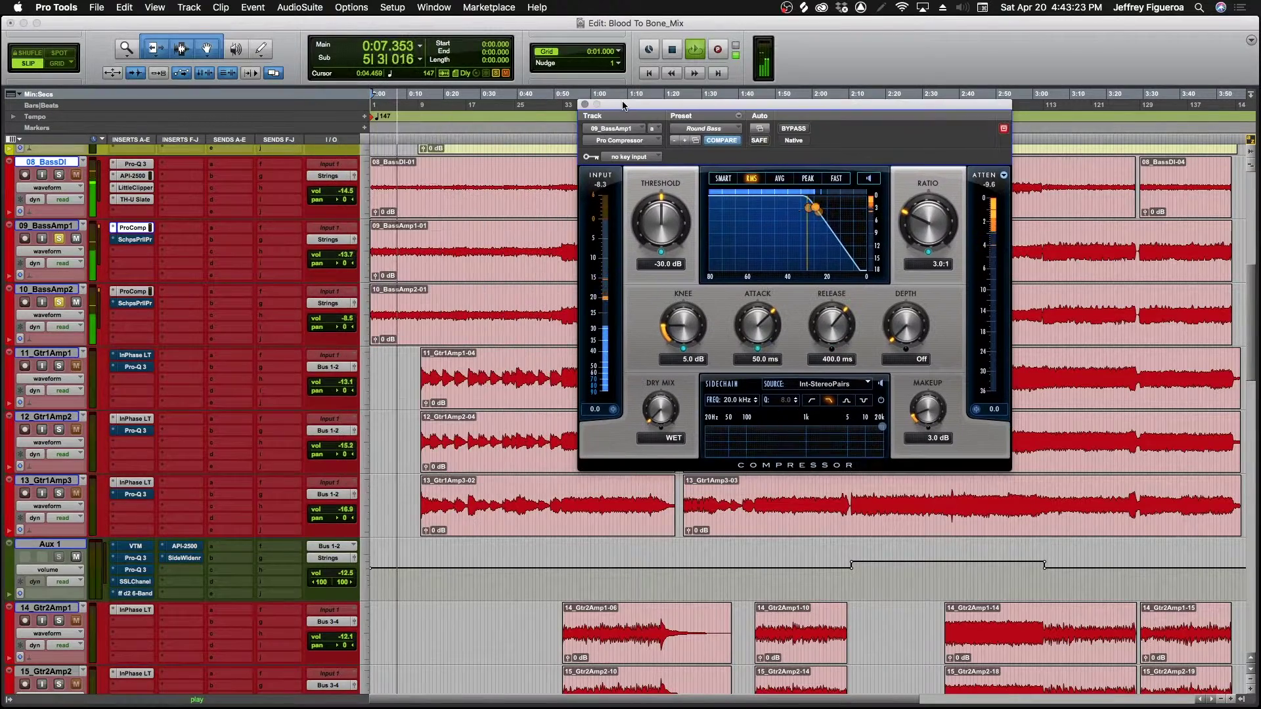
Activate Scheps Parallel Particles on the 09_BassAmp1 and 10_BassAmp2 tracks and check its settings on both
left_click(140, 302)
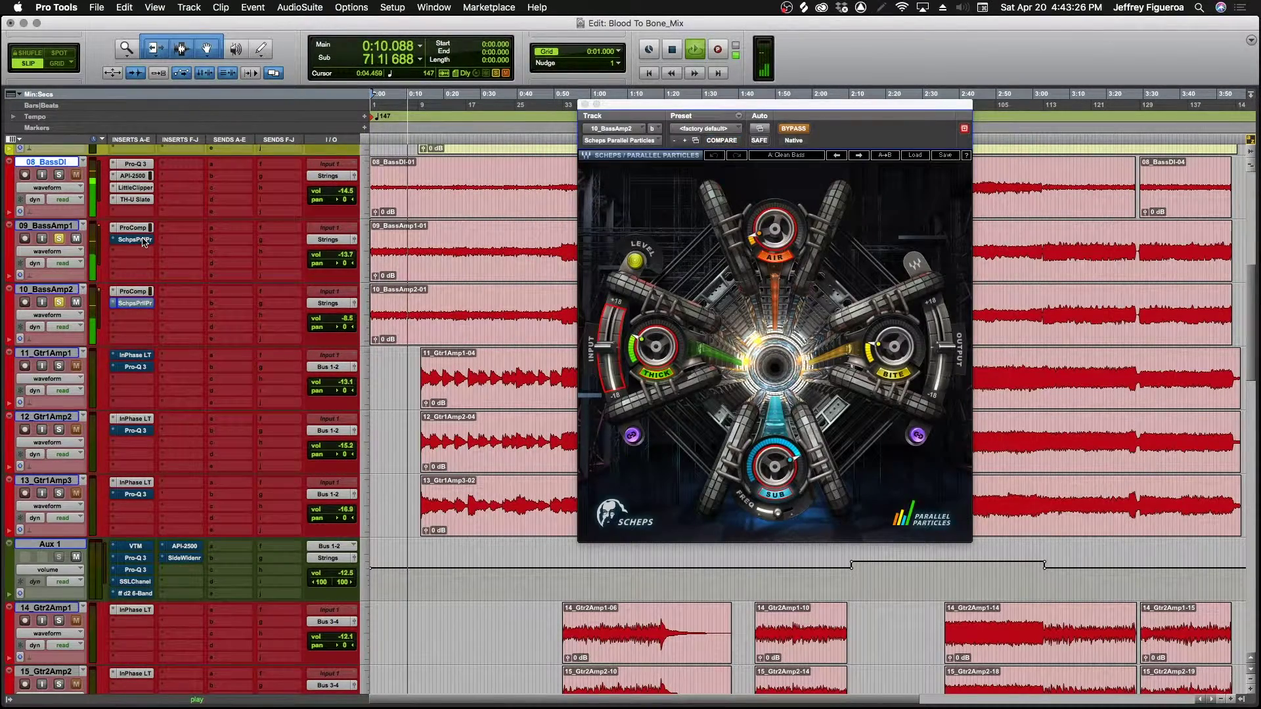
left_click(144, 240)
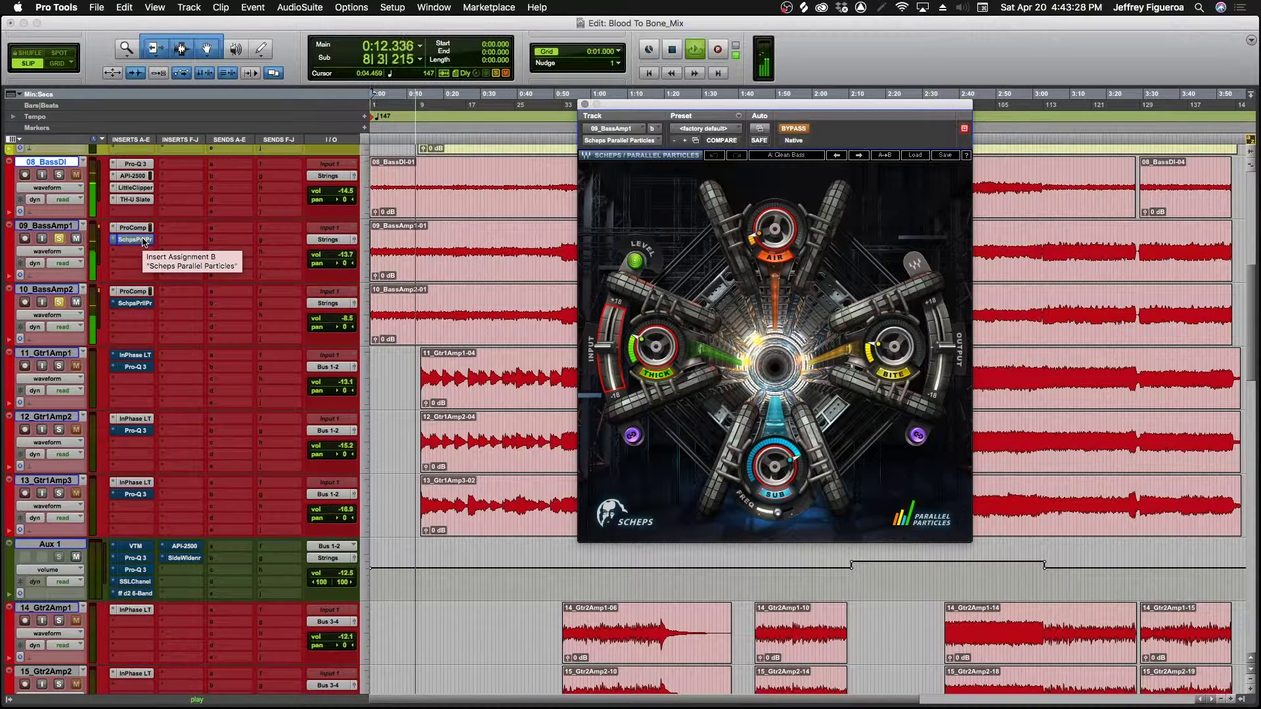
left_click(143, 241, "super")
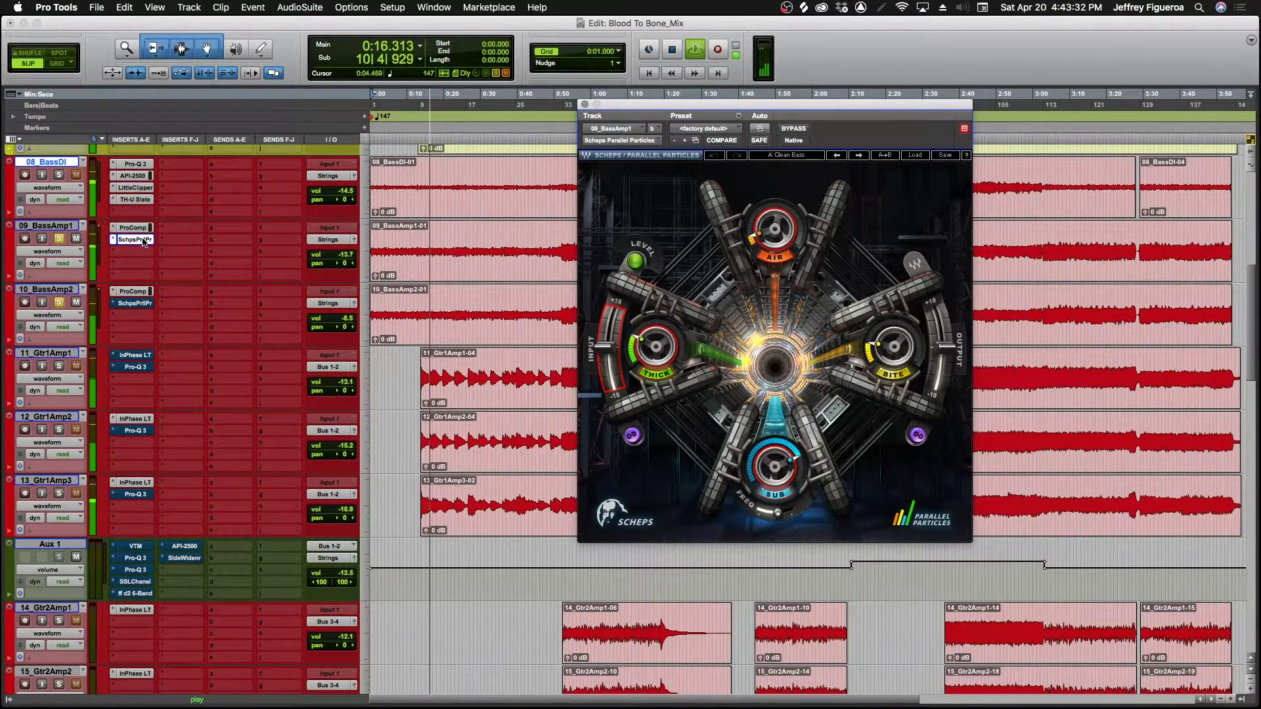
left_click(143, 305)
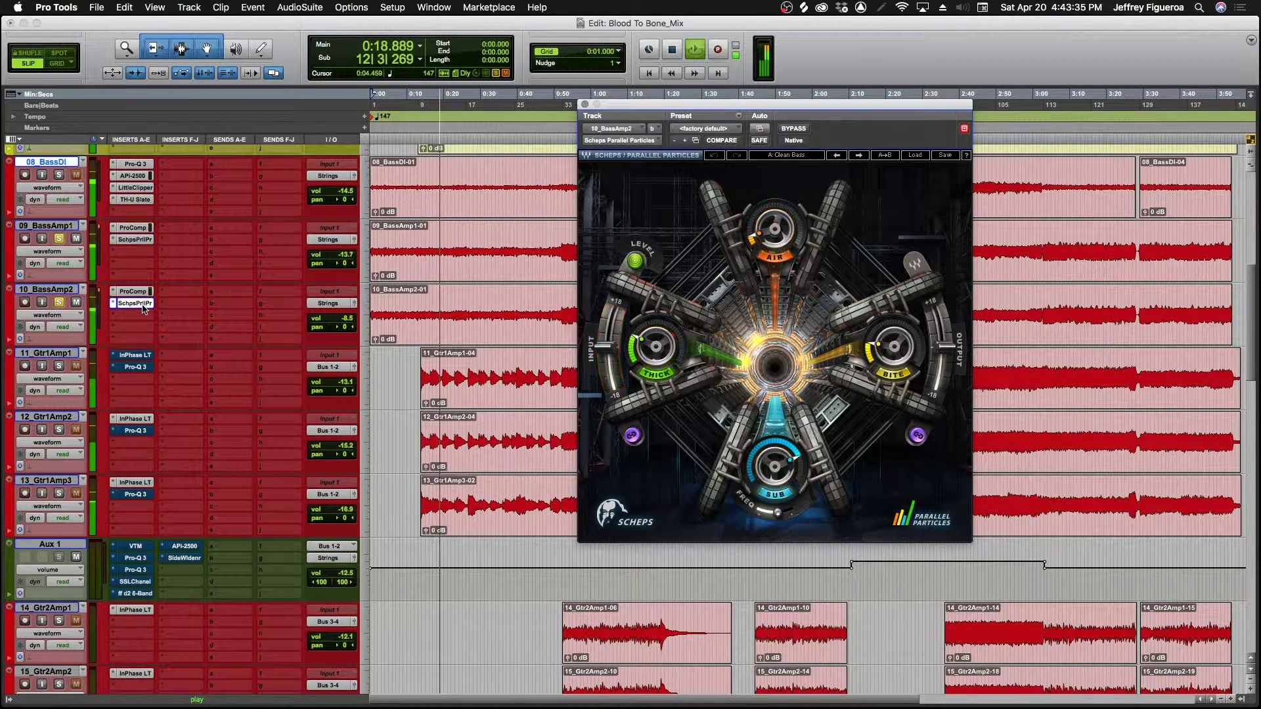
left_click(144, 240)
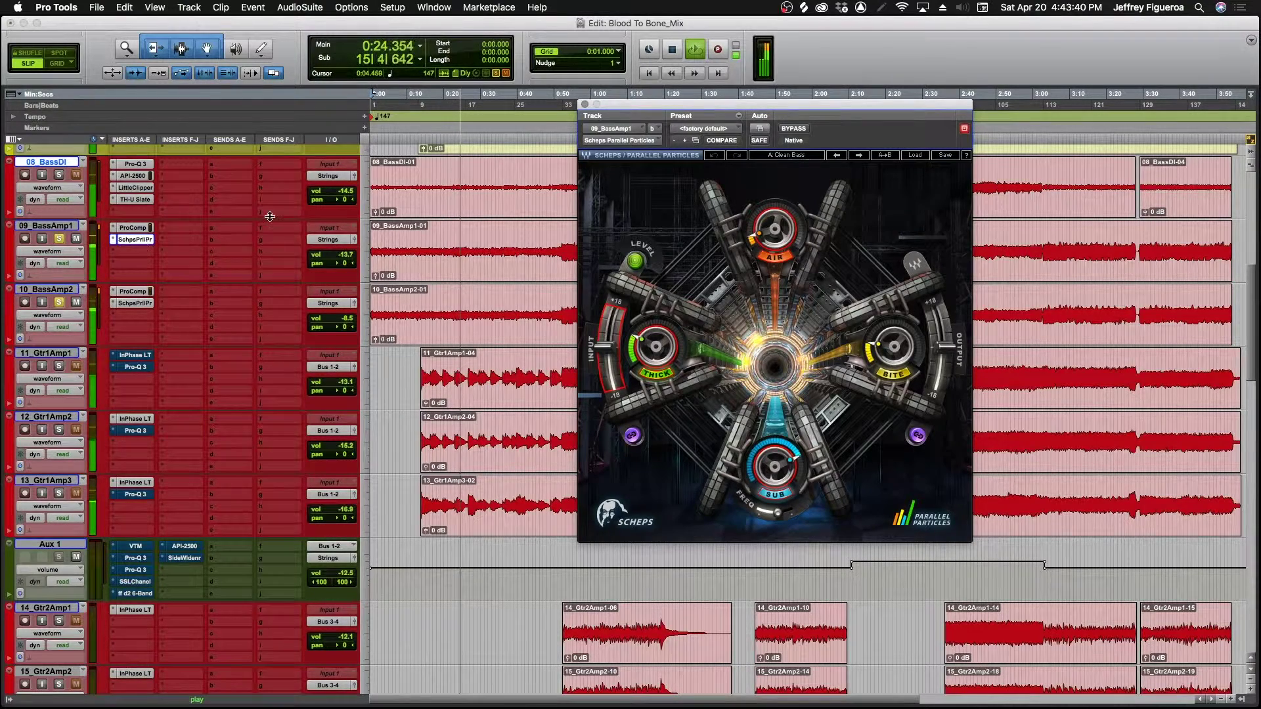
Raise the Air amount slightly in 09_BassAmp1's Parallel Particles, unsolo the bass tracks and close the plug-in
left_click_drag(775, 230, 775, 223)
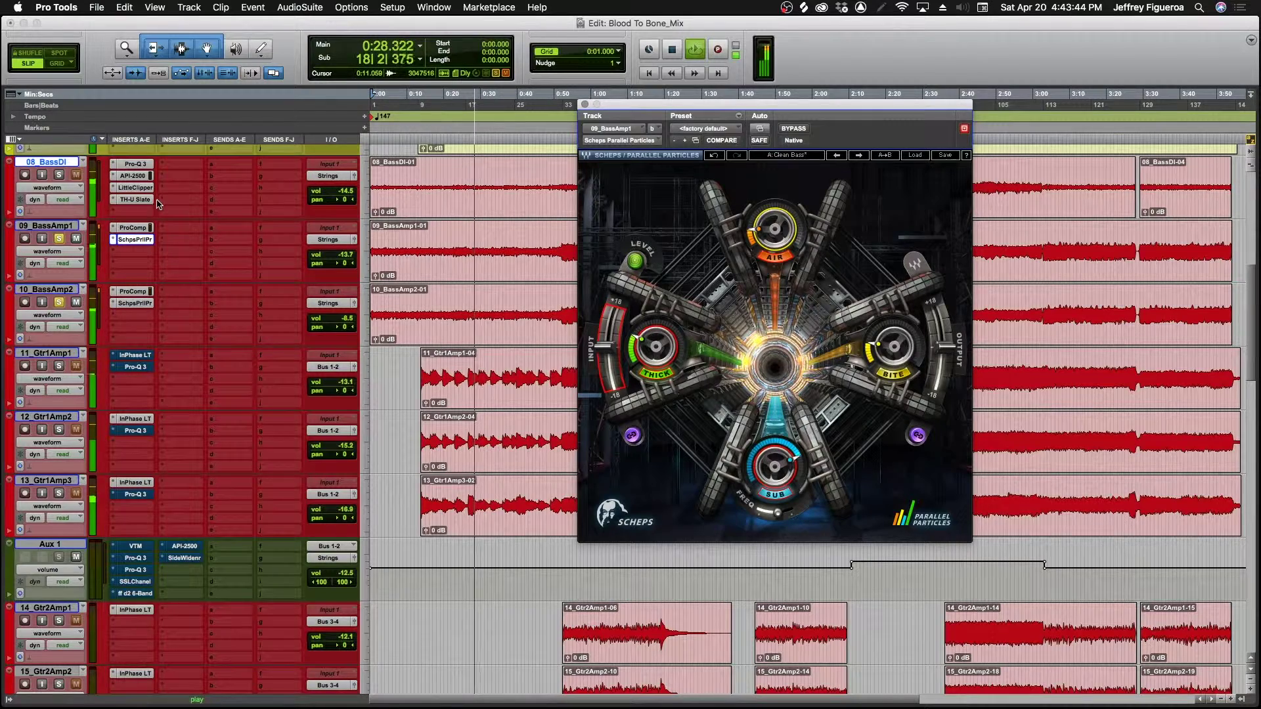
left_click(59, 174)
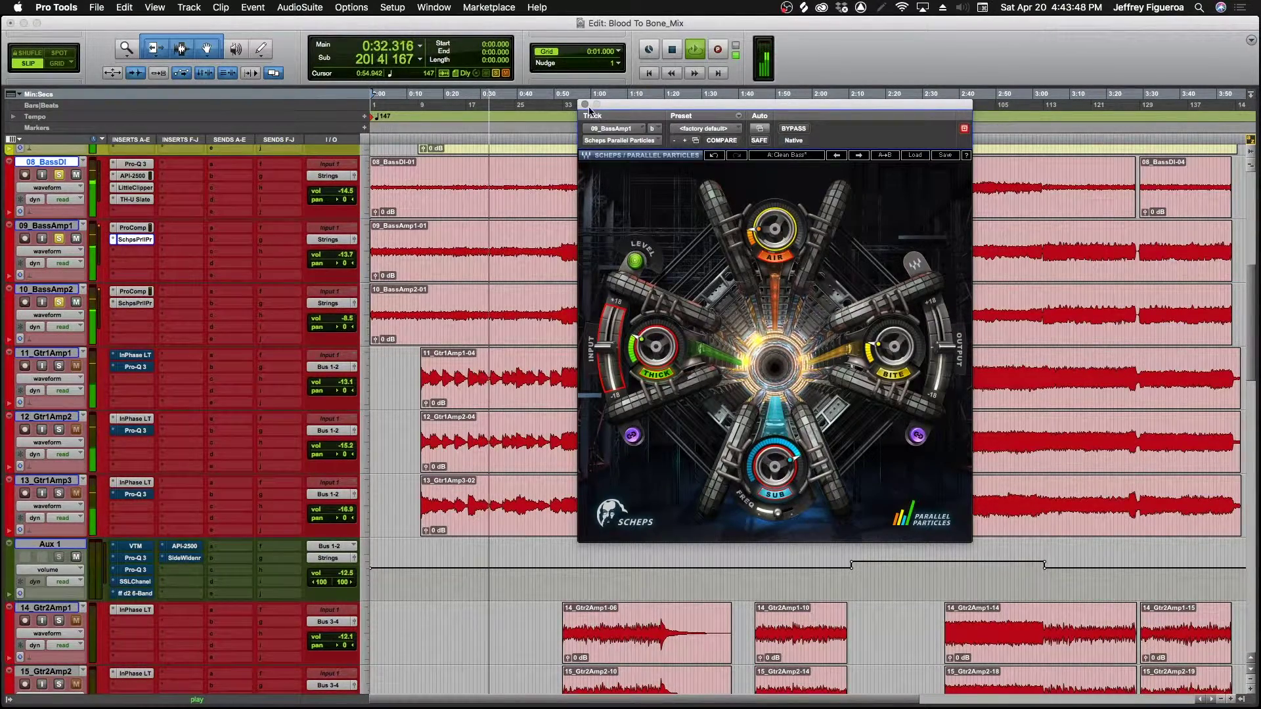
left_click(585, 105)
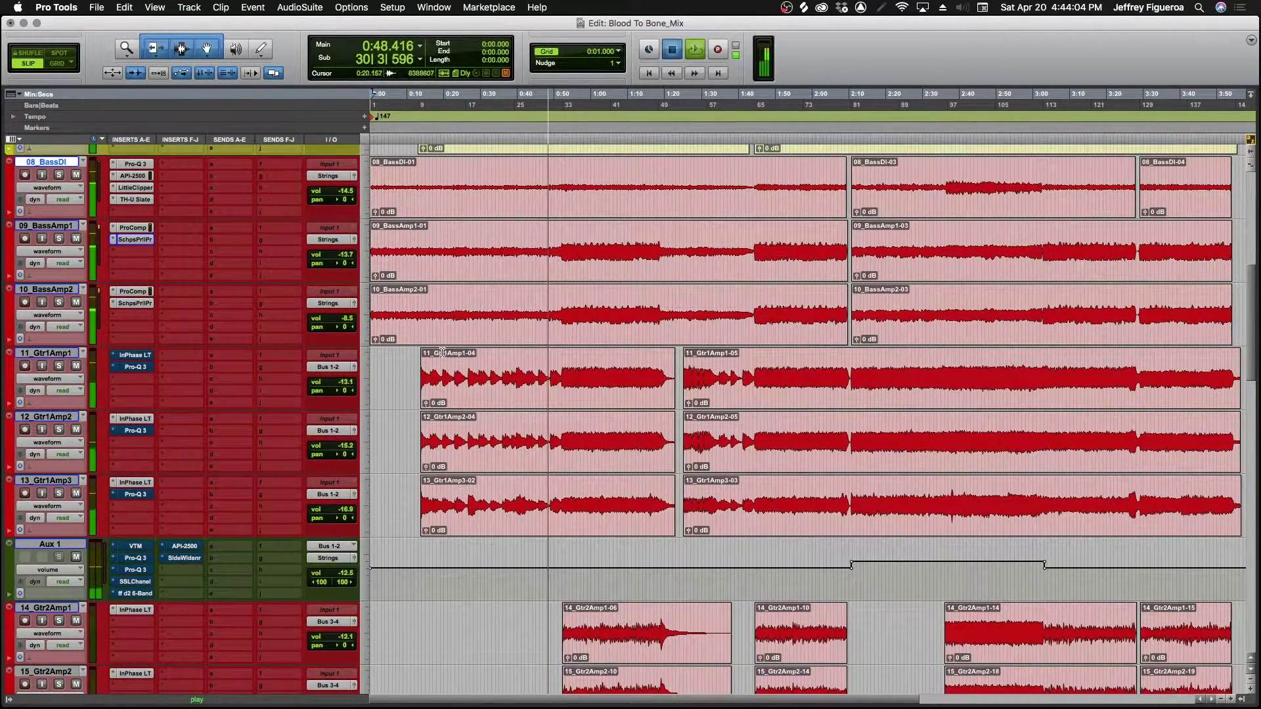
Stop playback, activate InPhase LT on 11_Gtr1Amp1, and check the InPhase LT settings on the three Gtr1 amp tracks
key("space")
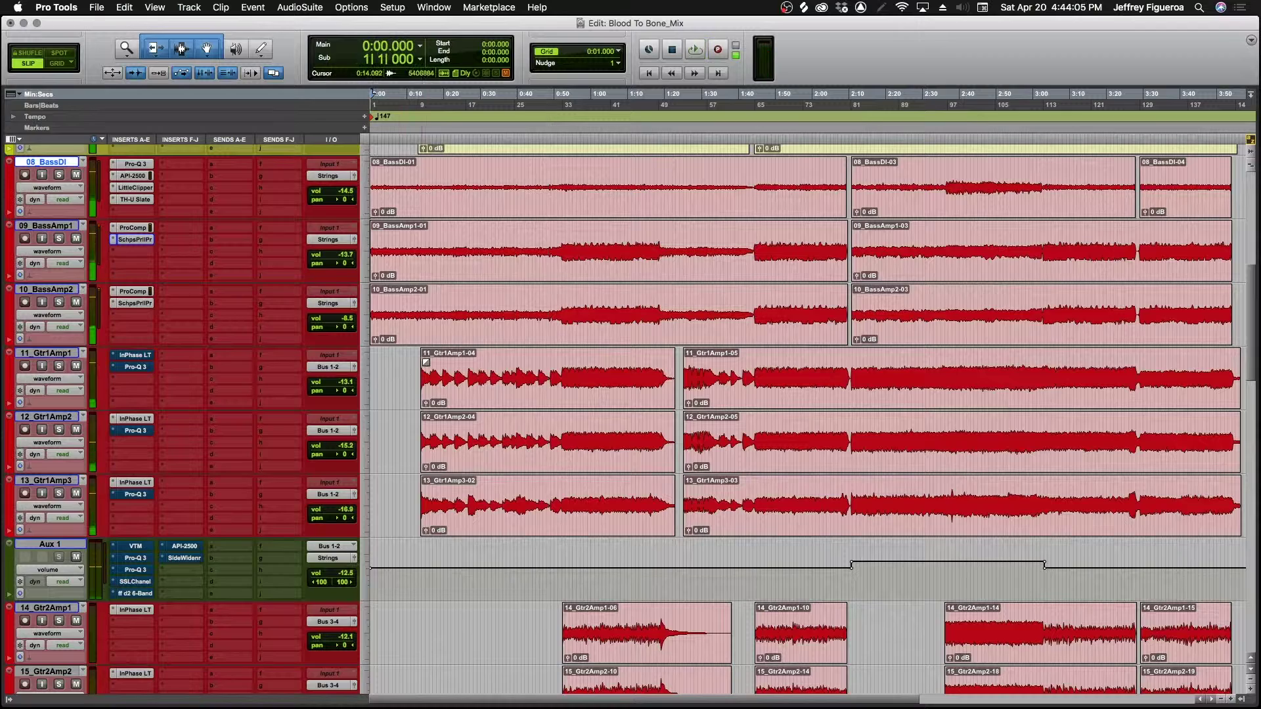
left_click(135, 358, "super")
left_click(150, 357)
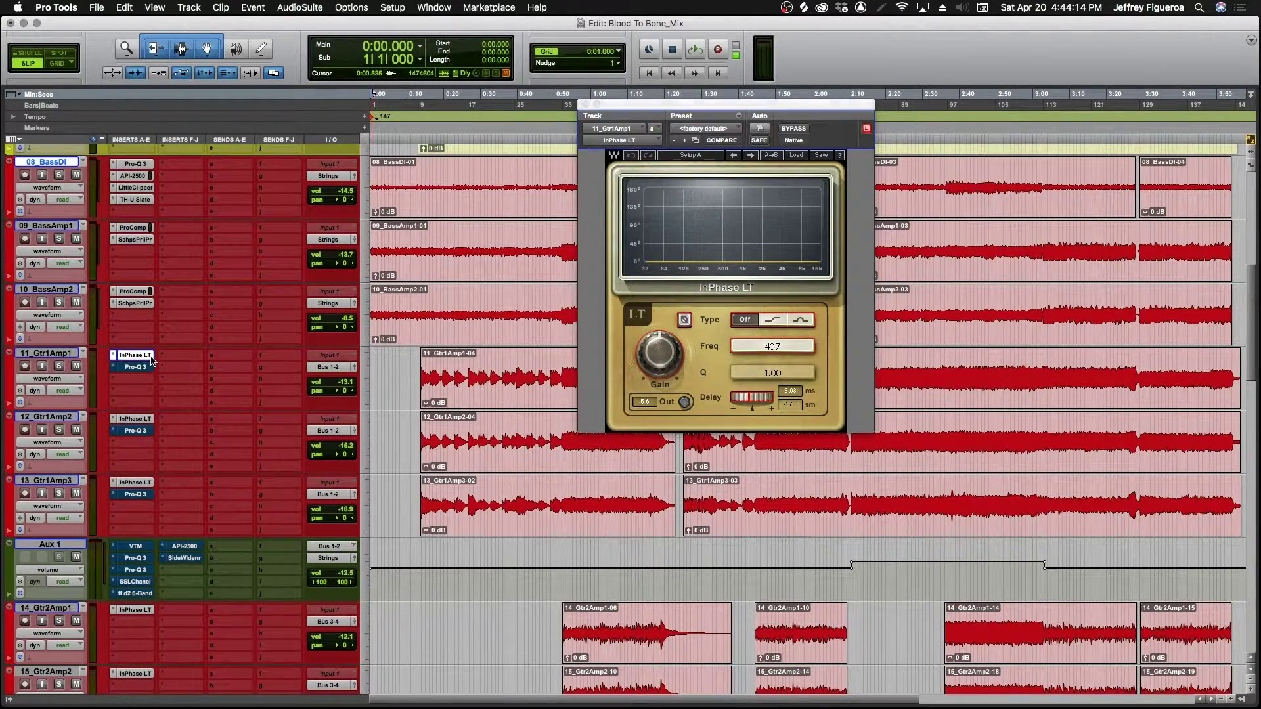
left_click(151, 357)
left_click(142, 420)
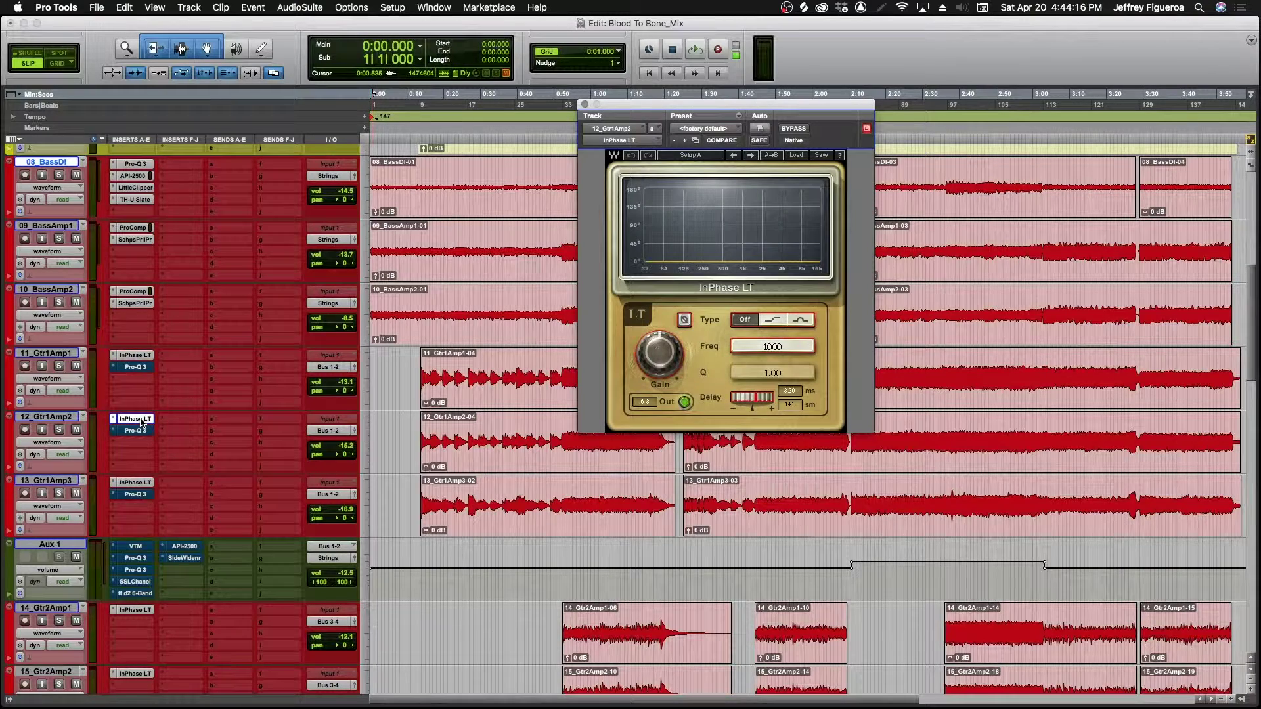
left_click(142, 421)
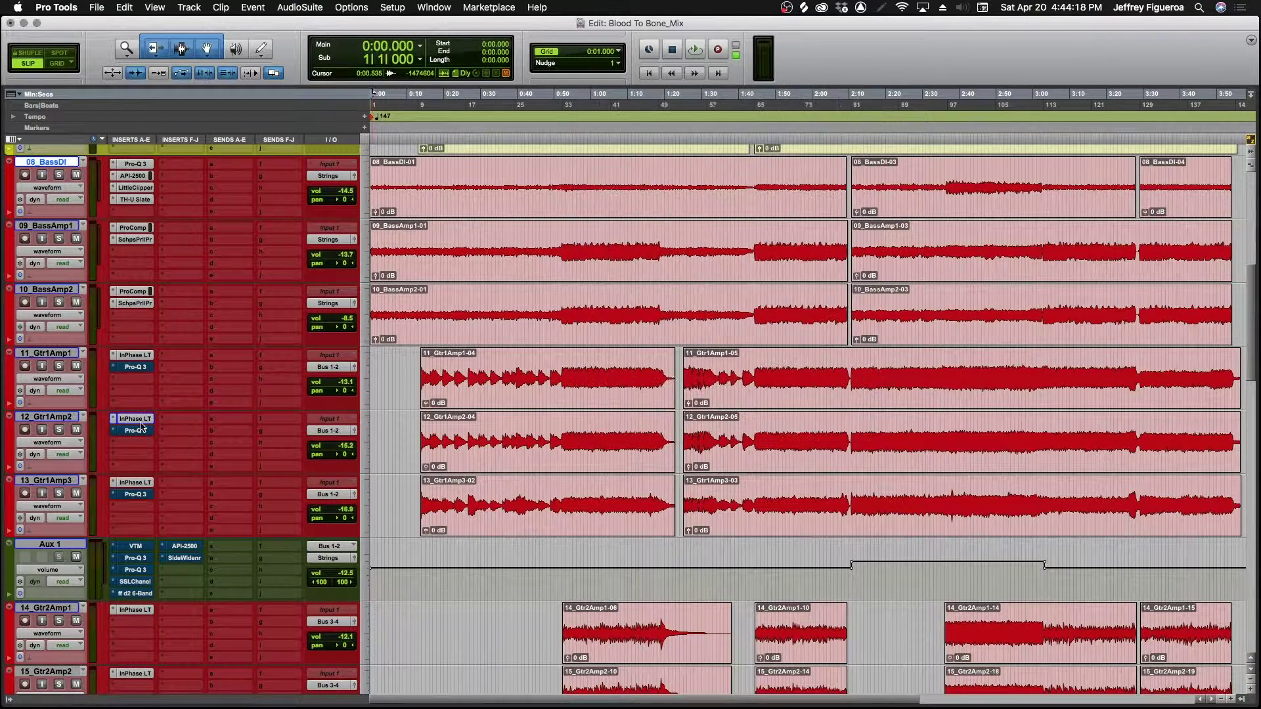
left_click(133, 484)
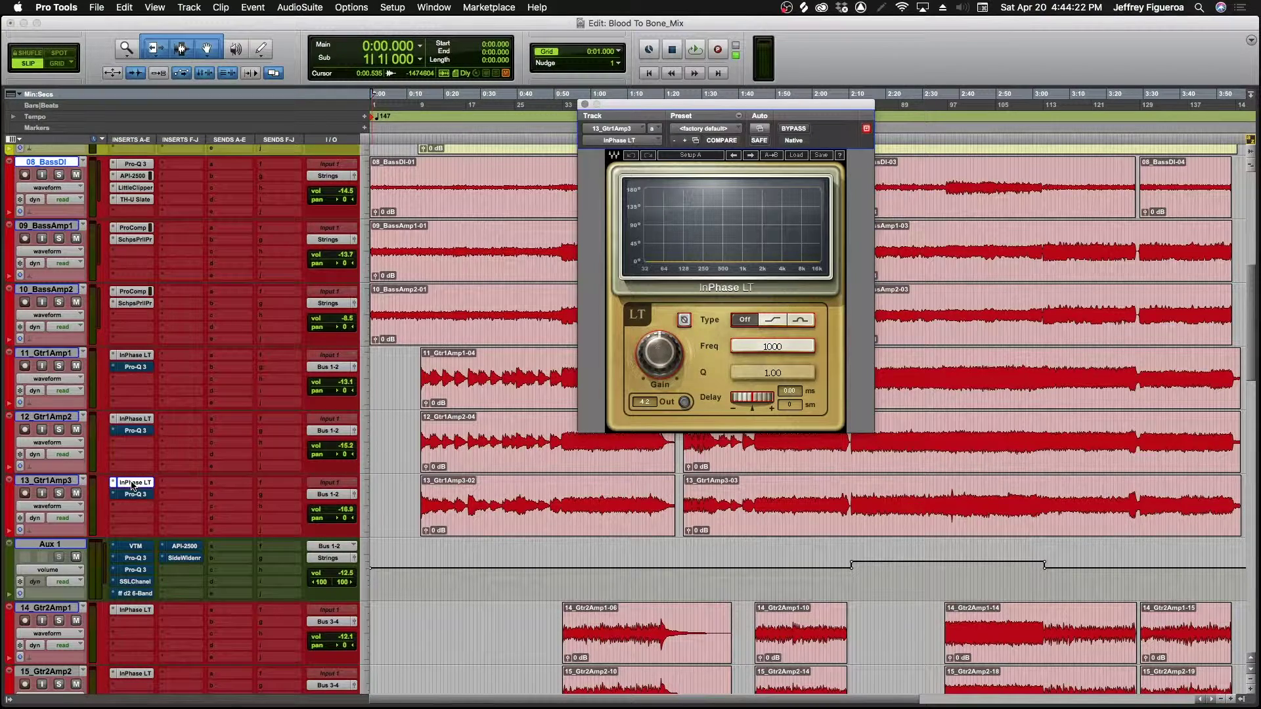
left_click(133, 484)
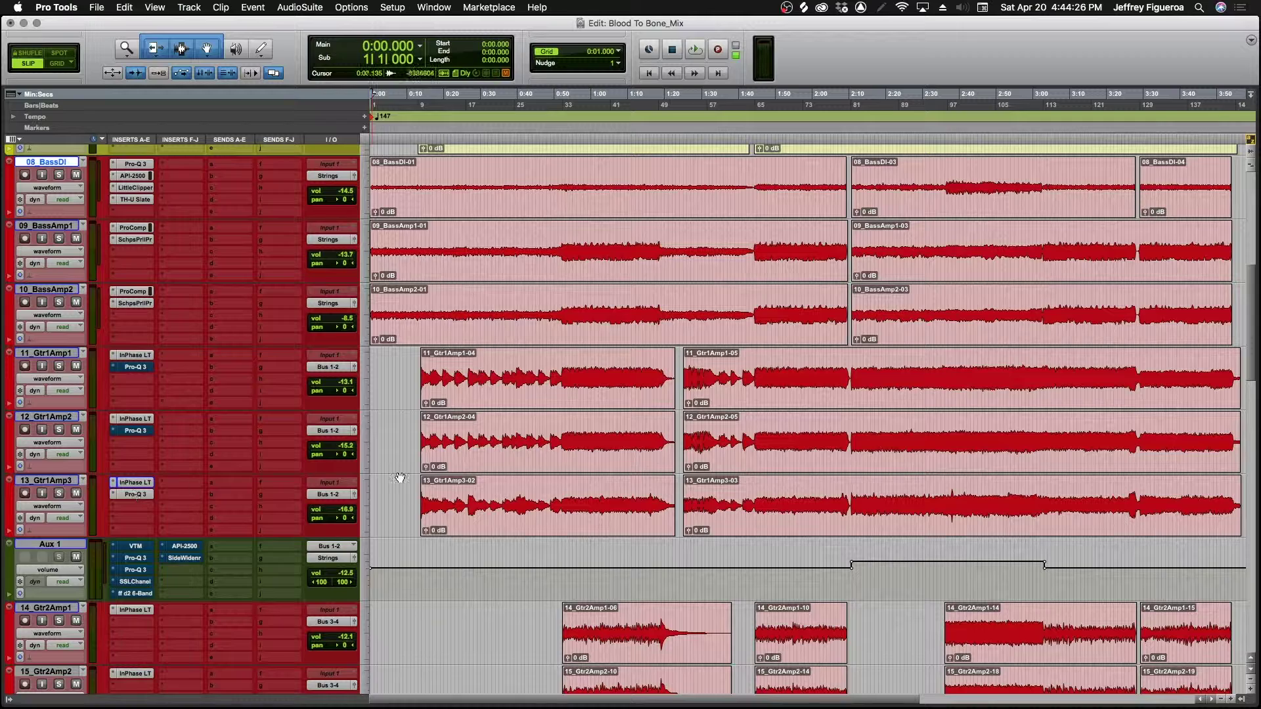
Solo the three Gtr1 amp tracks and play from just before their first clips at about 0:12.8
left_click(417, 360)
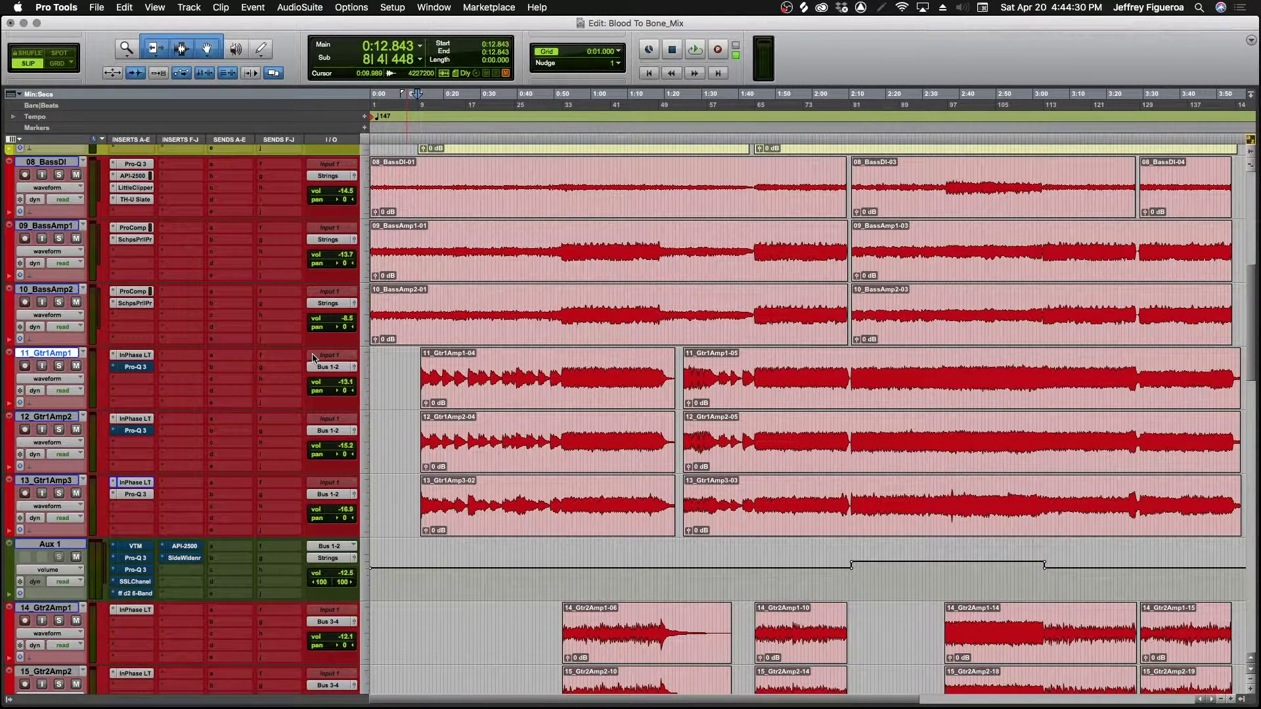
key("shift+s")
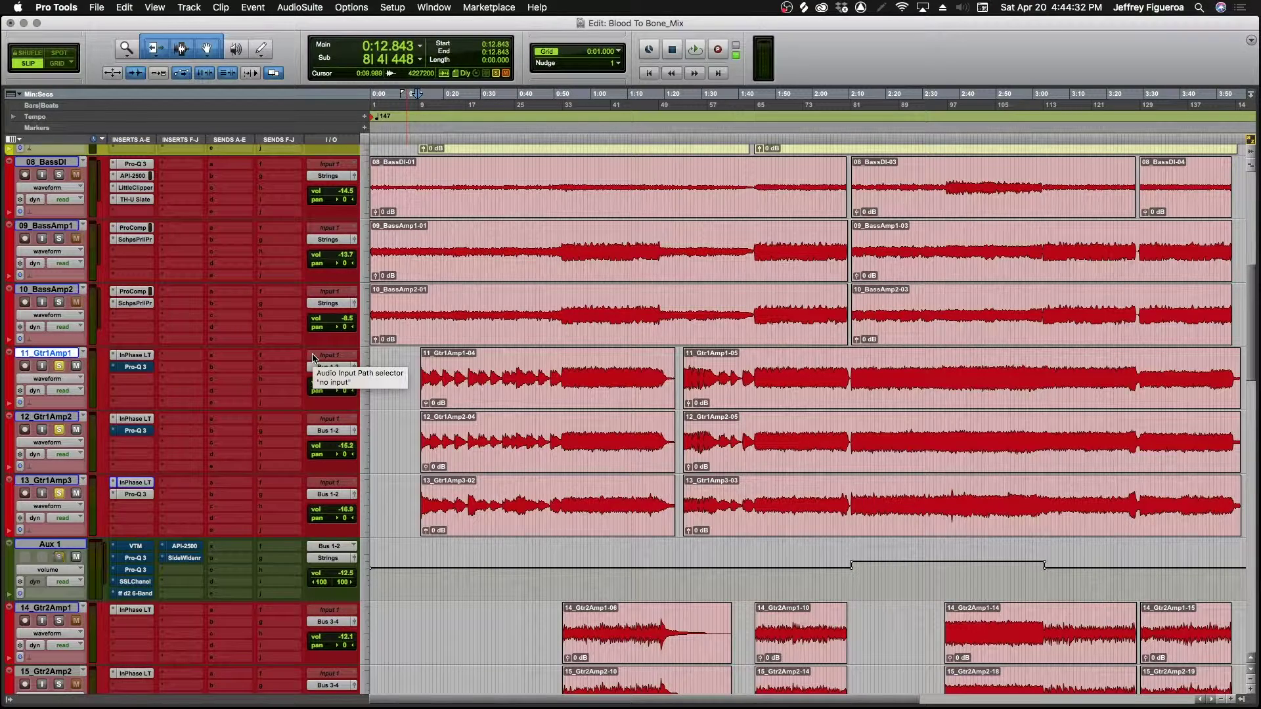
key("space")
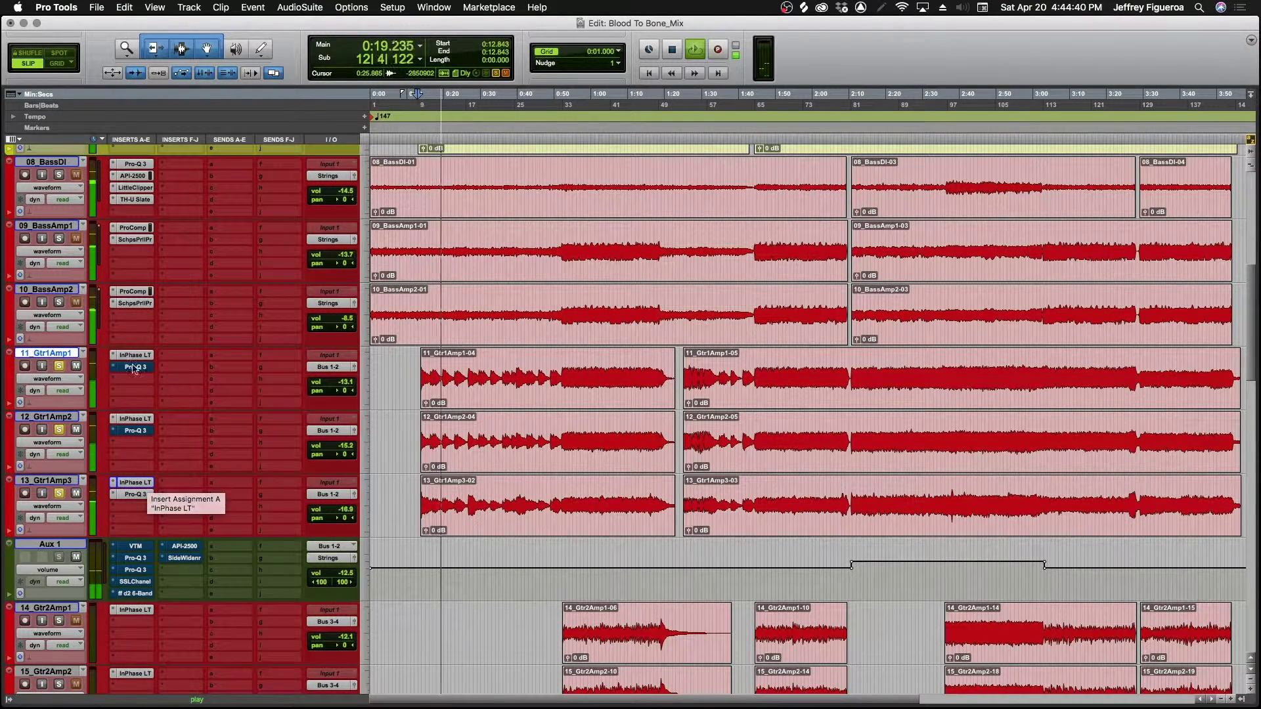
Examine the InPhase LT delay settings on 11_Gtr1Amp1, 12_Gtr1Amp2 and 13_Gtr1Amp3 while the guitars play
left_click(134, 356)
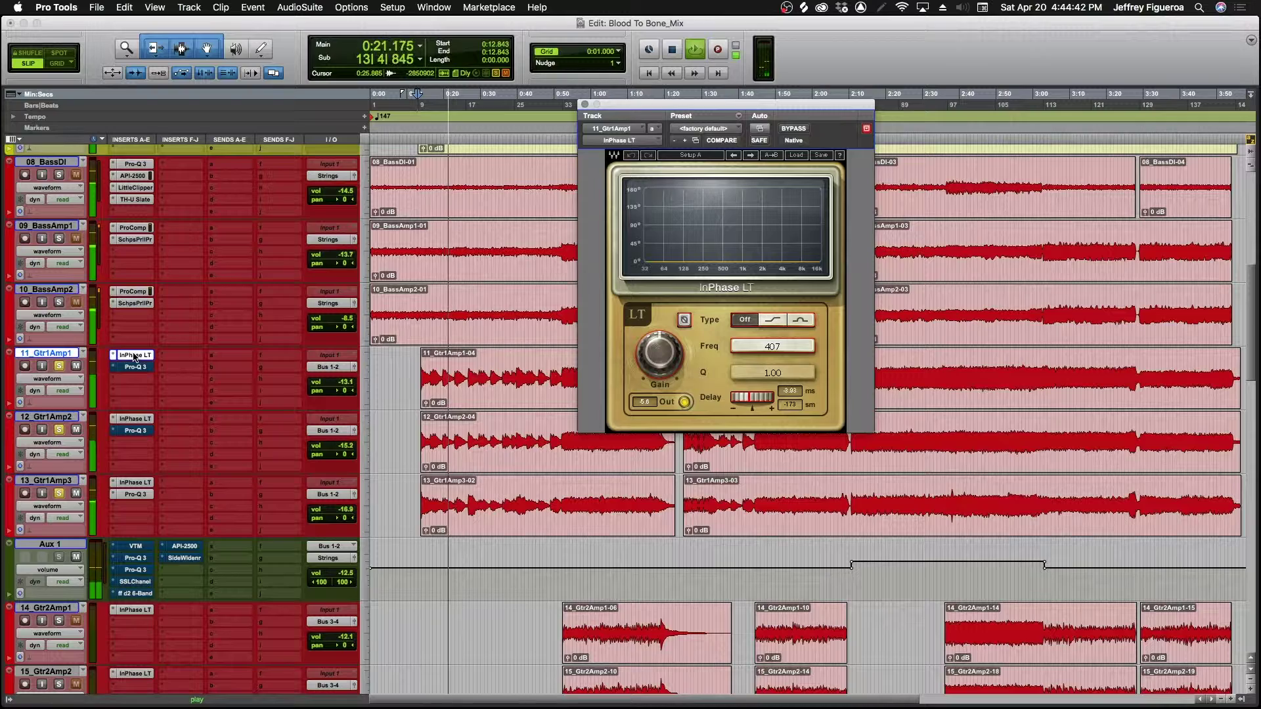
left_click(132, 420)
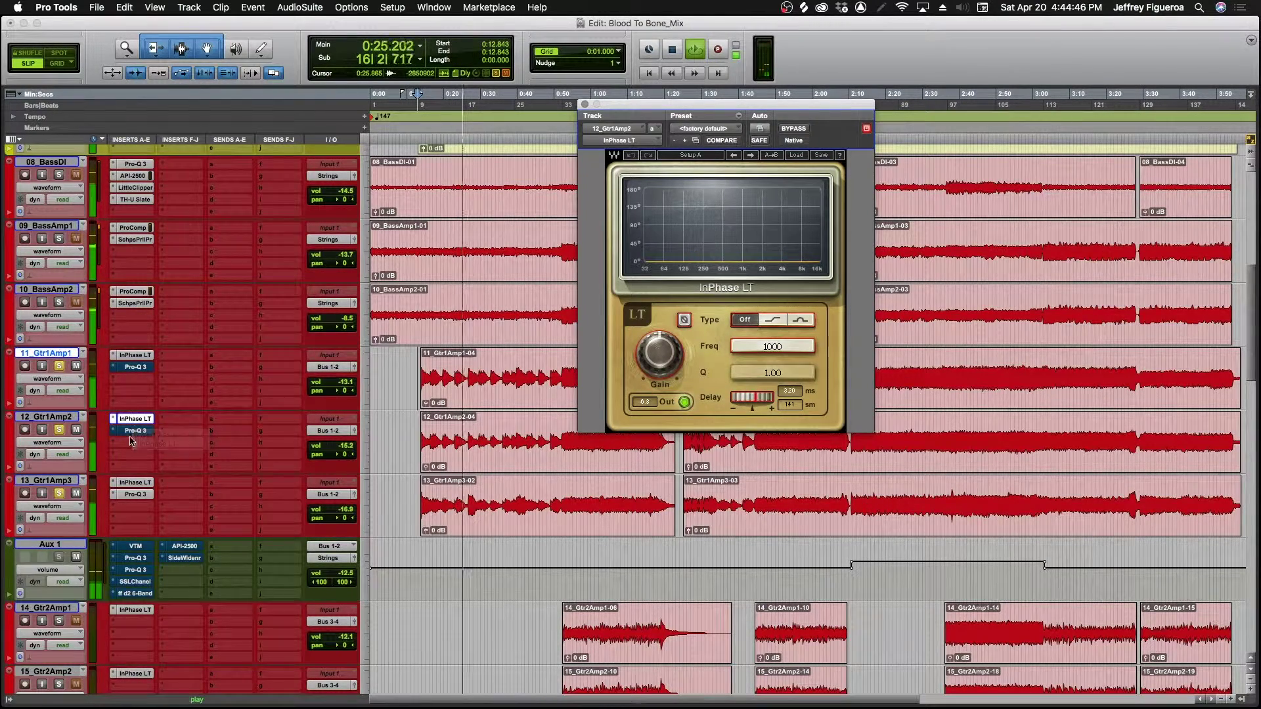
left_click(137, 484)
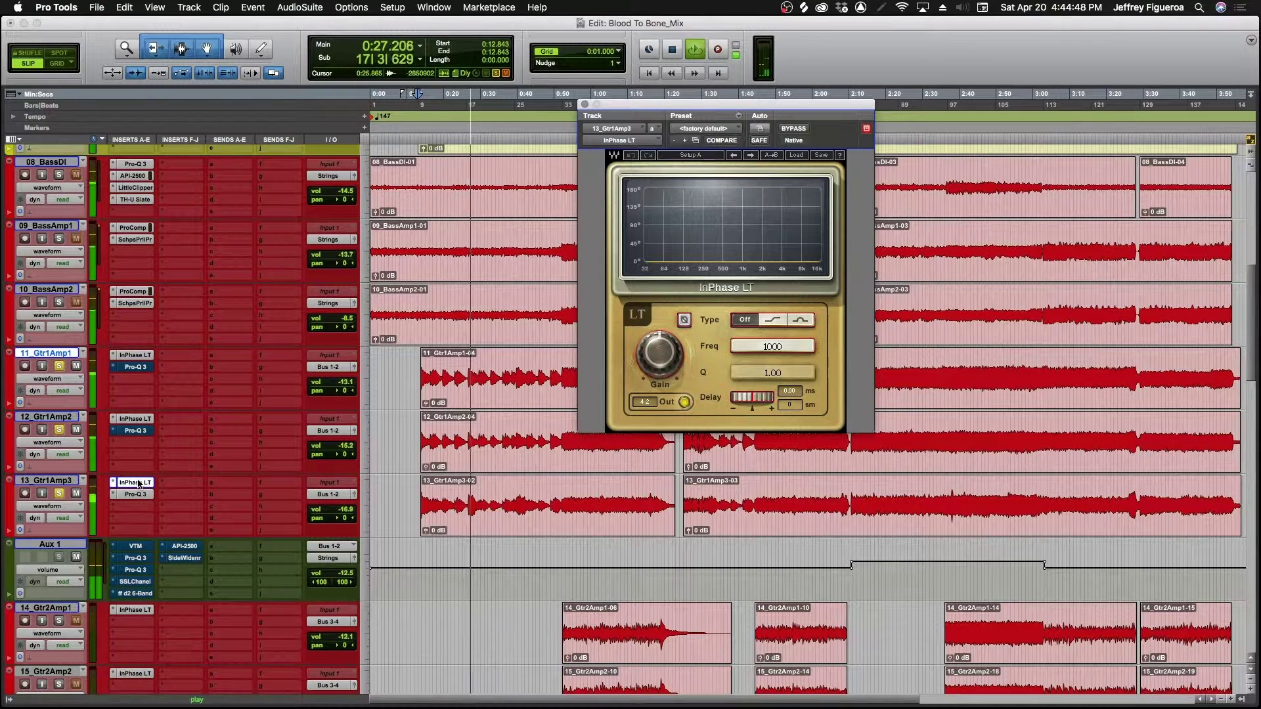
left_click(133, 483)
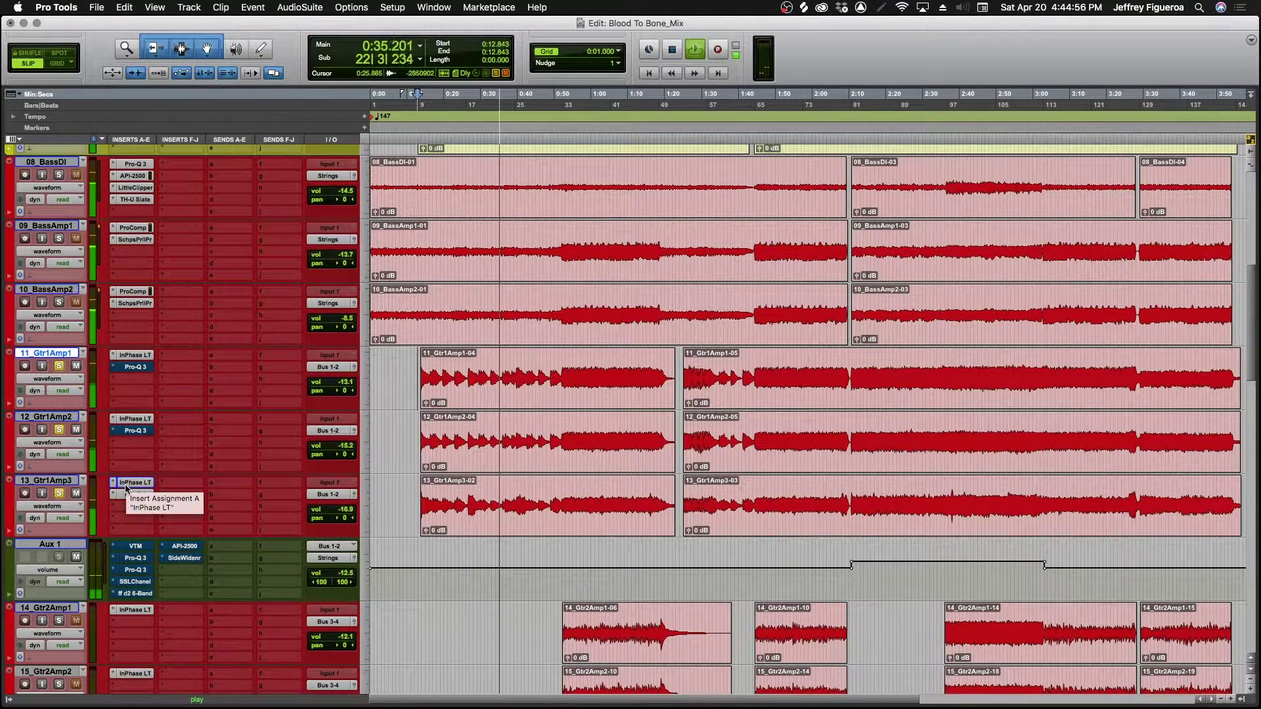
Check the Pro-Q 3 high-mid boost band on 13_Gtr1Amp3, close the plug-in and save the session
left_click(134, 495)
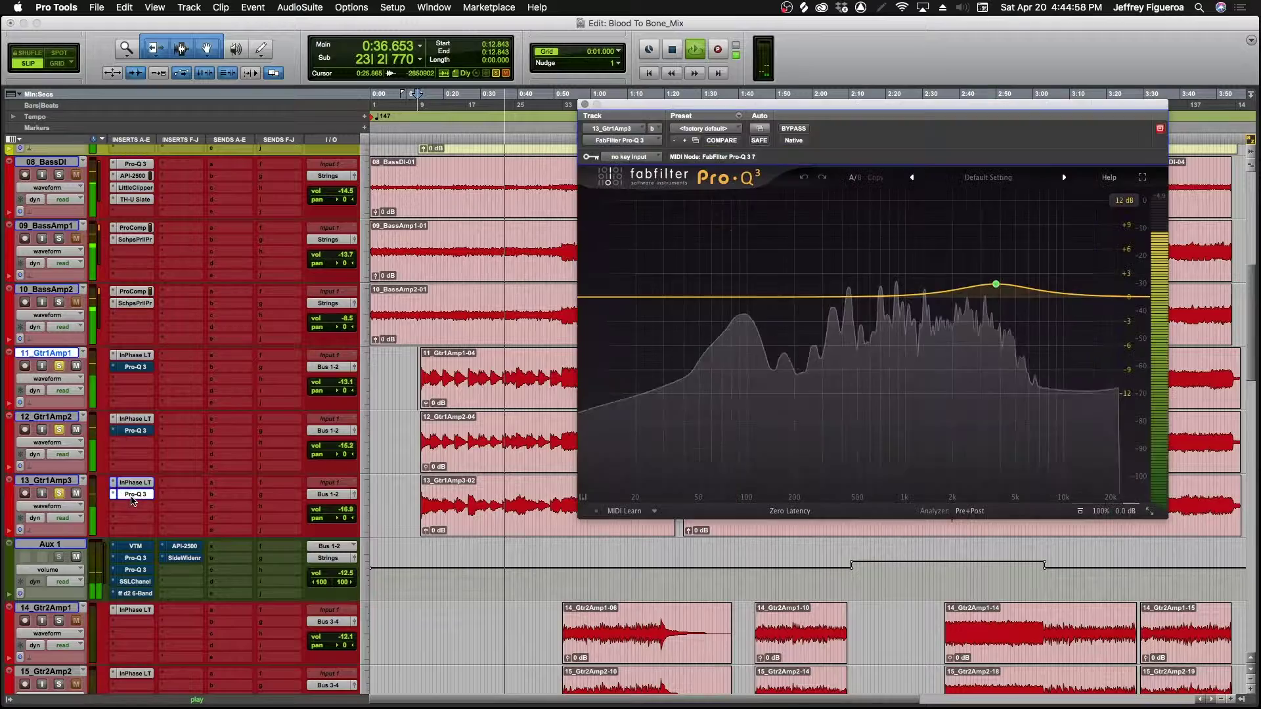
left_click(996, 285)
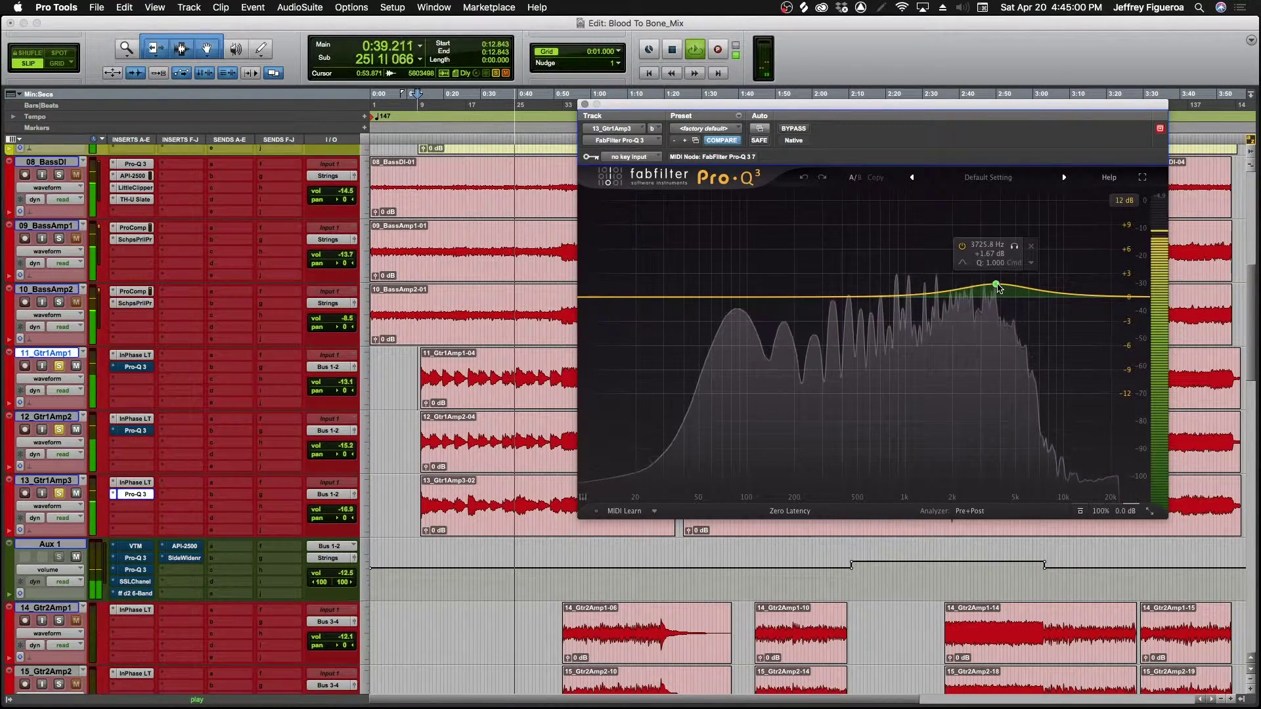
key("super+w")
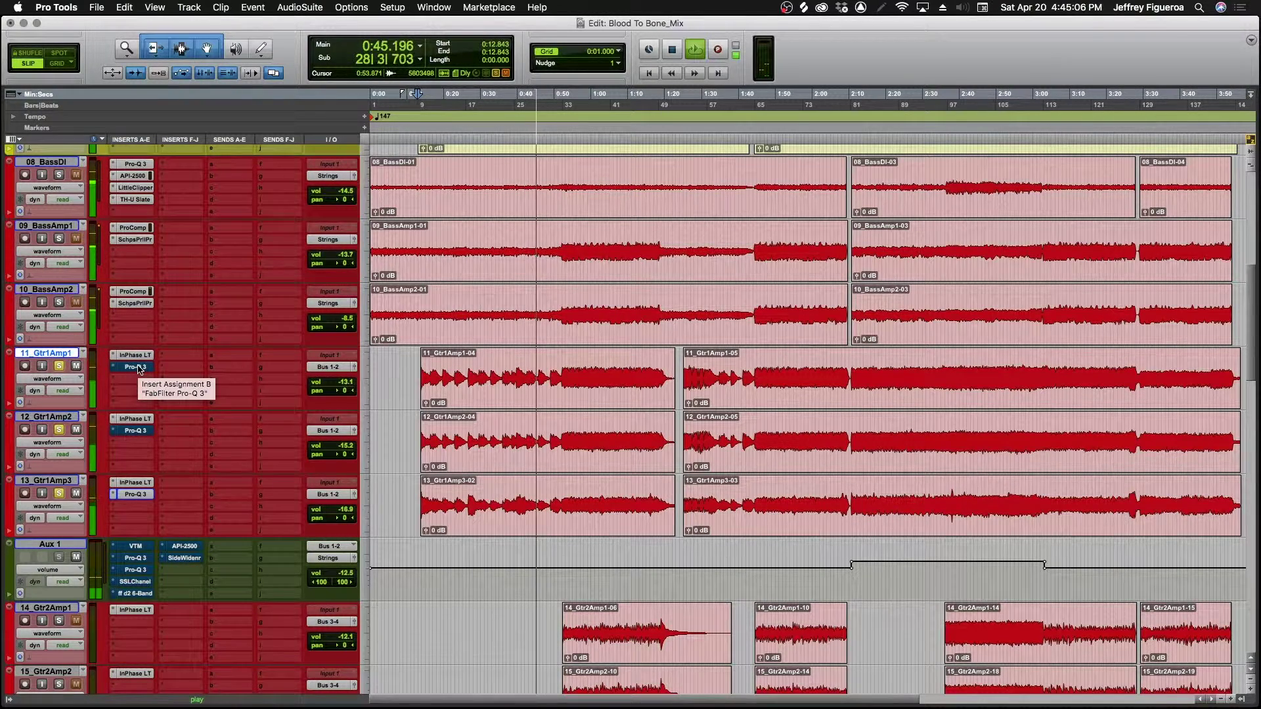
key("super+s")
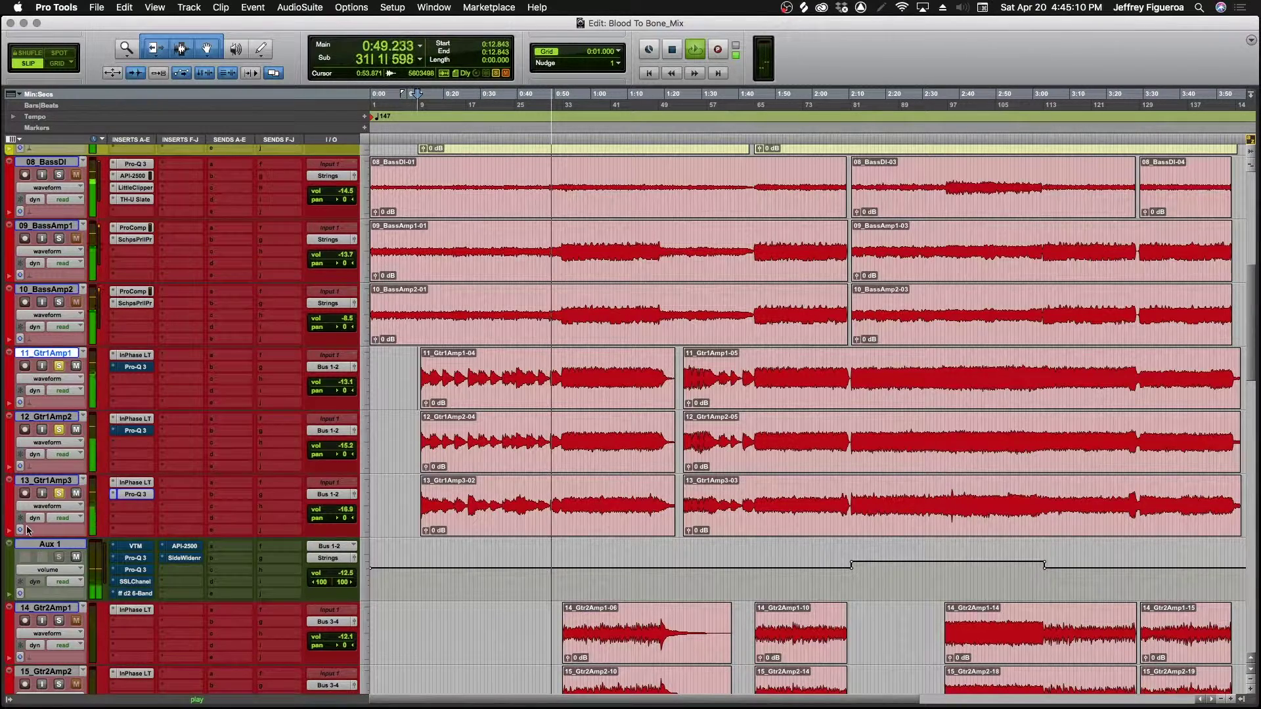
Select the Aux 1 guitar bus, stop playback and activate its Virtual Tape Machines plug-in with the window open
left_click(74, 545)
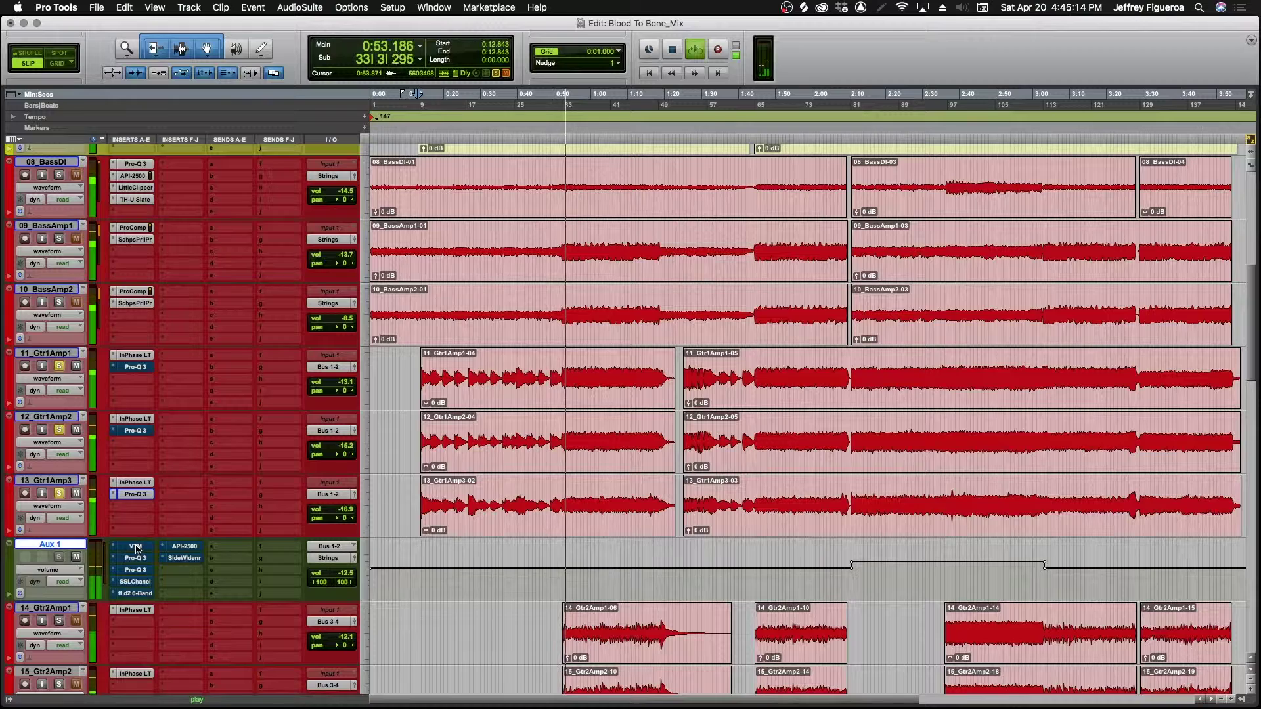
key("space")
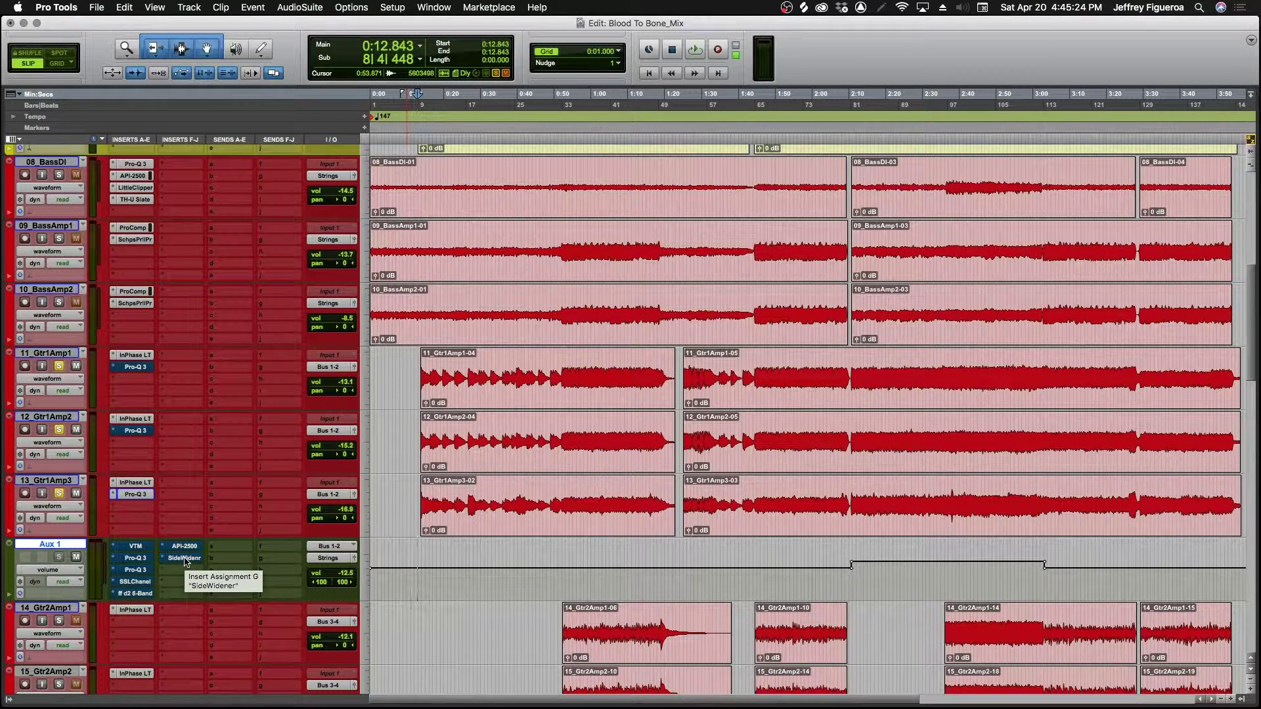
left_click(134, 547, "super")
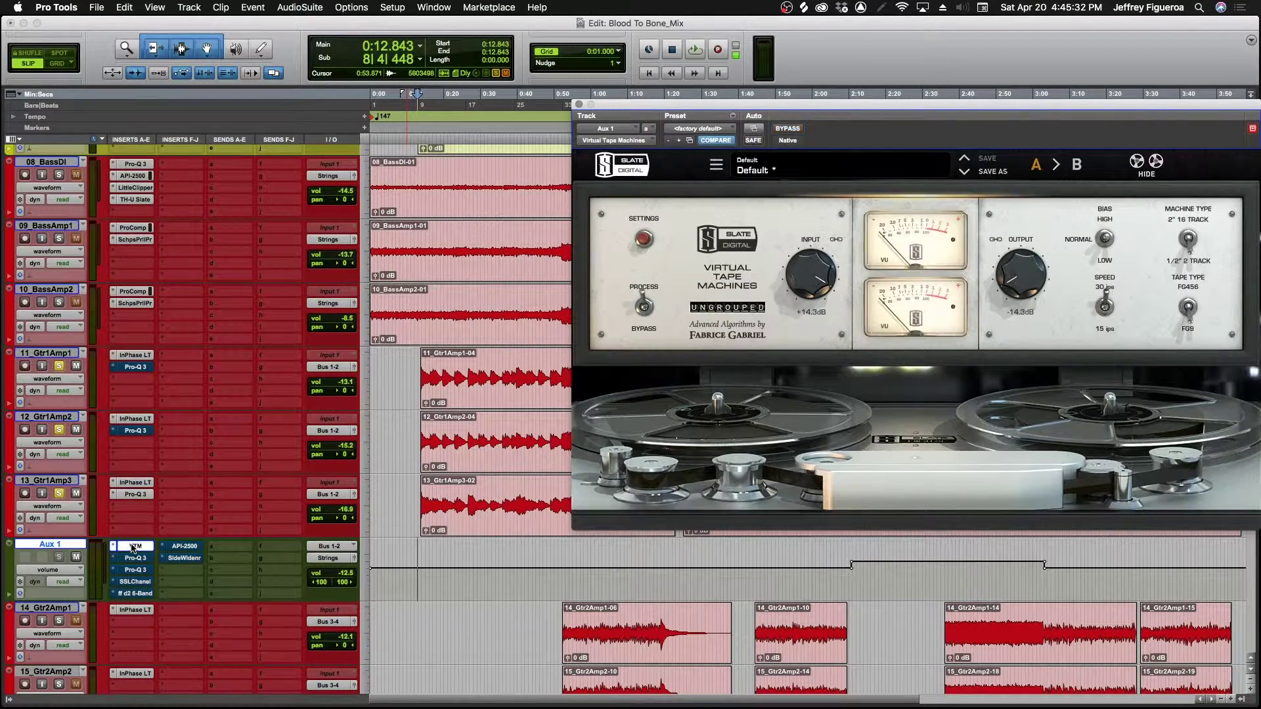
Play the guitars, raise the Virtual Tape Machines input on Aux 1 to about +16.1 dB and close the plug-in
key("space")
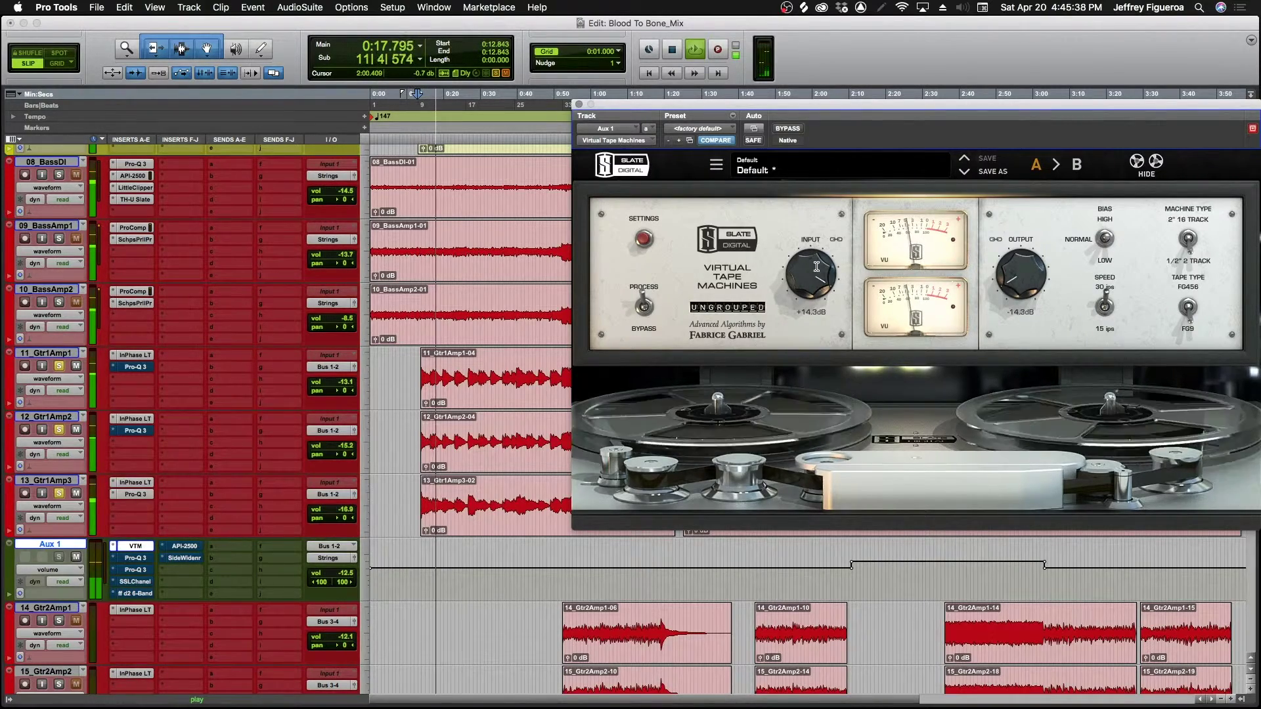
left_click_drag(815, 269, 814, 264)
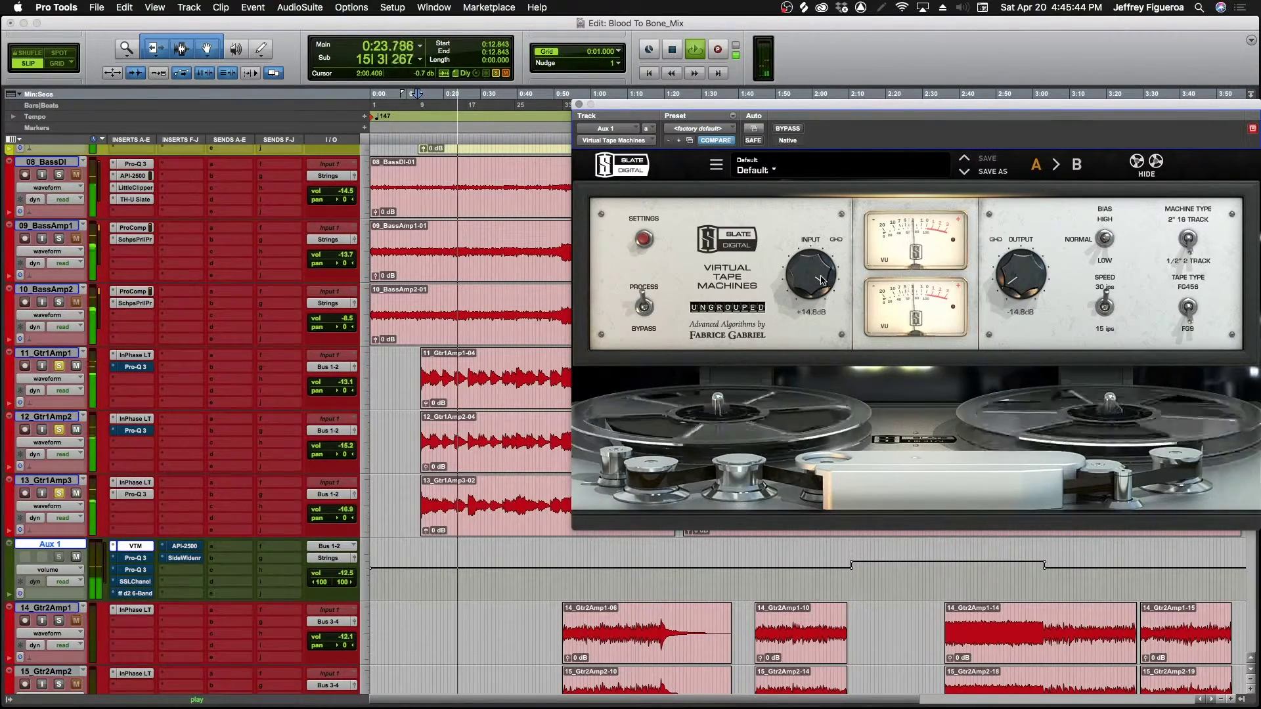
left_click_drag(821, 280, 821, 273)
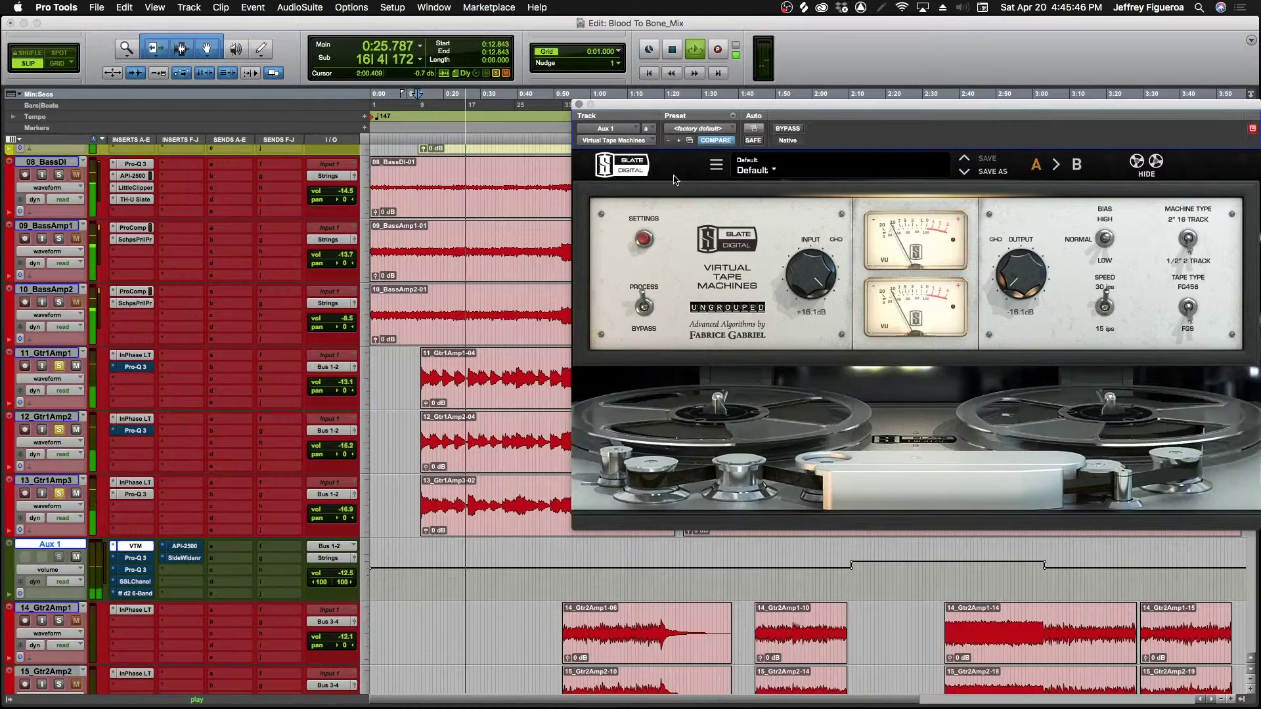
left_click(579, 104)
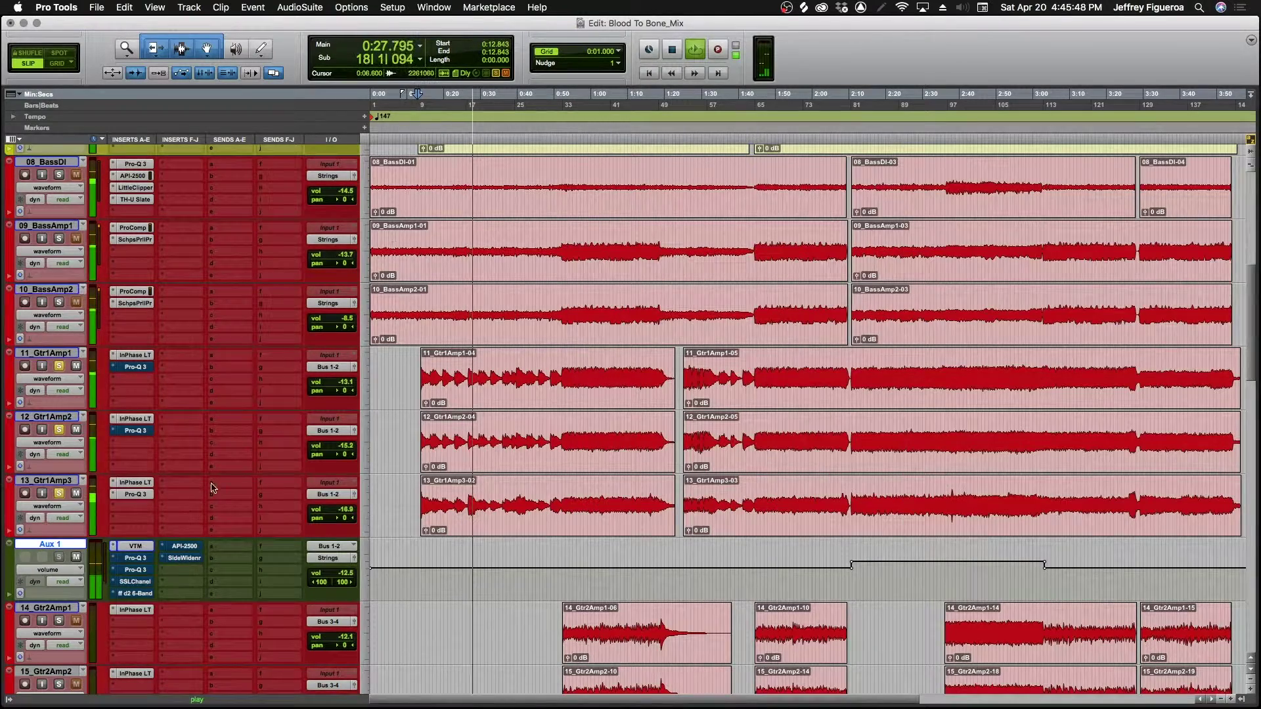
Activate the first Pro-Q 3 on Aux 1 and examine its tilt-shaped EQ curve while the guitars play
left_click(141, 559, "super")
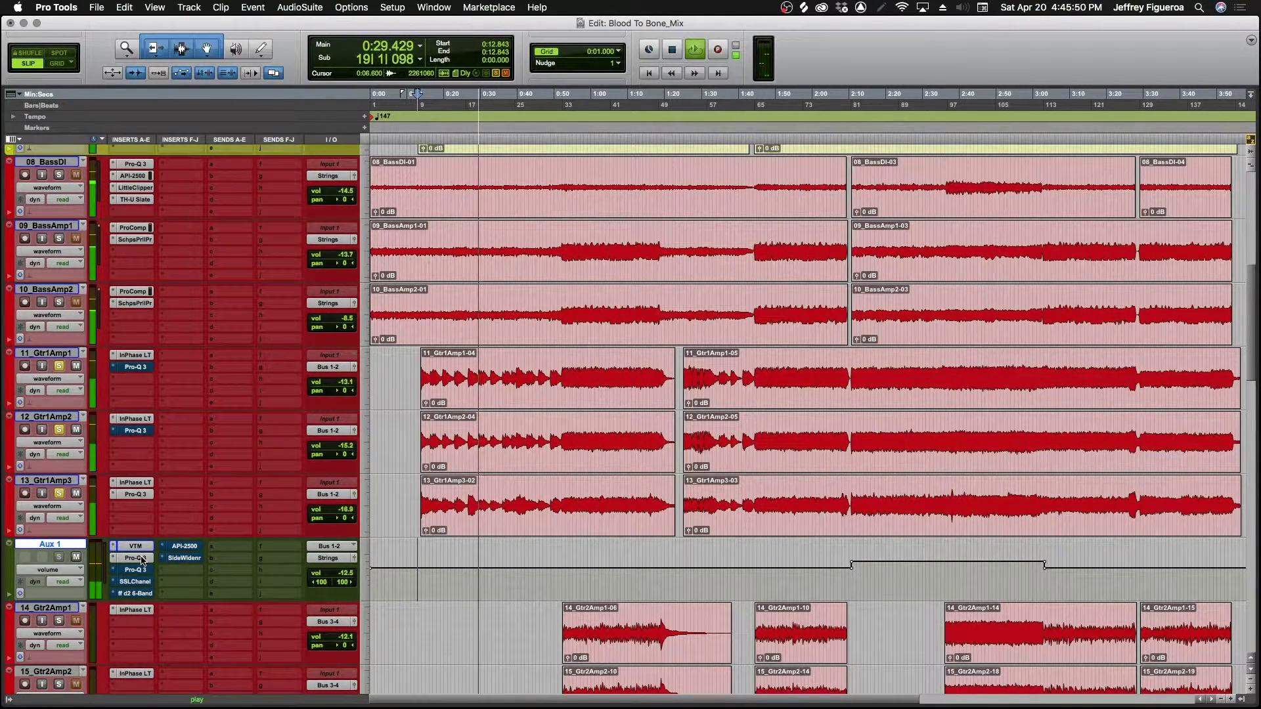
left_click(140, 559)
mouse_move(861, 283)
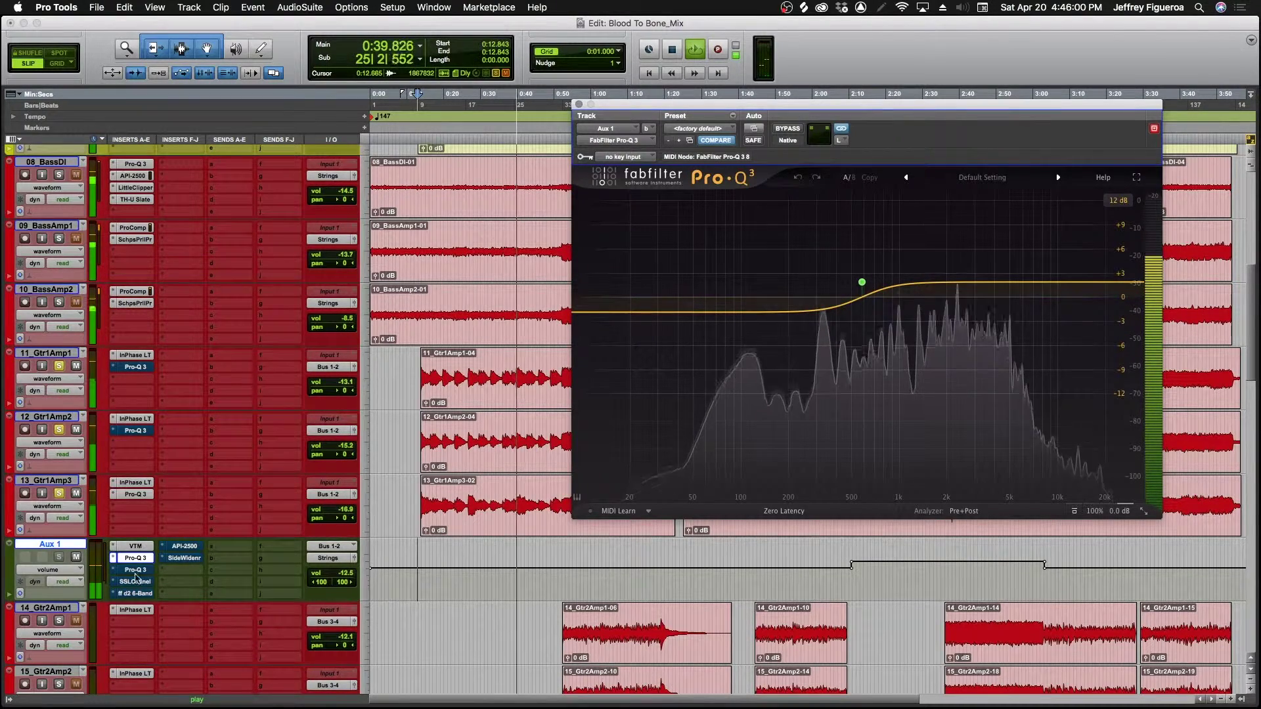
Activate the second Pro-Q 3 on Aux 1 and audition its narrow upper-mid cut and broad high boost bands in solo
left_click(132, 571)
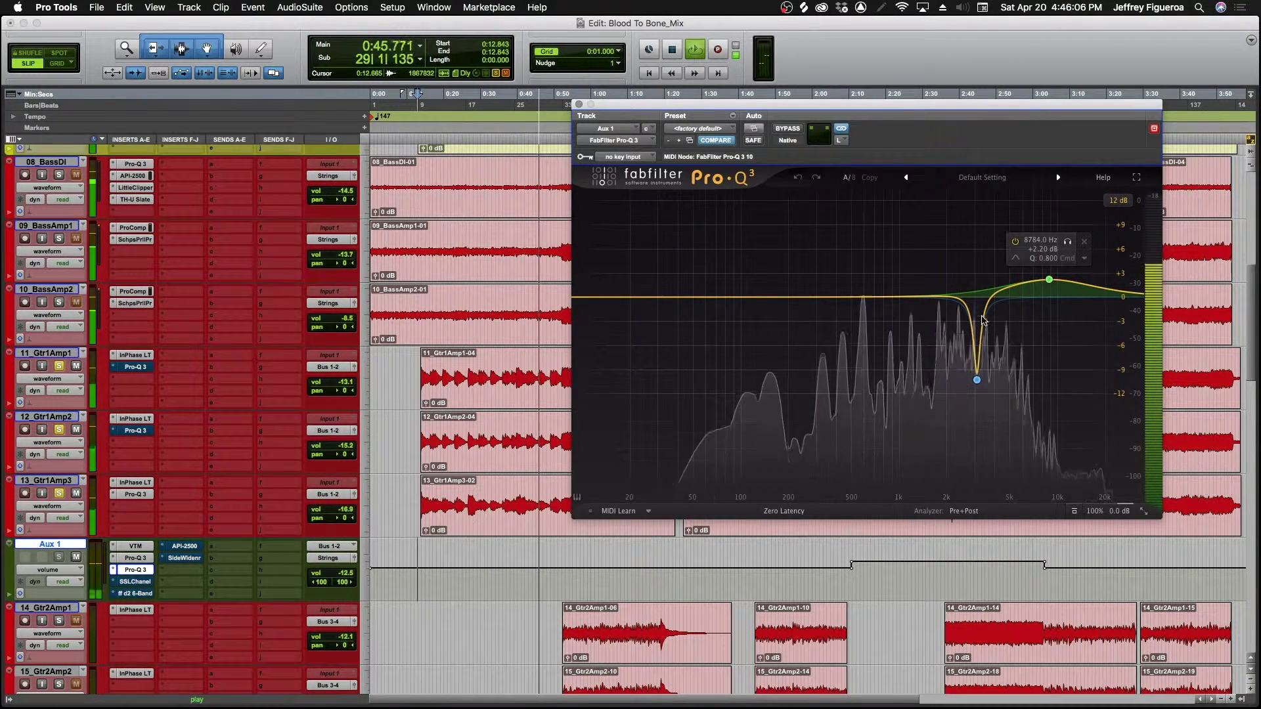
mouse_move(976, 378)
left_click(995, 344)
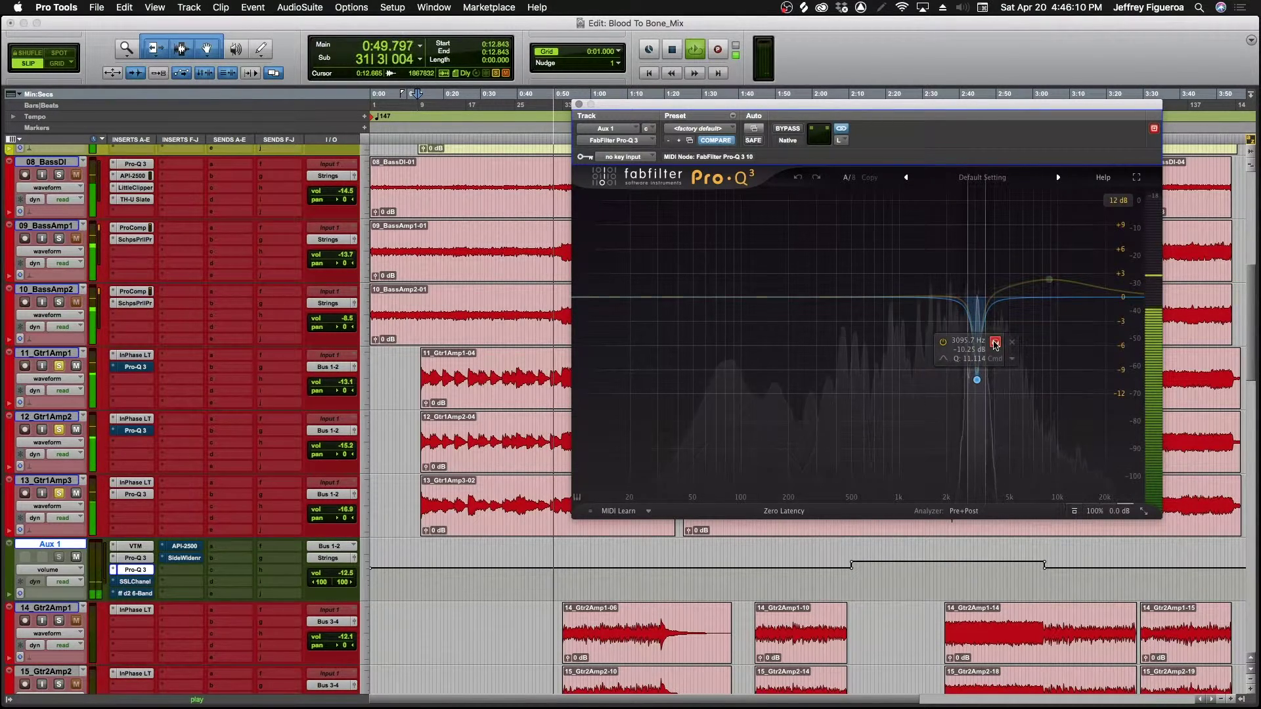
left_click(995, 343)
left_click(1068, 243)
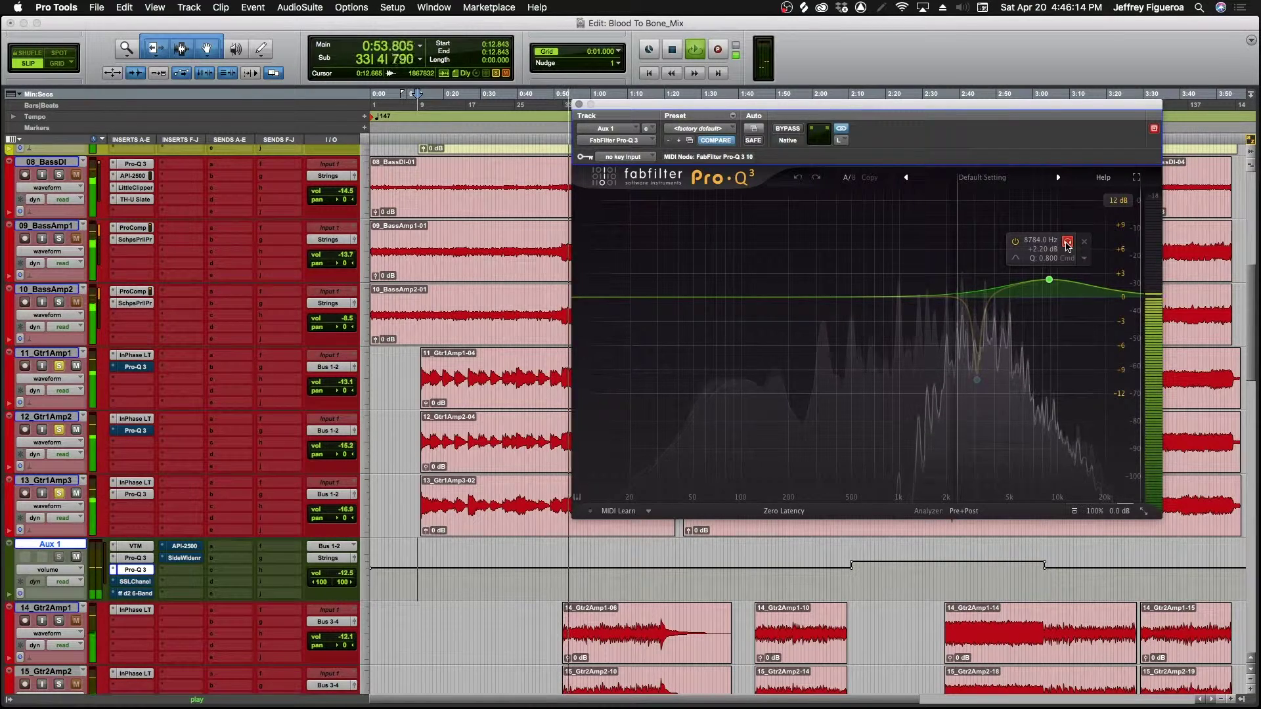
left_click(1067, 243)
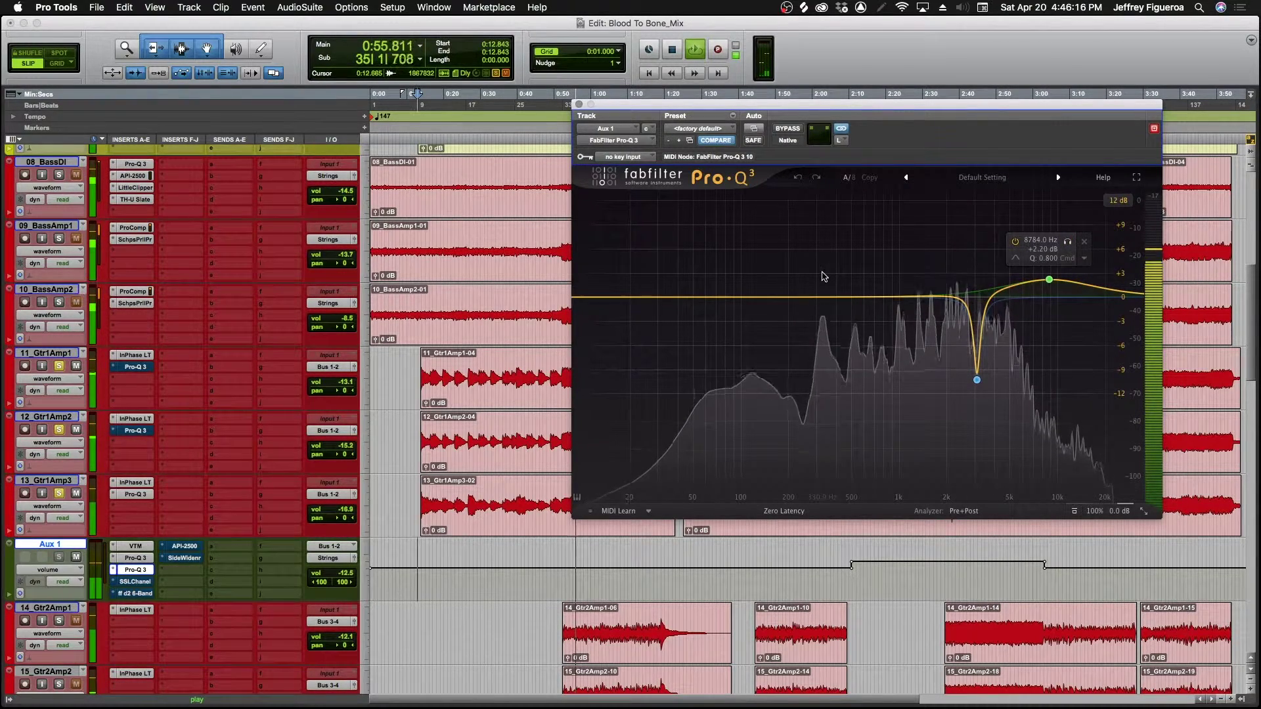
Activate the SSLChannel on Aux 1, adjust its low-mid and high-mid gains, and activate the ff d2 6-Band EQ
left_click(131, 581)
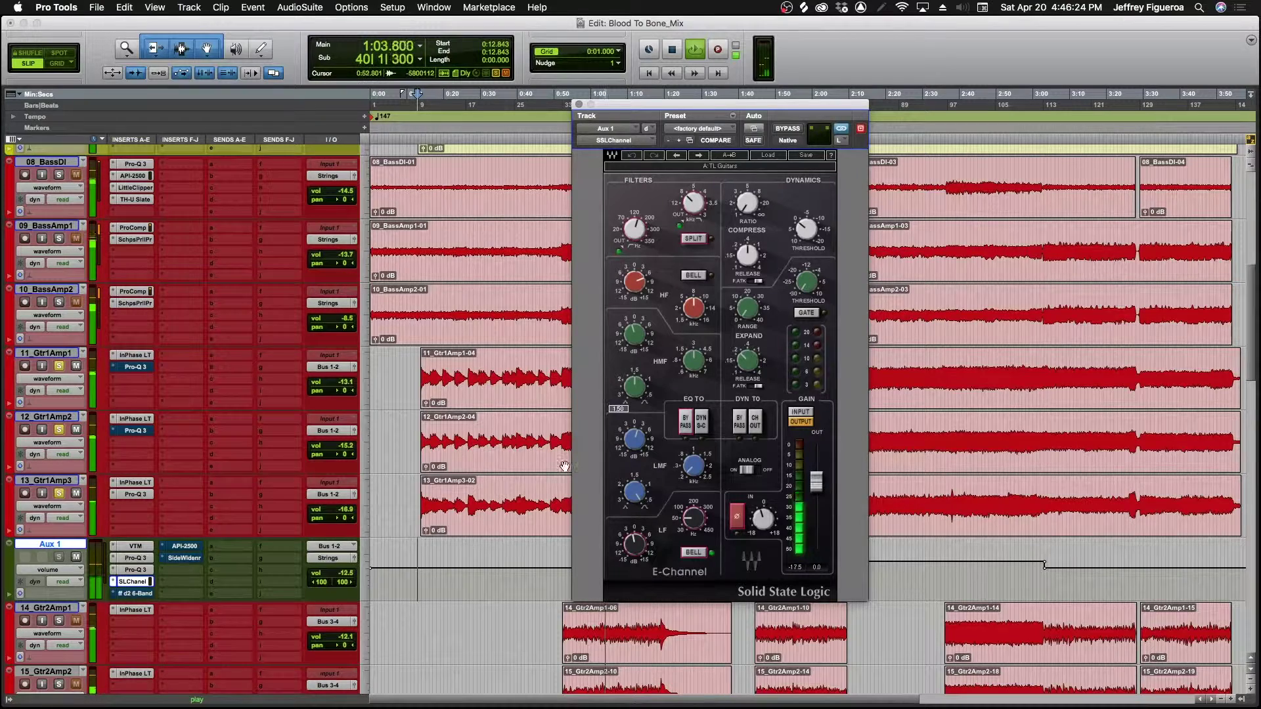
left_click_drag(634, 439, 635, 433)
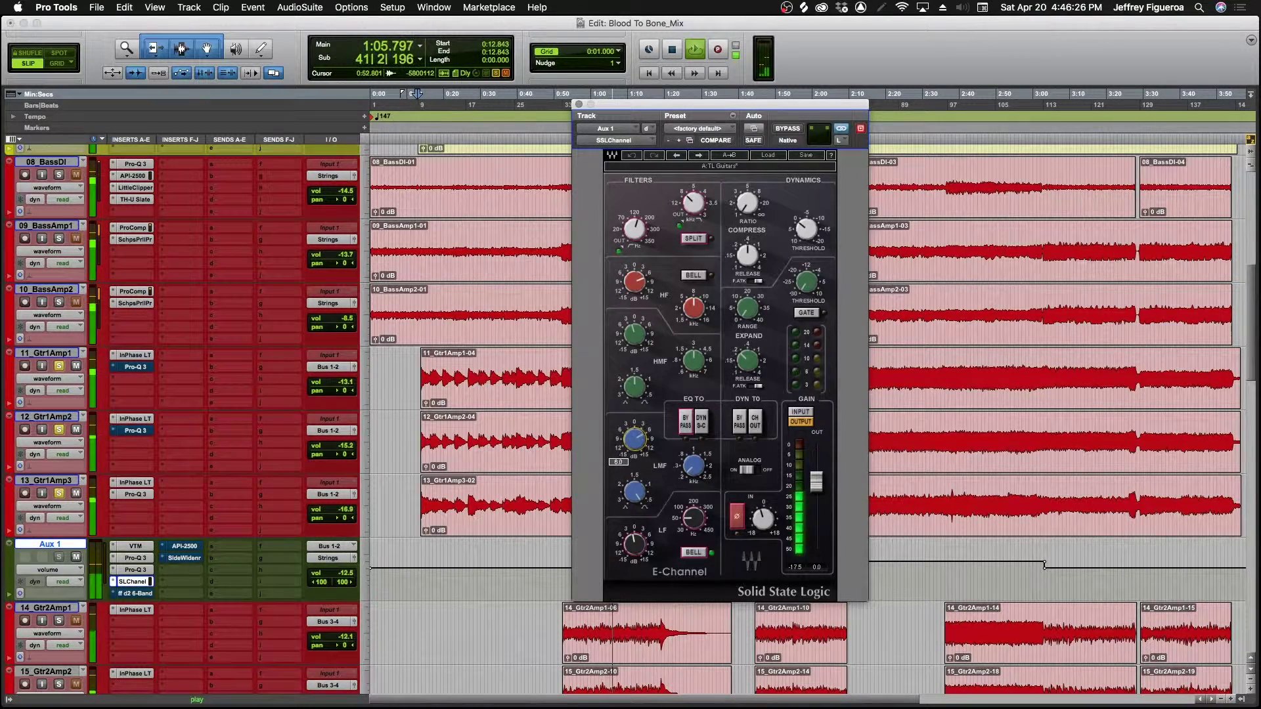
left_click_drag(634, 334, 635, 325)
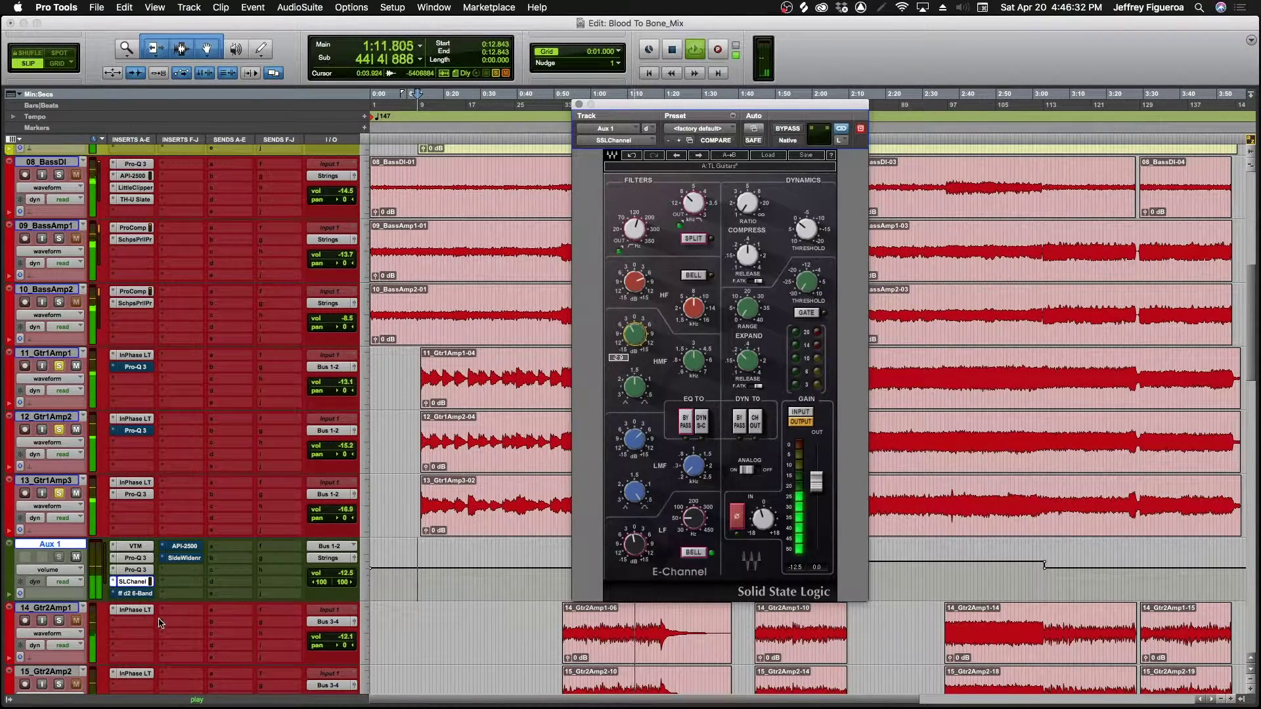
left_click(135, 594)
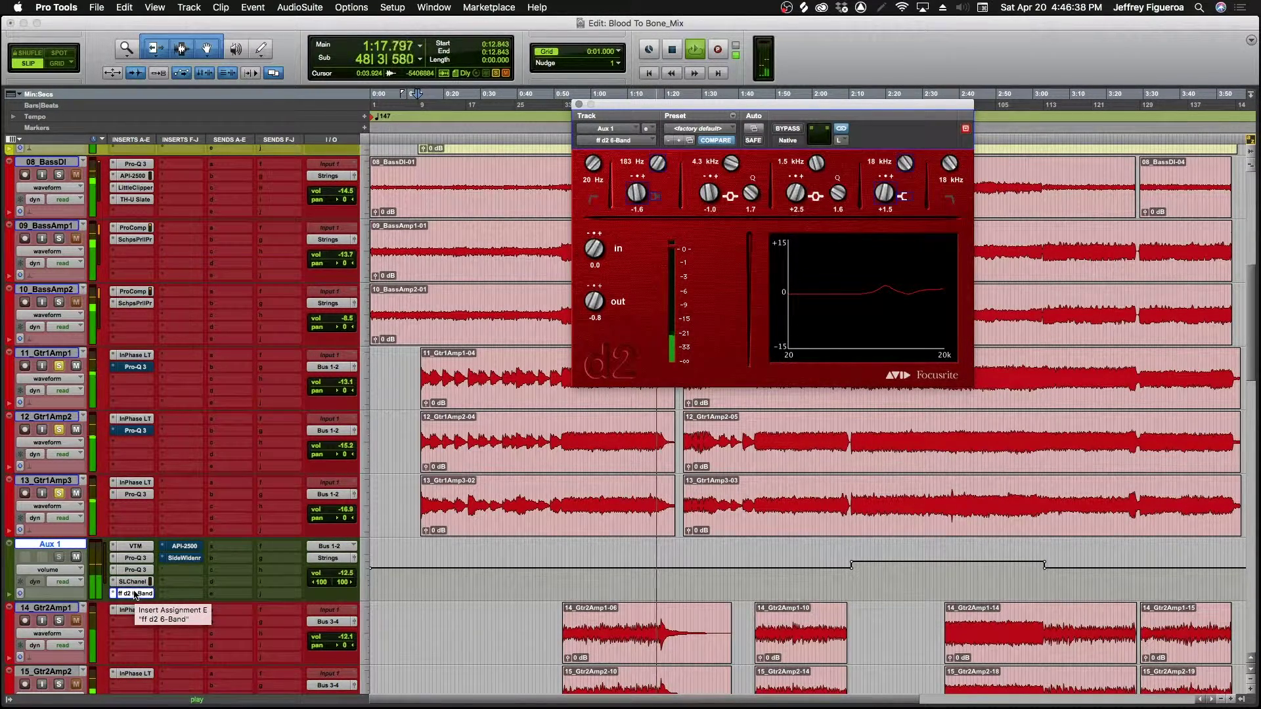
Activate the API-2500 compressor on Aux 1, adjust its threshold and check its attack, ratio and release before closing it
left_click(182, 549)
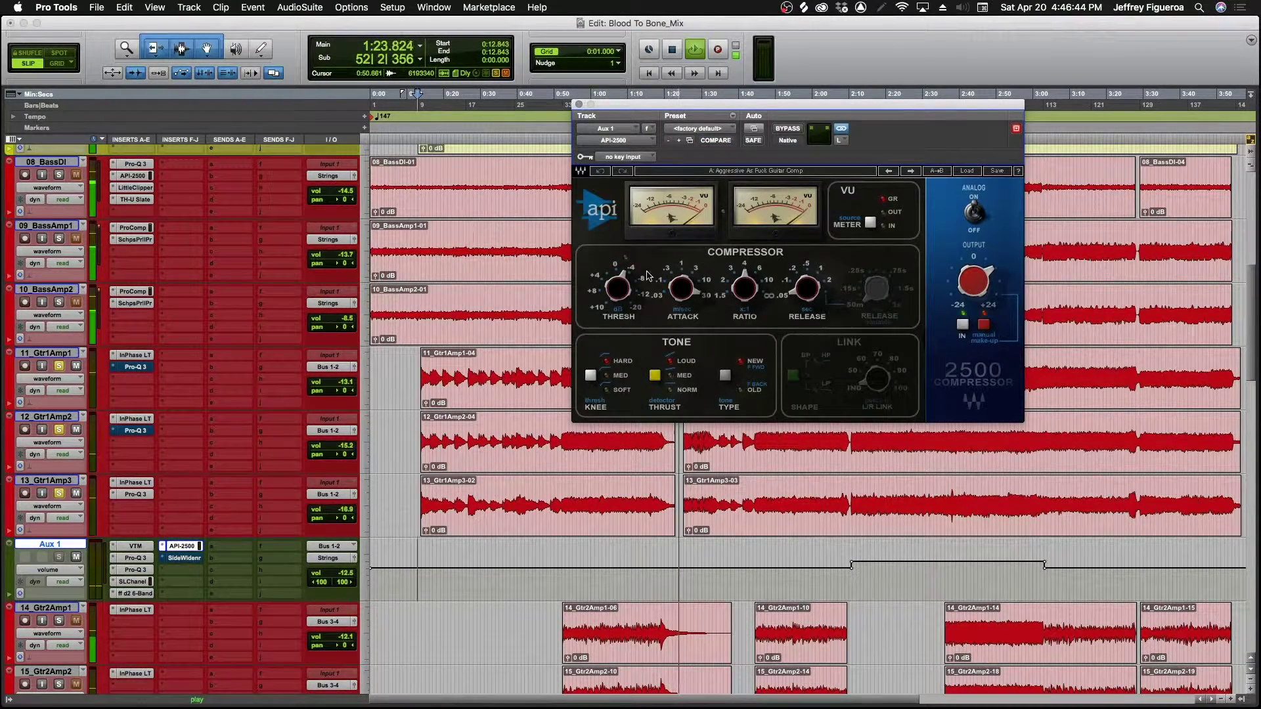
mouse_move(623, 299)
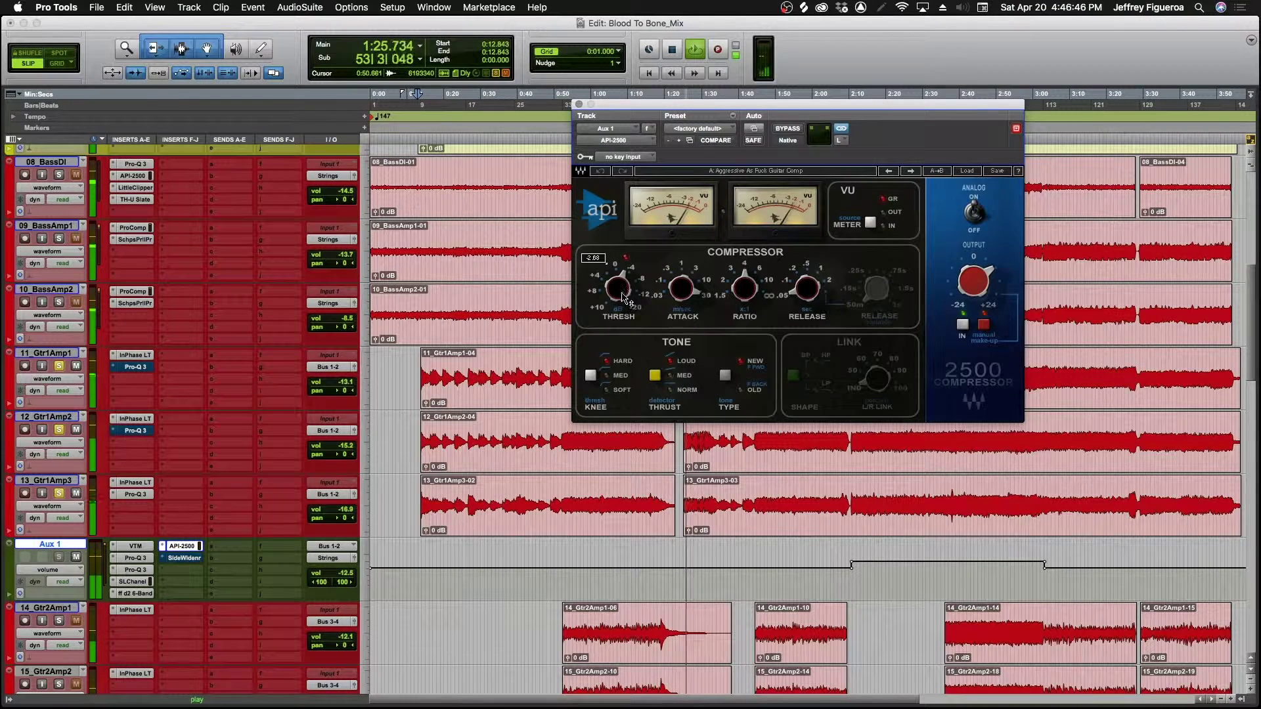
left_click_drag(623, 299, 623, 304)
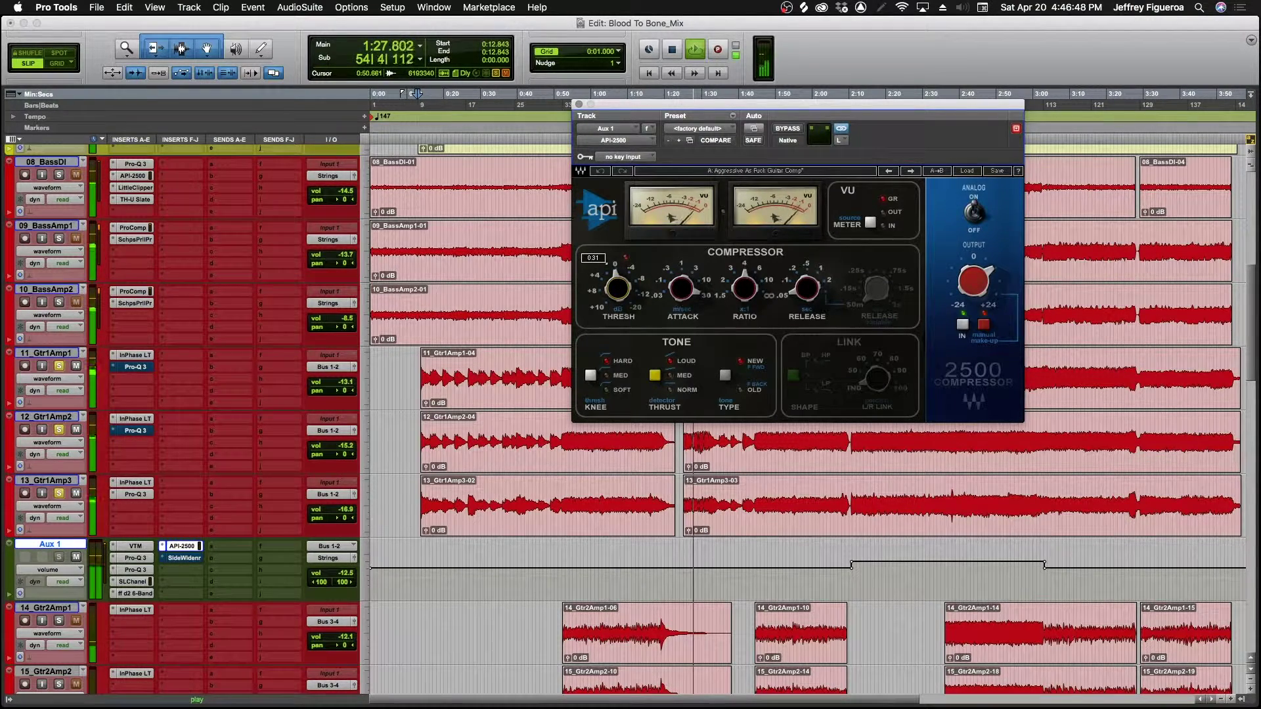
left_click(685, 290)
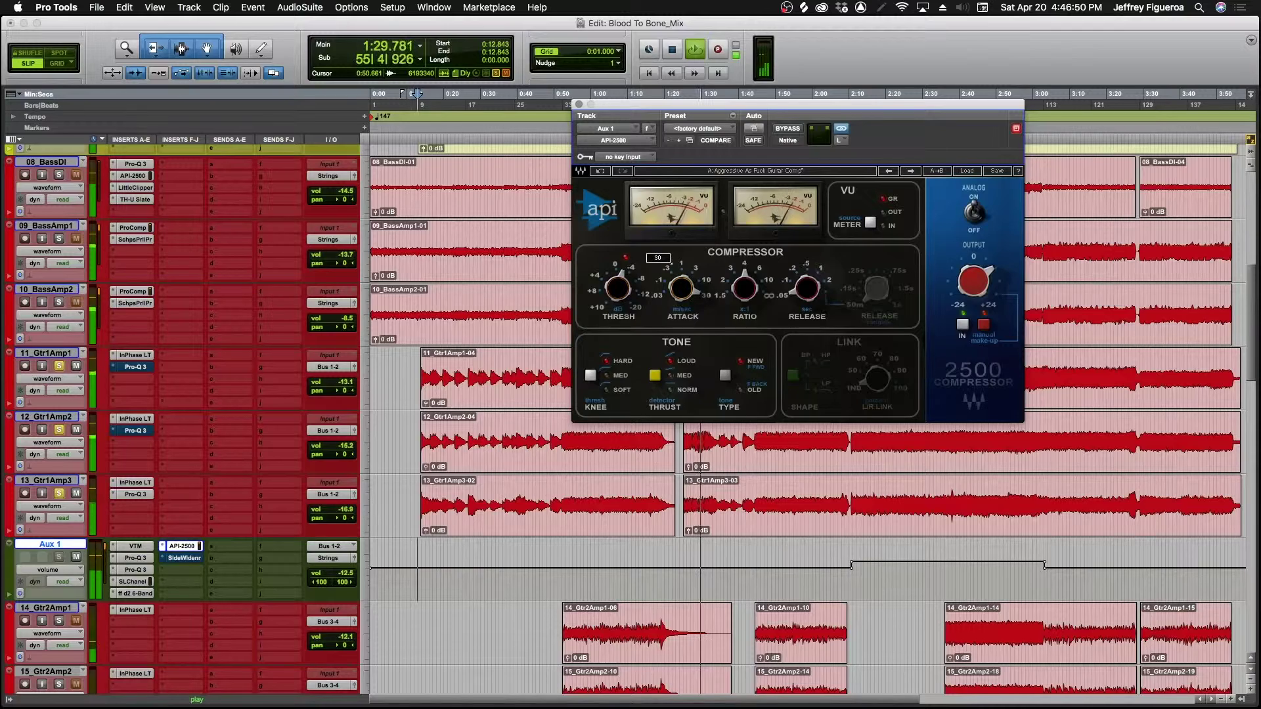
mouse_move(744, 291)
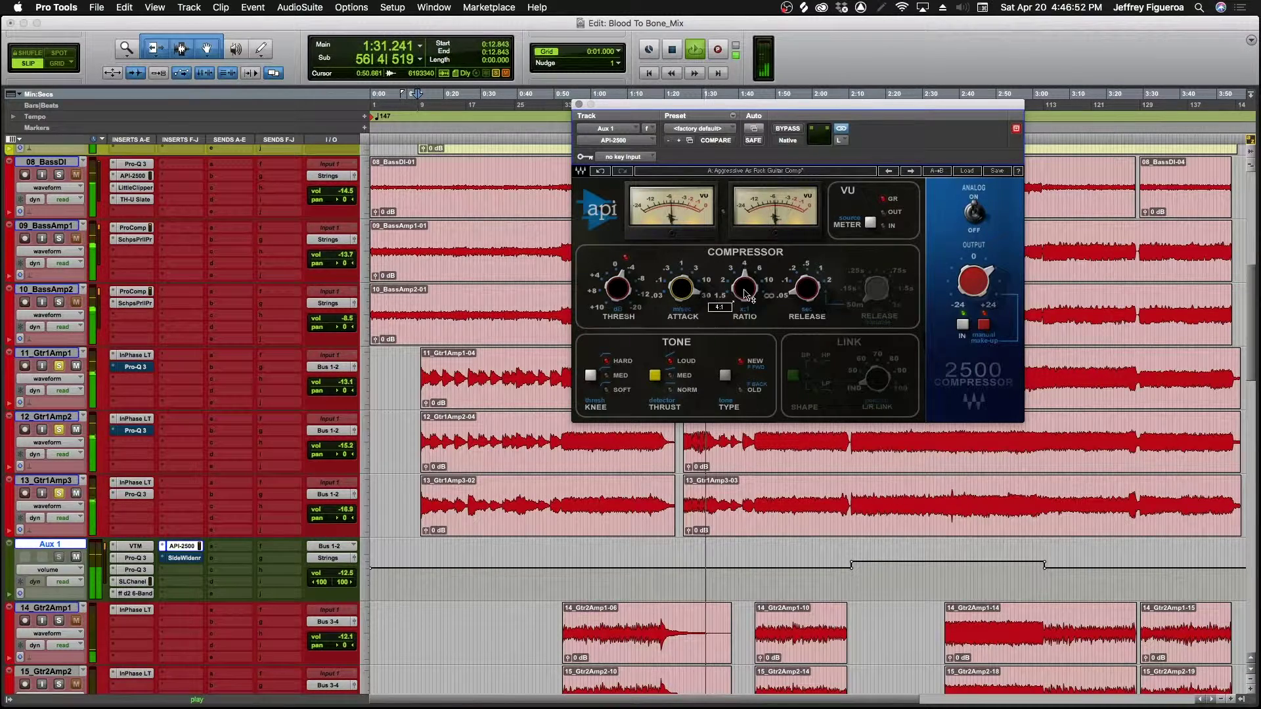
left_click(807, 291)
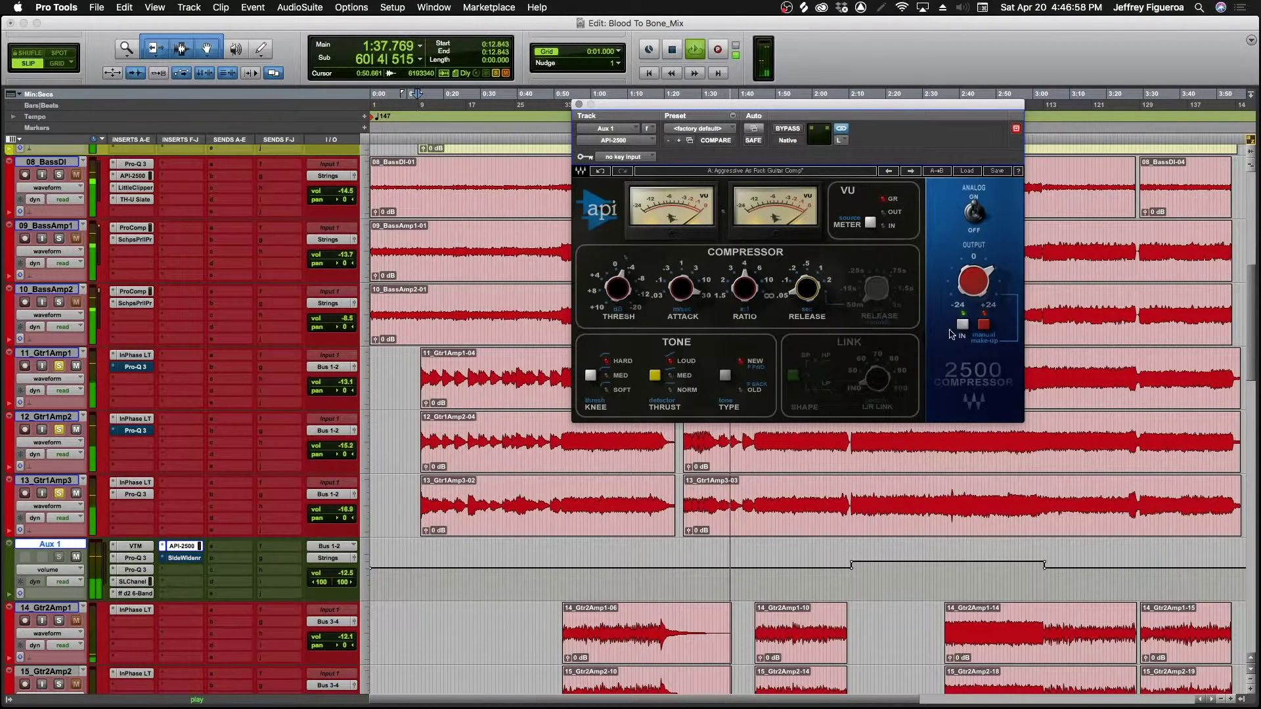
left_click(579, 104)
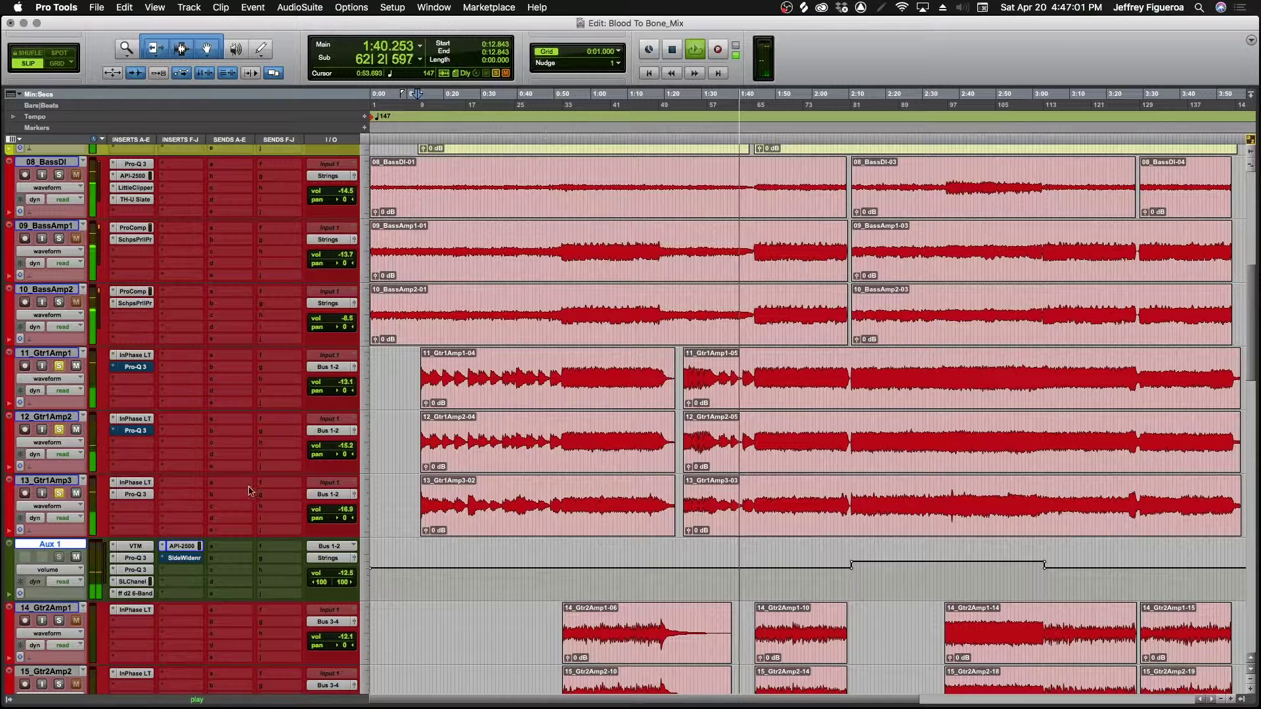
Activate the SideWidener on Aux 1, compare its modes ending on Mode 3, and check the width value
left_click(186, 557)
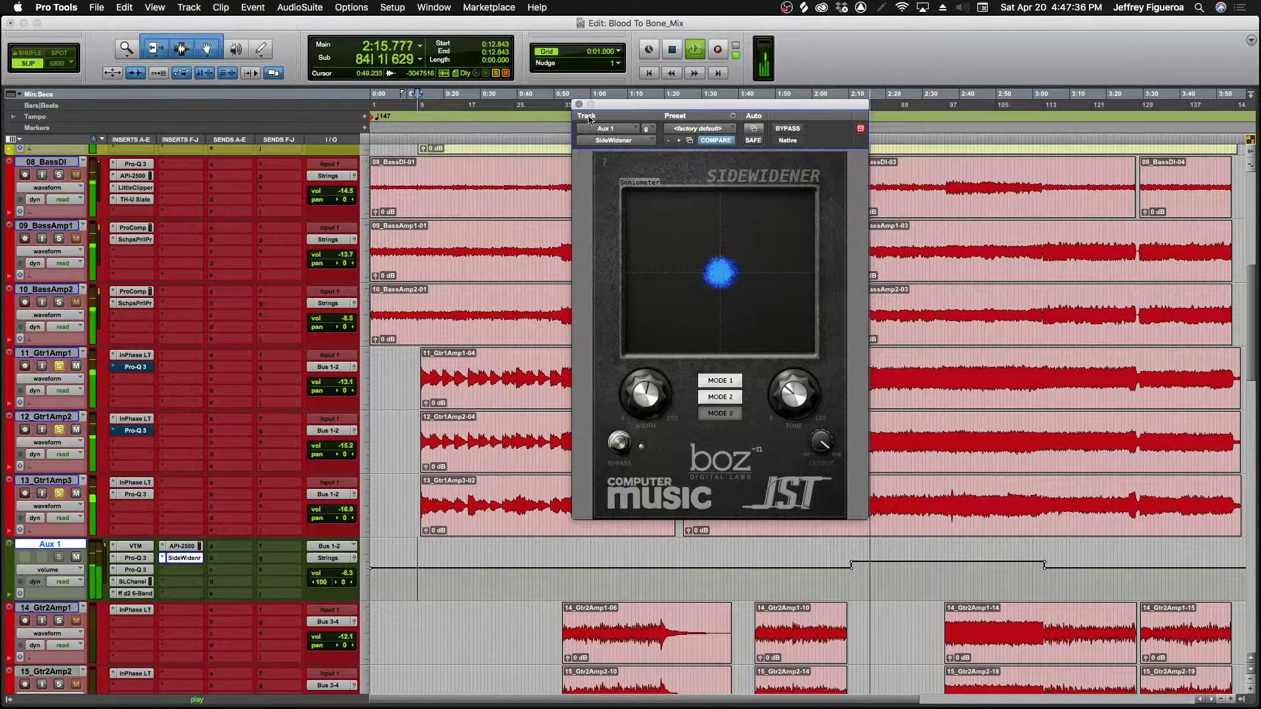
left_click(721, 398)
left_click(724, 382)
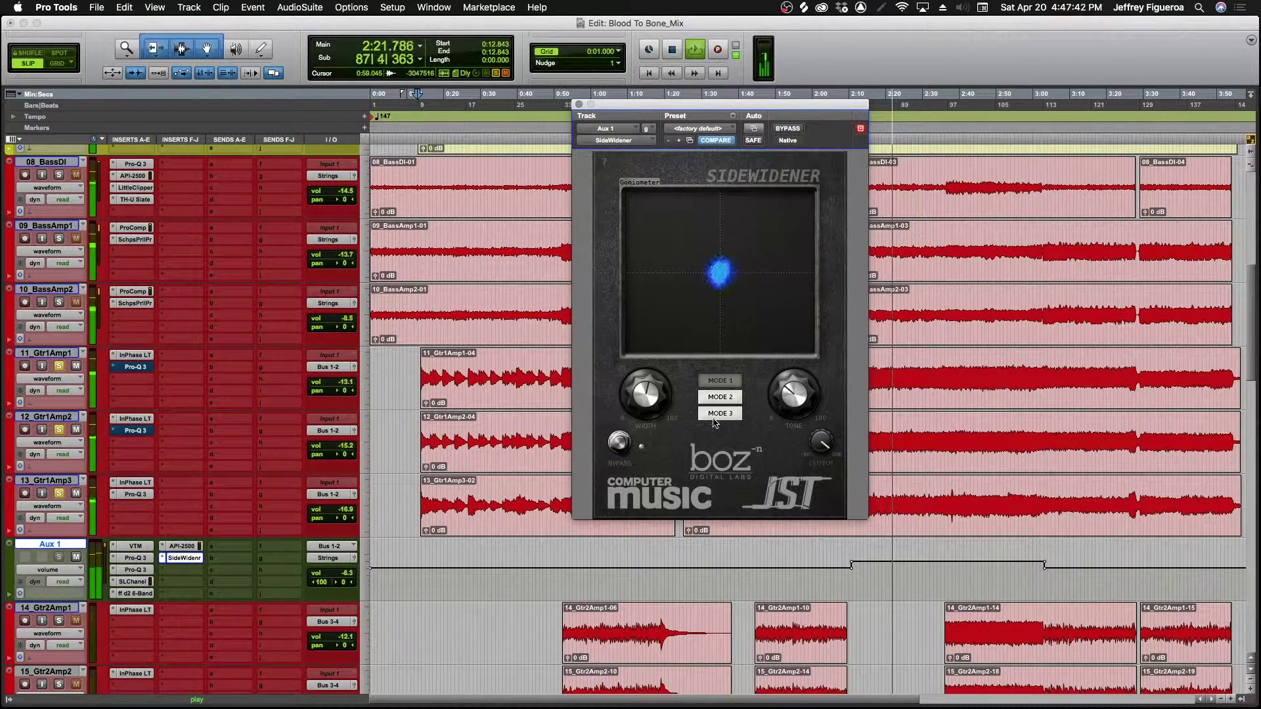
double_click(646, 397)
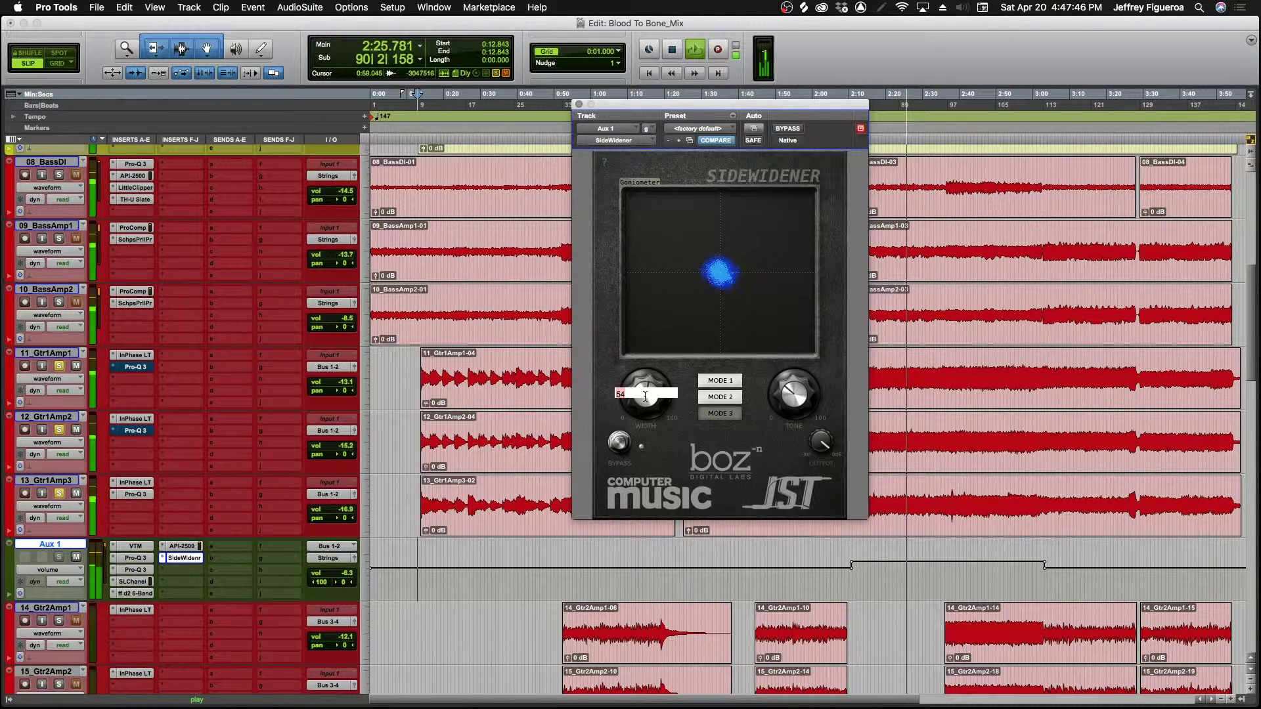
key("Return")
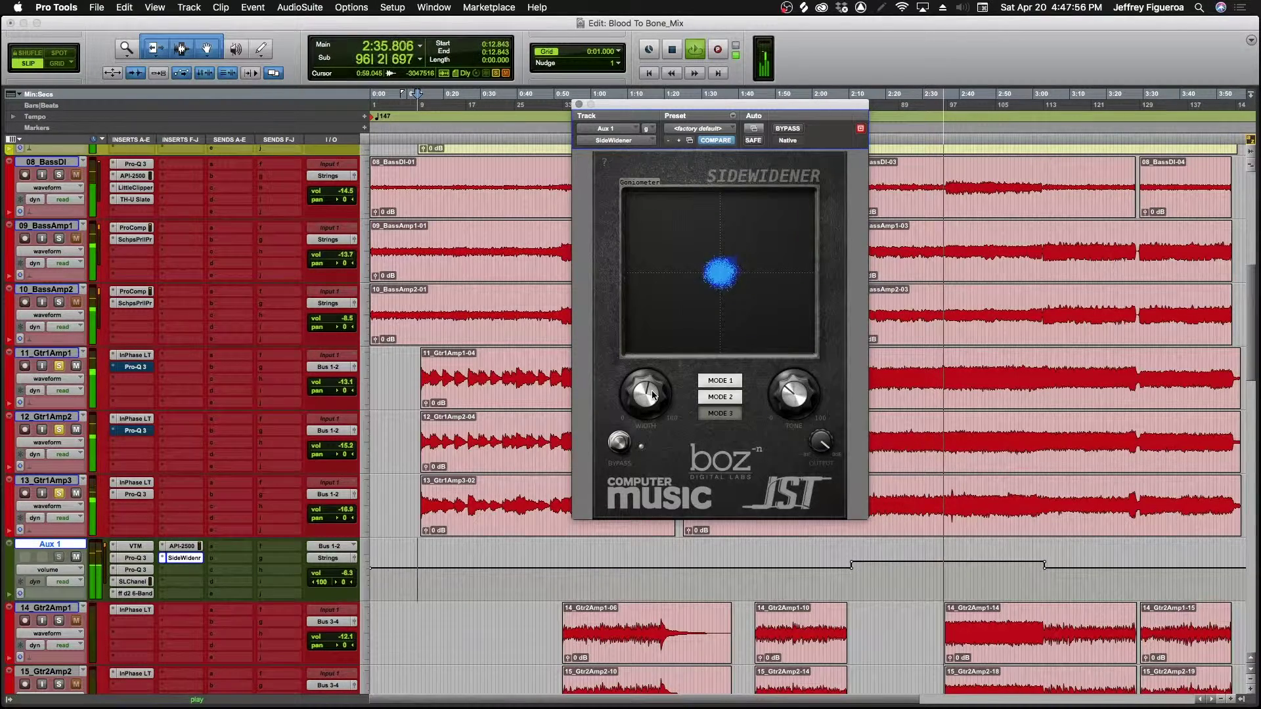
Stop playback, close the SideWidener and briefly reopen it on Aux 1 to recheck its settings
key("space")
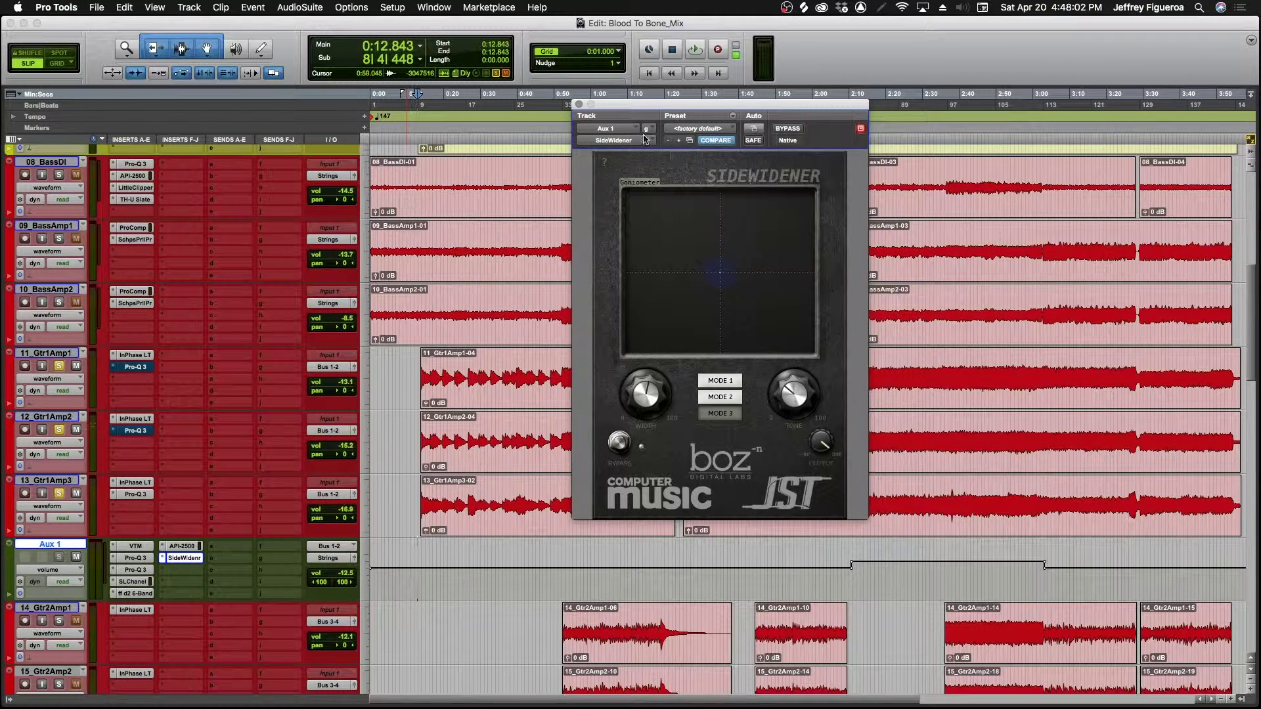
left_click(578, 105)
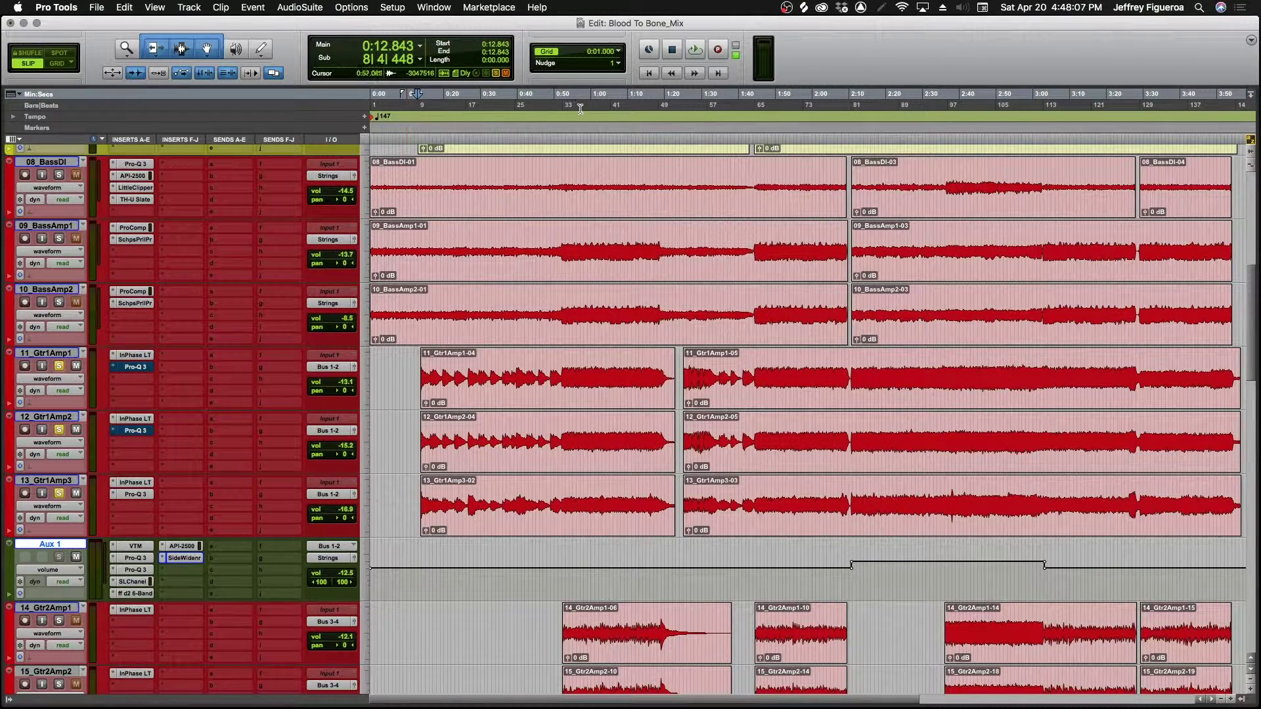
left_click(183, 558)
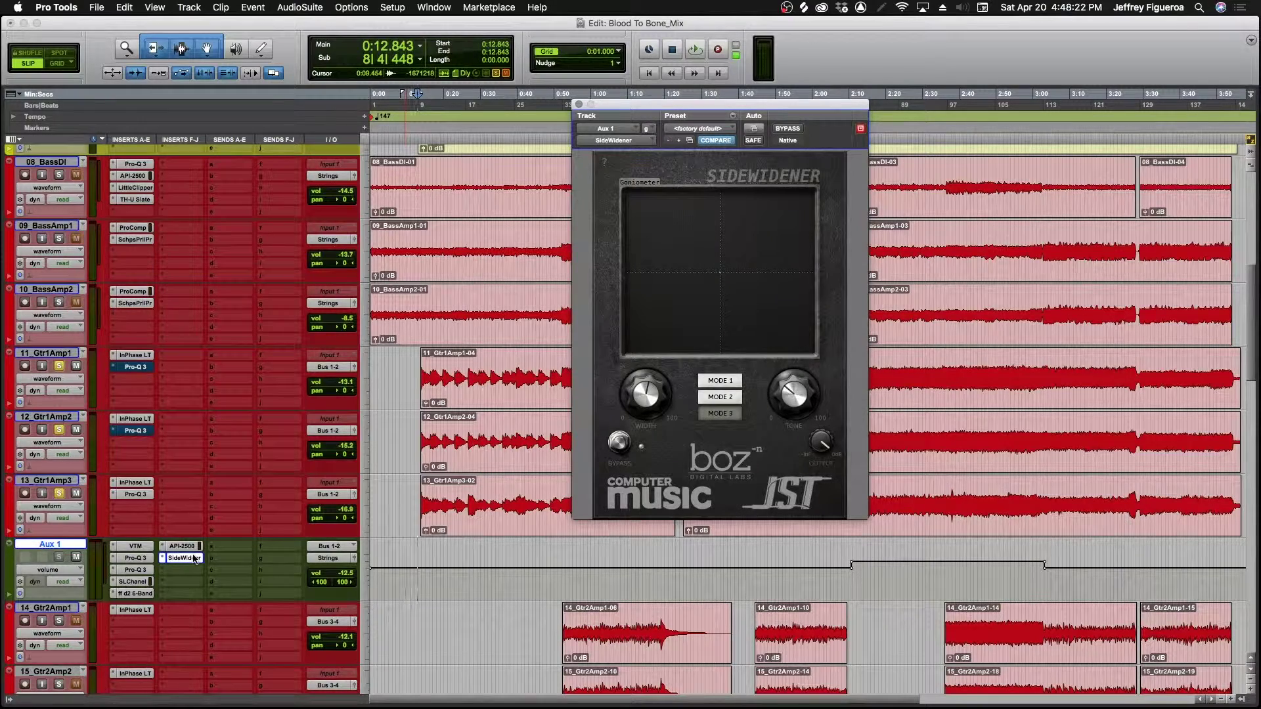
left_click(194, 559)
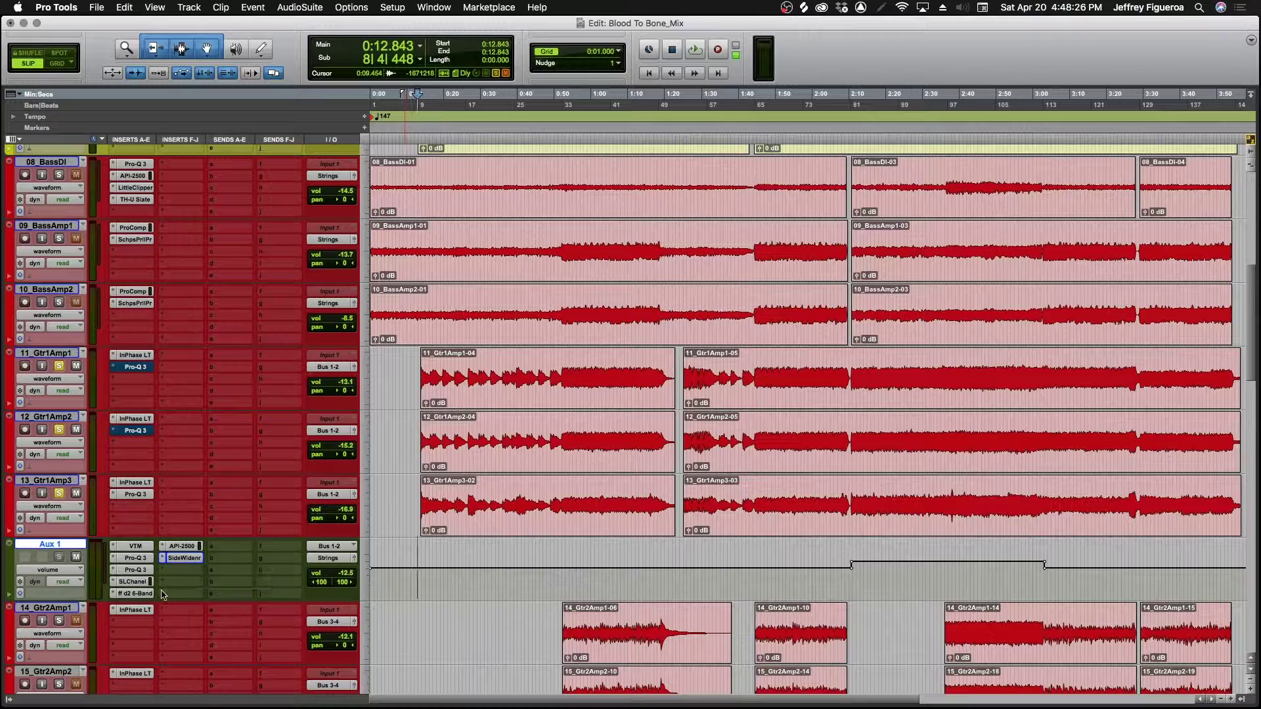
Clear all track solos and play from the first 14_Gtr2Amp1 clip at about 0:52
scroll(182, 522, "down", 10)
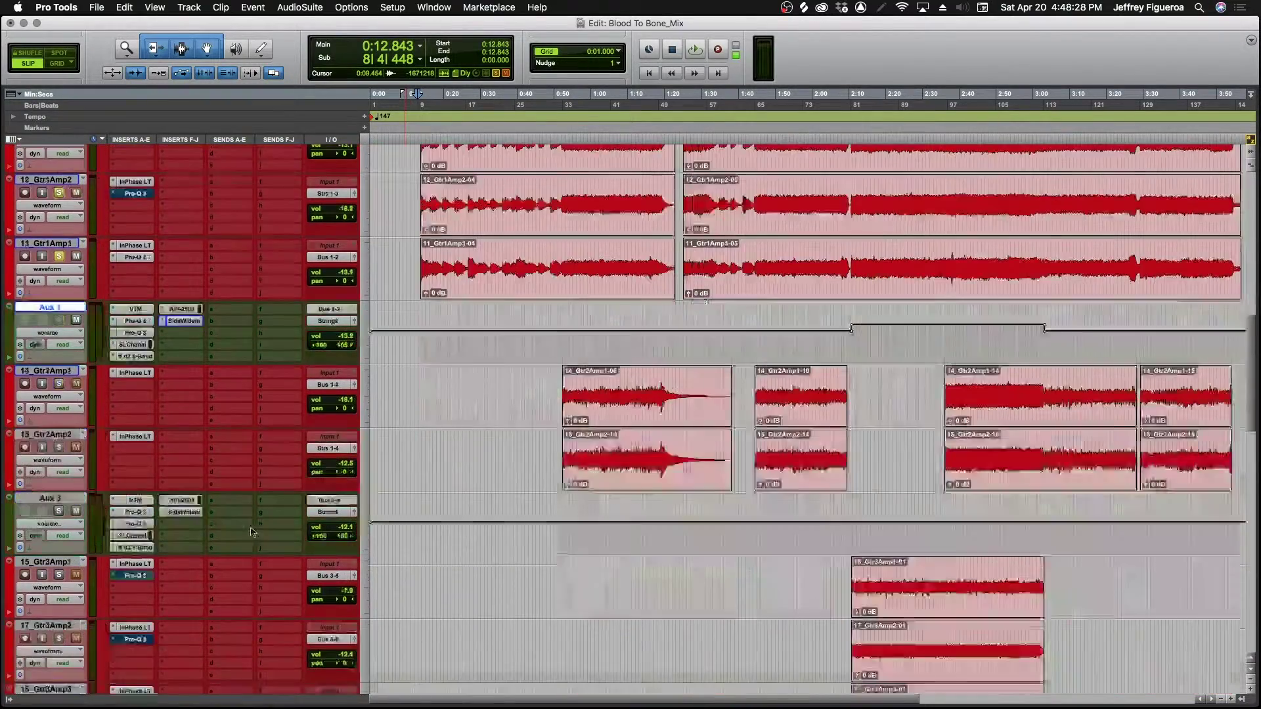
scroll(219, 346, "up", 1)
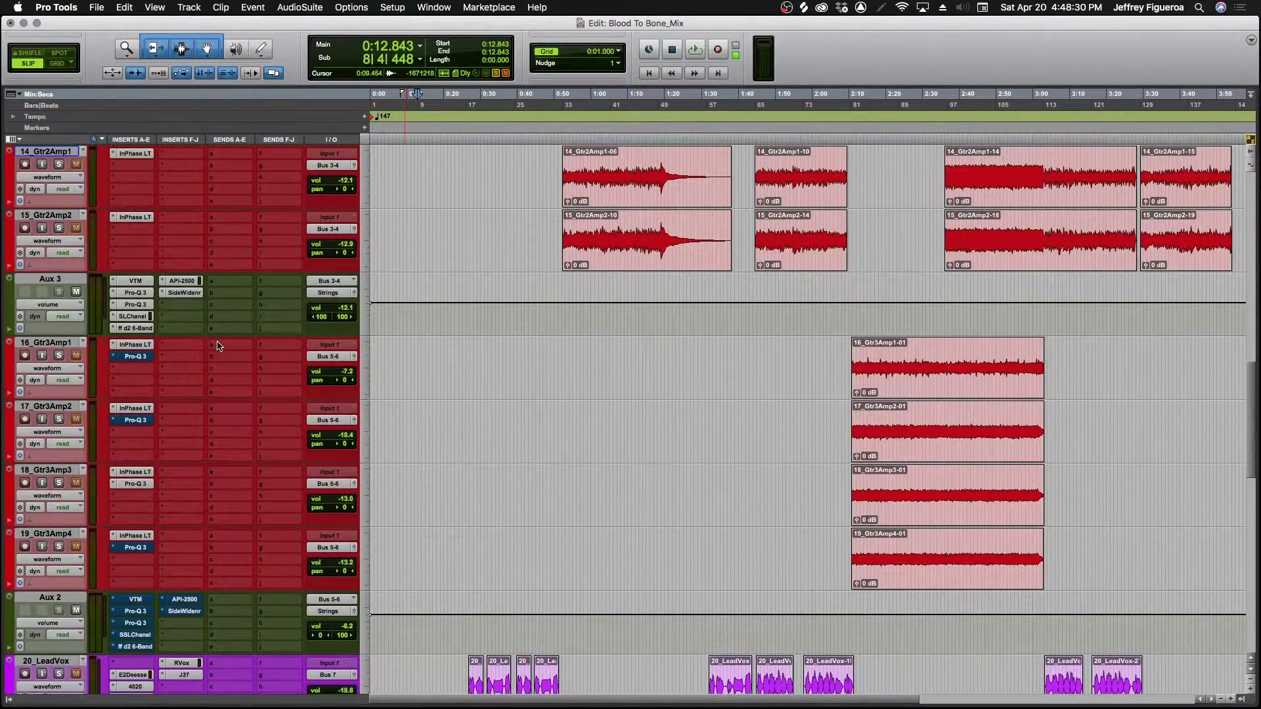
scroll(221, 345, "up", 4)
scroll(212, 408, "down", 1)
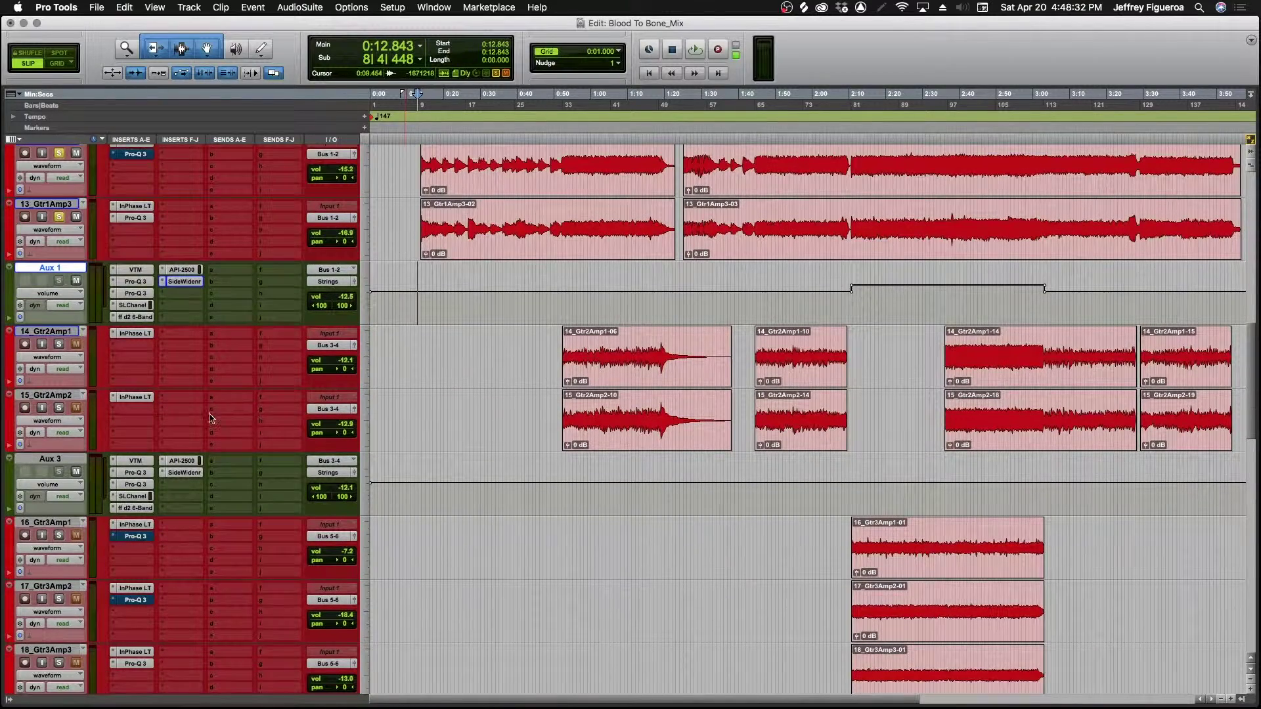
left_click(59, 343, "alt")
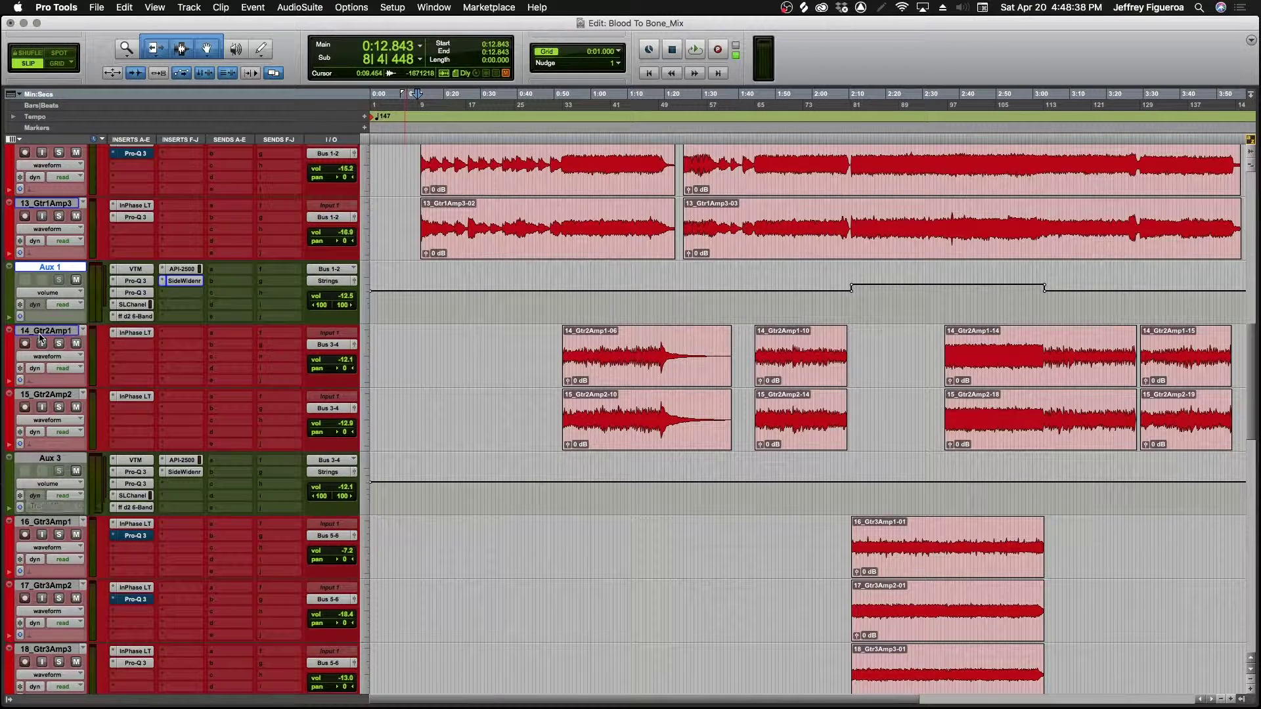
scroll(42, 333, "down", 3)
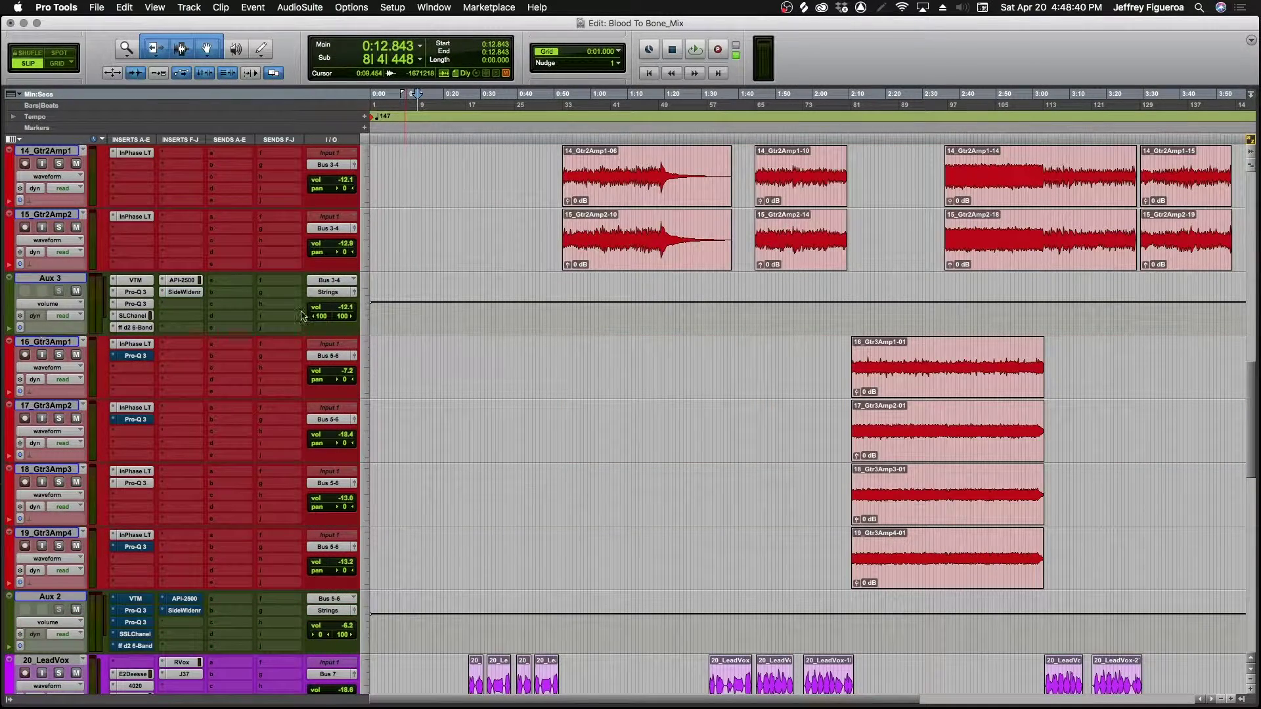
left_click(609, 198)
key("space")
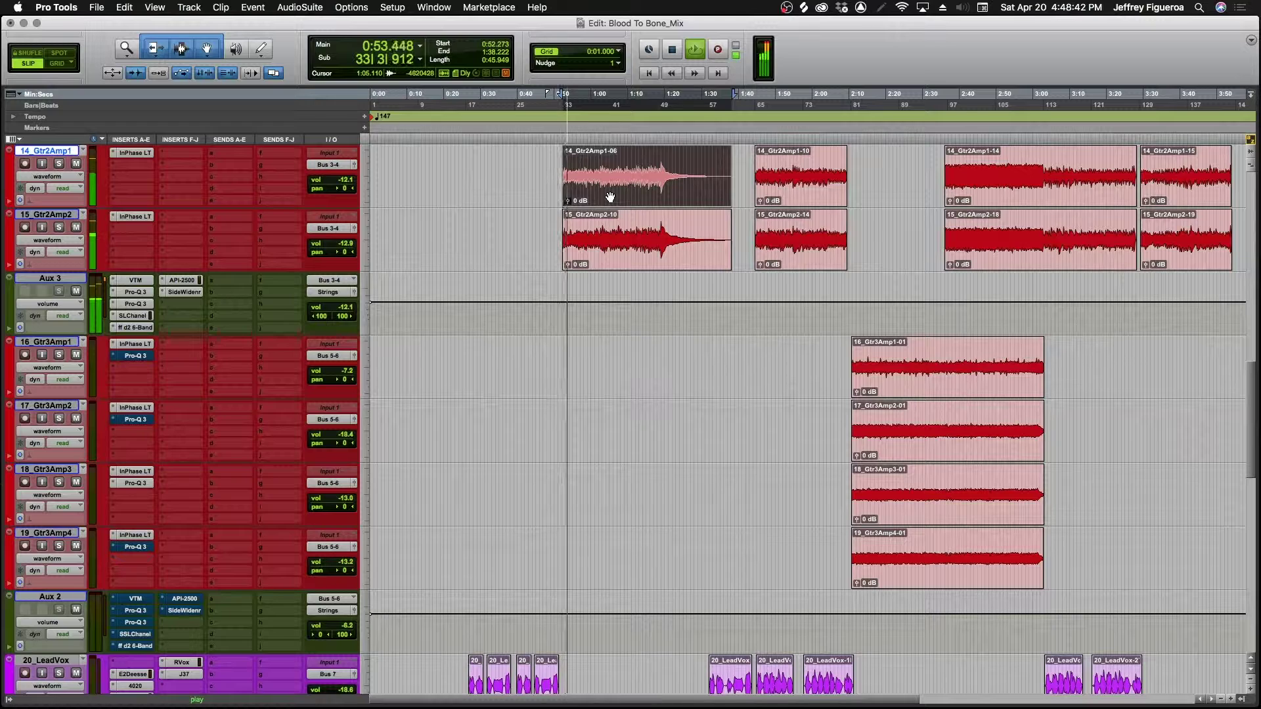
Solo 14_Gtr2Amp1 and 15_Gtr2Amp2, open the first Pro-Q 3 on Aux 3, and compare its sound bypassed and active
key("shift+s")
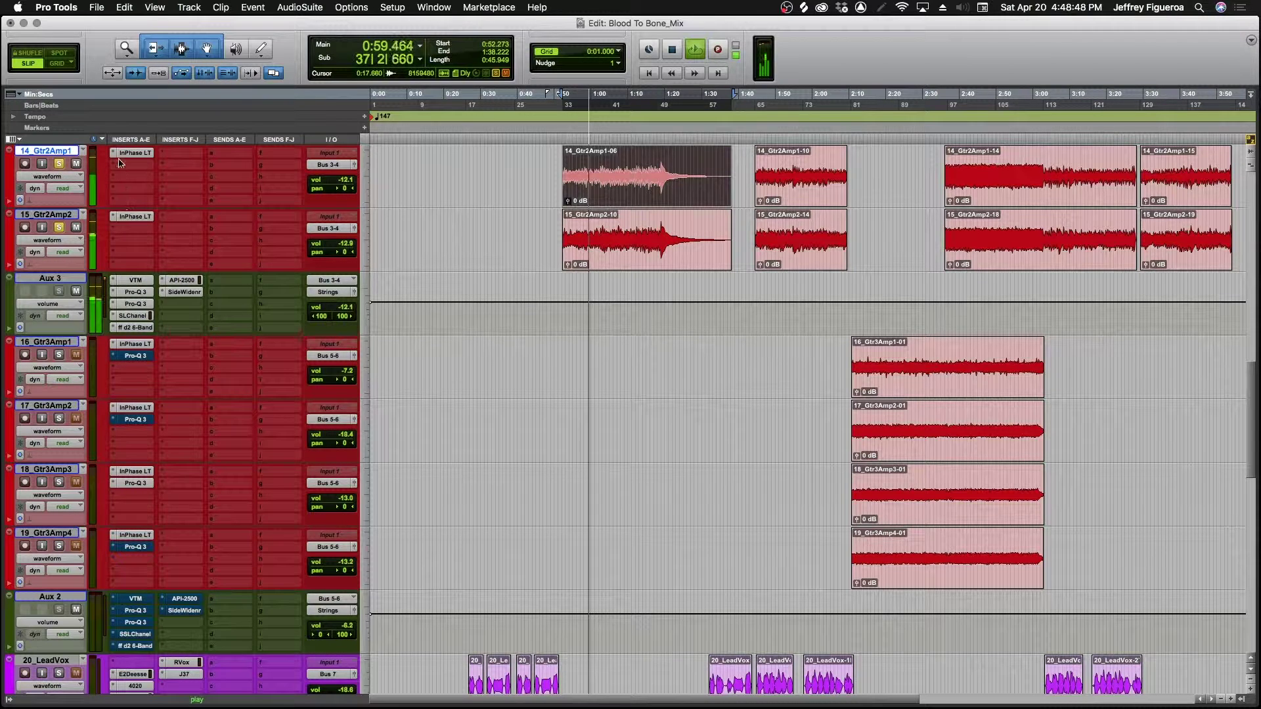
left_click(133, 293)
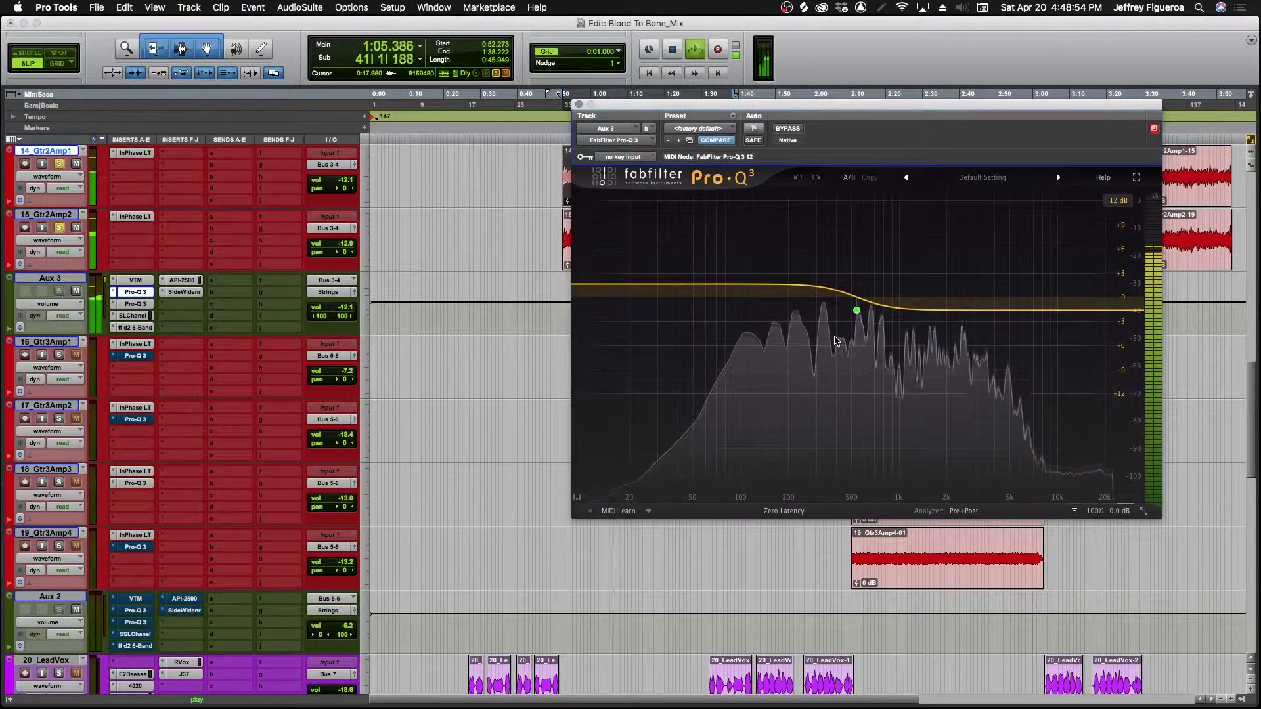
left_click(800, 130)
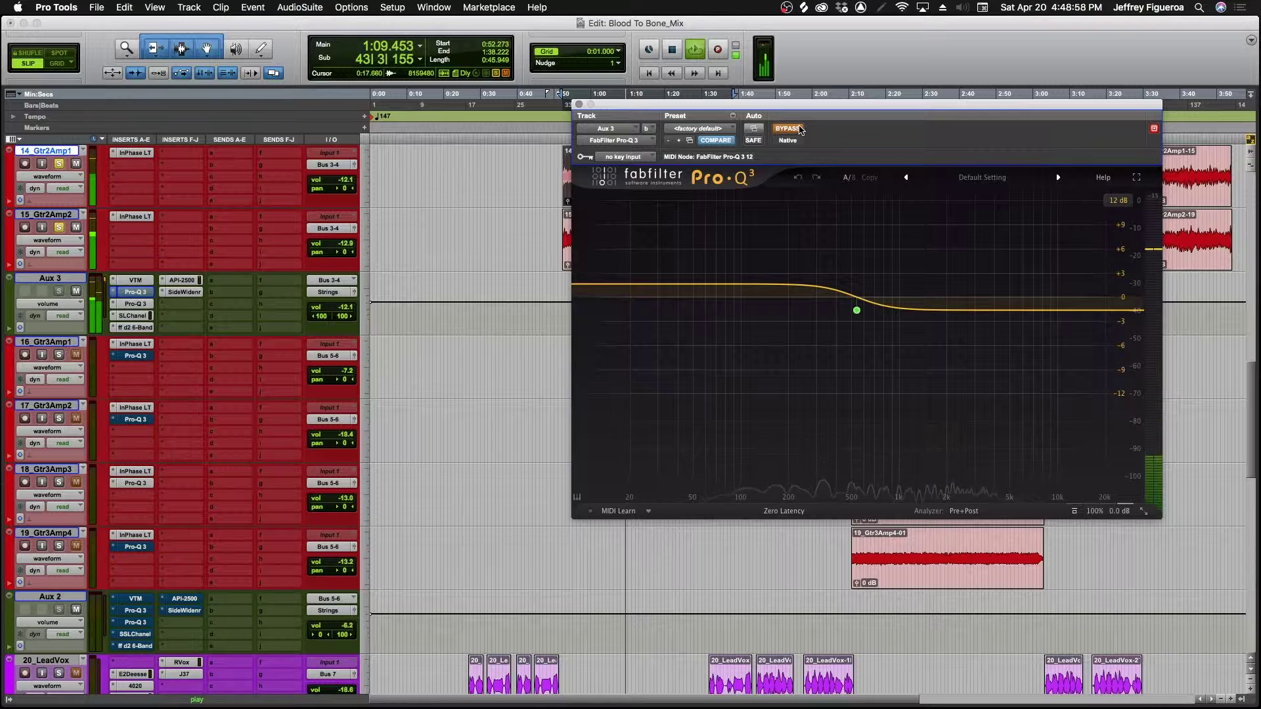
left_click(800, 130)
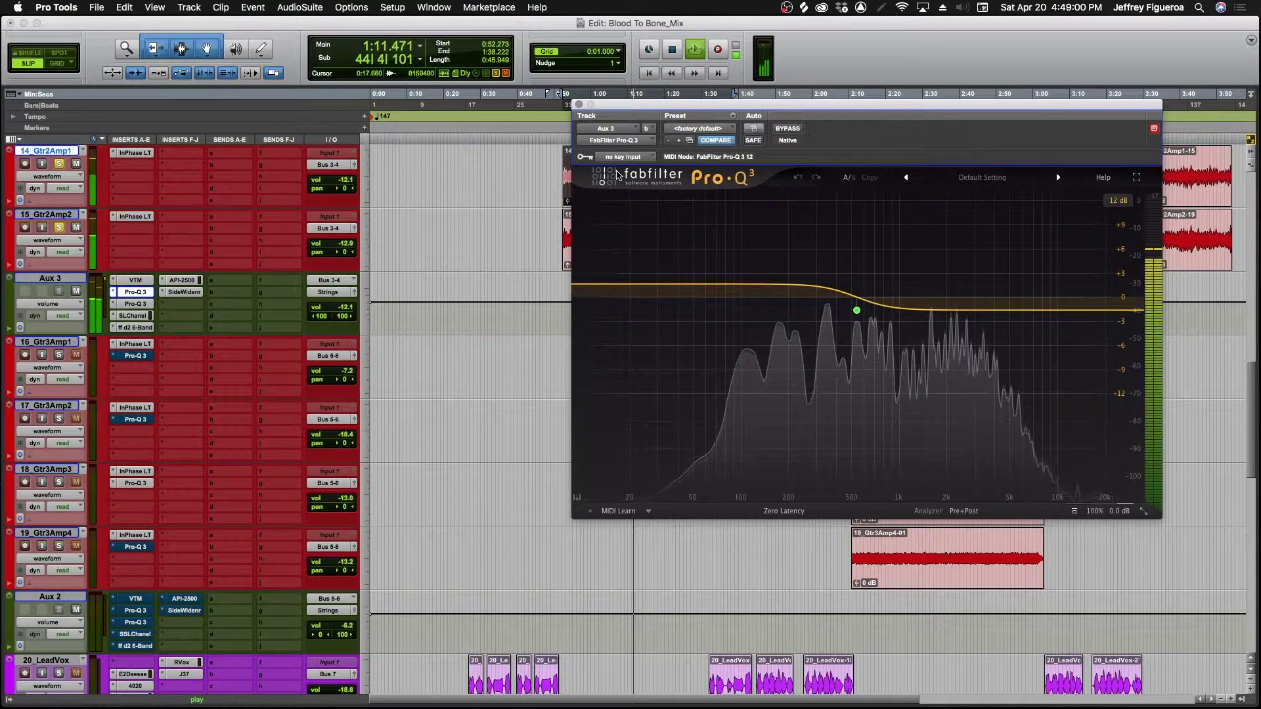
Compare Aux 3 with all its inserts bypassed and reactivated, closing the Pro-Q 3 in between
left_click(130, 281)
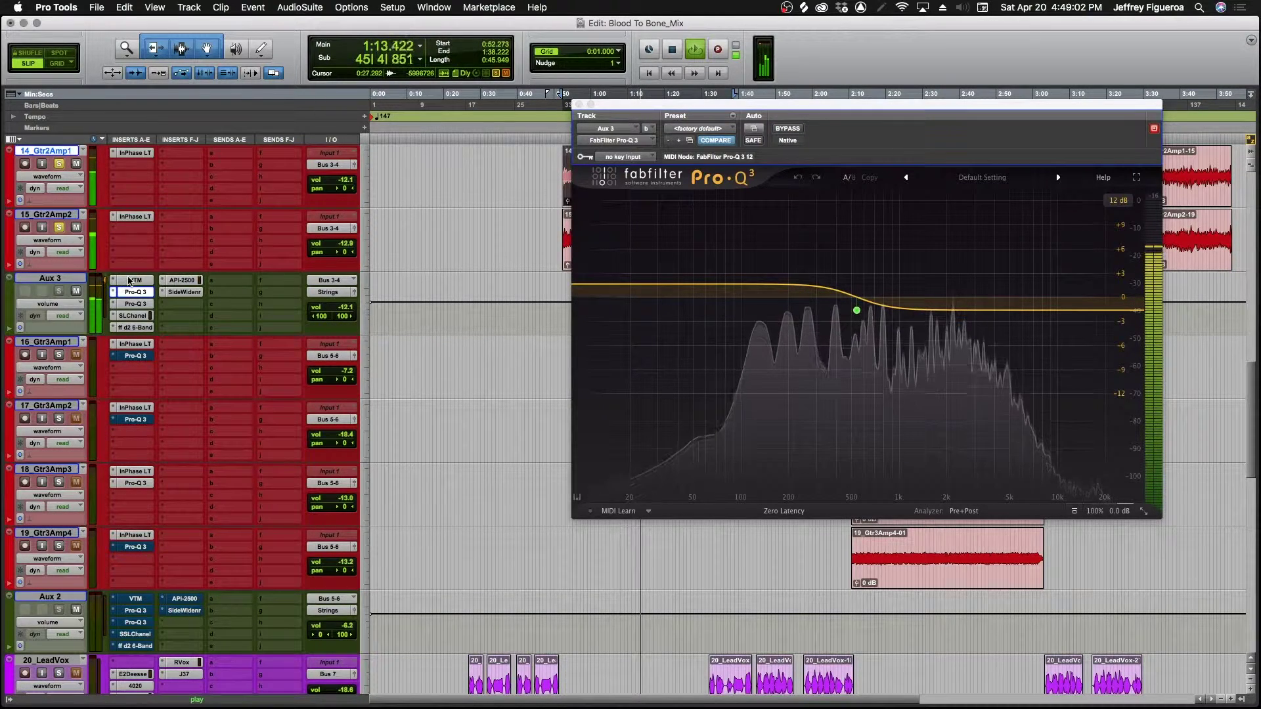
left_click(130, 281, "ctrl+super")
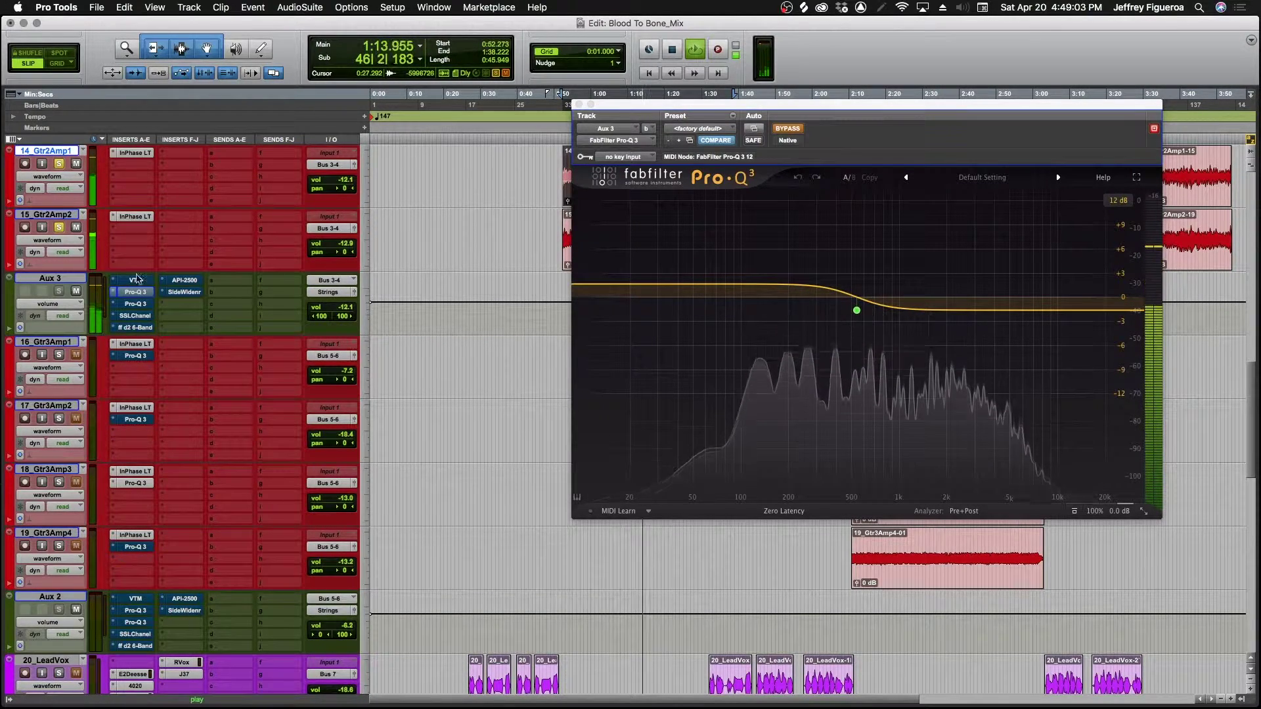
left_click(579, 107)
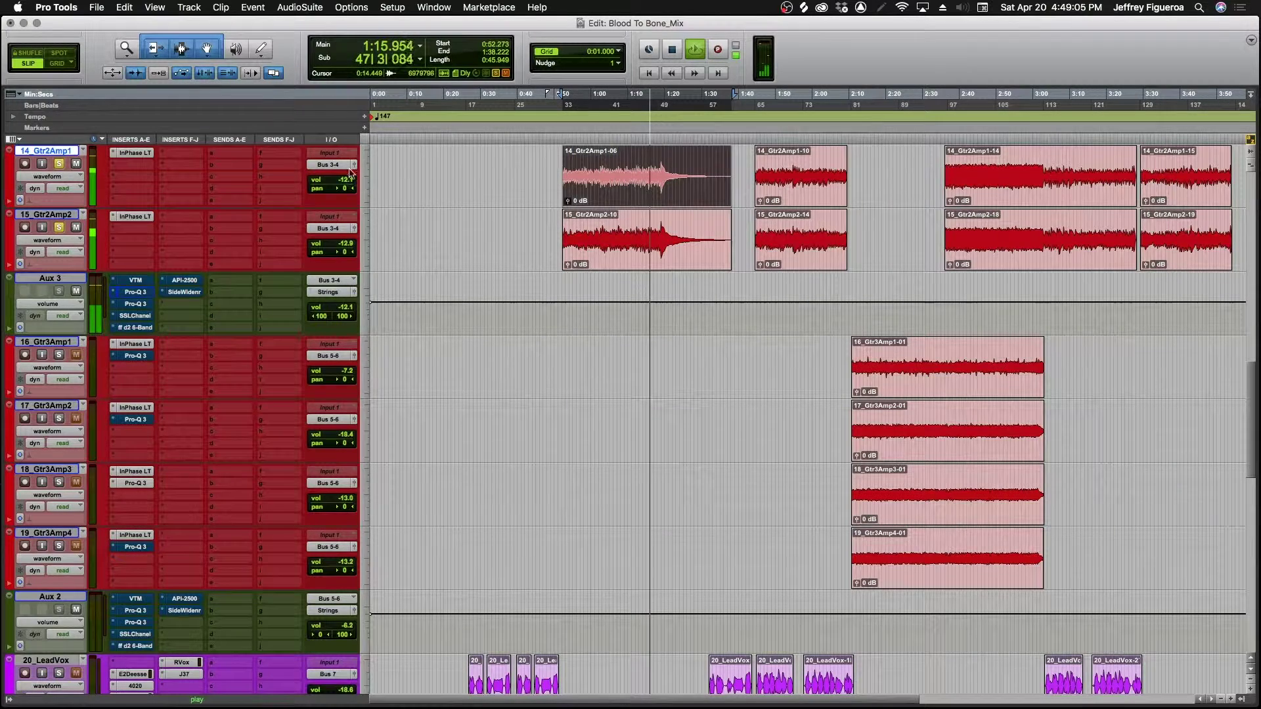
left_click(147, 281, "ctrl+super")
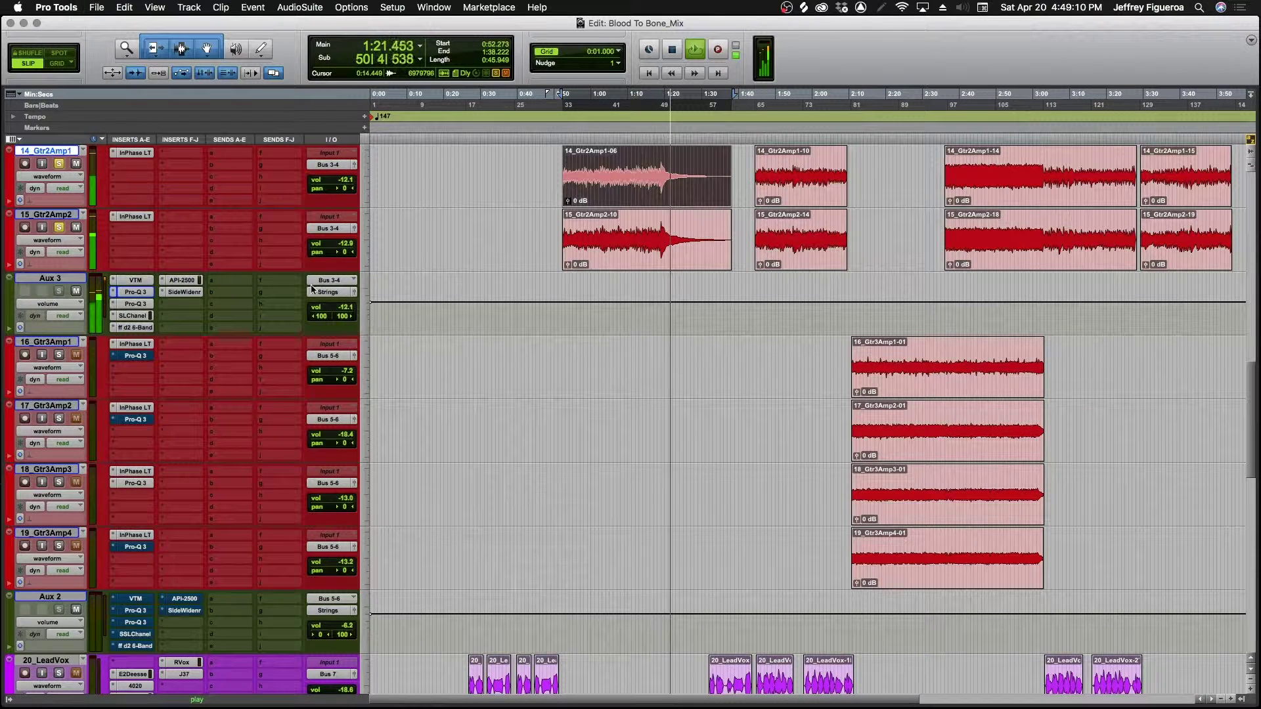
Stop playback, select the 16_Gtr3Amp1 clip at about 2:10, and solo the four Gtr3 amp tracks
key("space")
double_click(896, 352)
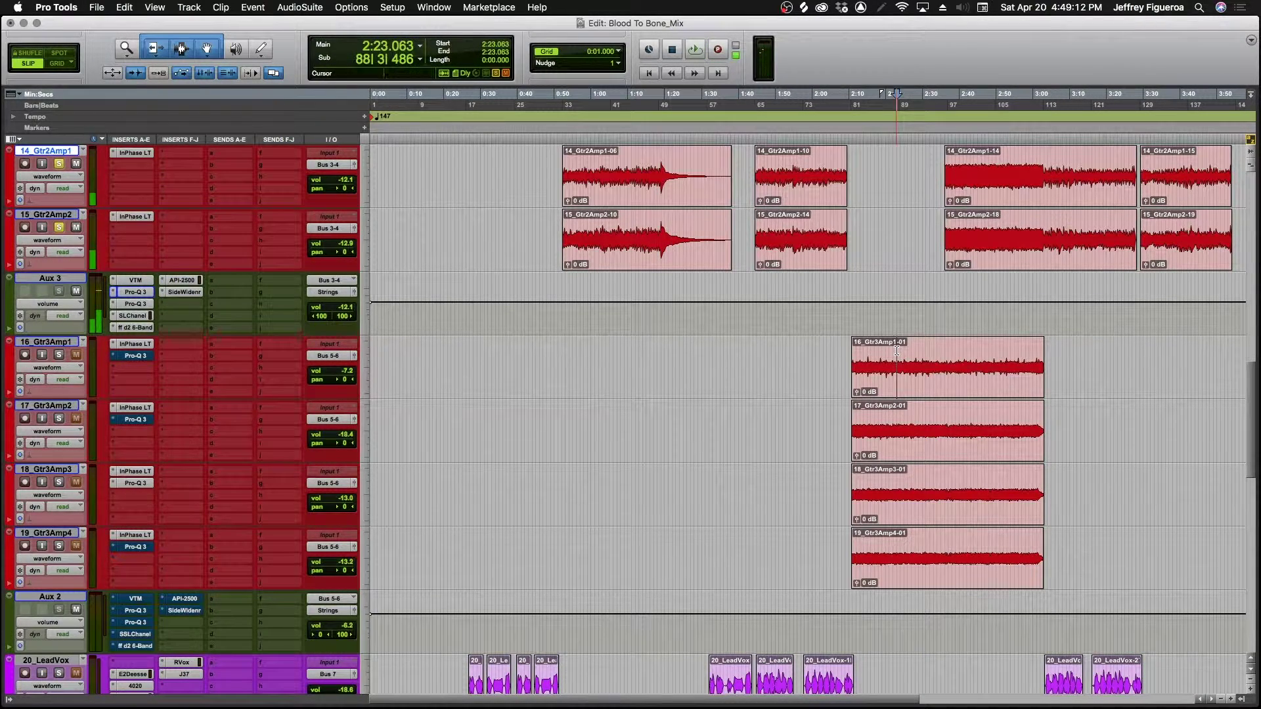
scroll(122, 474, "down", 1)
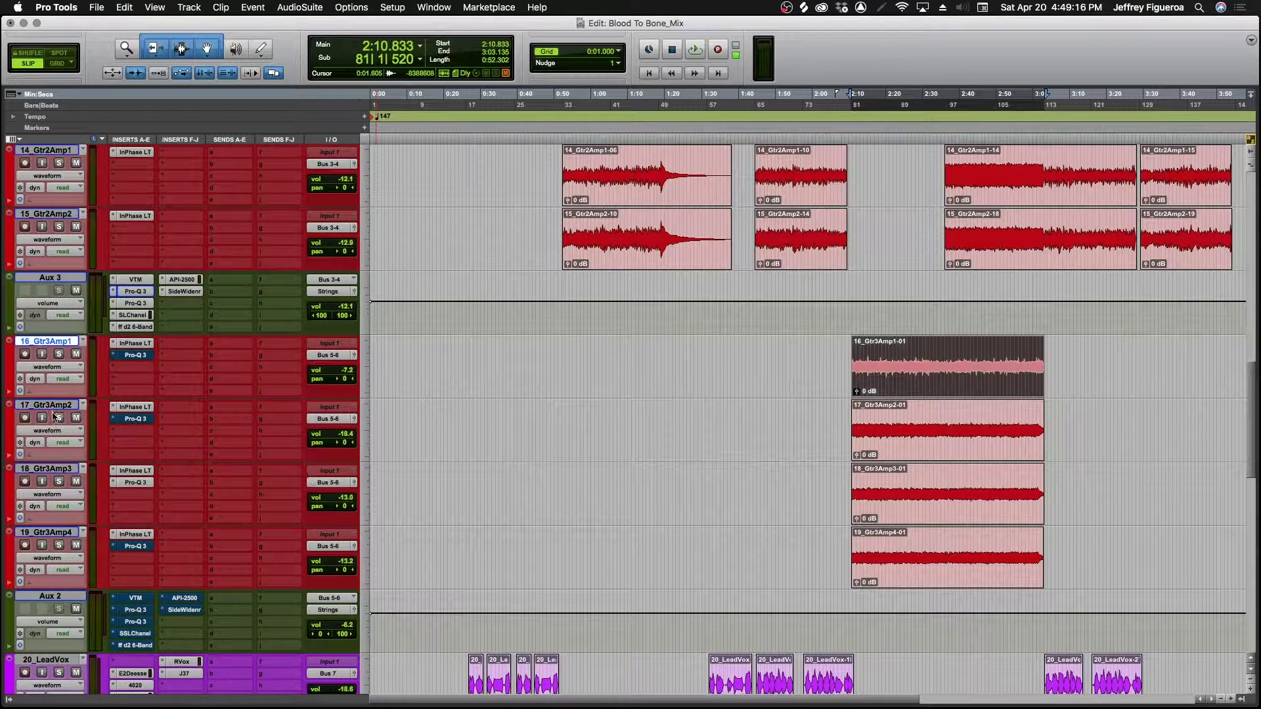
scroll(43, 344, "down", 3)
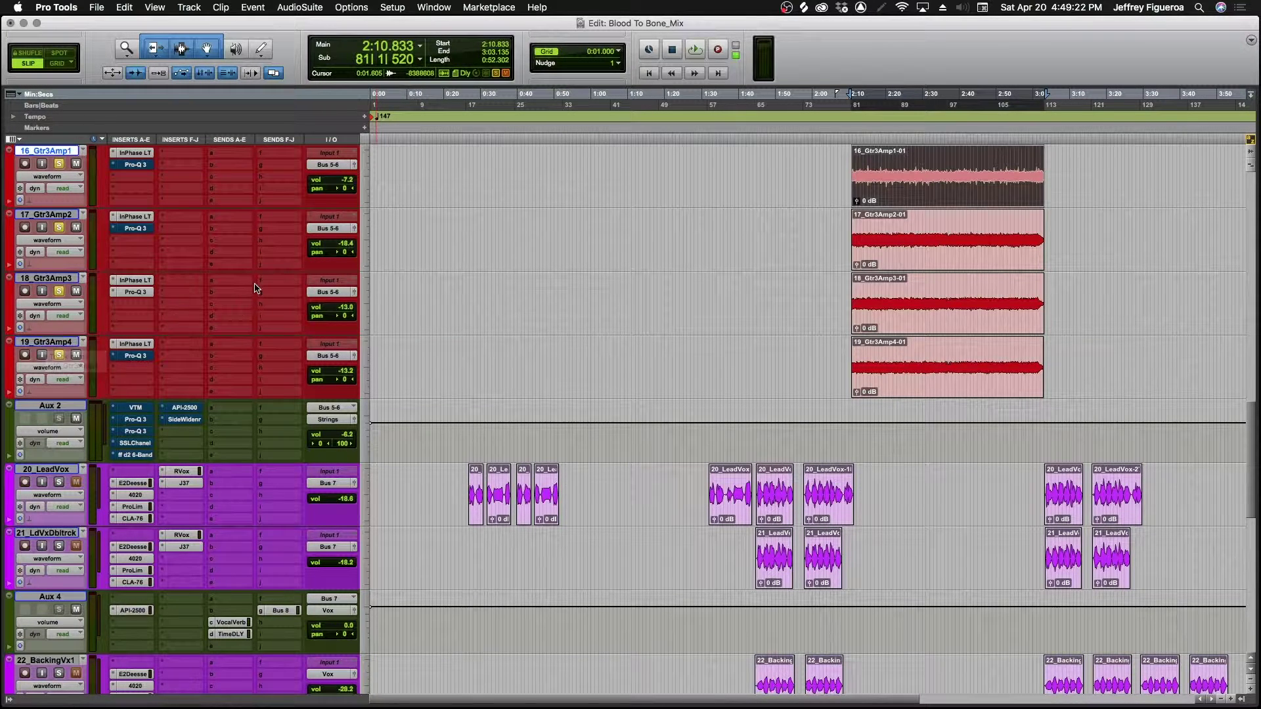
Play the soloed Gtr3 tracks and check Aux 2's panning in the Mix window
key("space")
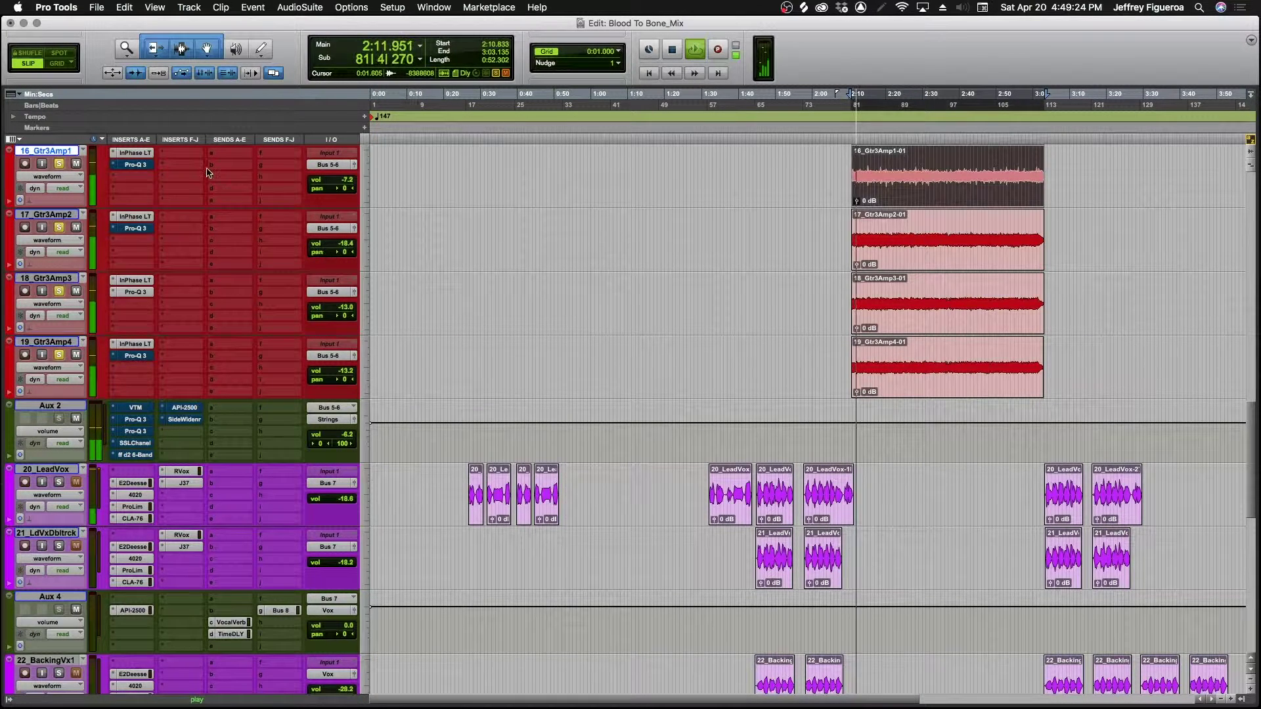
key("super+equal")
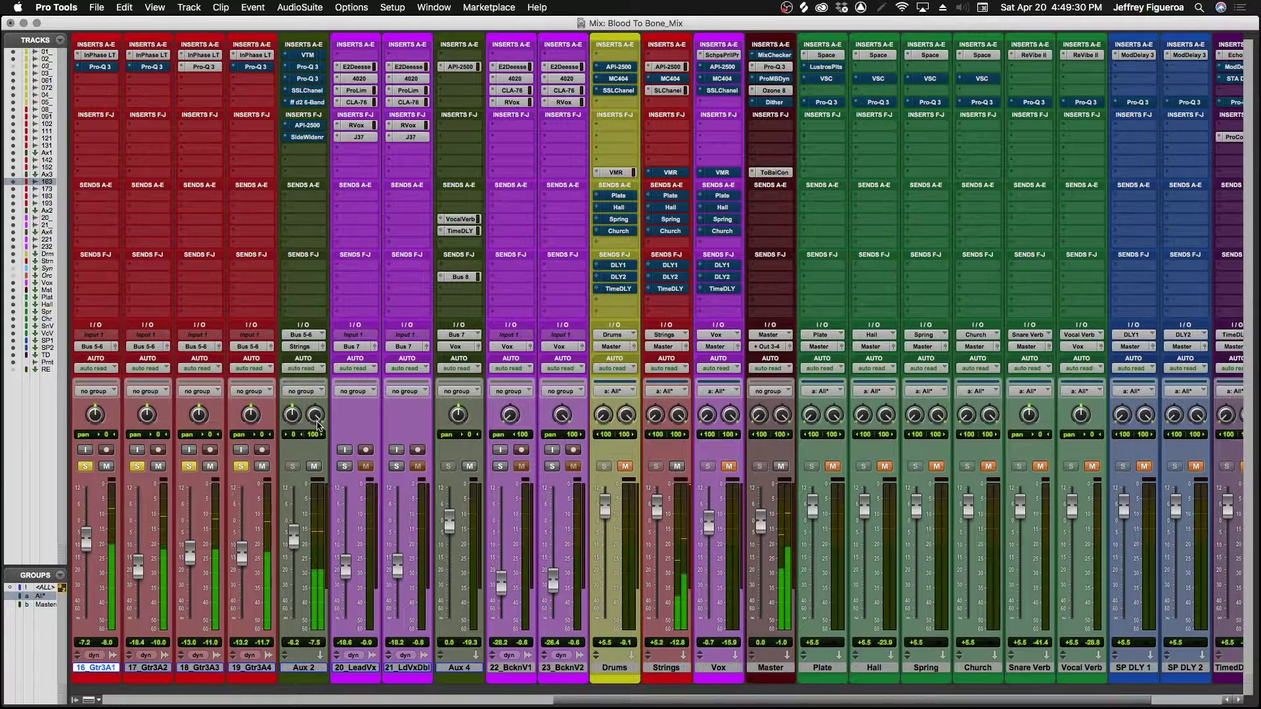
key("super+equal")
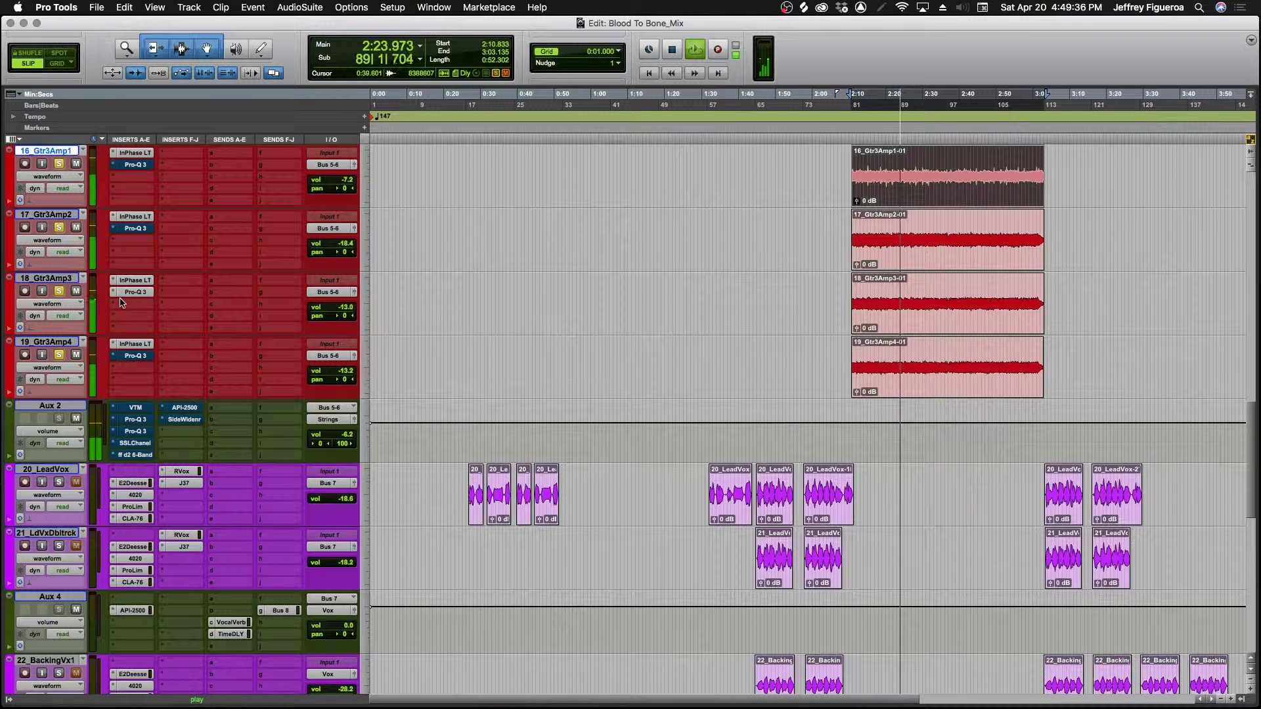
Activate the VTM, both Pro-Q 3s, SSLChannel, ff d2 6-Band, API-2500 and SideWidener inserts on Aux 2
left_click(135, 408, "super")
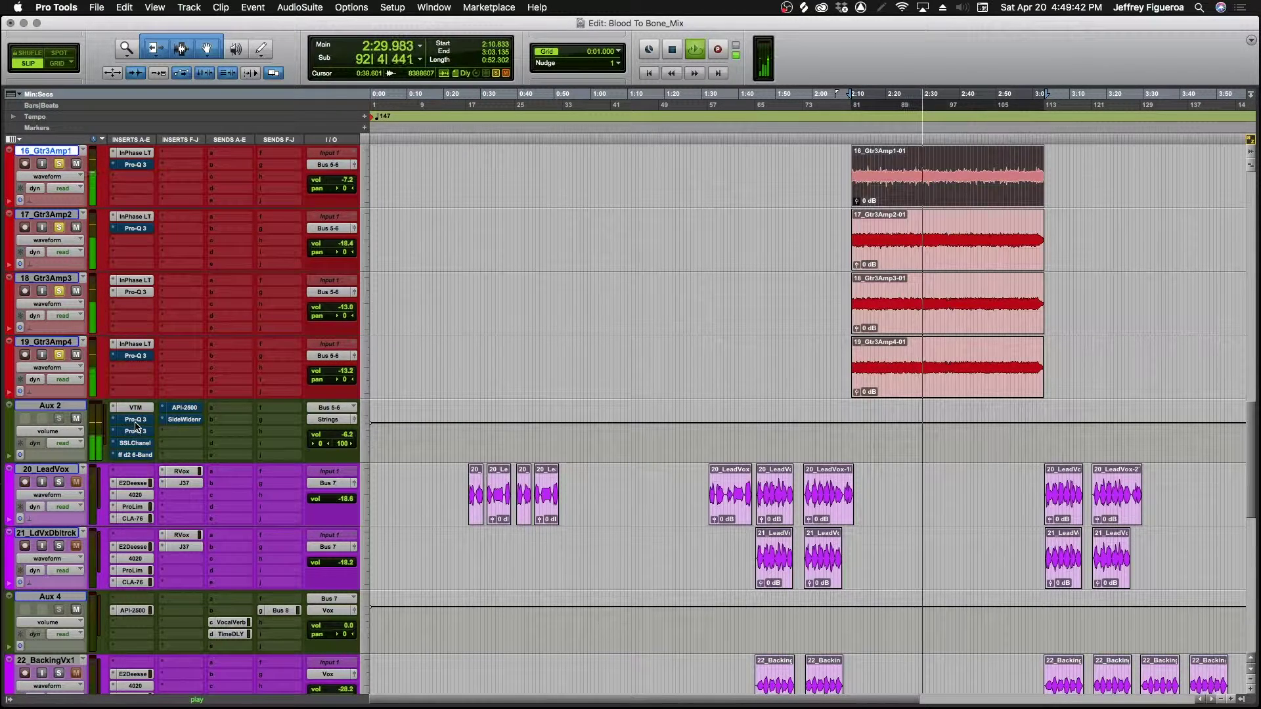
left_click(136, 420, "super")
left_click(136, 431, "super")
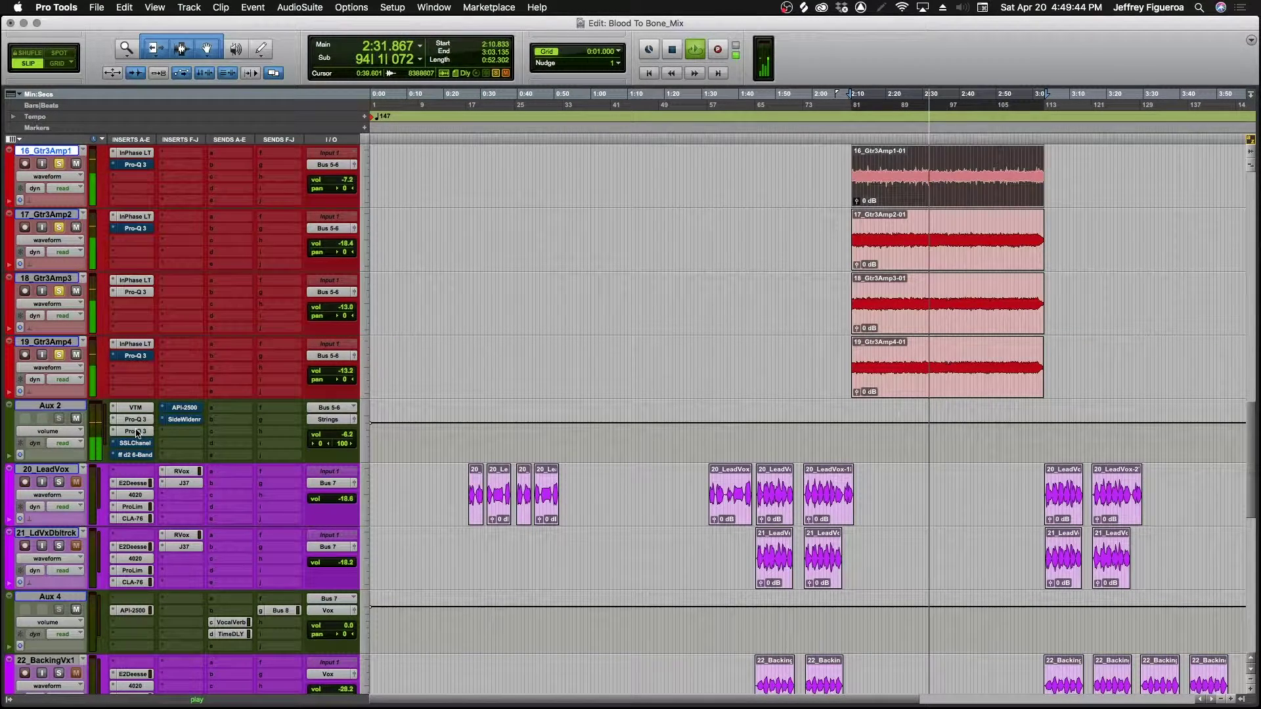
left_click(136, 444, "super")
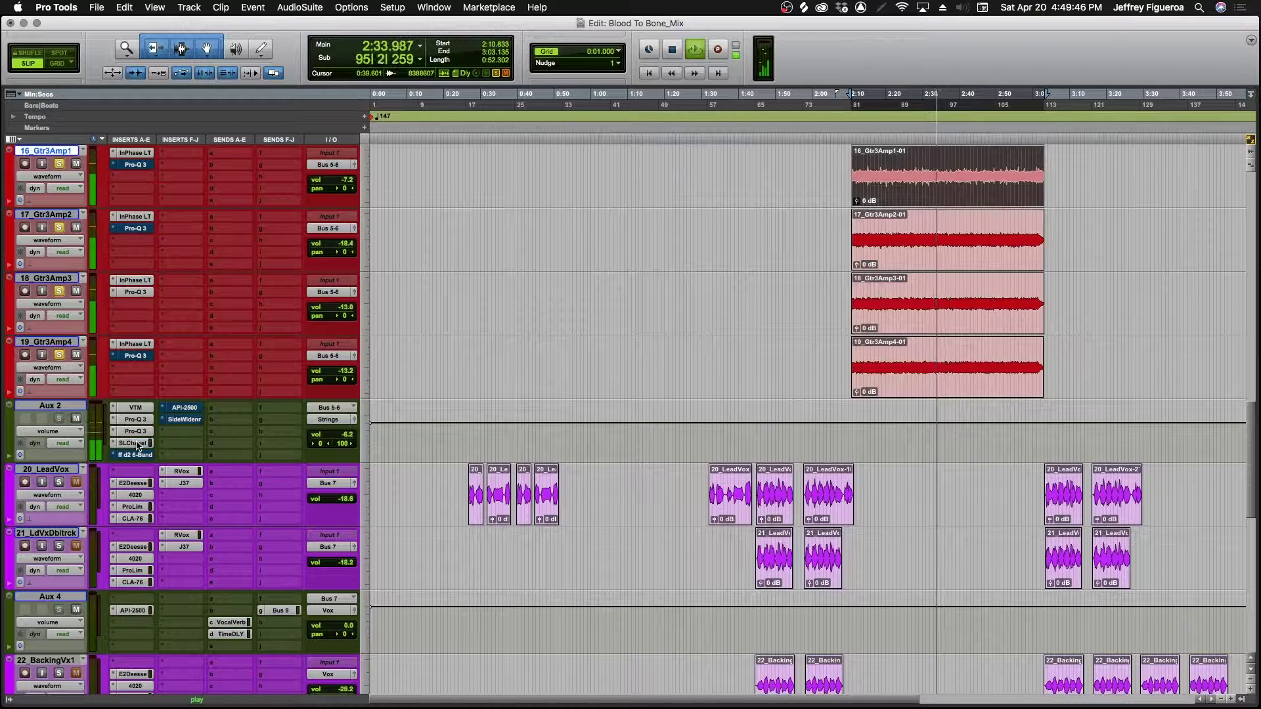
left_click(136, 455, "super")
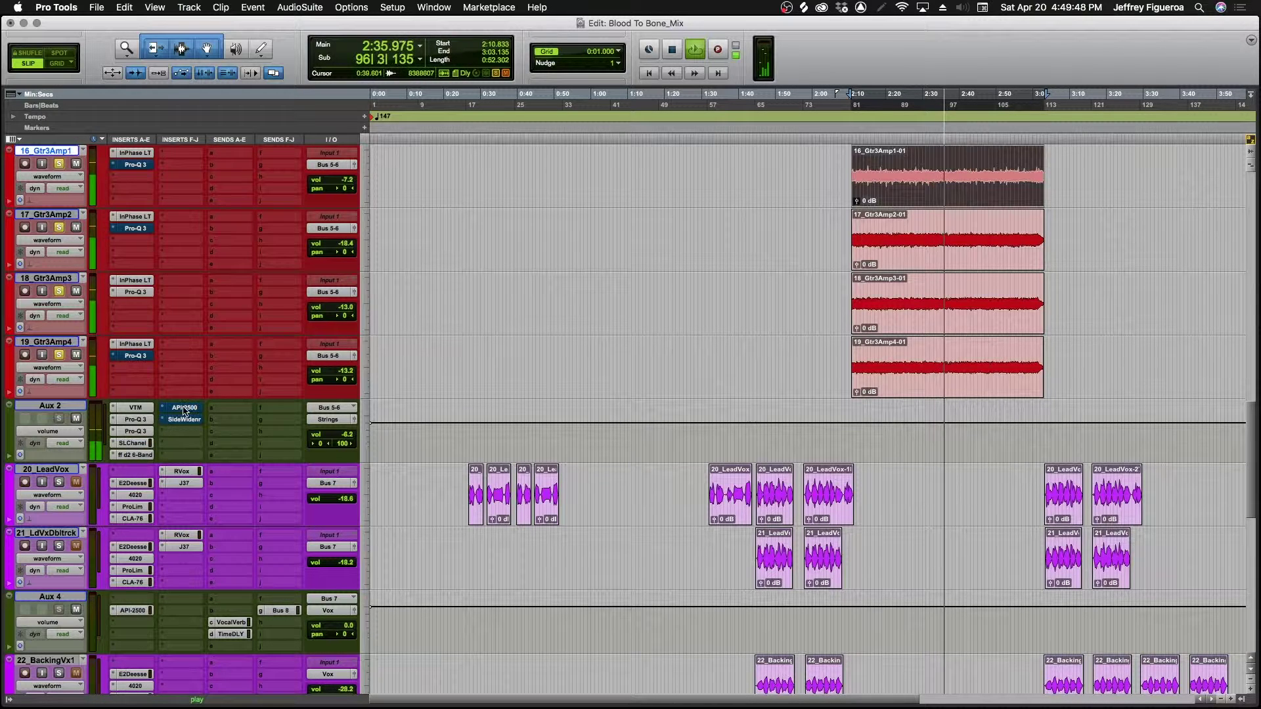
left_click(185, 408, "super")
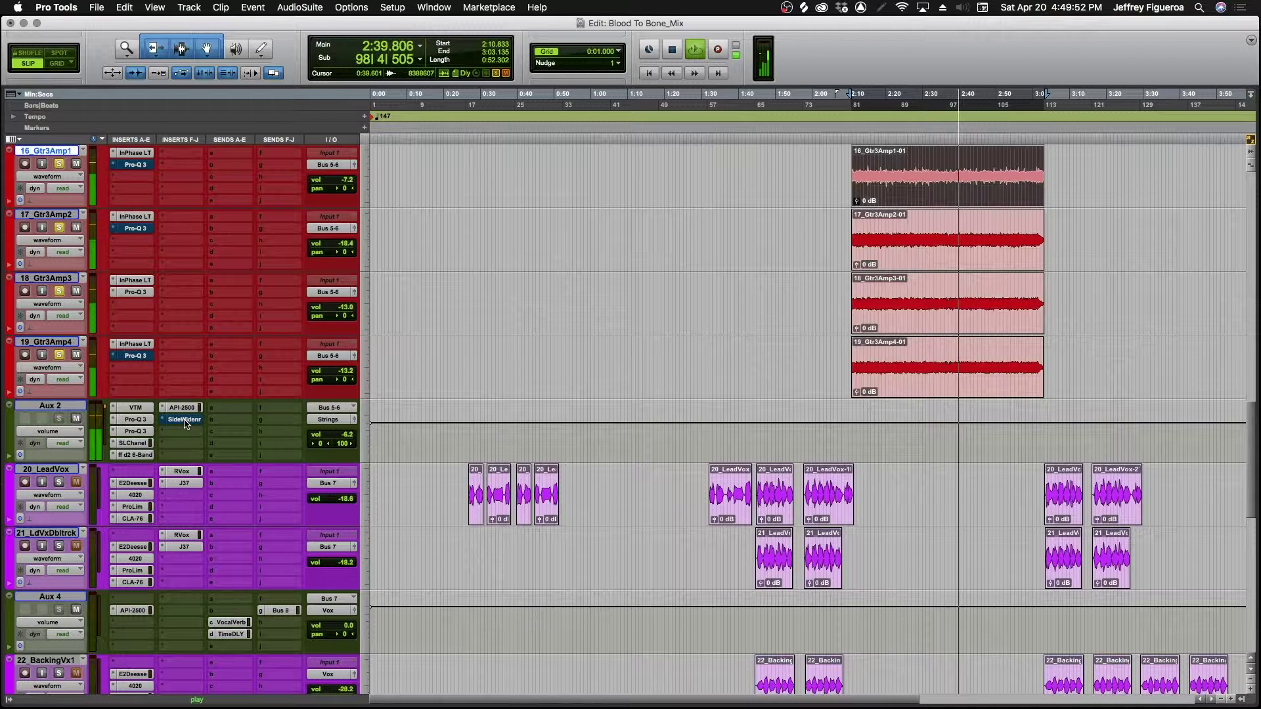
left_click(185, 421, "super")
Clear the Gtr3 track solos, stop playback, and restart it from the beginning of the song
key("super+s")
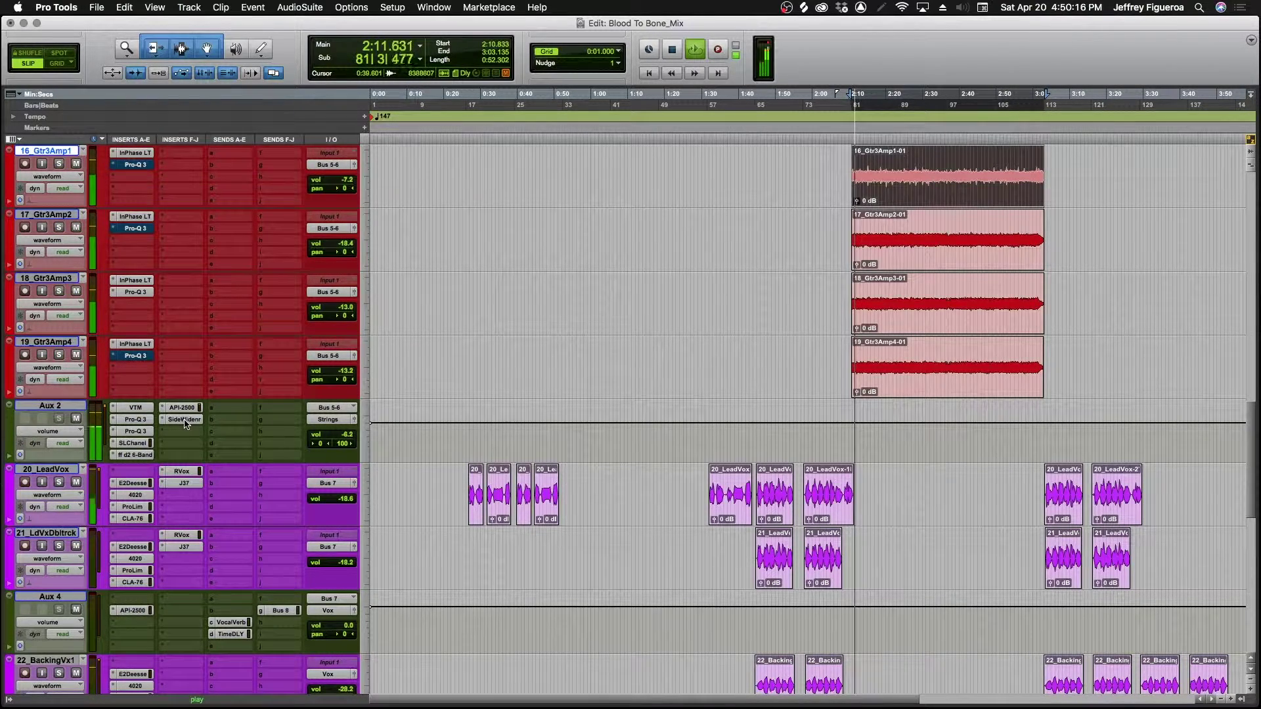
scroll(771, 289, "up", 6)
scroll(771, 288, "up", 5)
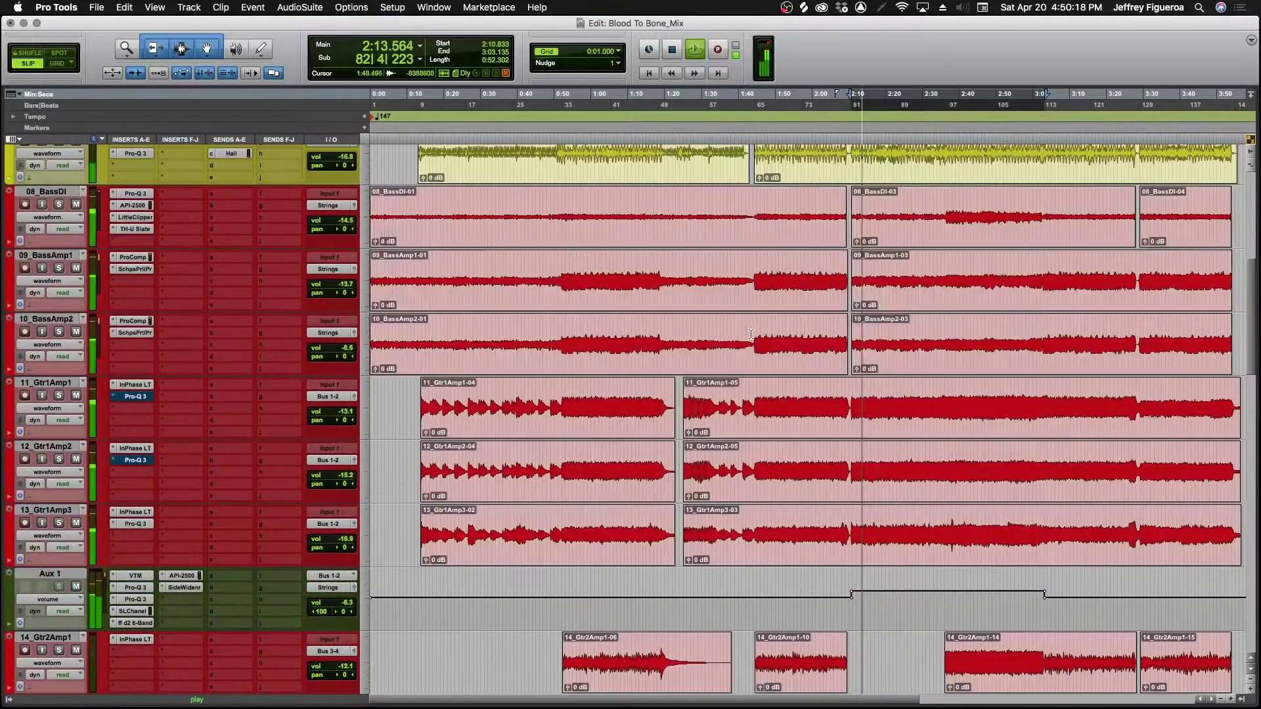
key("space")
key("Return")
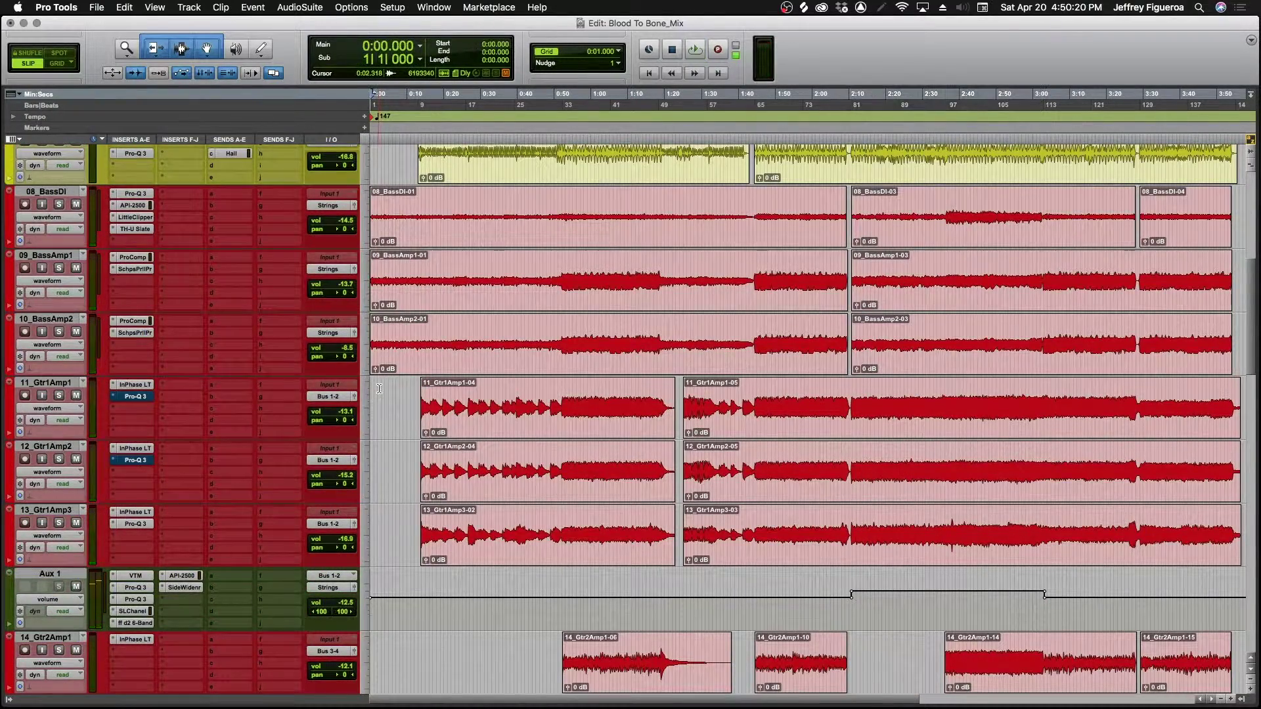
key("space")
Listen from the song's start while looking over the bass tracks, guitar groups and their aux buses
scroll(380, 388, "down", 2)
scroll(381, 389, "down", 3)
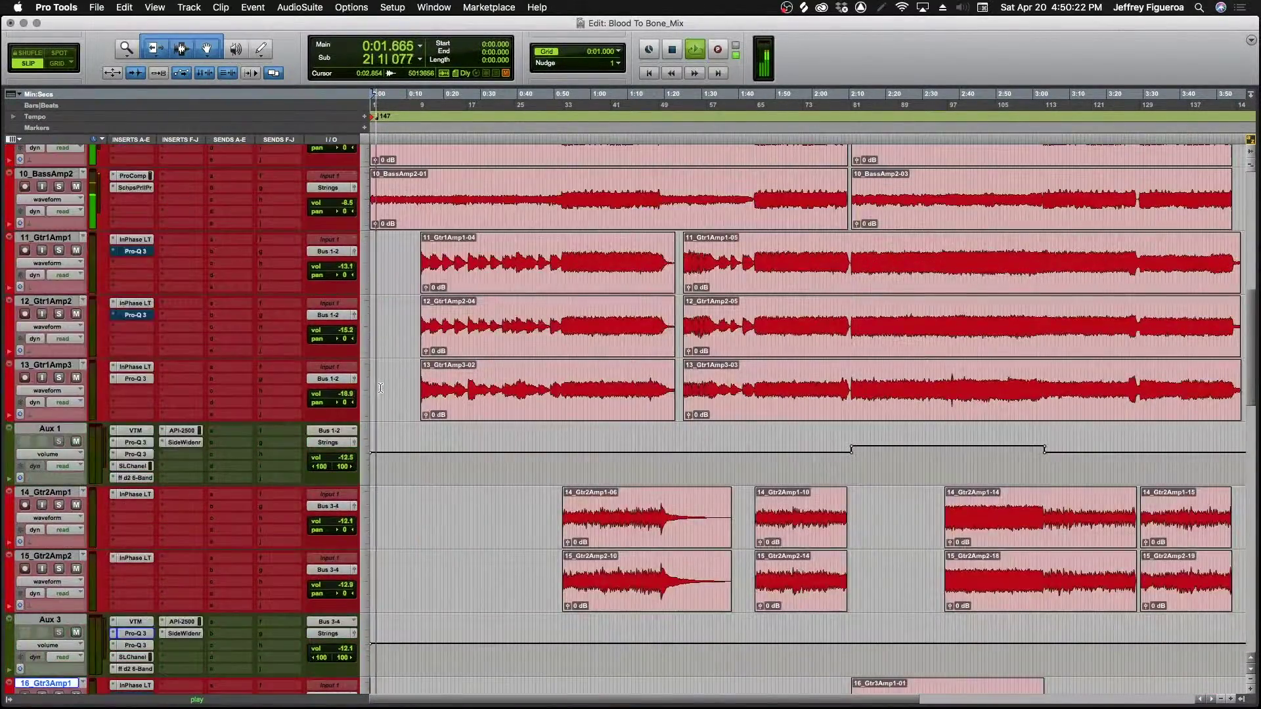
scroll(381, 388, "up", 4)
scroll(380, 388, "down", 2)
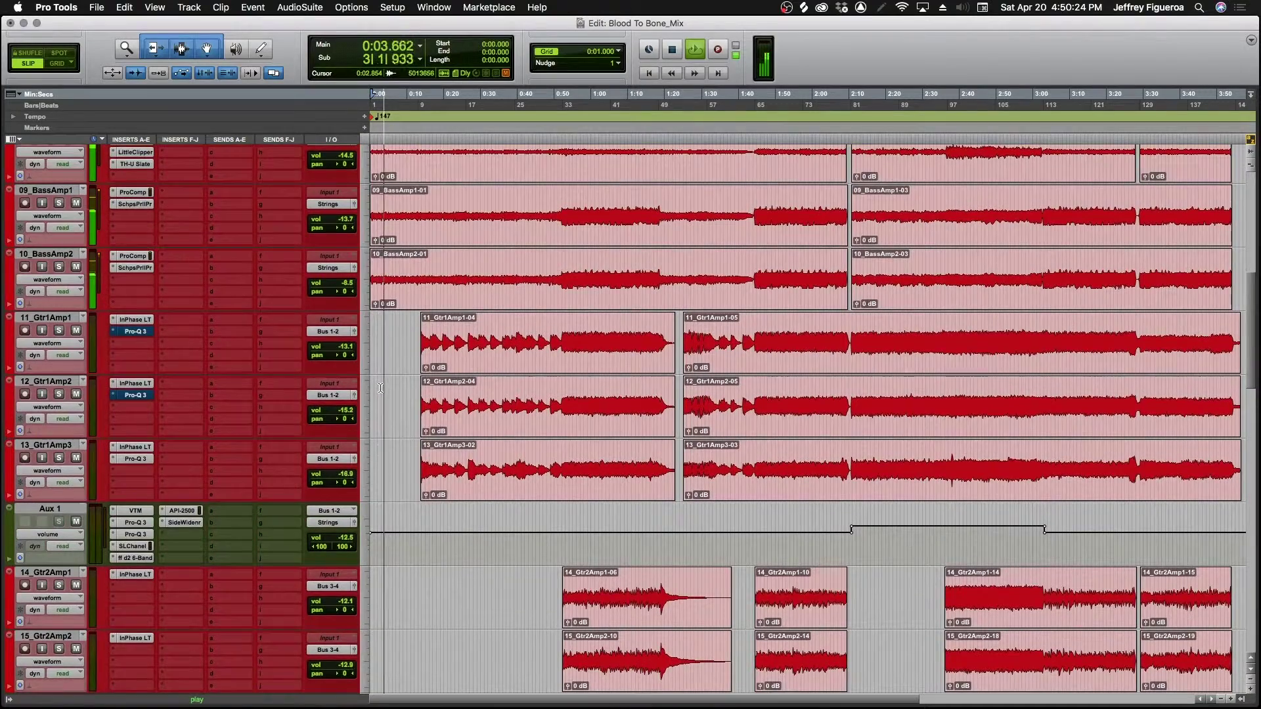
scroll(380, 388, "up", 1)
scroll(380, 388, "up", 1)
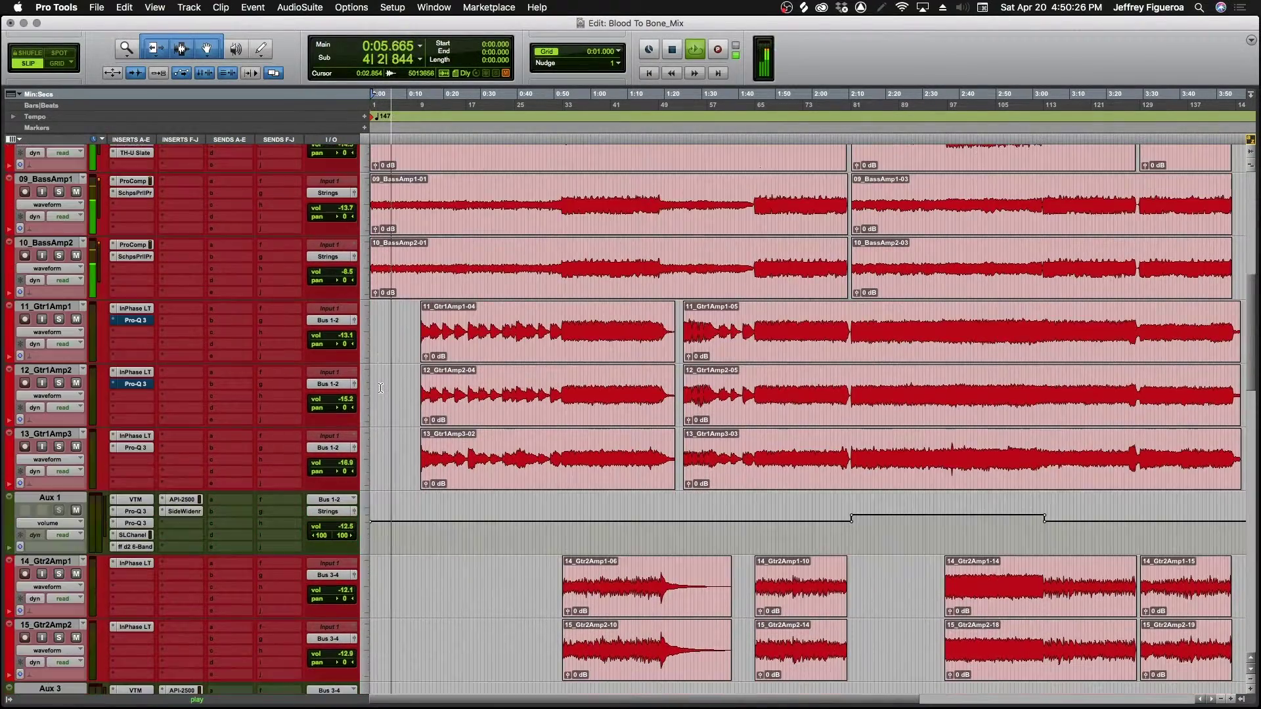
scroll(380, 387, "down", 1)
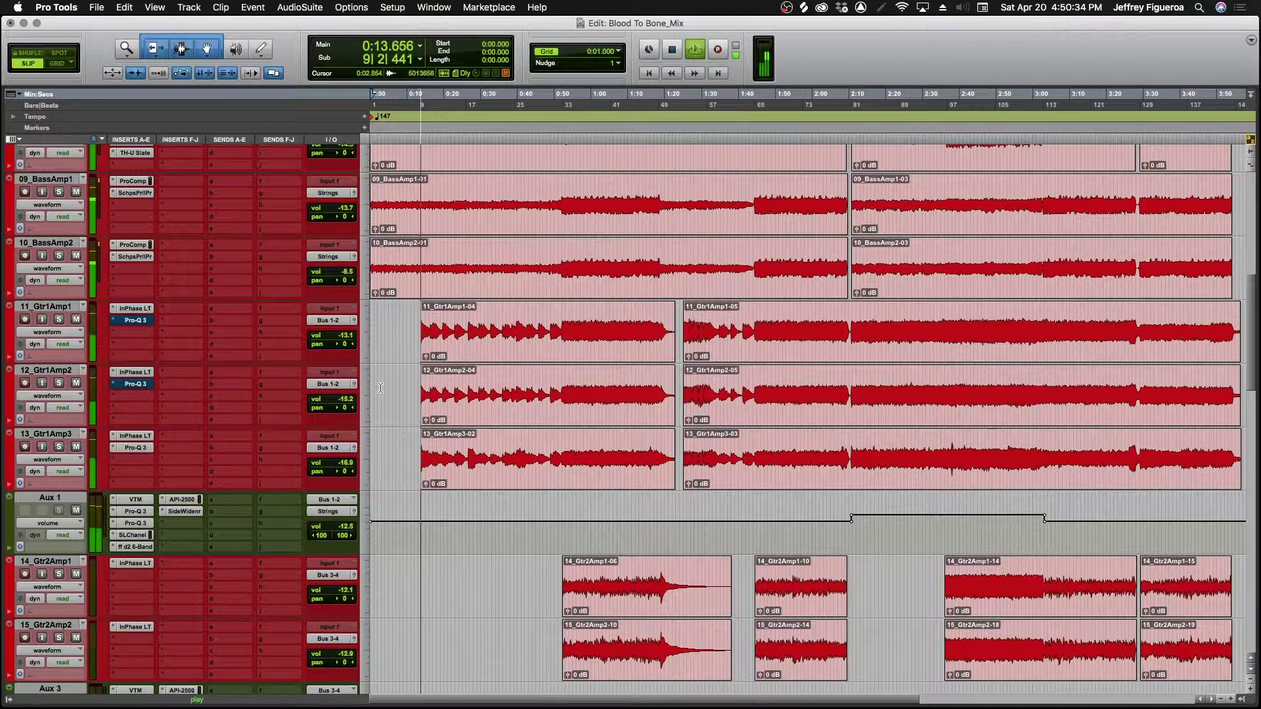
scroll(392, 356, "down", 1)
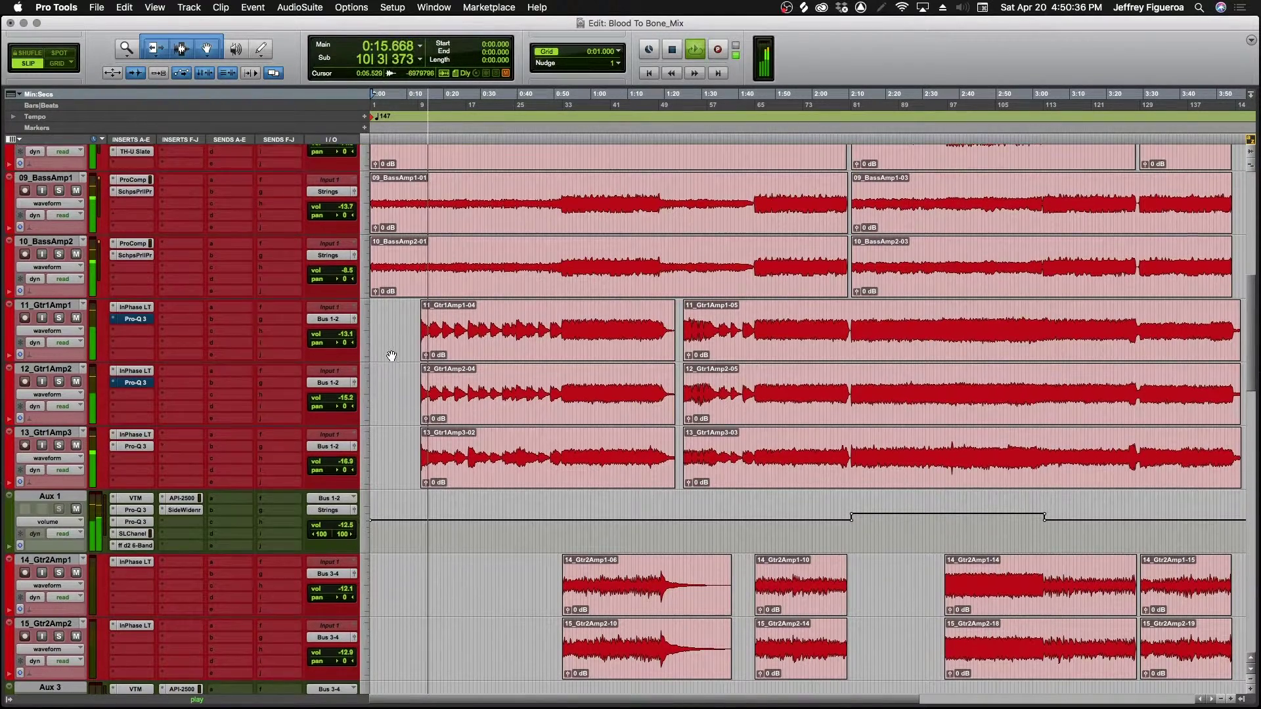
scroll(391, 356, "down", 3)
scroll(391, 351, "down", 1)
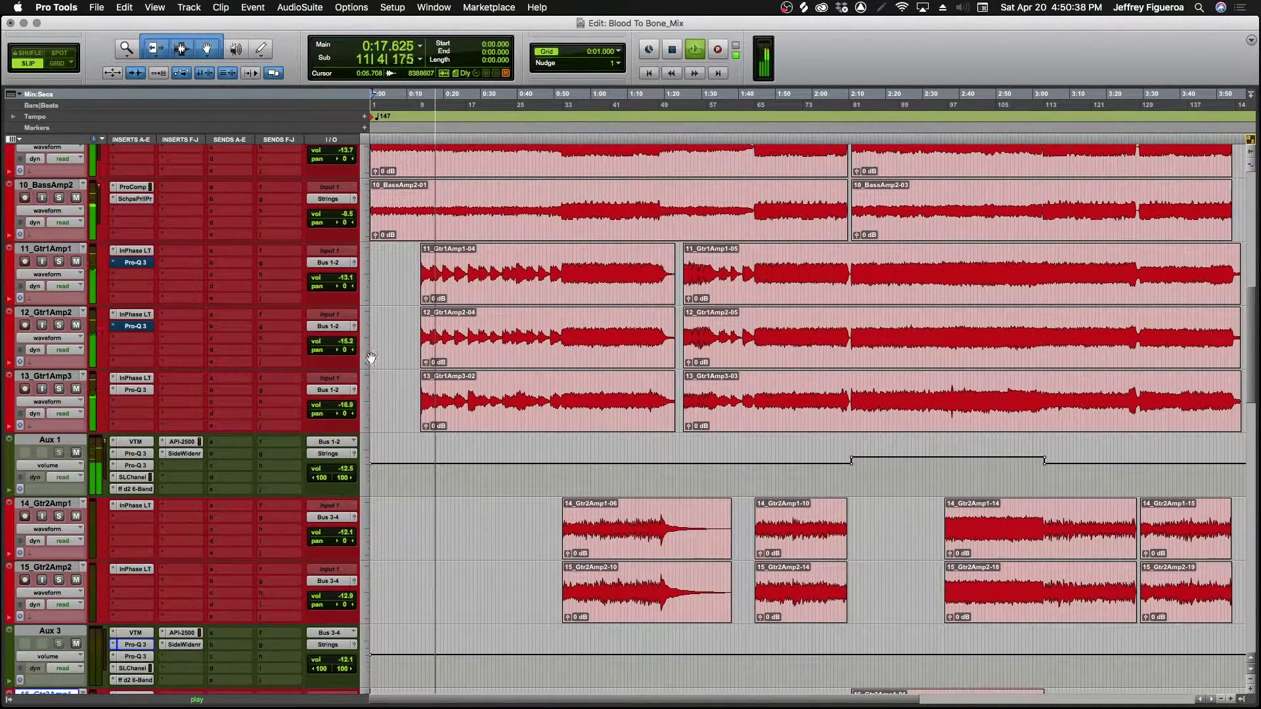
Lower the bass levels during playback, setting 08_BassDI to -16.5 dB, 09_BassAmp1 to -16.4 dB and 10_BassAmp2 to -9.8 dB
left_click(56, 440, "shift")
scroll(487, 316, "up", 10)
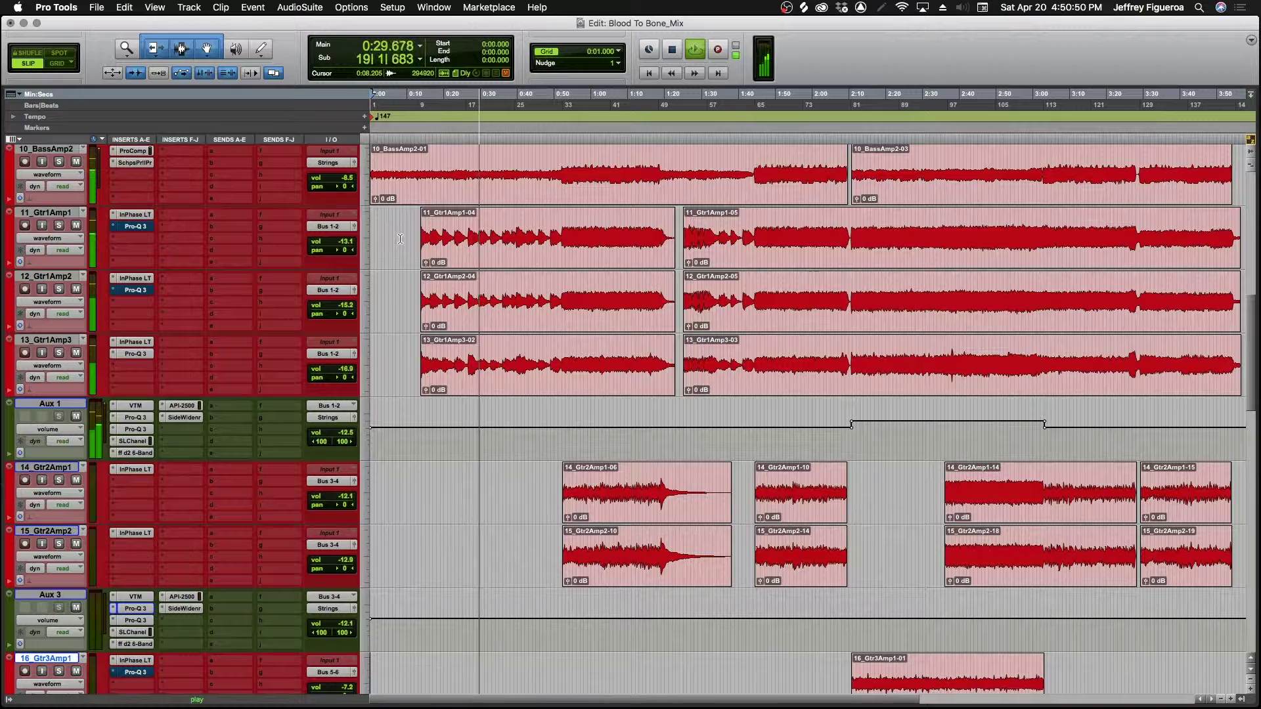
scroll(197, 260, "up", 3)
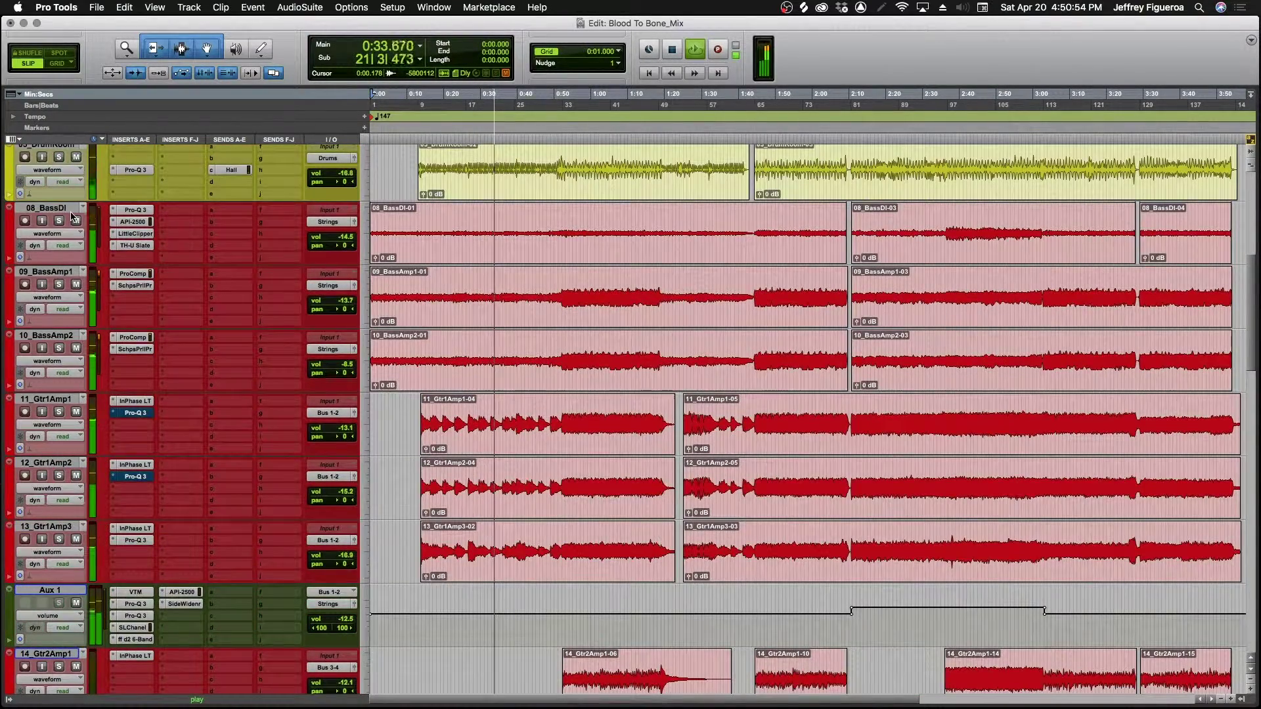
scroll(62, 206, "down", 1)
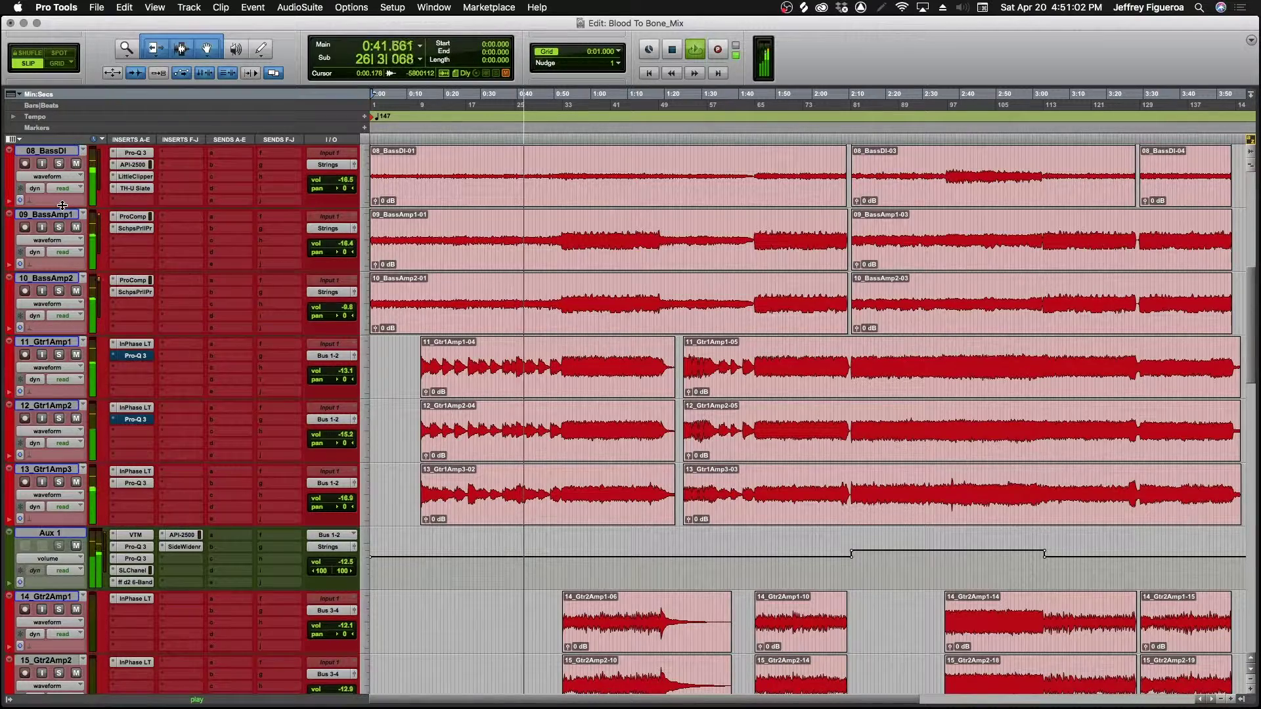
Rebalance levels in the Mix window: 08_BassDI -15.6, 10_BassAmp2 -10.1, and the three Gtr1 amp tracks -11.9, -11.8 and -15.5 dB
key("super+equal")
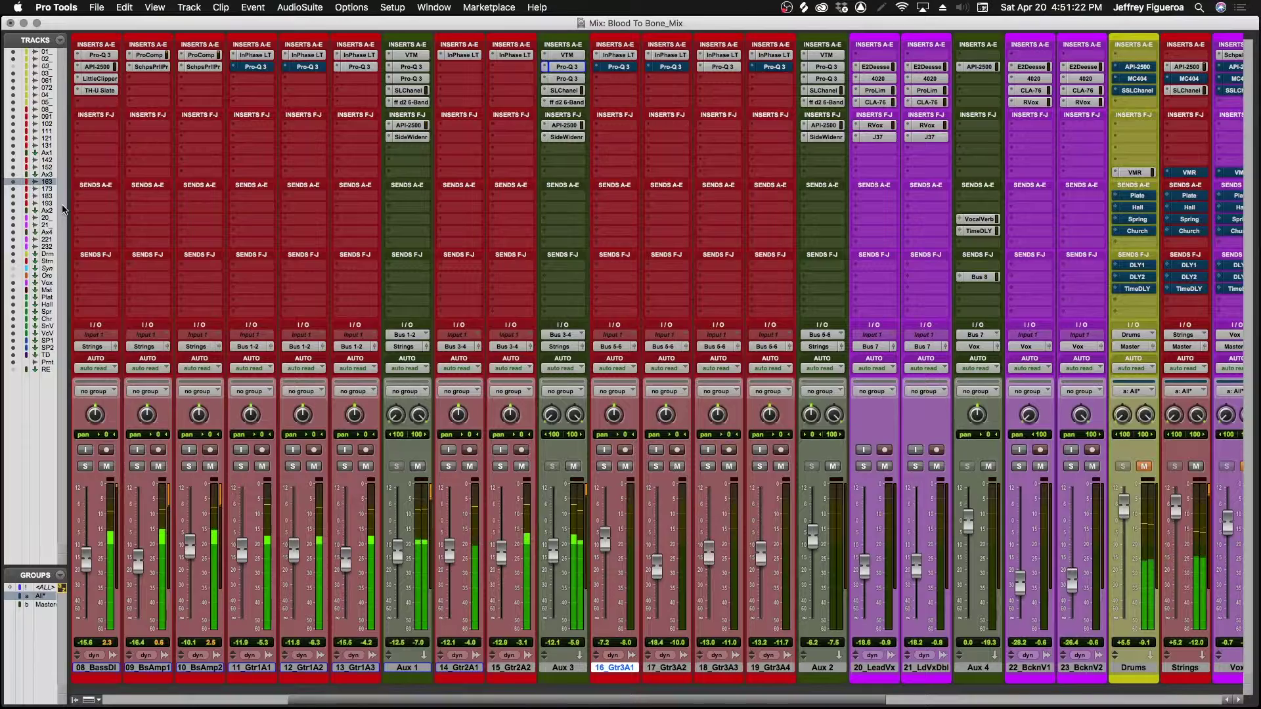
scroll(62, 209, "right", 2)
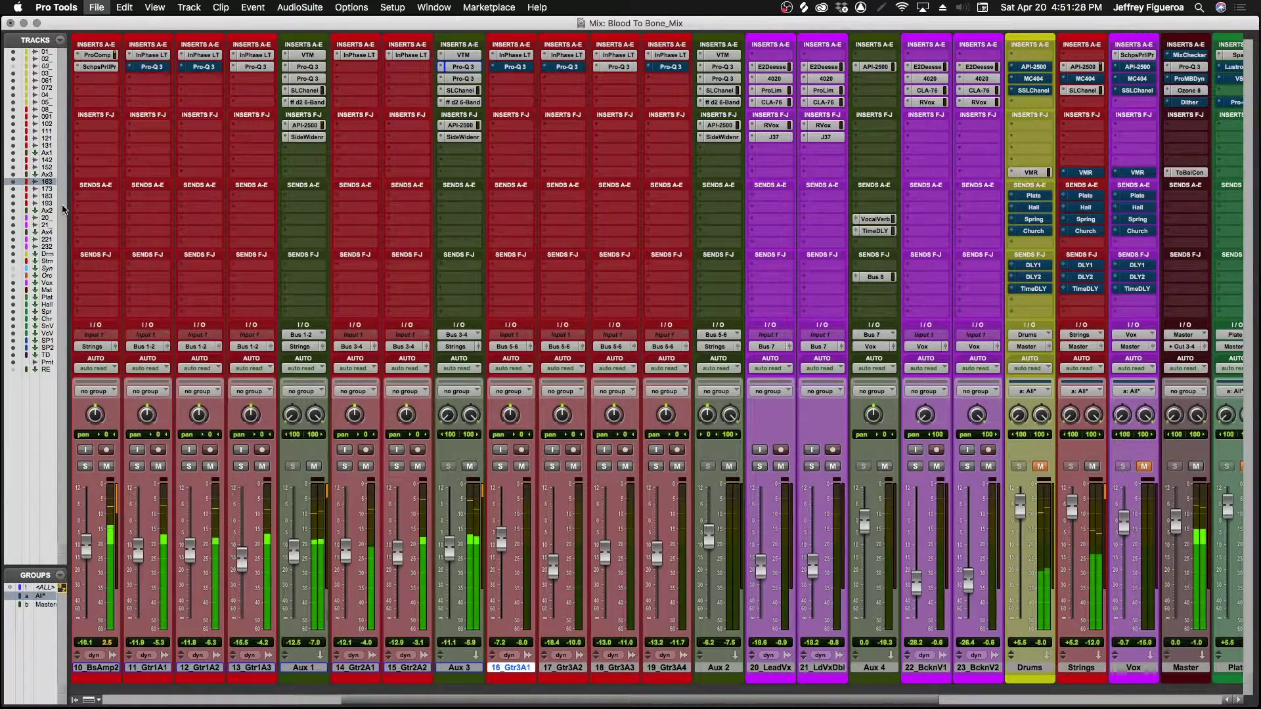
key("super+equal")
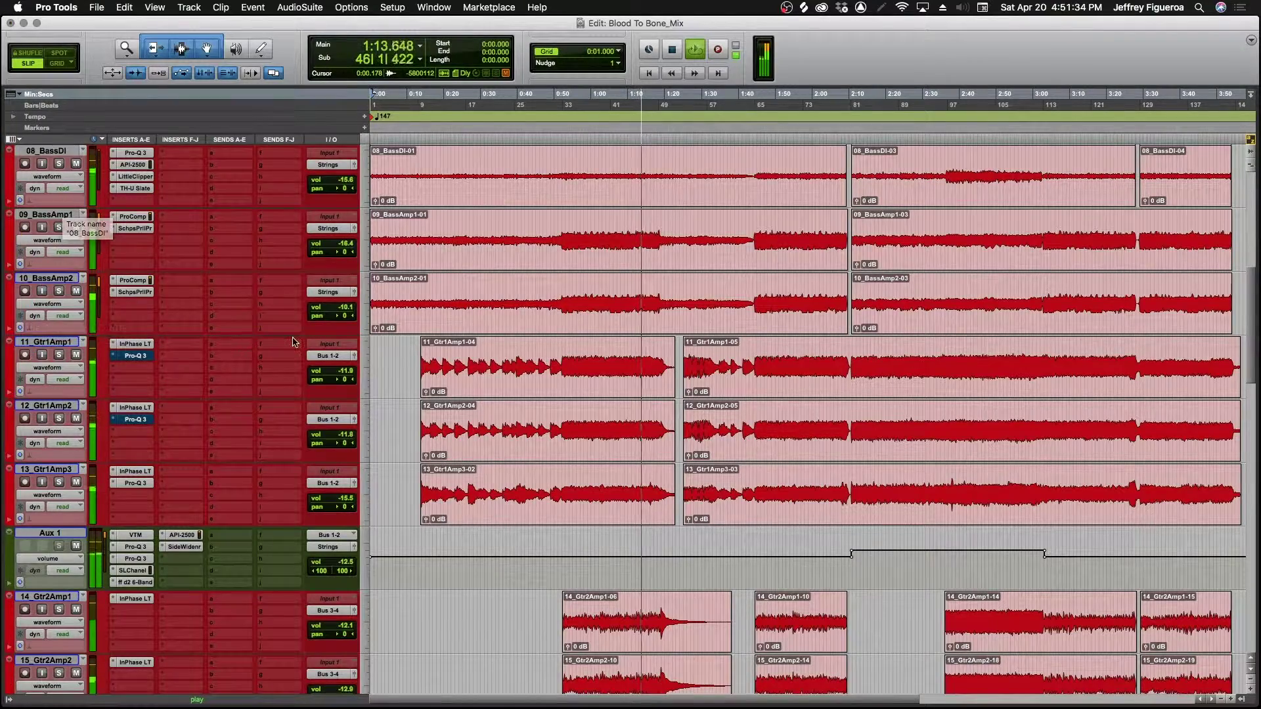
Unmute the Drums bus during playback to hear the drums together with the bass and guitar tracks
scroll(293, 343, "down", 8)
scroll(294, 342, "down", 10)
scroll(28, 192, "up", 1)
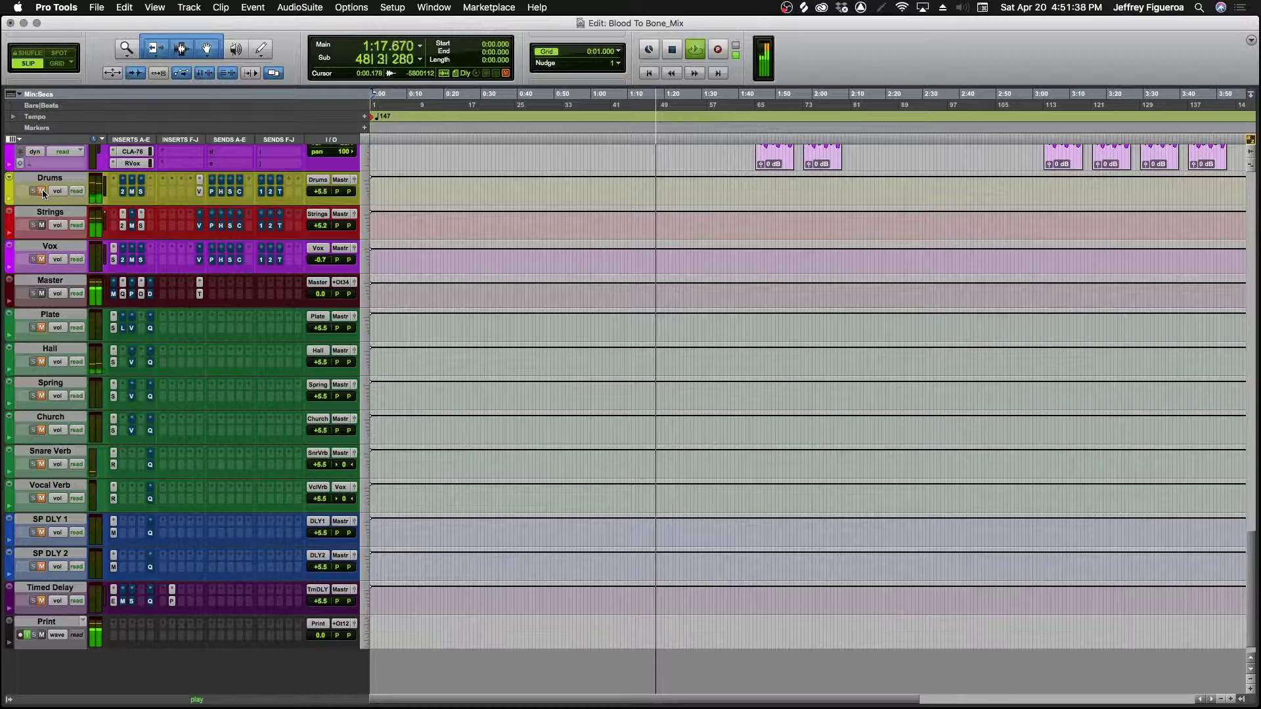
scroll(482, 232, "up", 15)
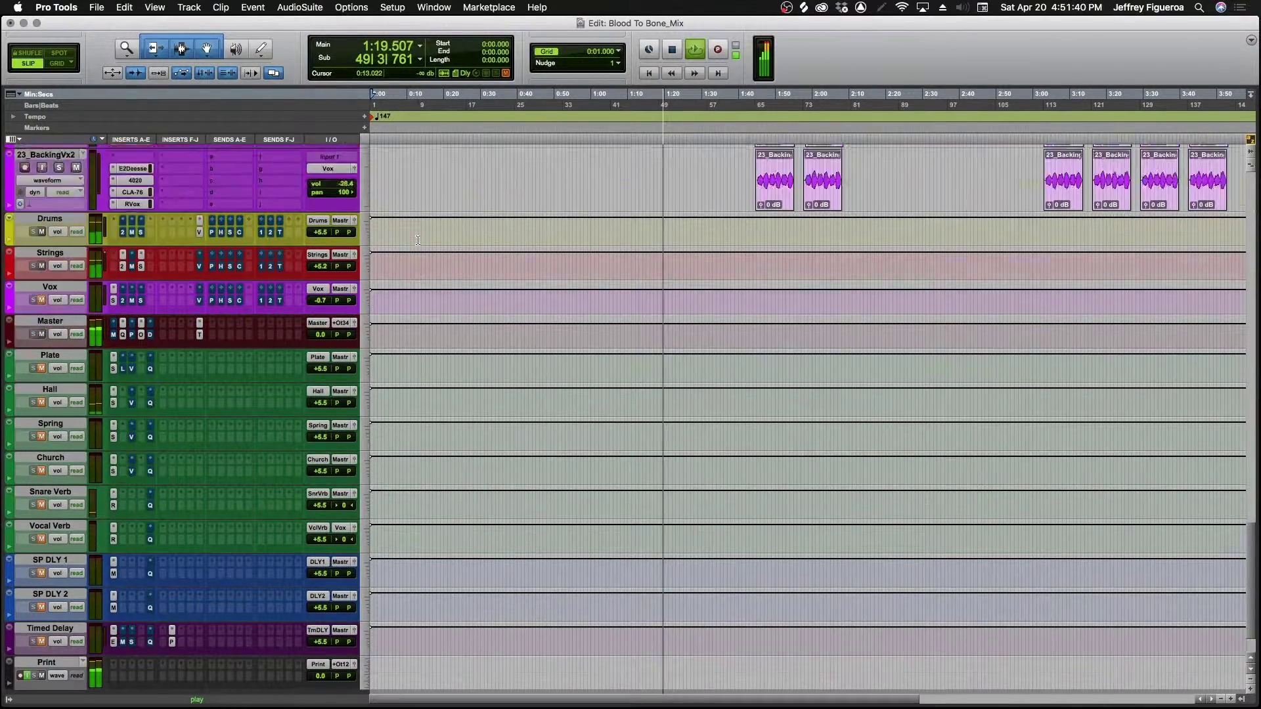
scroll(482, 232, "up", 5)
scroll(484, 232, "down", 3)
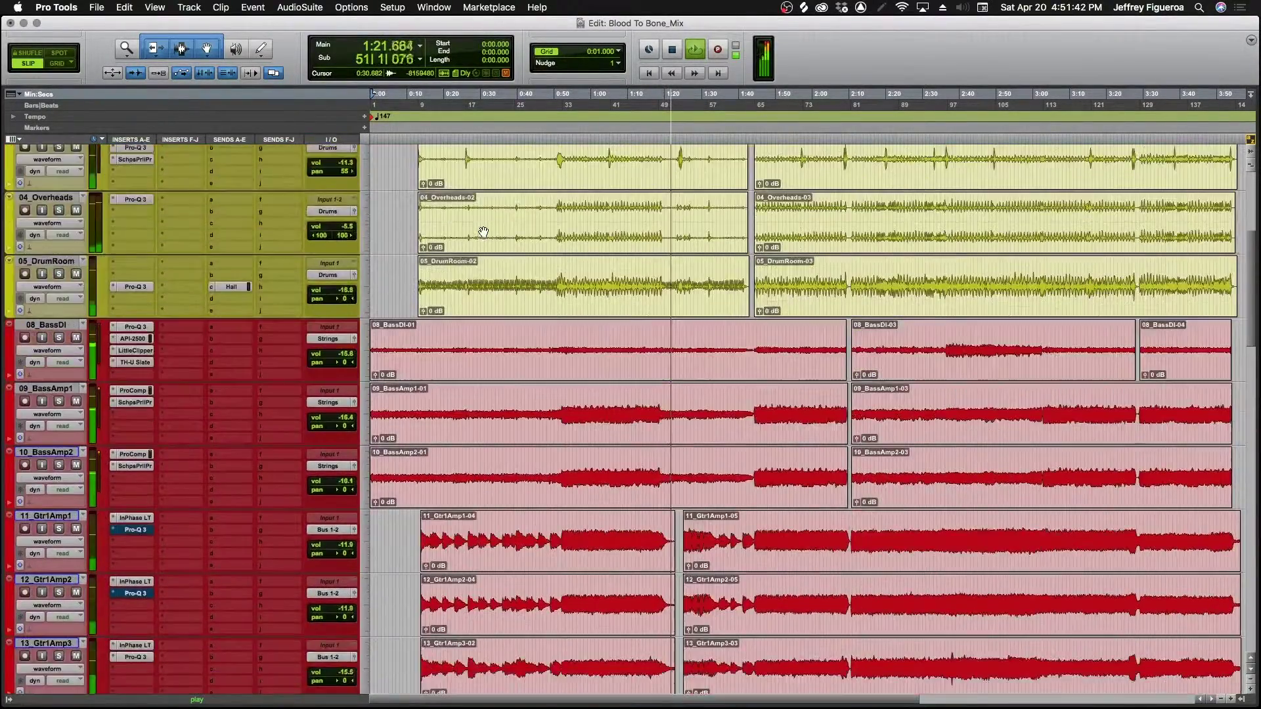
scroll(484, 233, "down", 4)
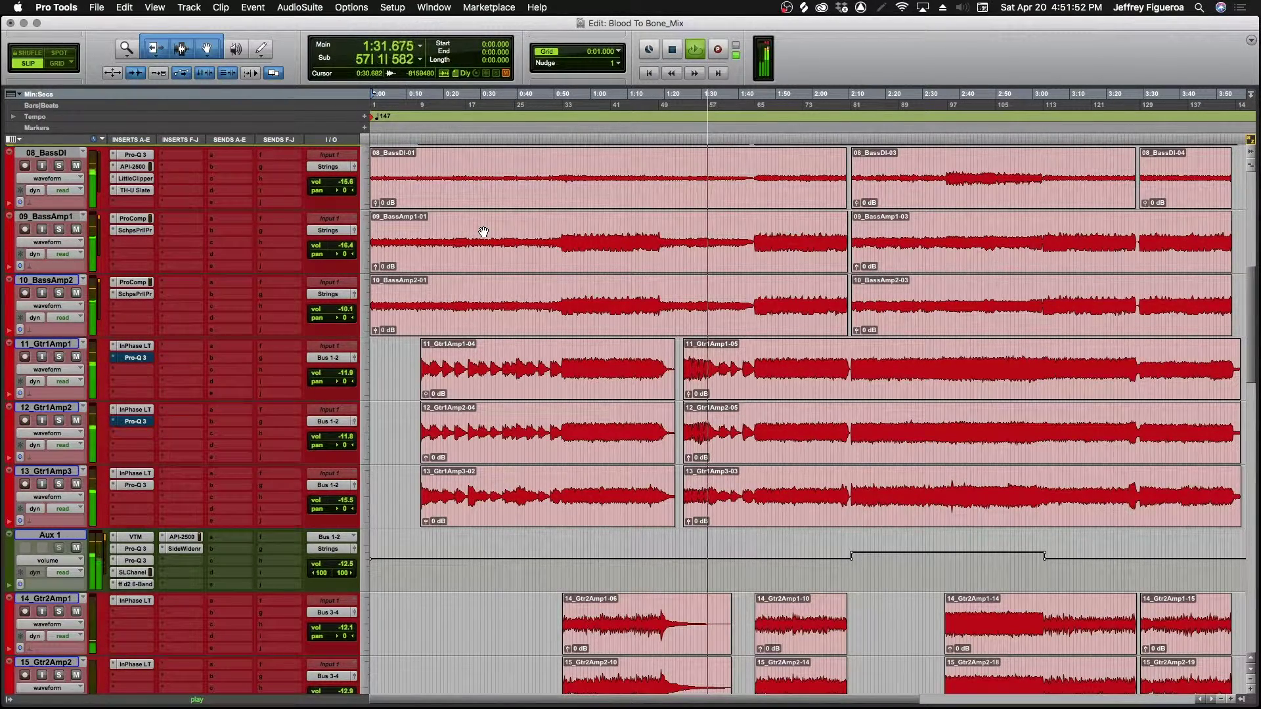
Raise the bass levels in the Mix window, setting 08_BassDI to -11.8 dB, 09_BassAmp1 to -13.6 dB and 10_BassAmp2 to -9.3 dB
key("super+equal")
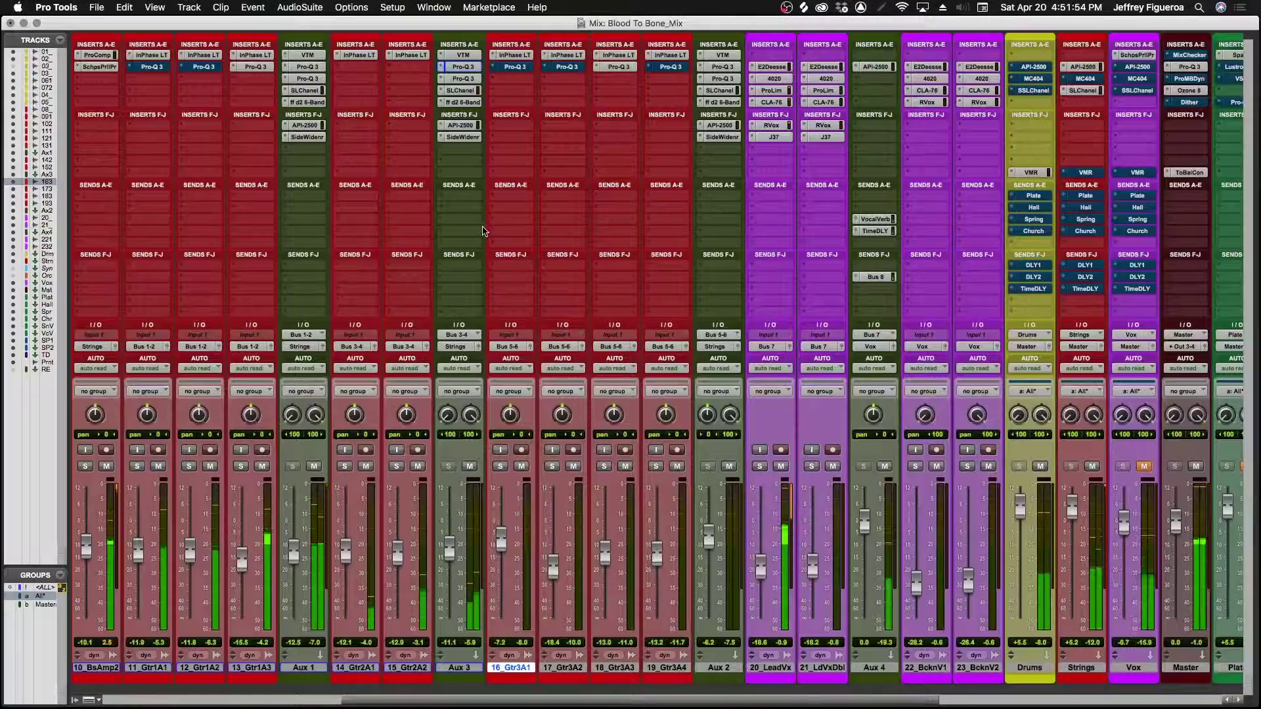
scroll(483, 231, "left", 1)
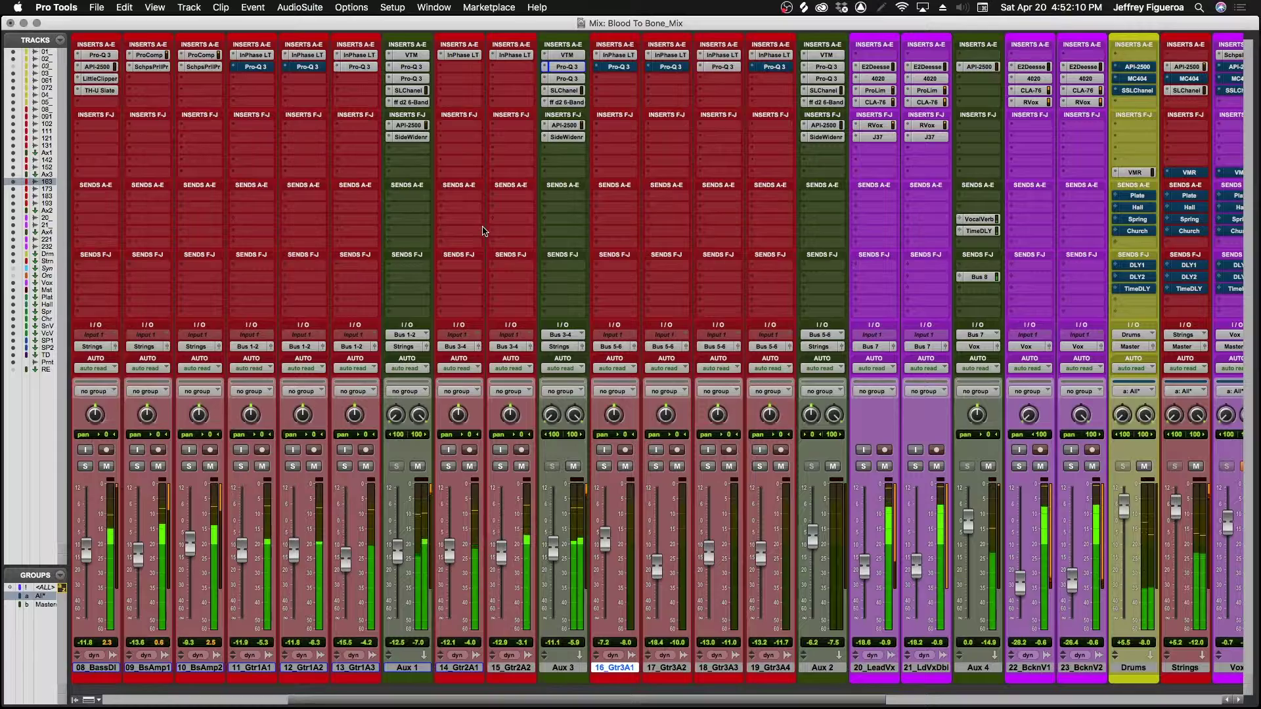
key("super+equal")
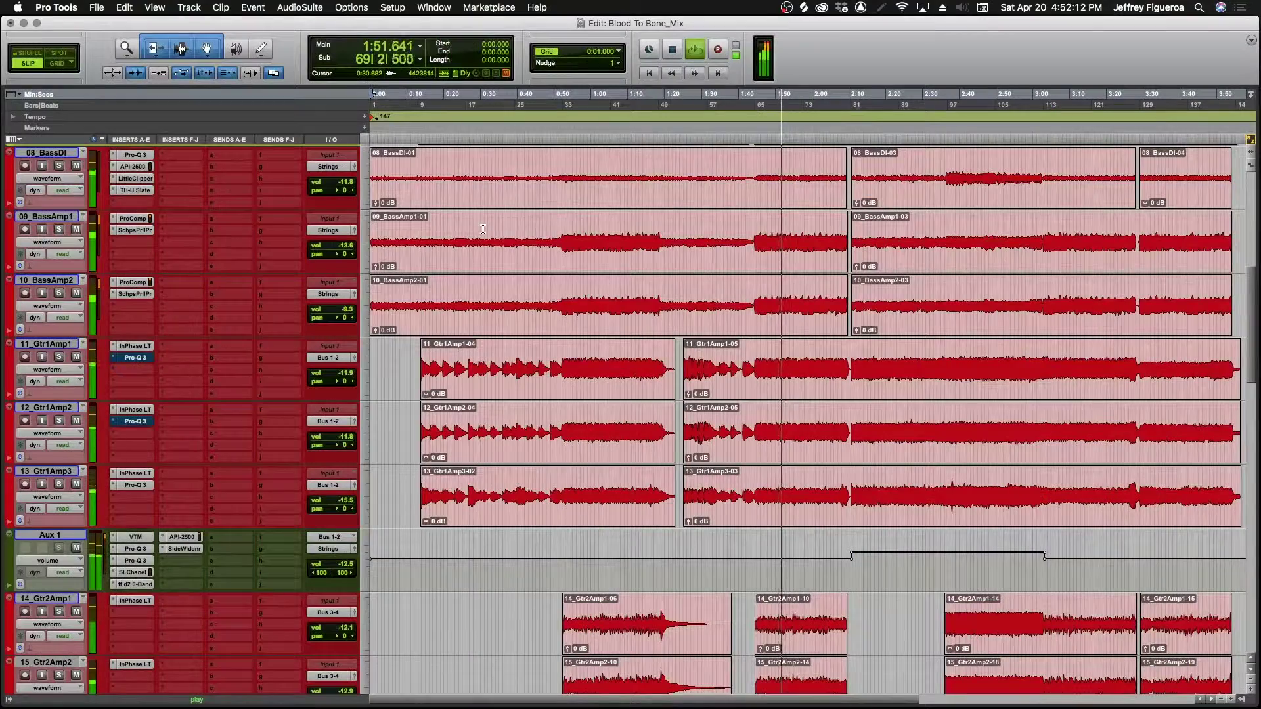
Look over the guitar tracks, then stop playback and restart it at 2:09.685, just before the Gtr3 section
scroll(915, 446, "down", 1)
scroll(915, 447, "down", 10)
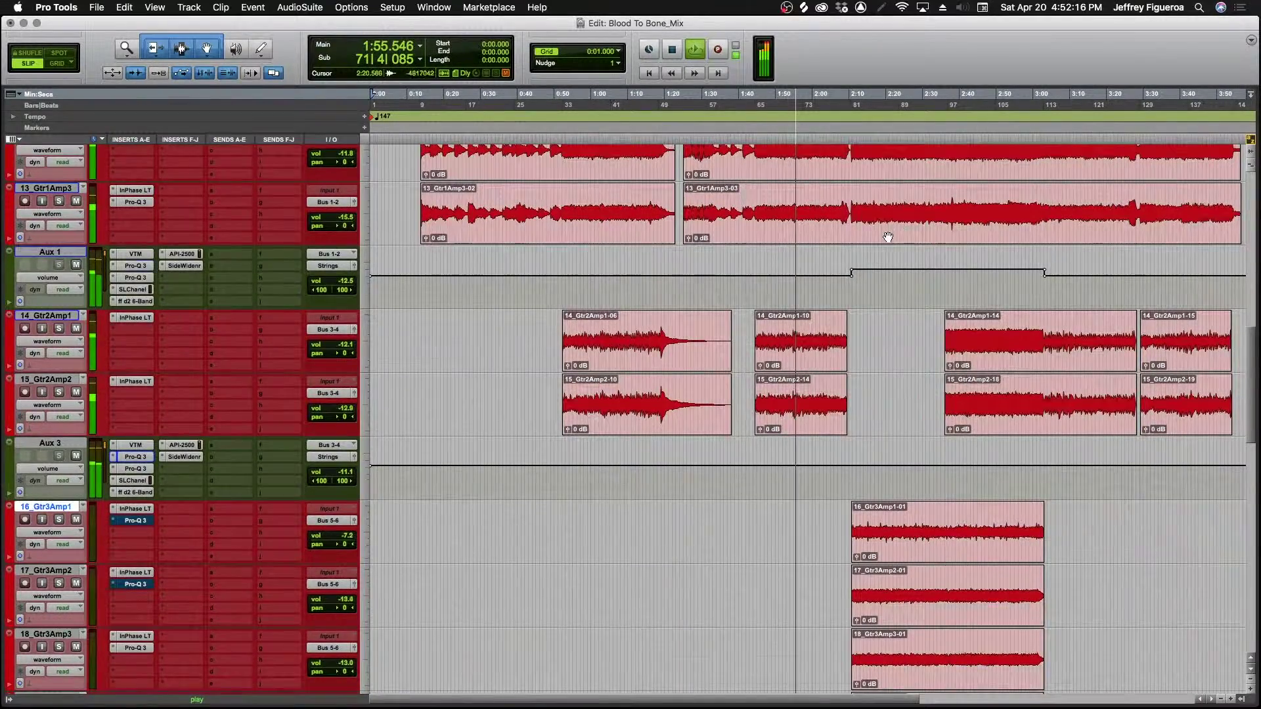
scroll(890, 237, "down", 6)
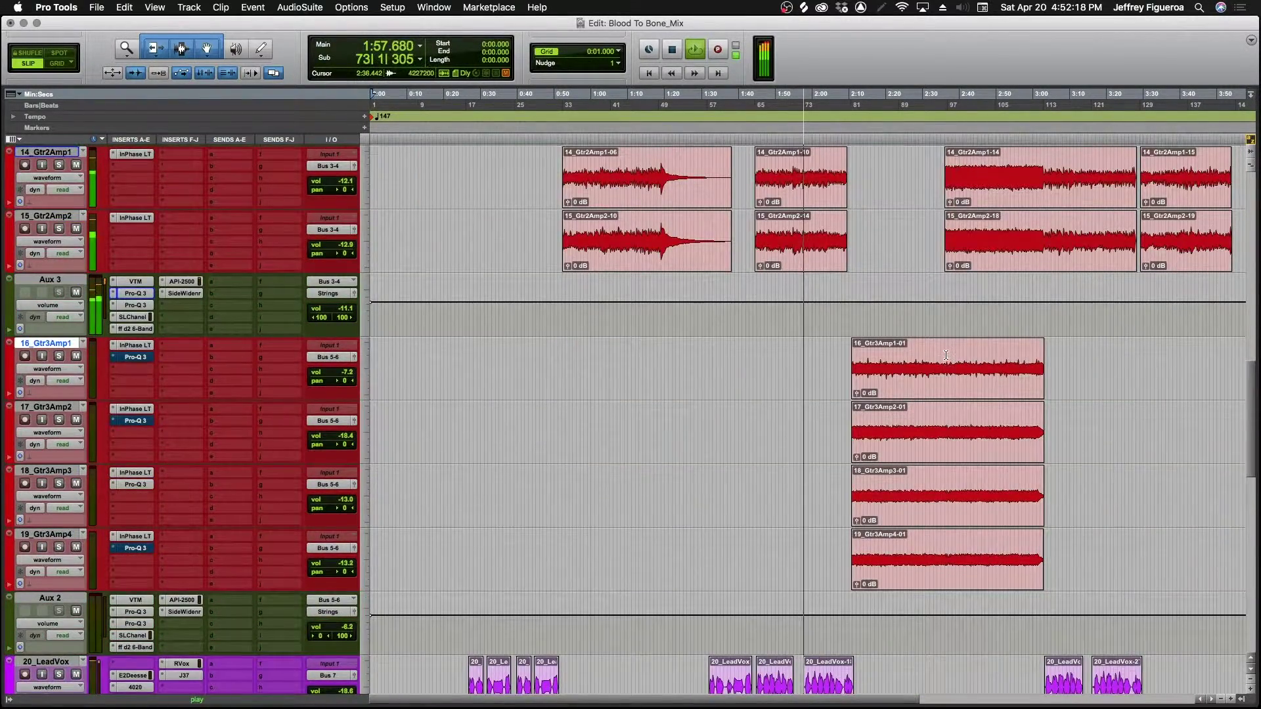
scroll(945, 359, "up", 11)
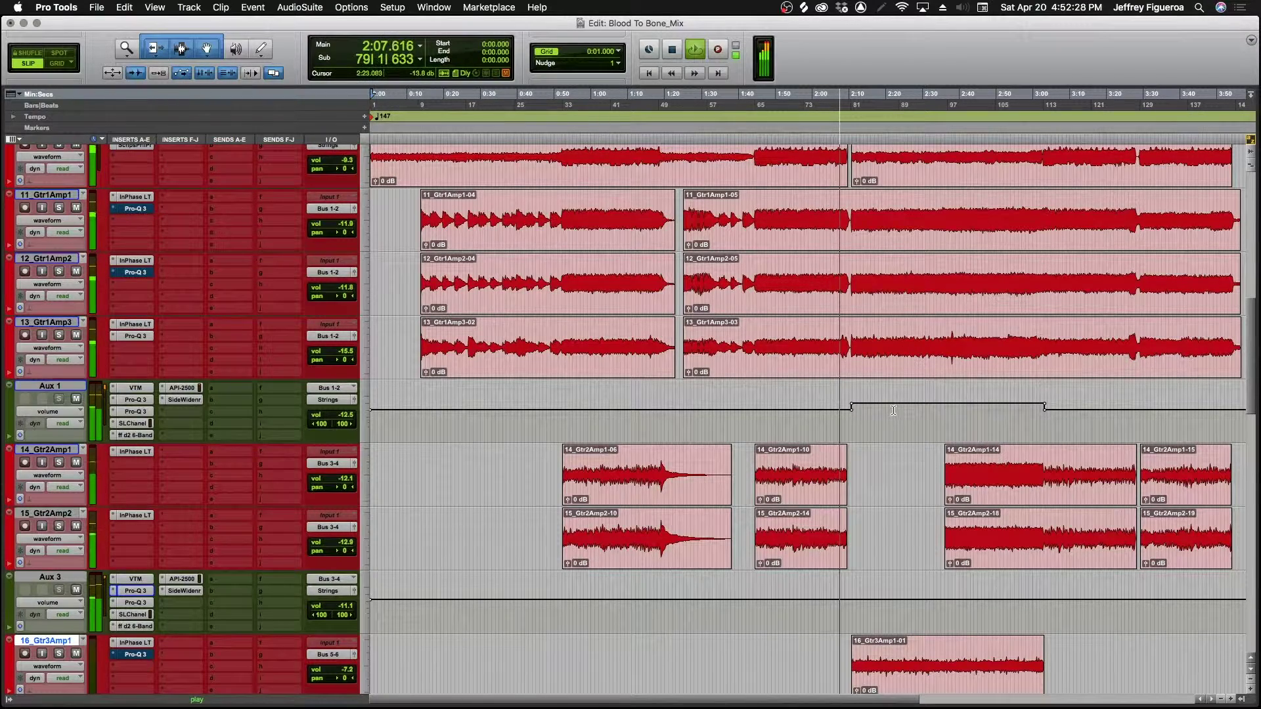
key("space")
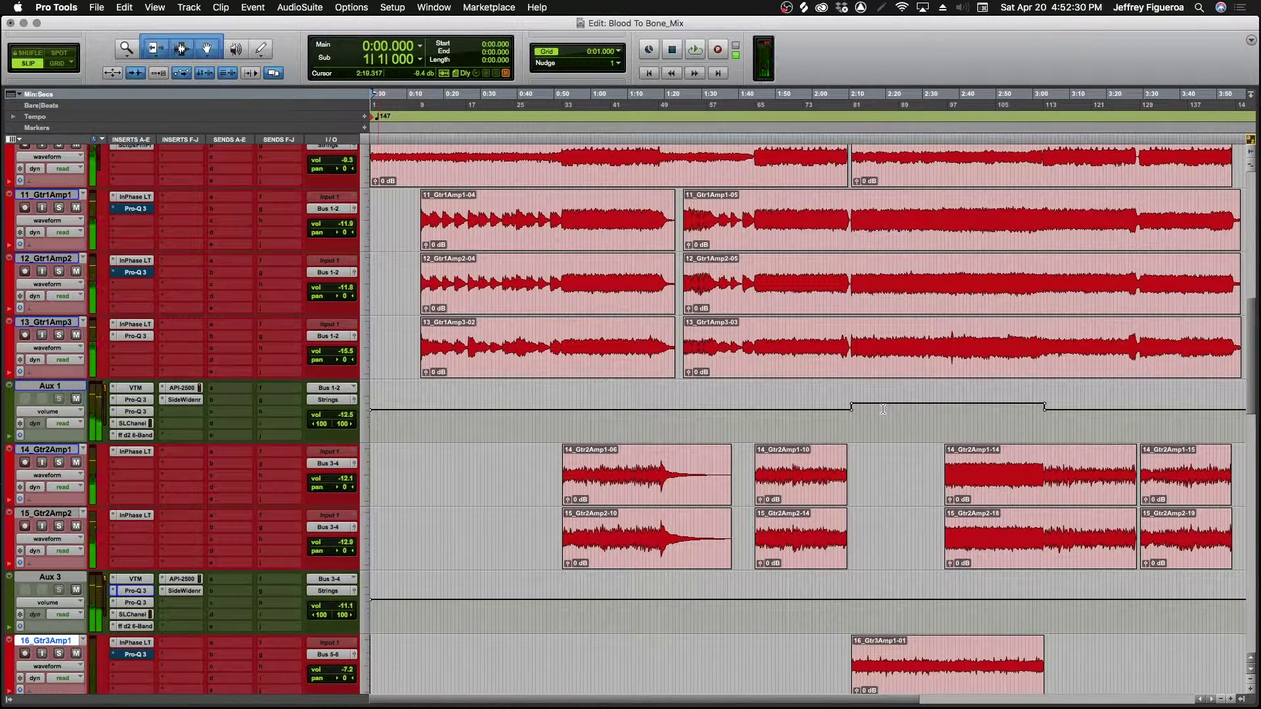
left_click(849, 403)
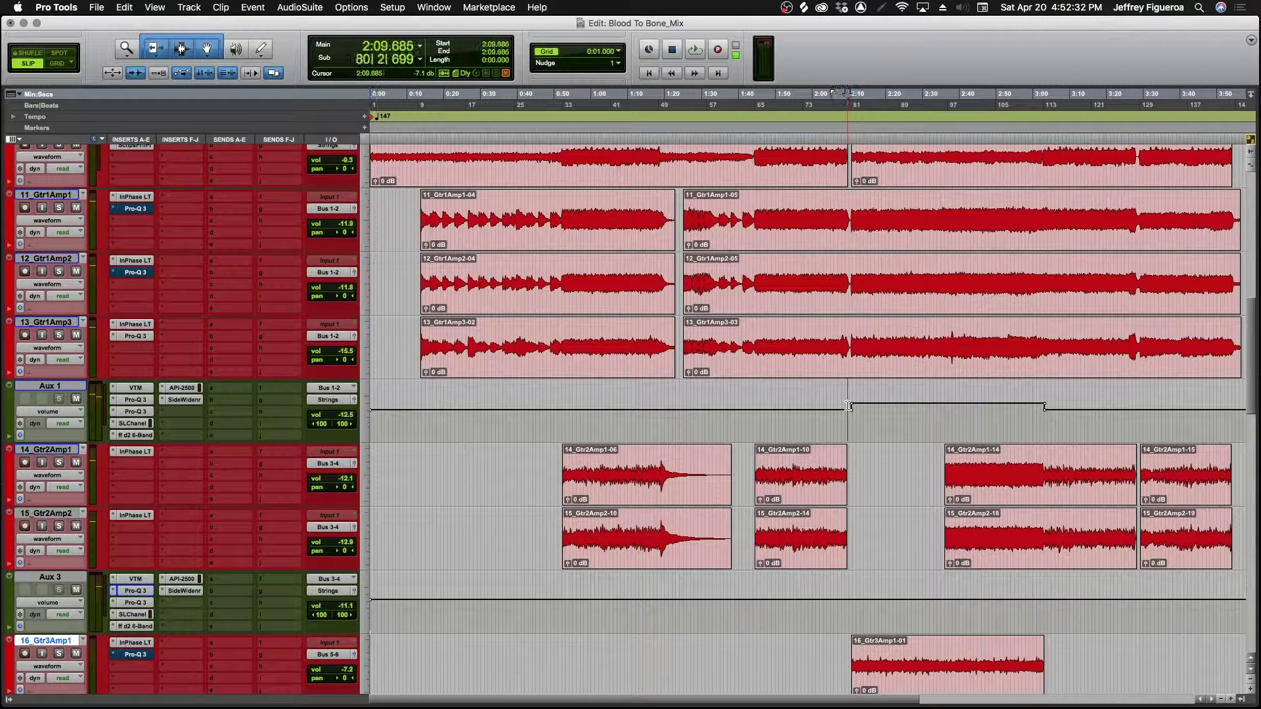
key("space")
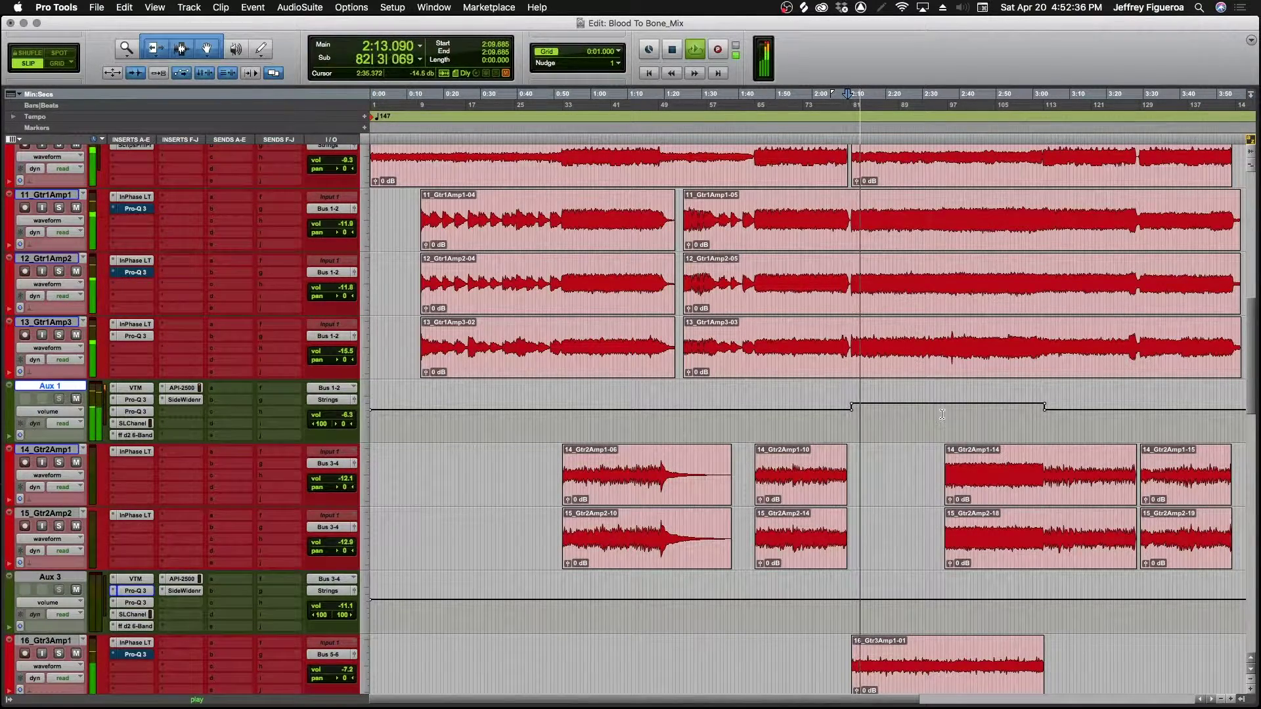
Lower the raised section of Aux 1's volume automation to about -7.9 dB and set Aux 2's volume to -4.9 dB
scroll(930, 423, "down", 5)
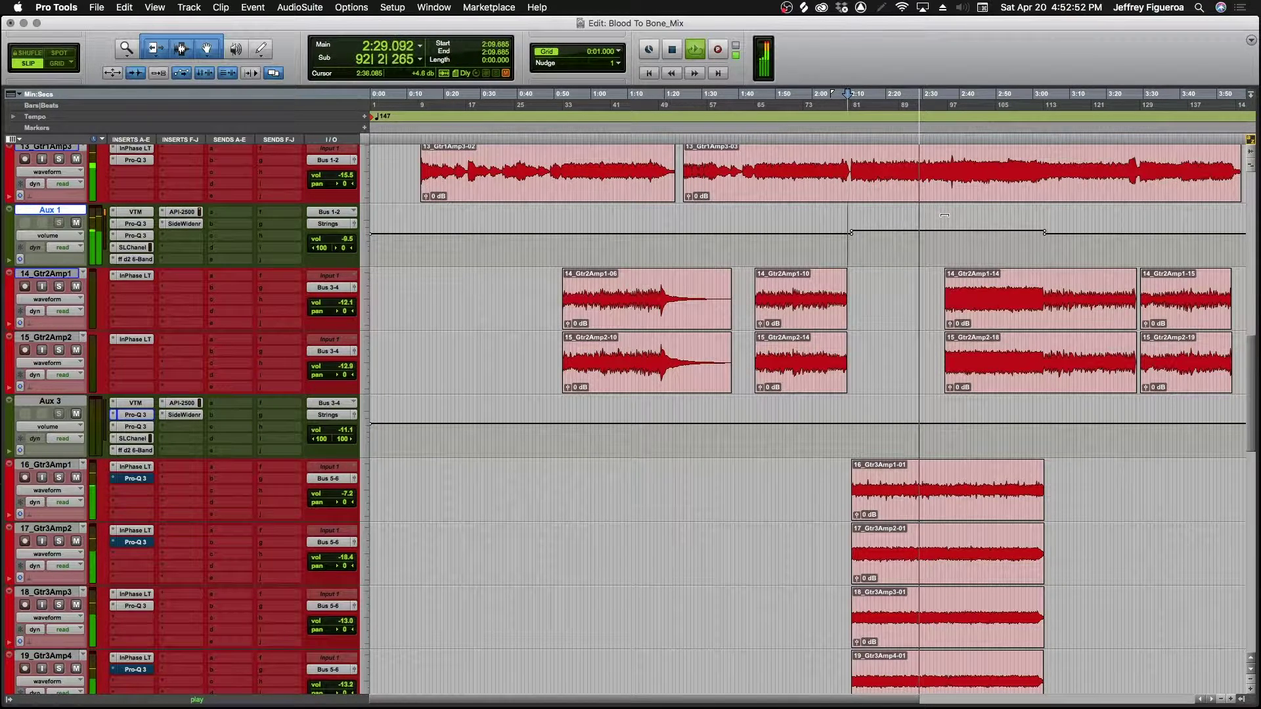
left_click_drag(945, 215, 945, 212)
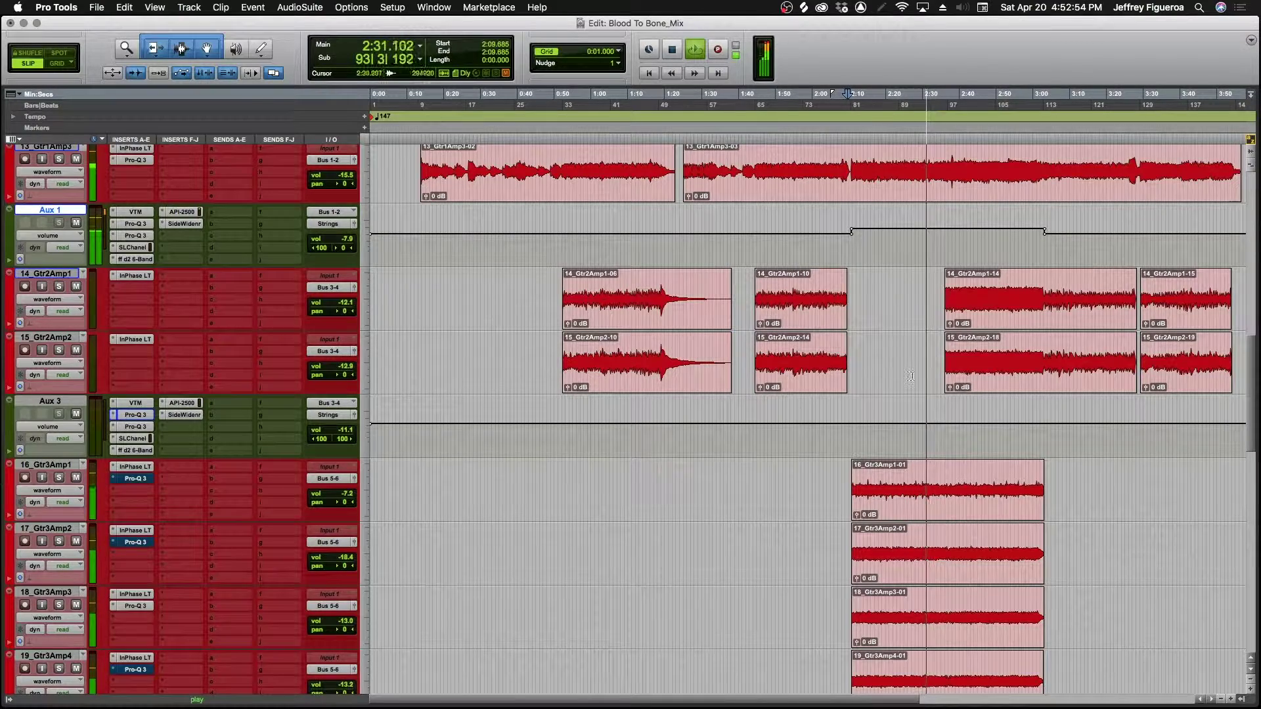
scroll(911, 376, "down", 10)
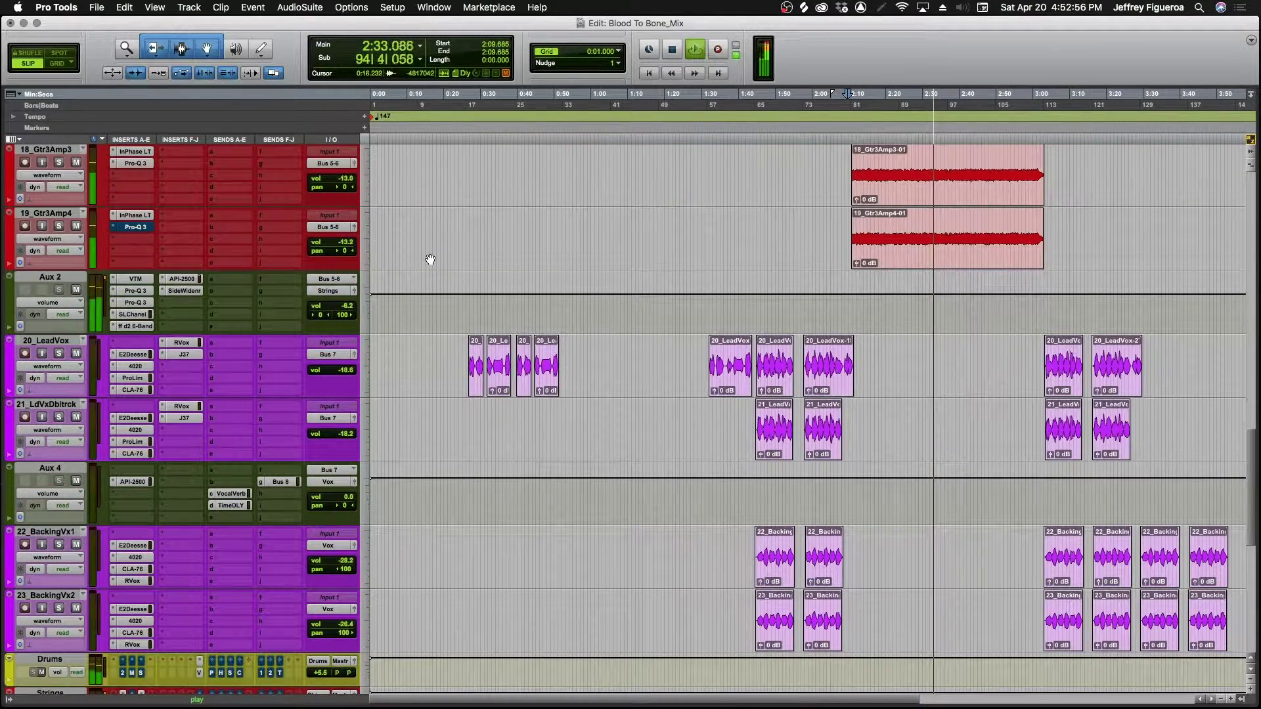
scroll(59, 278, "down", 3)
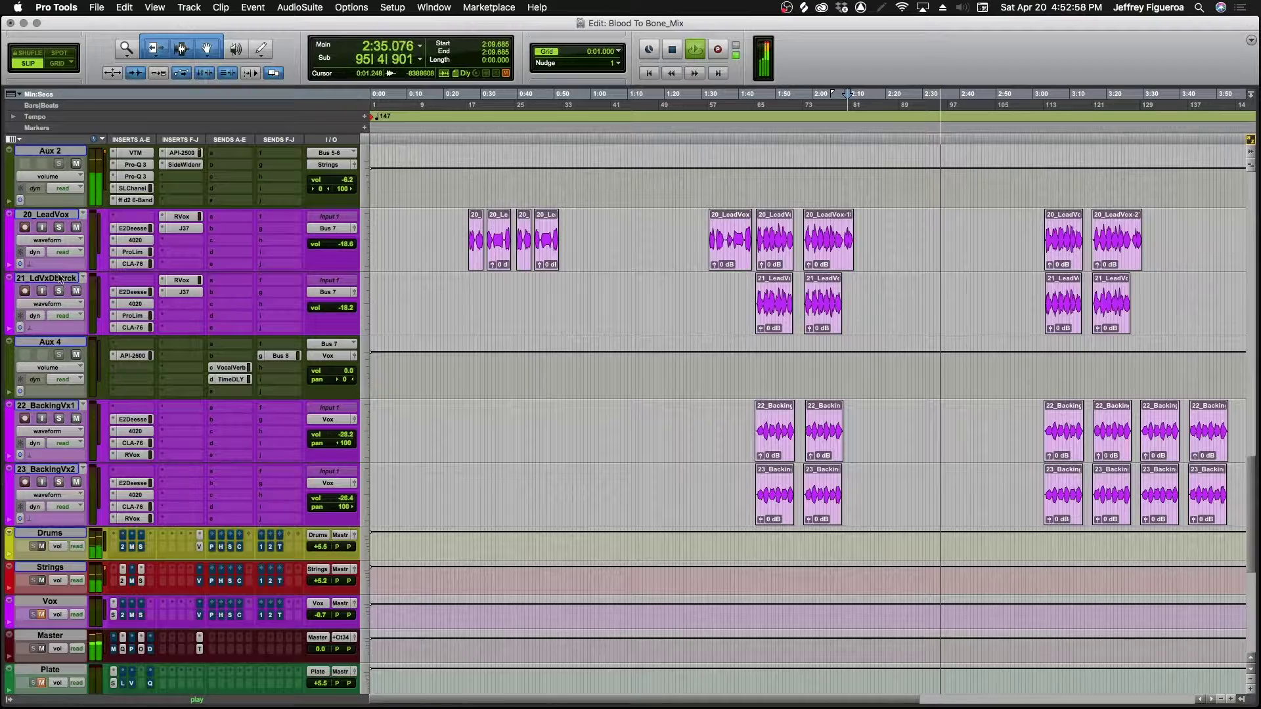
scroll(620, 293, "up", 10)
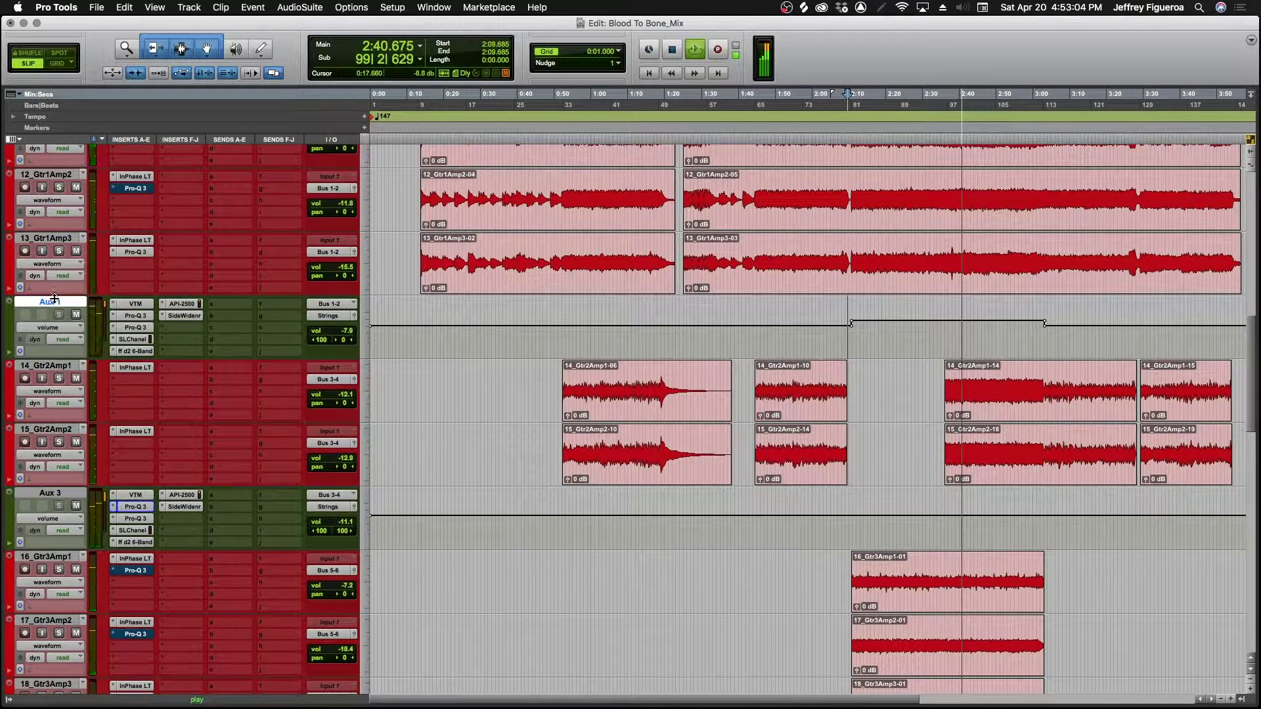
scroll(57, 302, "down", 5)
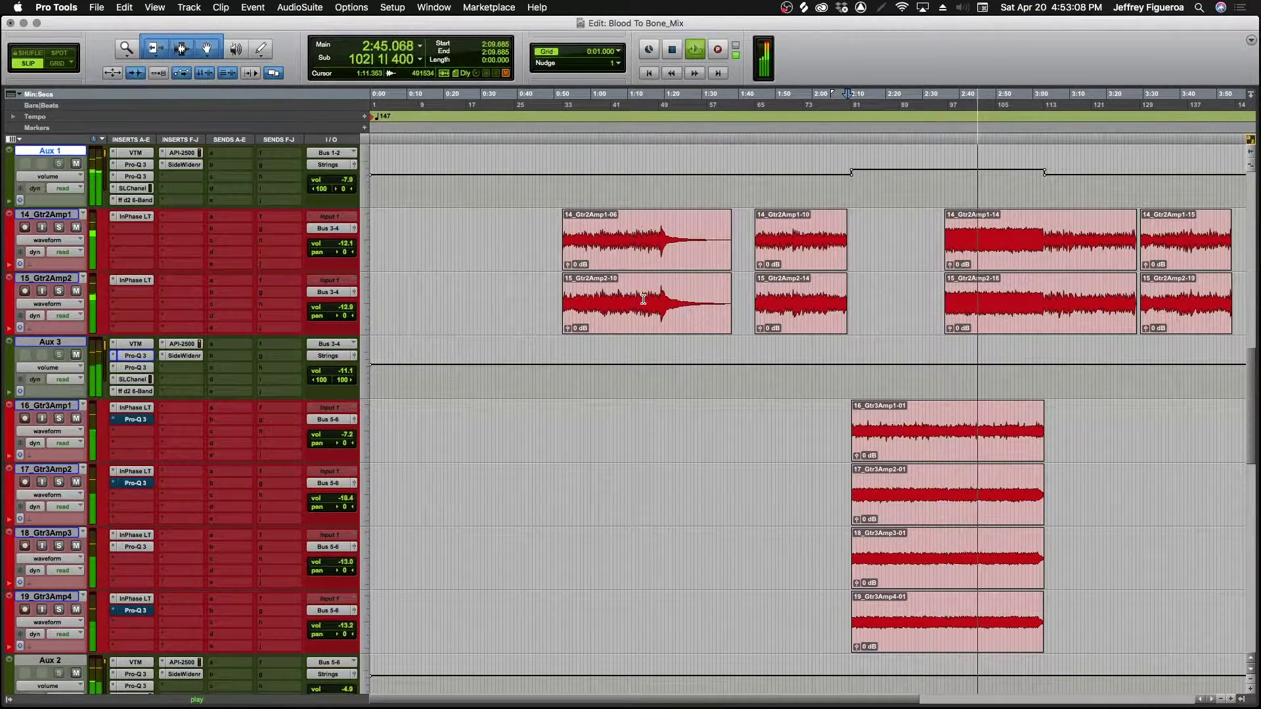
scroll(989, 258, "down", 2)
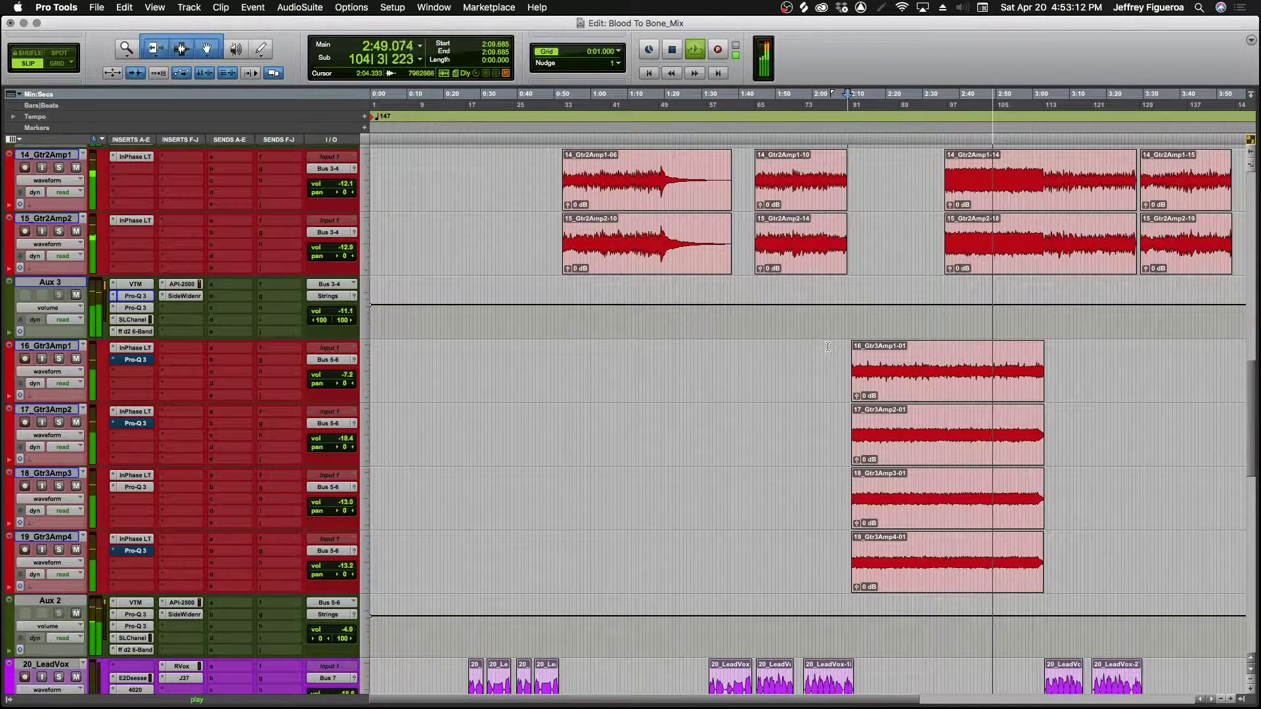
Listen through the rest of the Gtr3 section into the following vocal entry, then stop playback
scroll(823, 369, "up", 6)
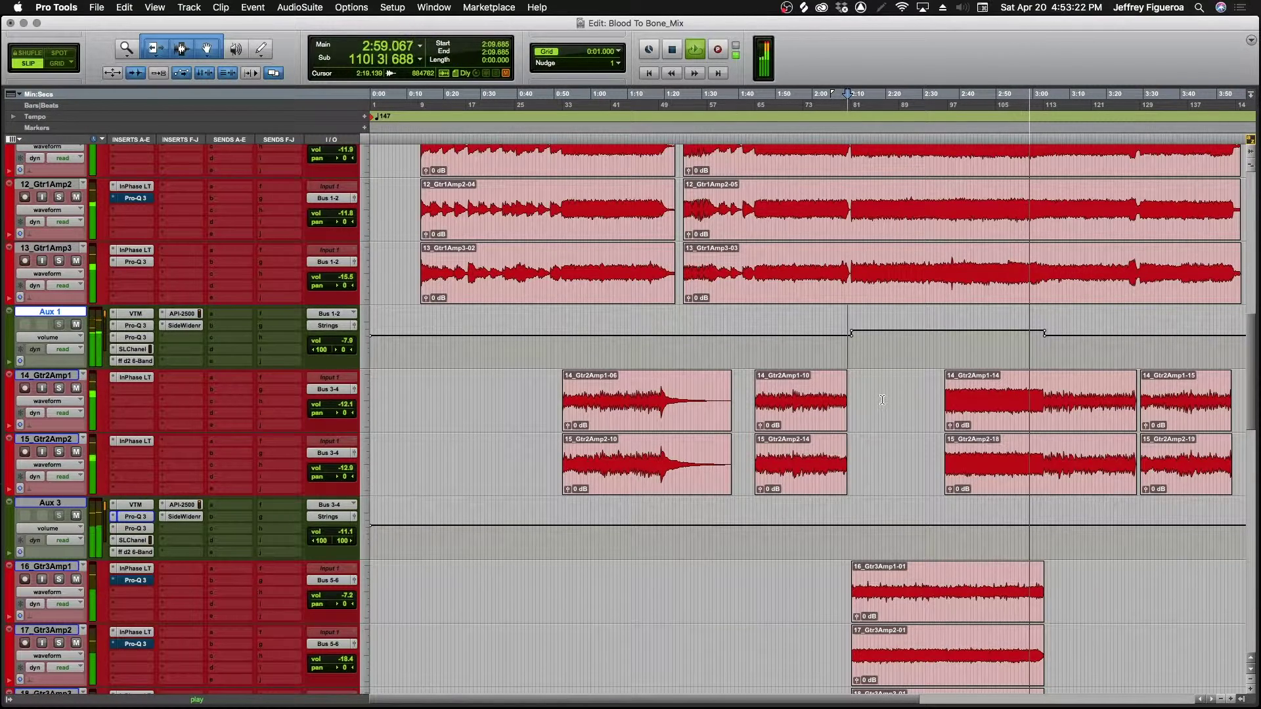
scroll(882, 400, "down", 5)
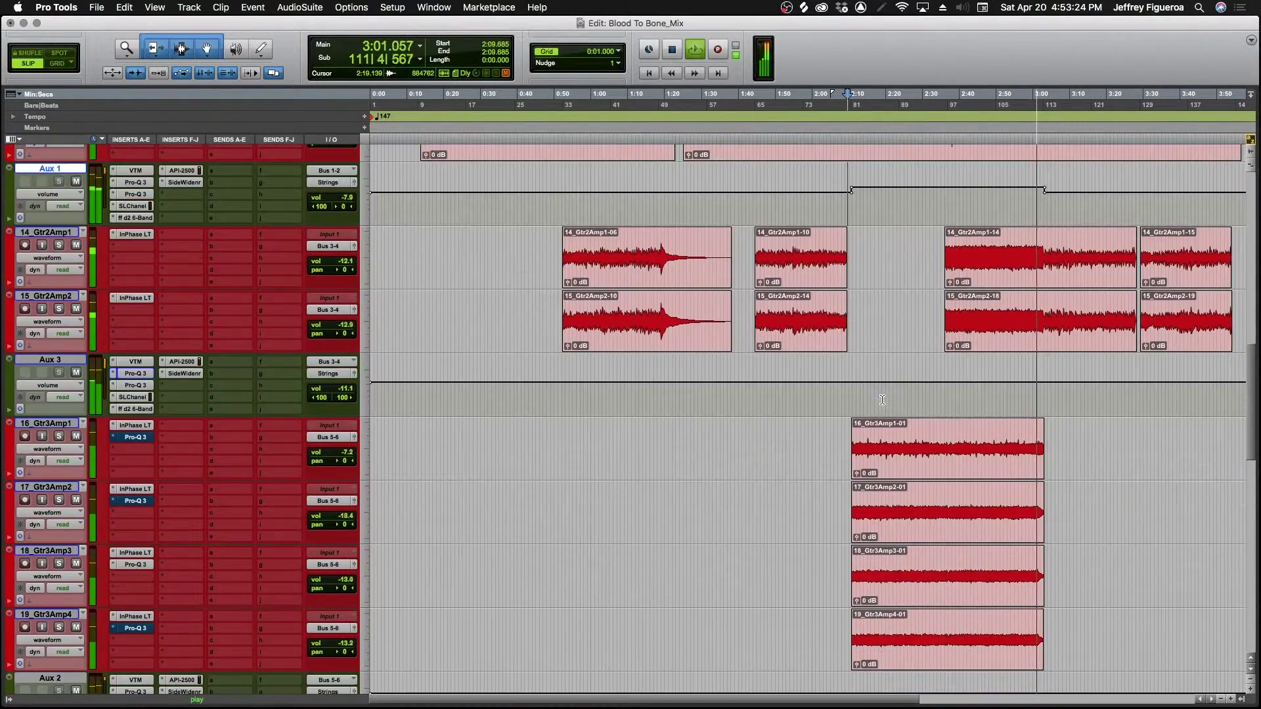
scroll(882, 400, "down", 1)
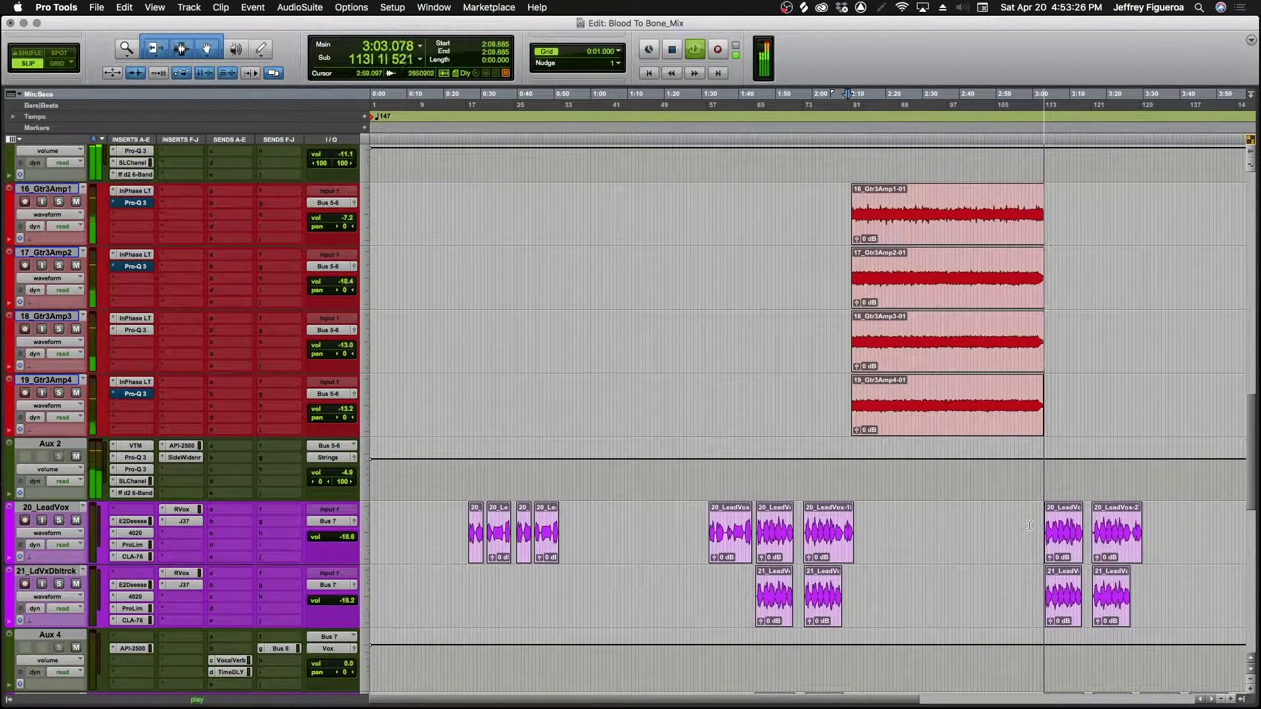
scroll(1051, 542, "up", 1)
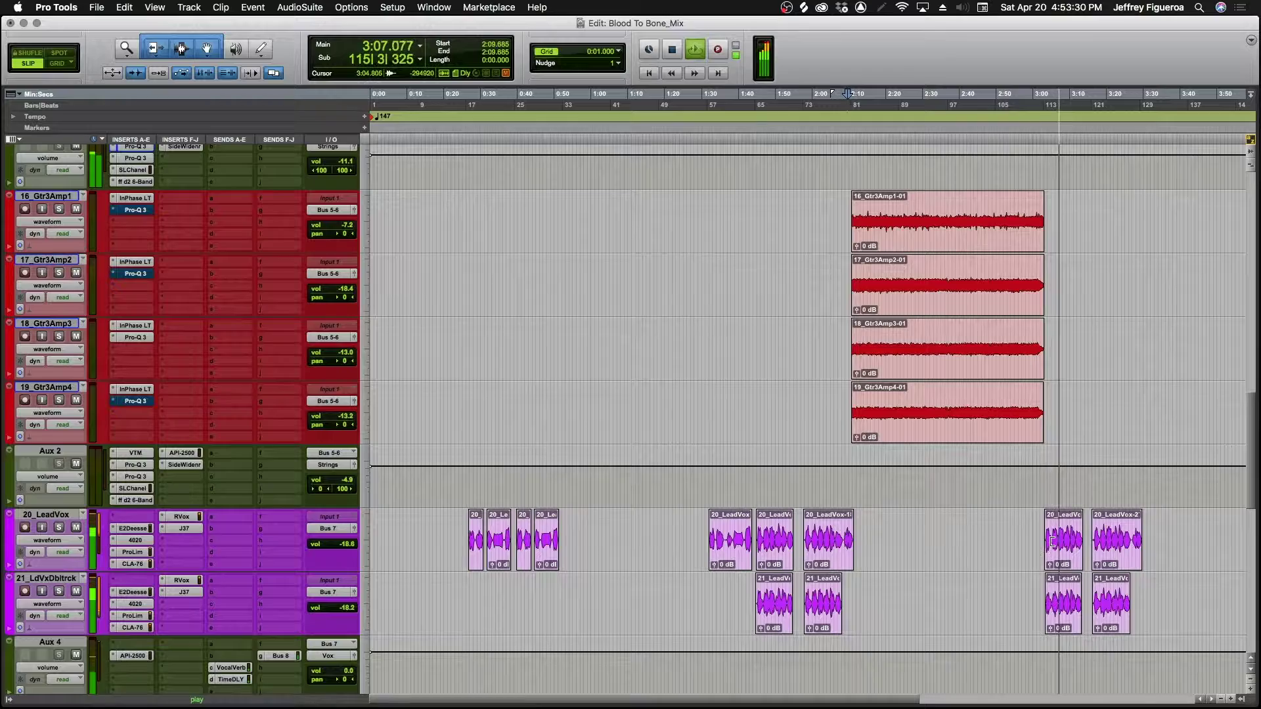
key("space")
Review the bass, guitar and vocal tracks together with their aux buses, inserts and levels while playback is stopped
scroll(953, 386, "up", 1)
scroll(953, 386, "up", 15)
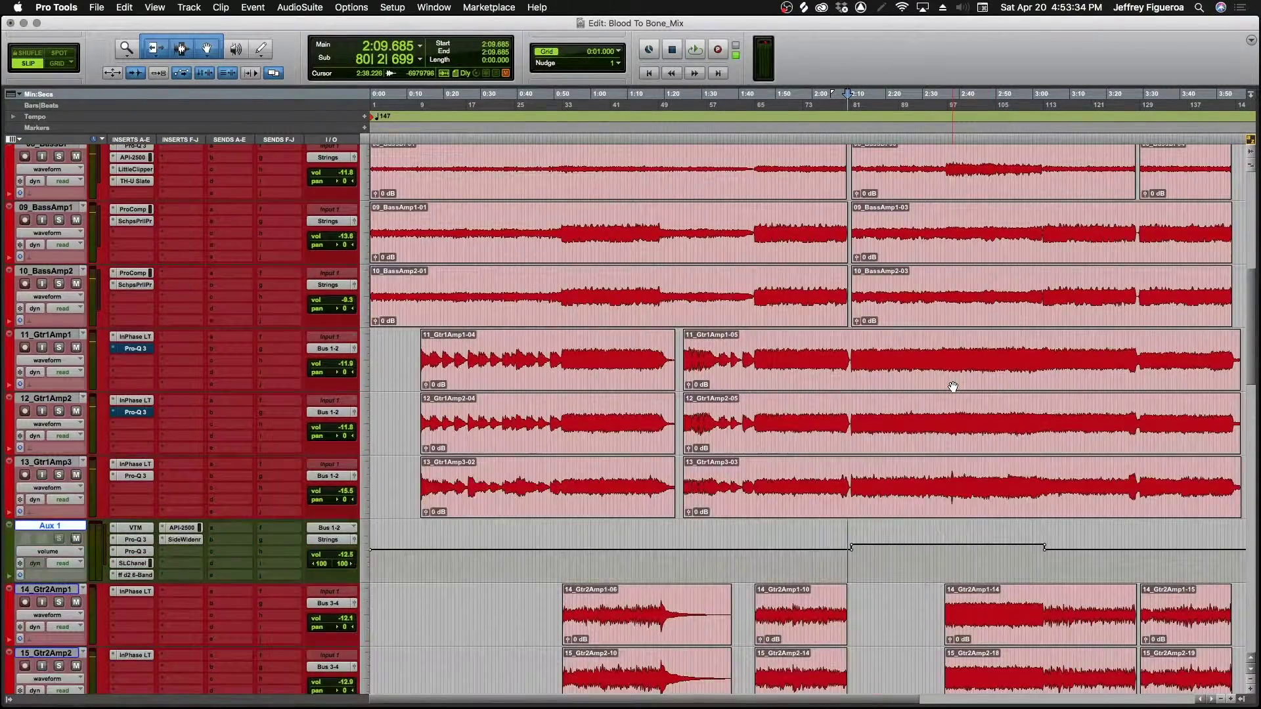
scroll(953, 386, "up", 3)
scroll(953, 386, "down", 1)
scroll(953, 386, "down", 3)
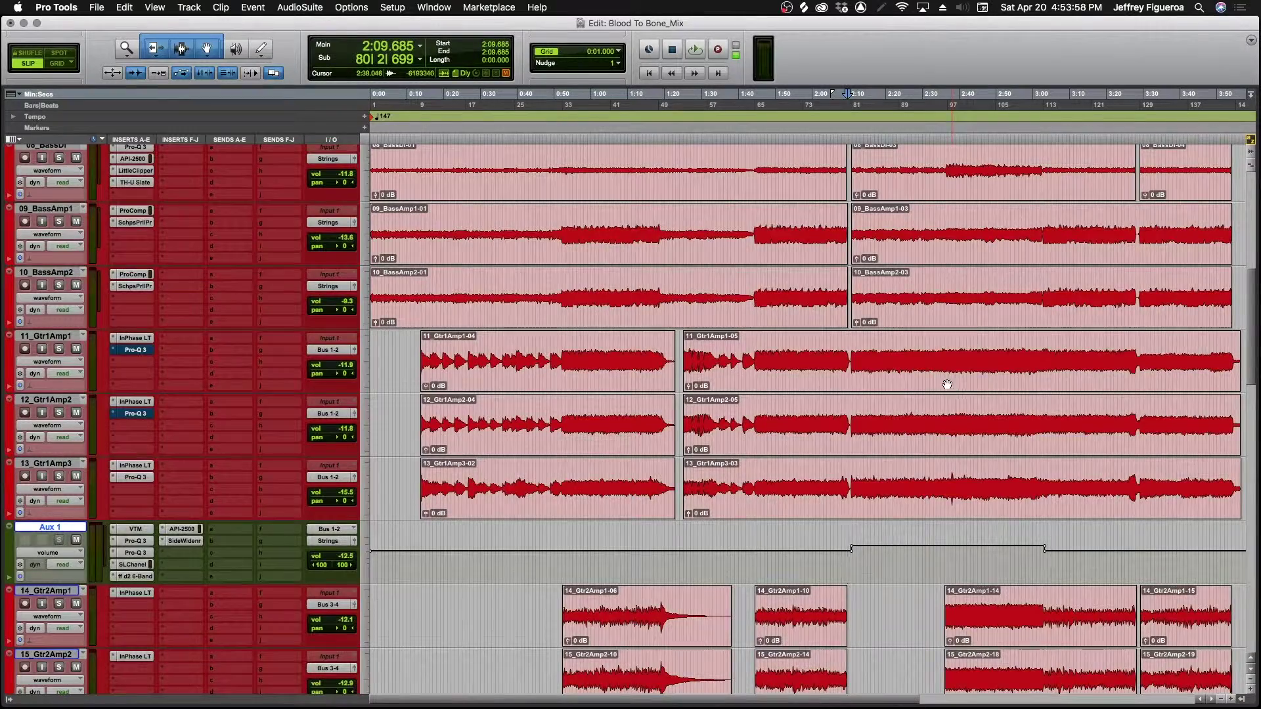
scroll(949, 384, "down", 10)
scroll(941, 376, "down", 10)
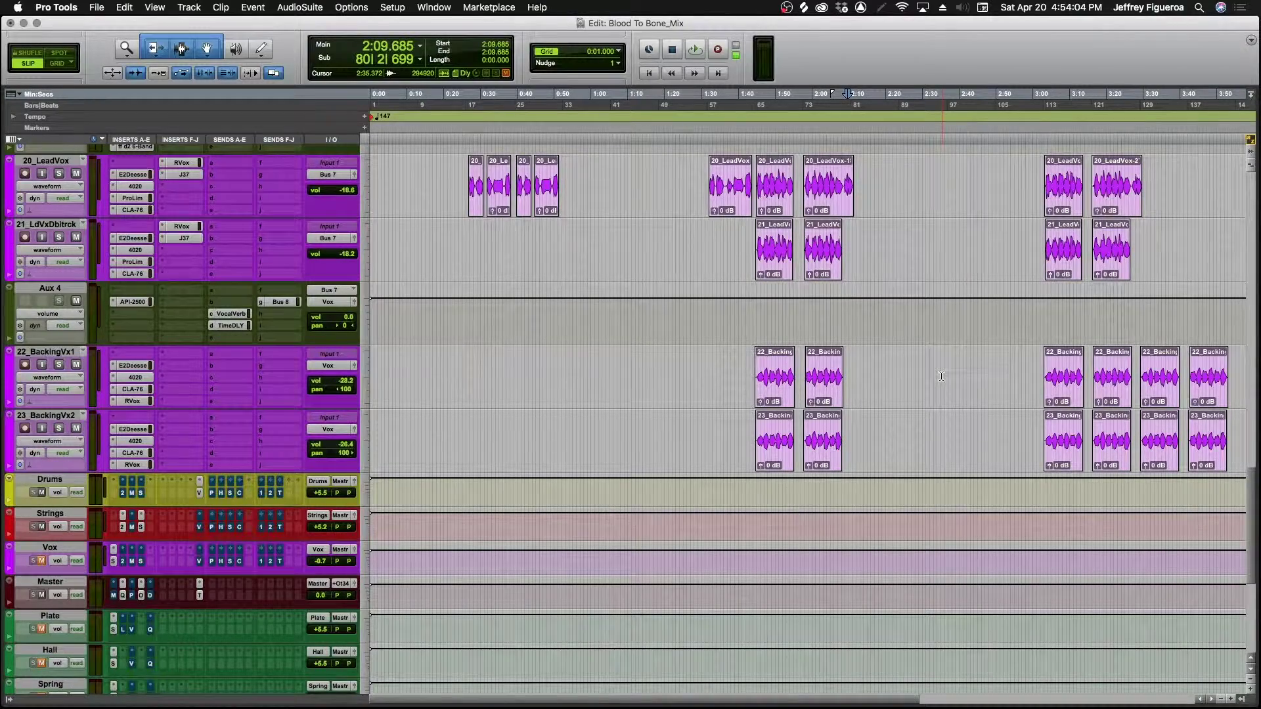
scroll(941, 376, "up", 15)
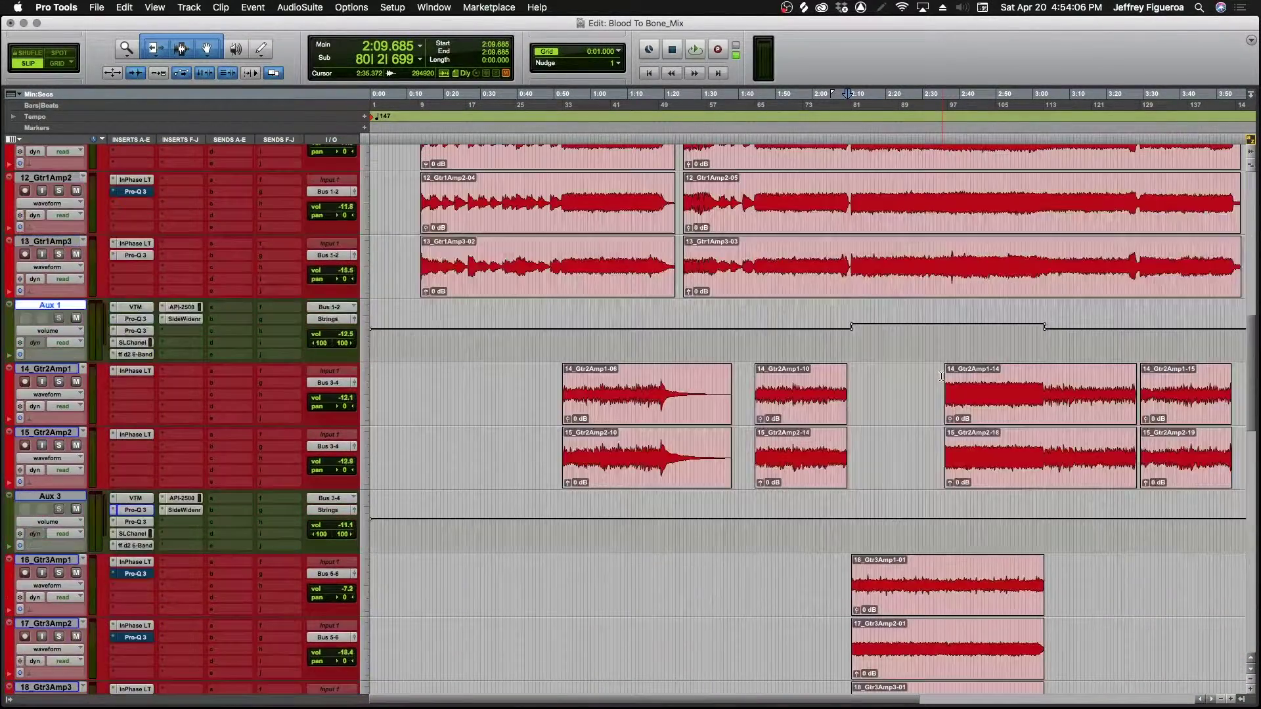
scroll(941, 377, "up", 5)
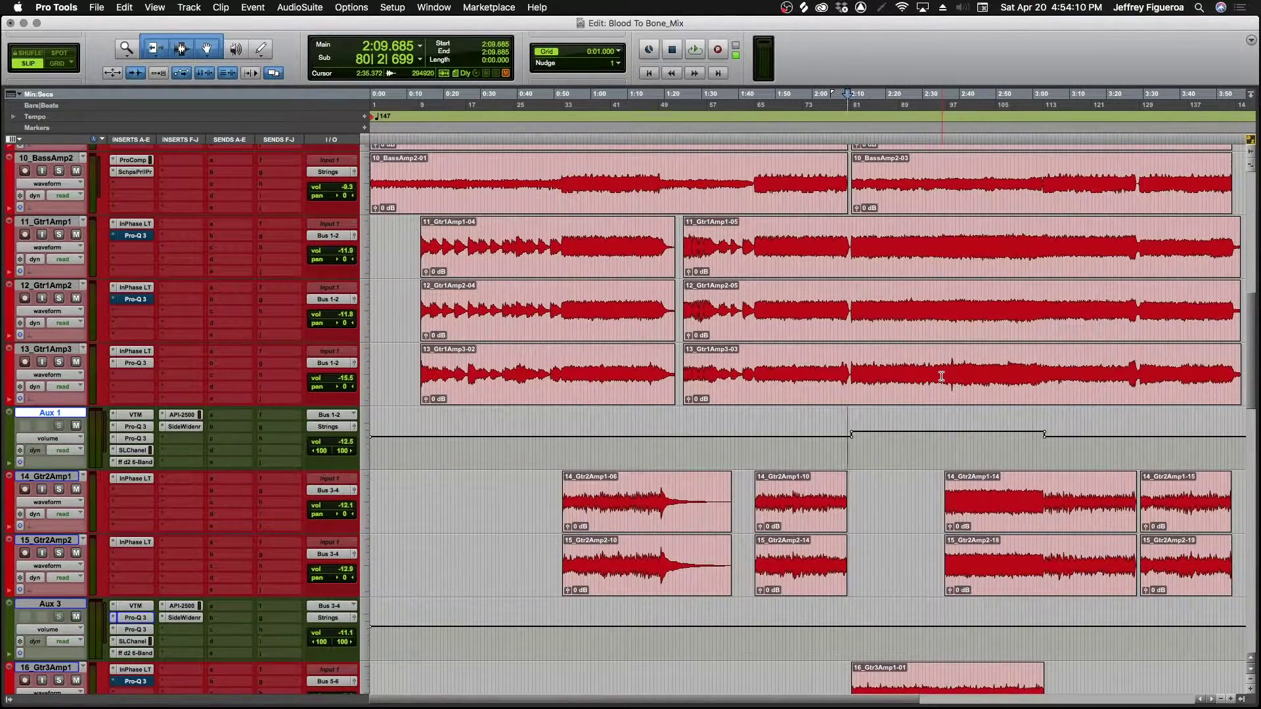
scroll(942, 376, "up", 6)
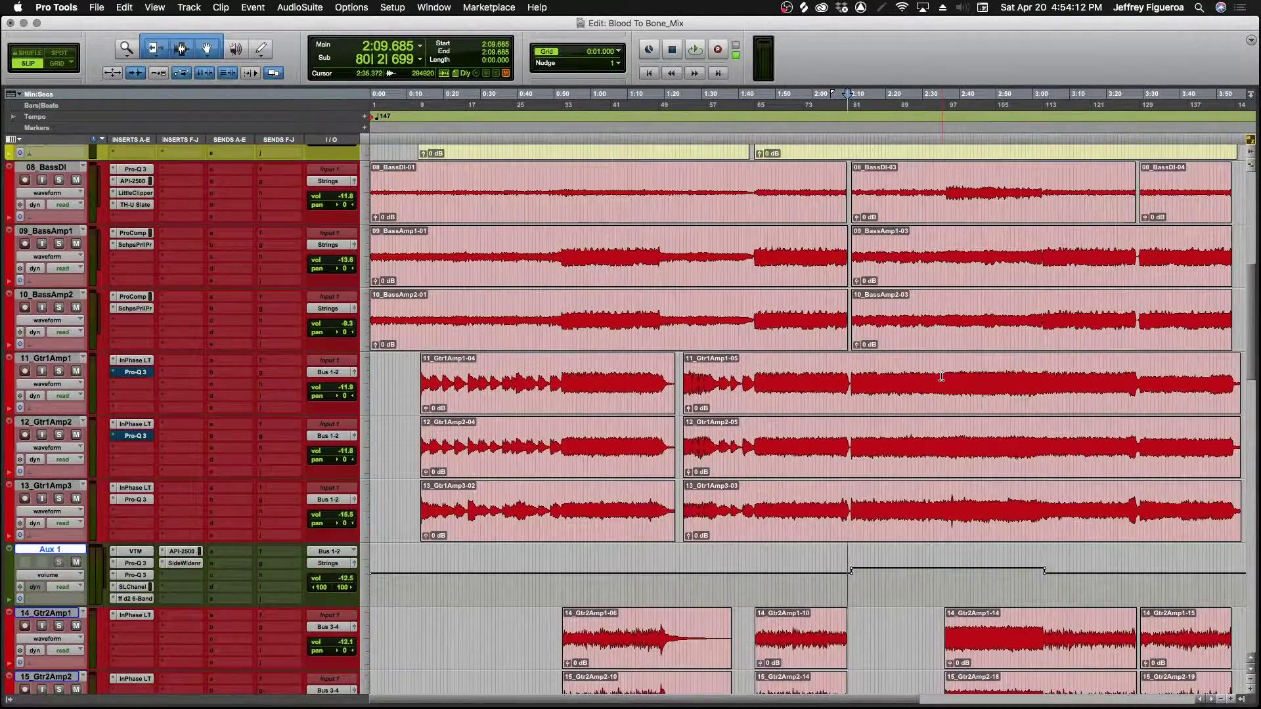